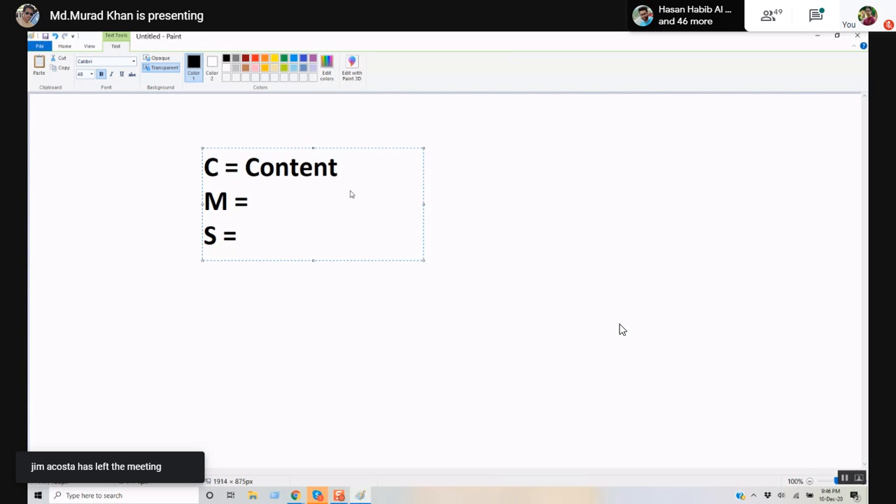
- Finish the lines as 'M = Management' and 'S = System', removing the stray blank line
key(Down)
text(Manage)
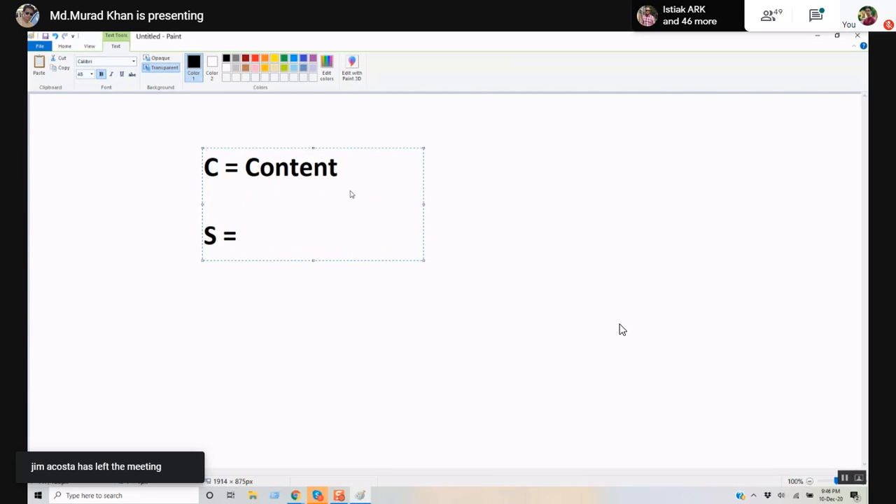
text(ment)
key(Return)
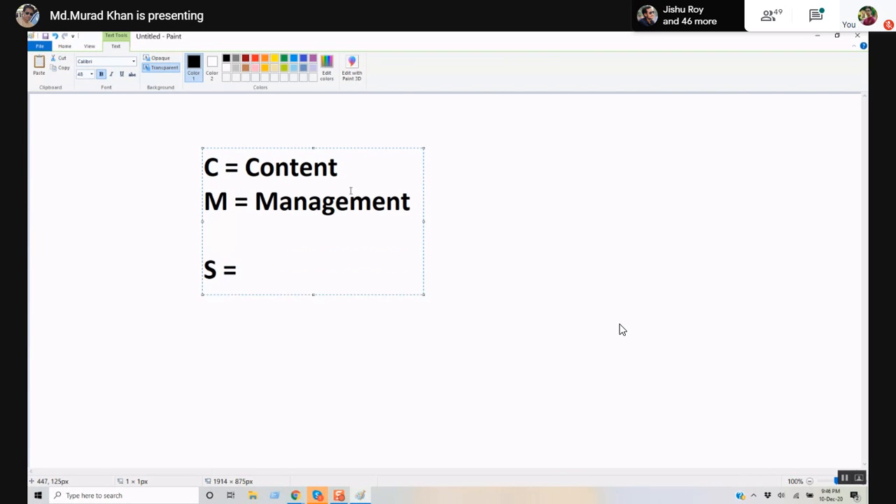
key(BackSpace)
key(Down)
text(S)
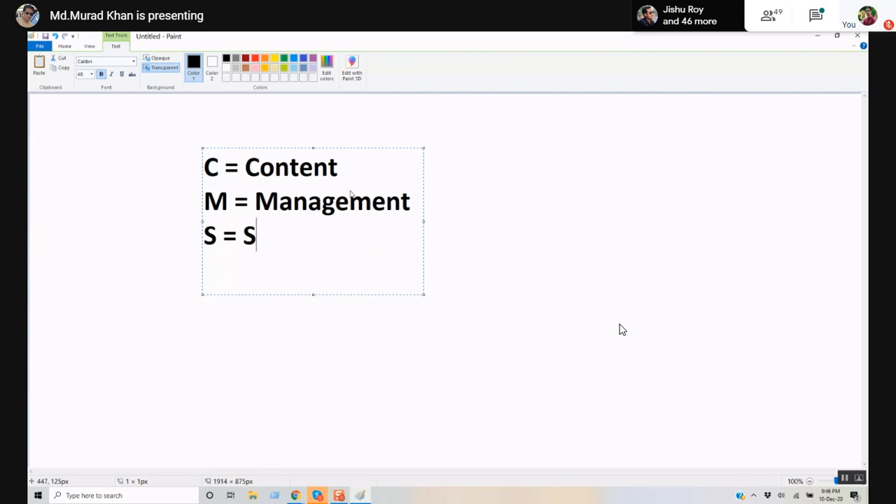
text(ystem)
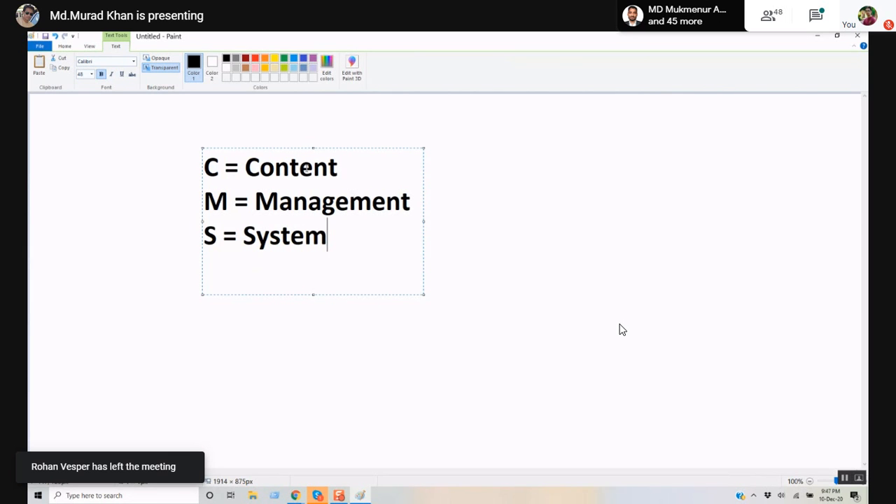
double_click(338, 243)
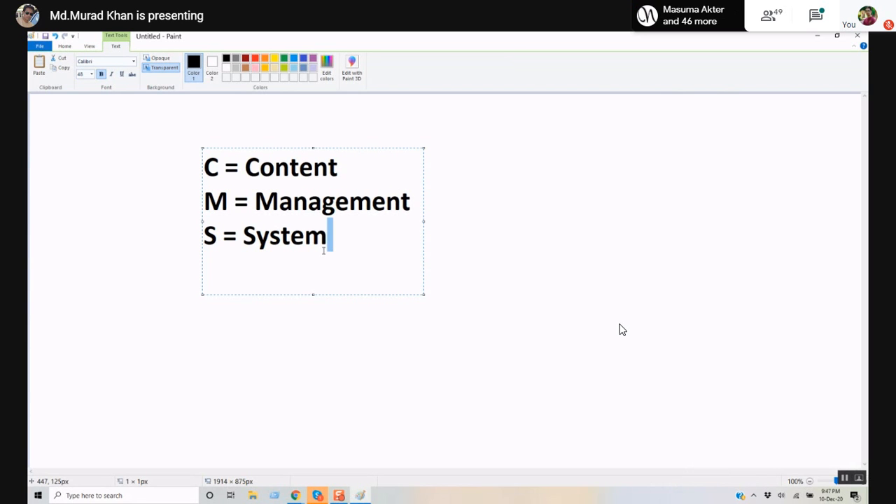
- Switch to Google Meet and view the list of people asking to join
mouse_move(297, 494)
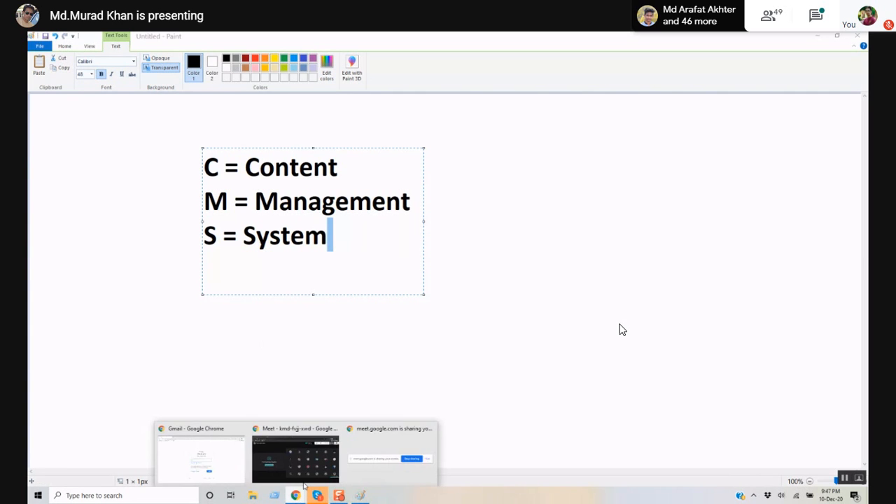
click(294, 451)
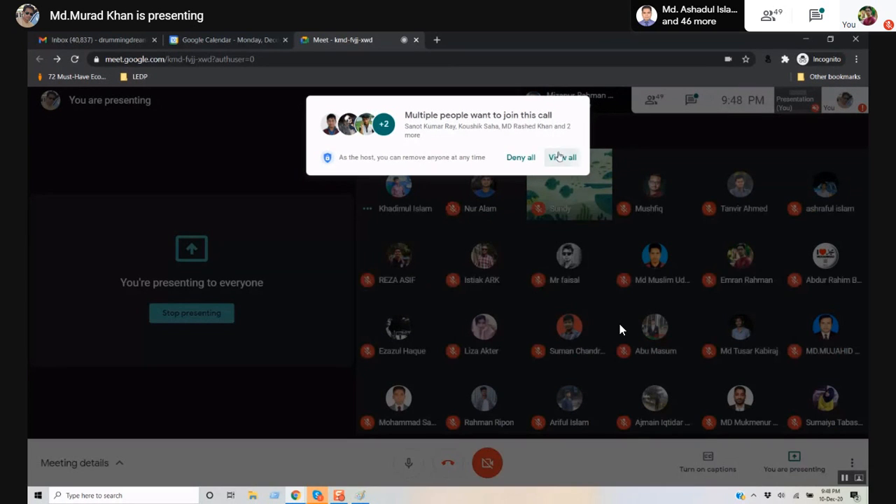
click(562, 157)
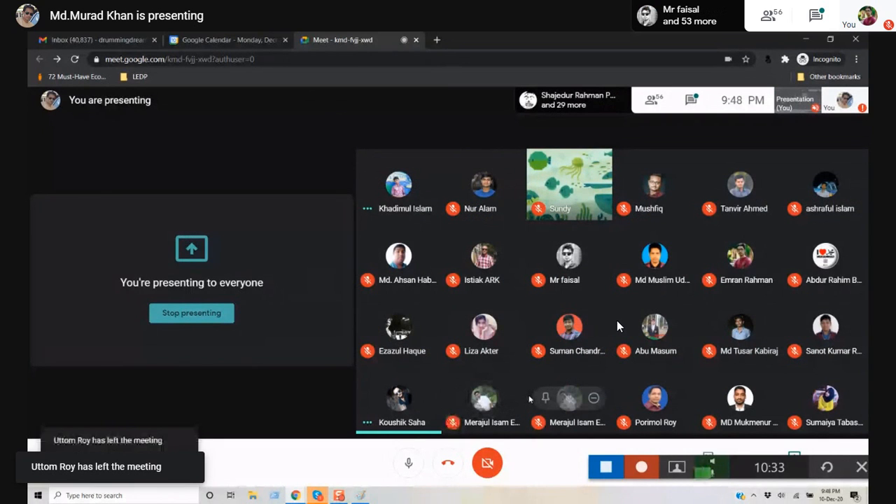
- Unmute the microphone briefly, then mute it again
click(400, 475)
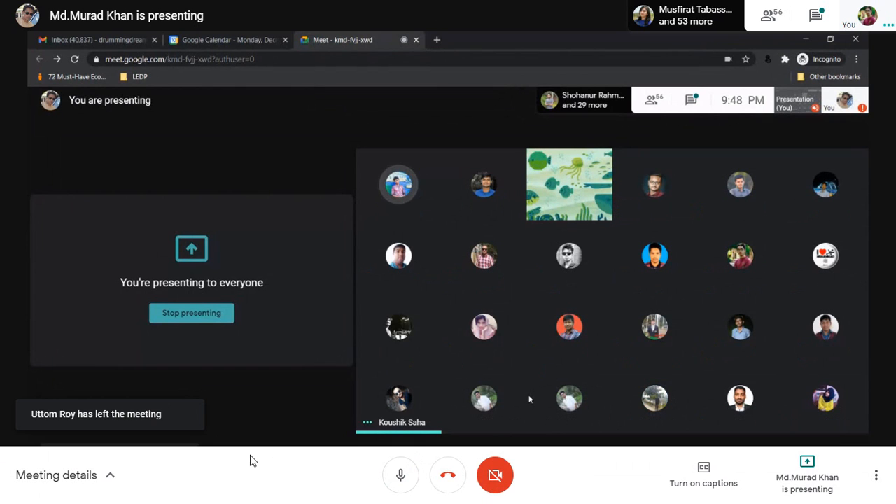
mouse_move(207, 441)
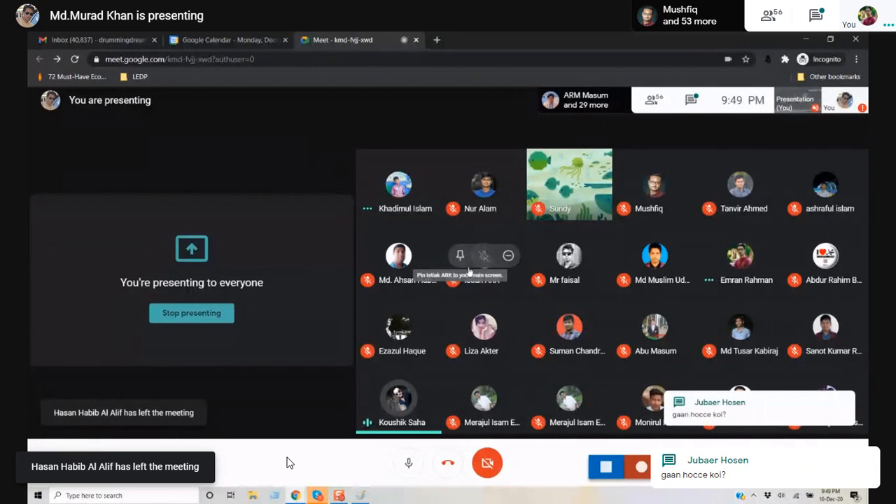
click(398, 473)
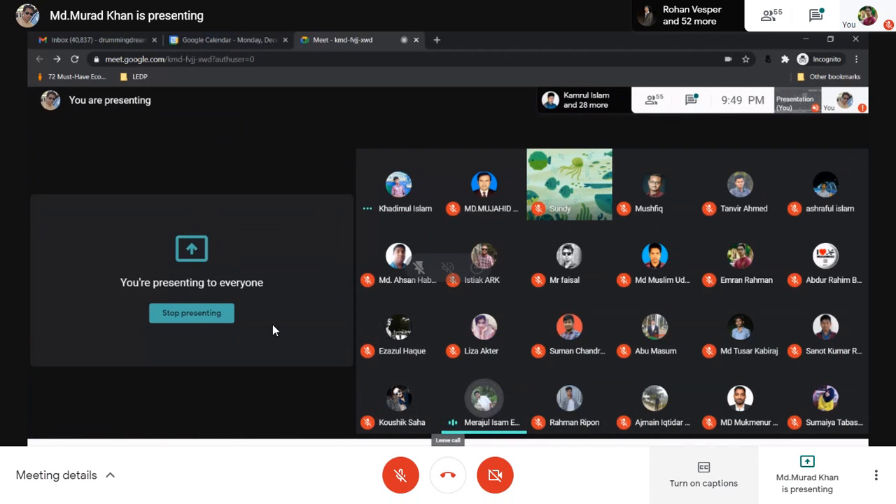
- Exit full screen, then make the meeting view fill the whole screen again
key(Escape)
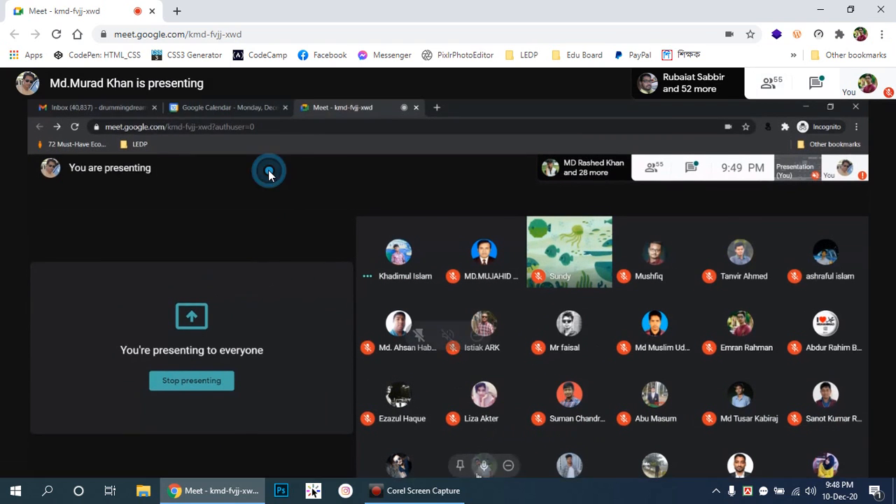
click(436, 491)
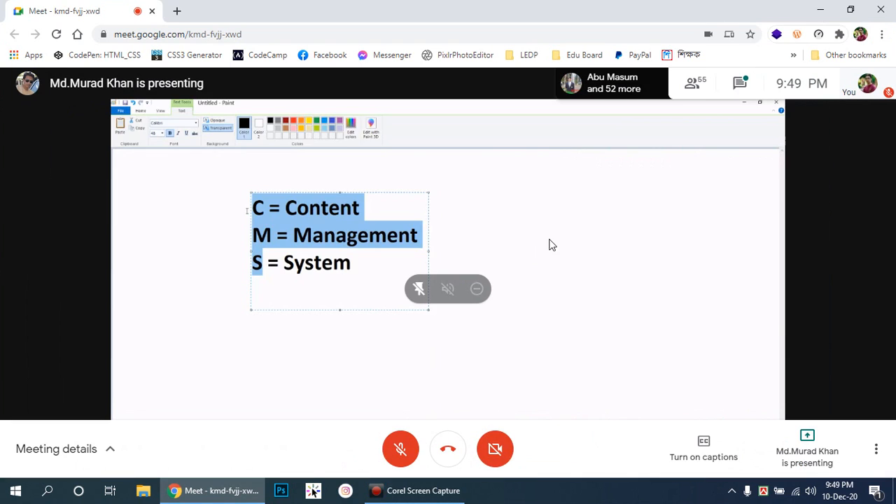
click(606, 250)
double_click(606, 251)
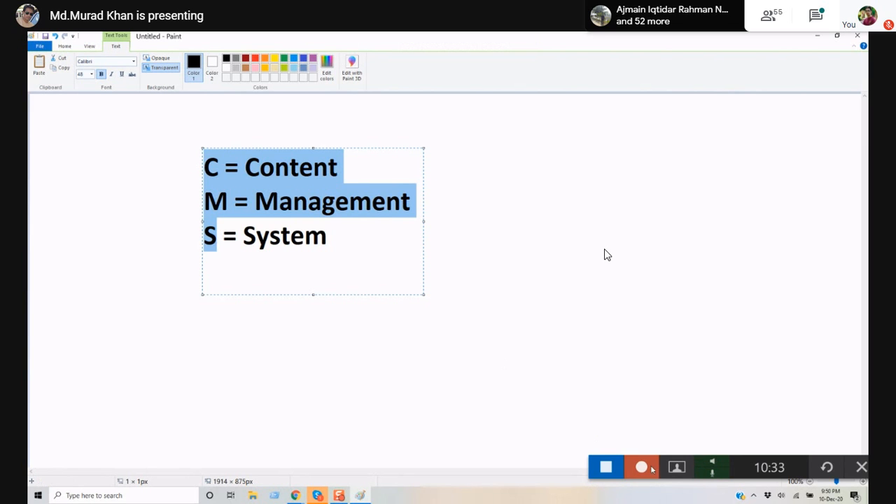
- Unmute the microphone, then mute it again
click(400, 475)
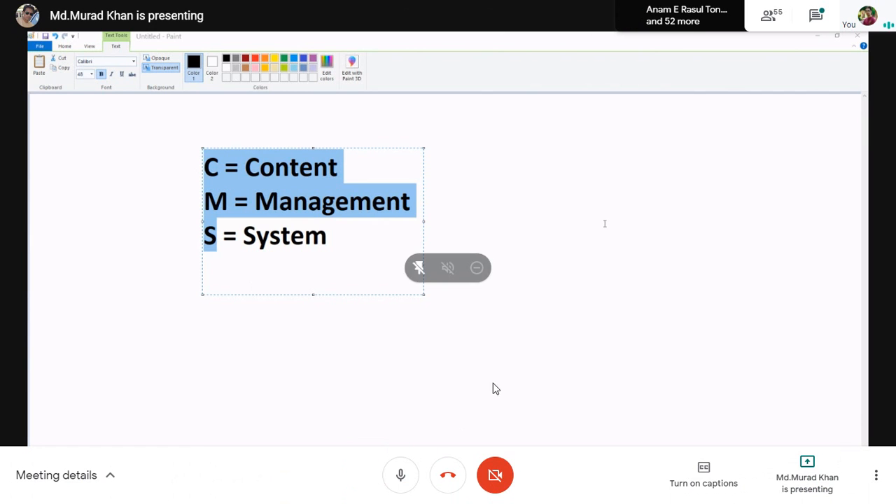
click(400, 476)
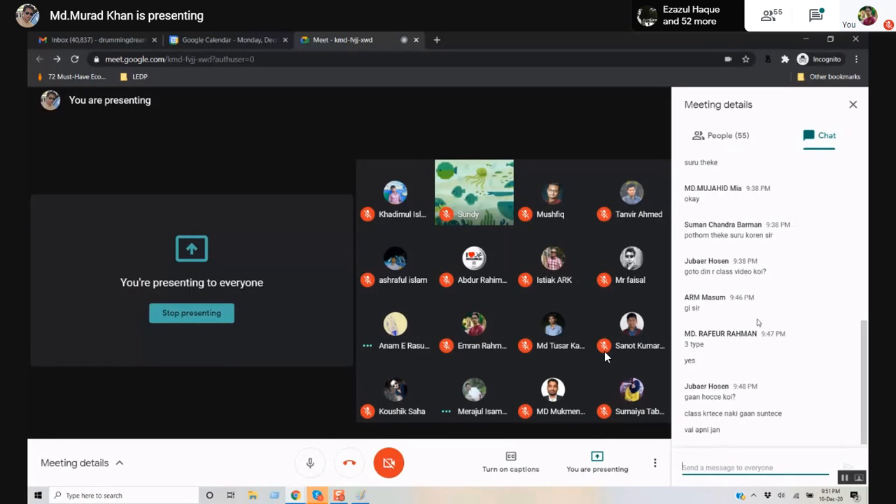
- Close the Meeting details chat panel, return to Paint and clear the text highlight
click(853, 105)
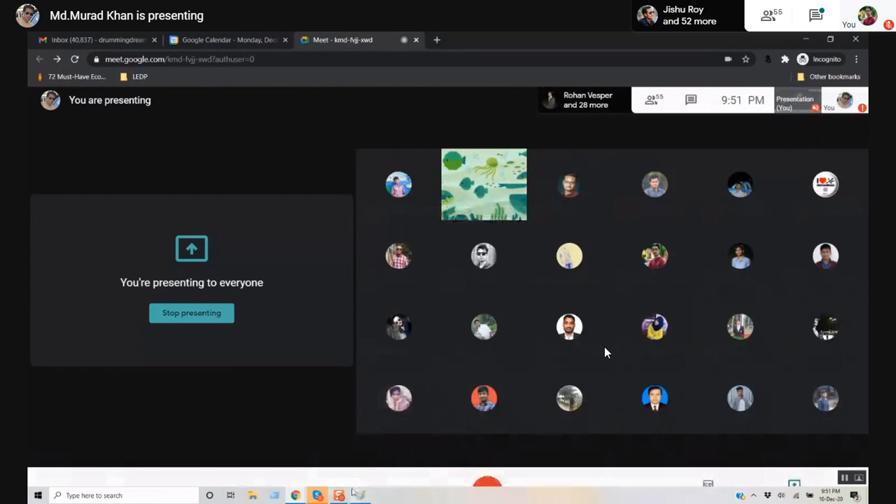
mouse_move(364, 495)
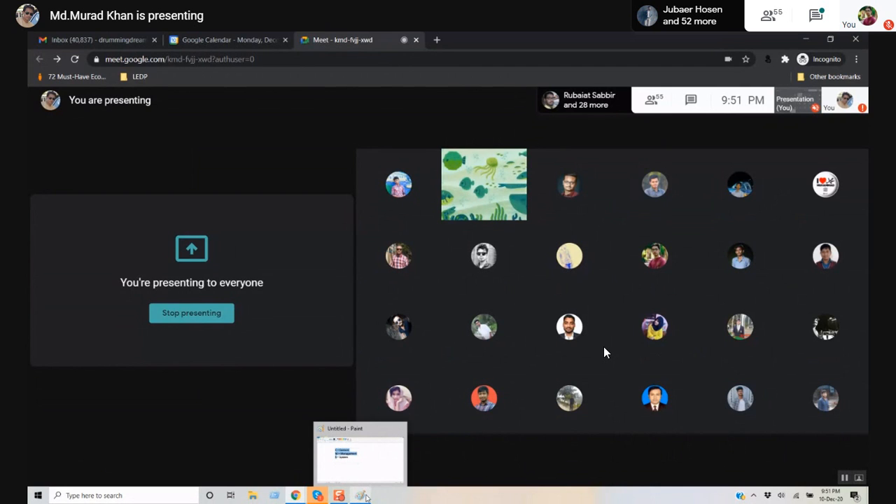
click(363, 496)
click(329, 288)
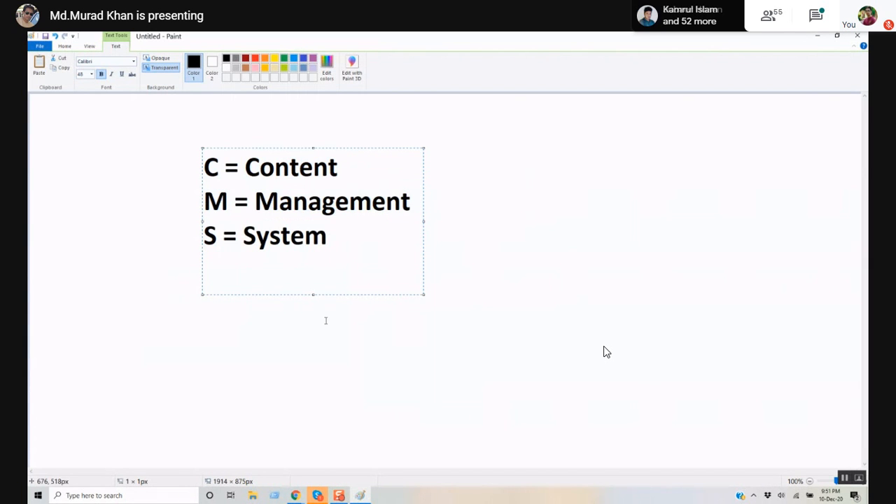
- Draw a rectangle around the three acronym lines, then switch to File Explorer
click(323, 331)
drag(343, 254, 213, 217)
click(248, 294)
click(219, 60)
drag(171, 145, 412, 300)
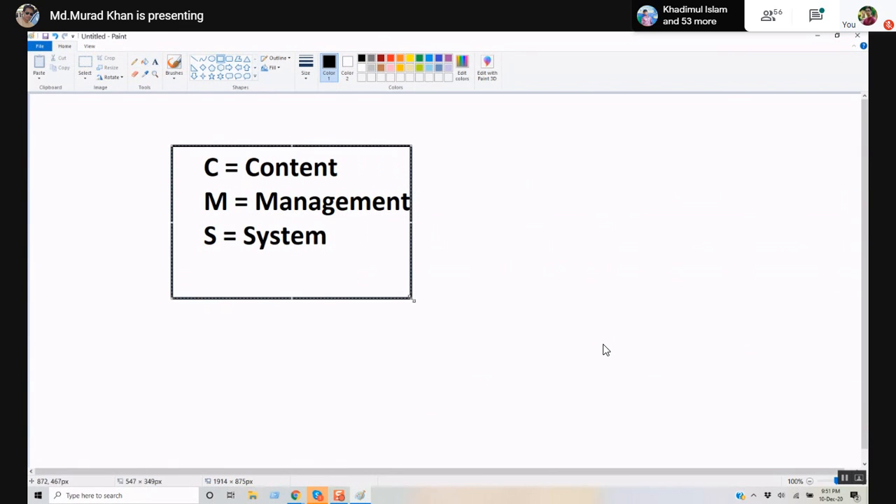
click(510, 271)
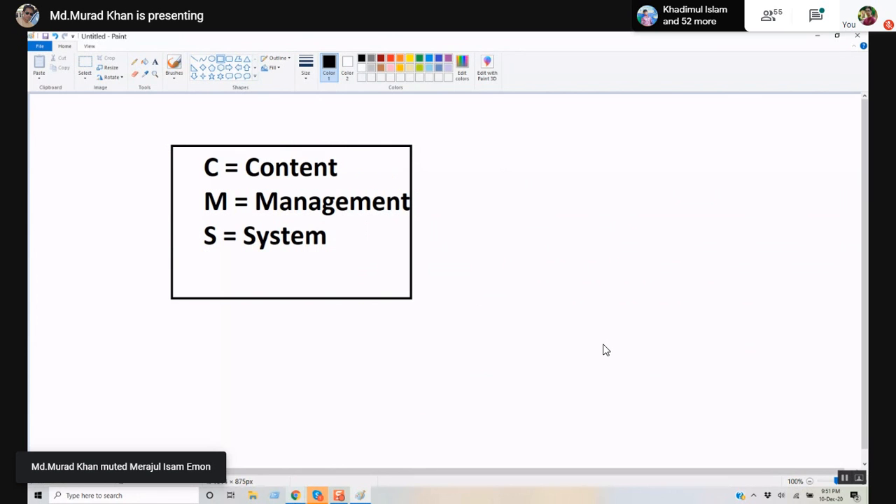
click(254, 496)
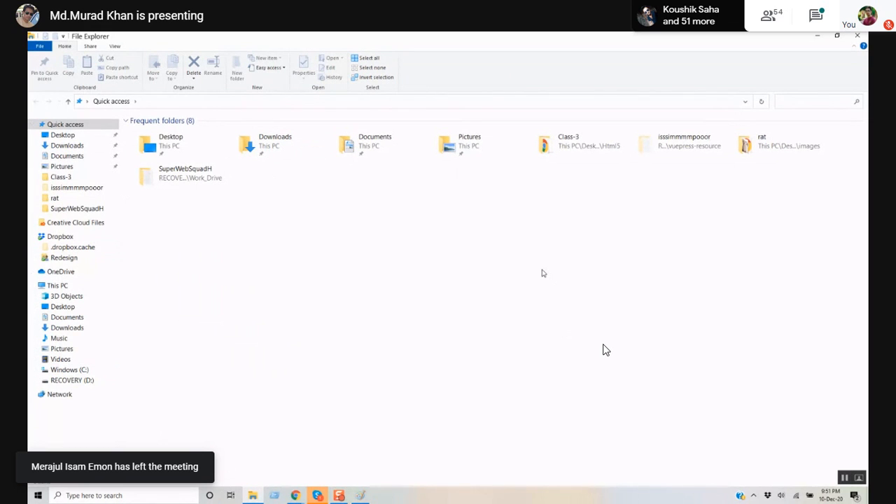
- Bring the Google Meet window with the participant grid back to the front
key(ctrl)
key(ctrl)
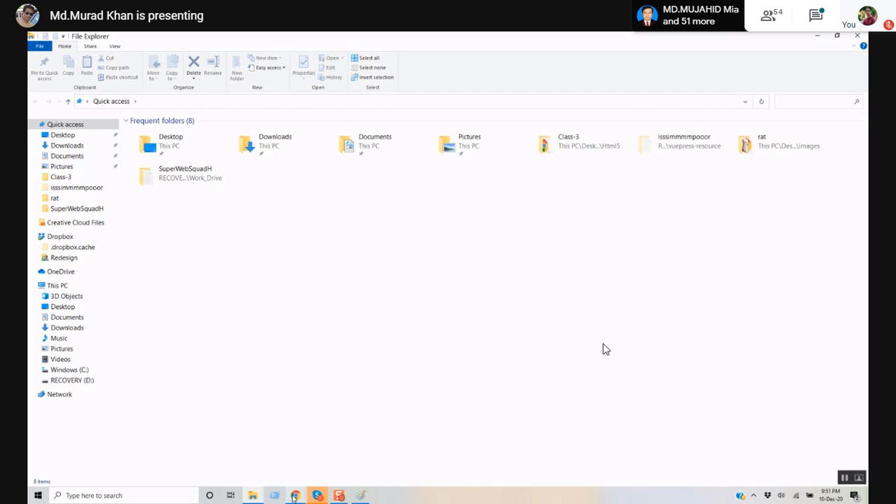
mouse_move(295, 496)
click(288, 438)
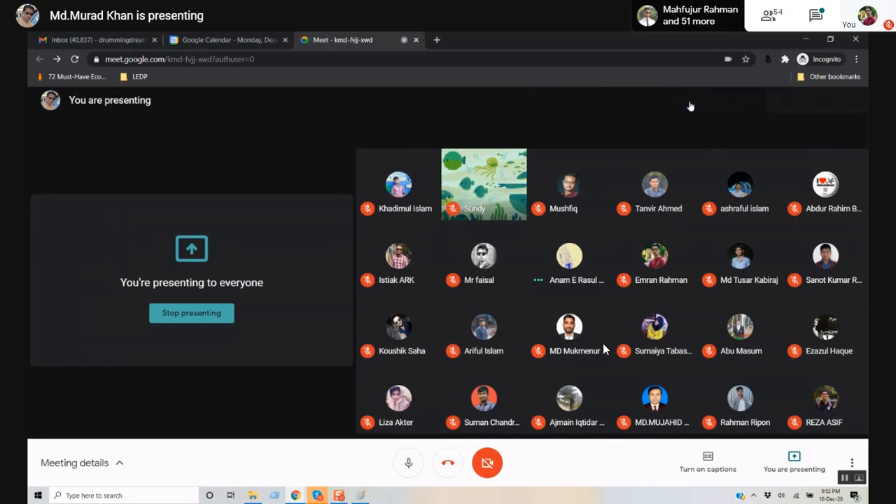
- Open the Meeting details chat to read participants' replies
click(691, 101)
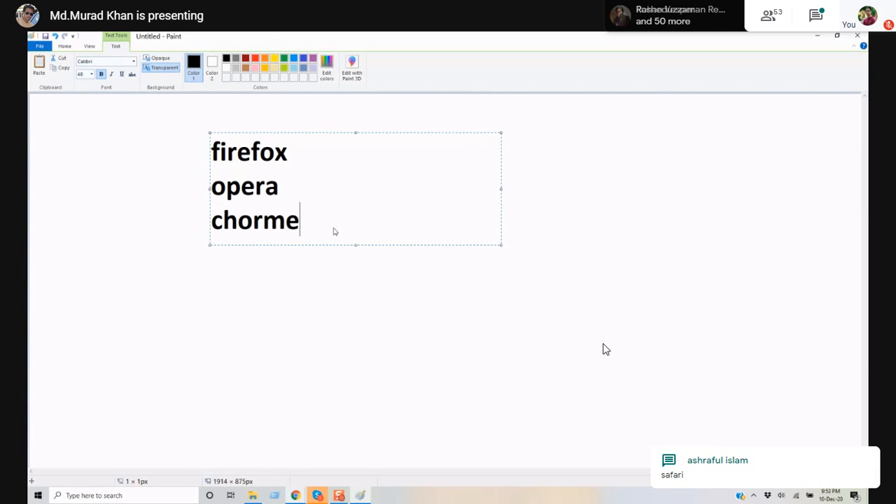
- Add a text box listing html, css and javascript below the browser names
click(322, 352)
click(286, 290)
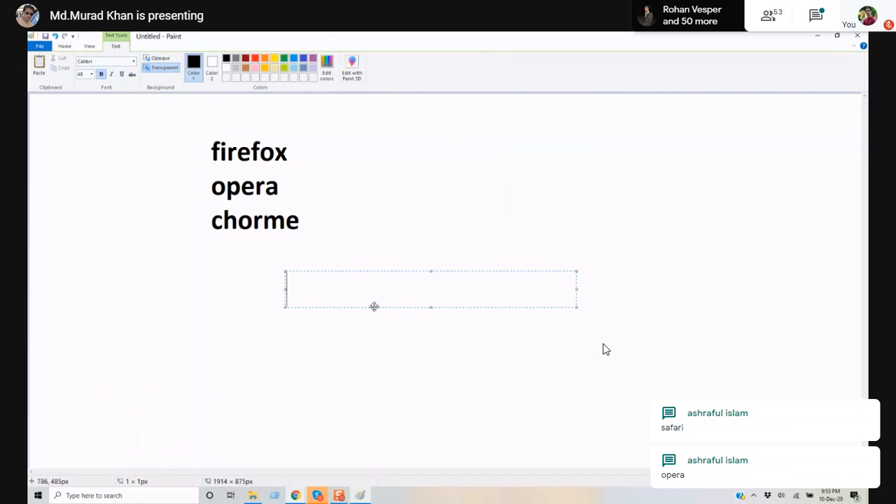
text(html)
key(Return)
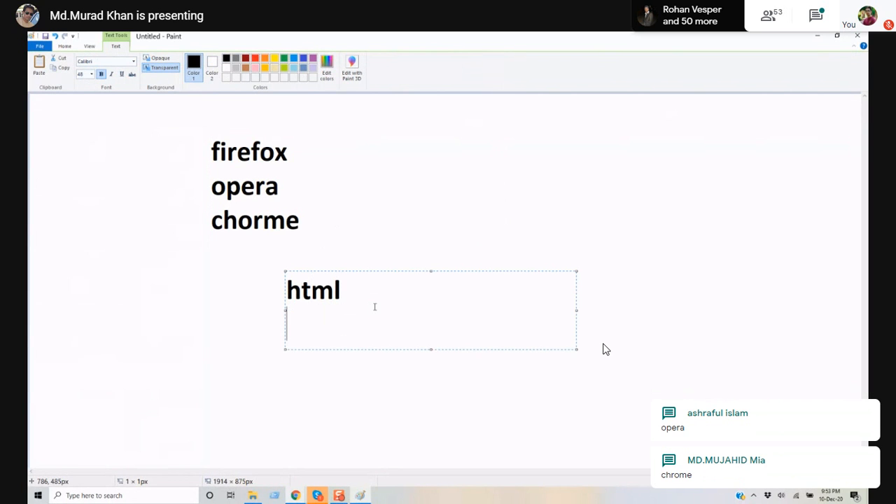
text(css)
key(Return)
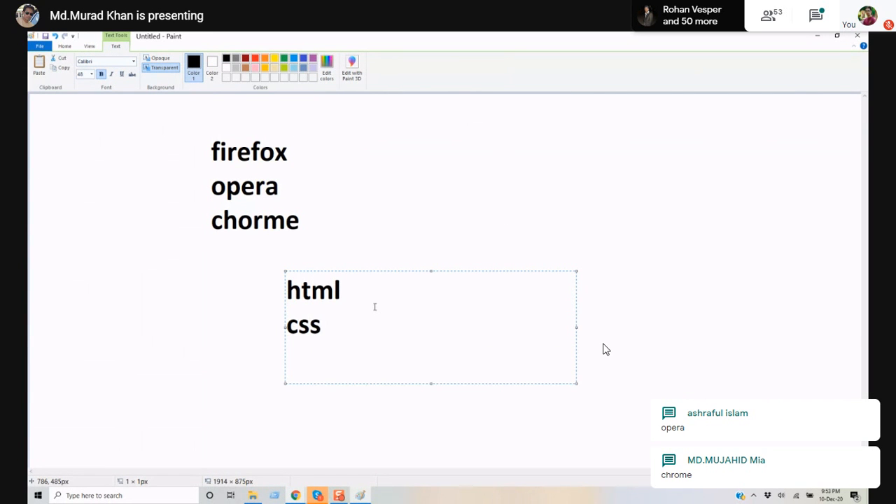
text(javascript)
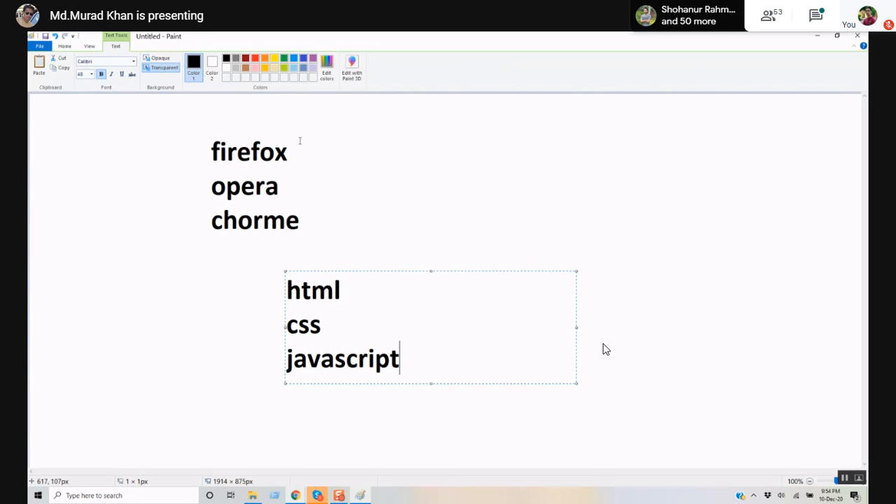
click(290, 267)
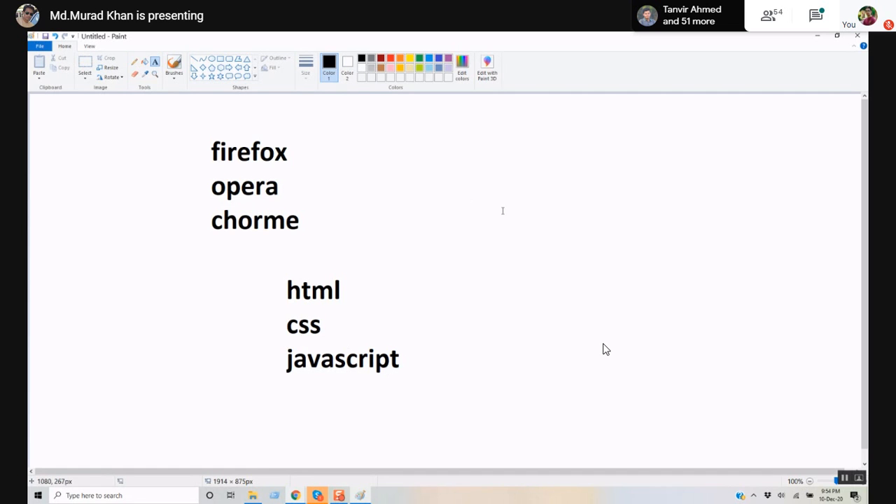
- Select and delete all text on the canvas, then open Windows (C:) in File Explorer
click(221, 59)
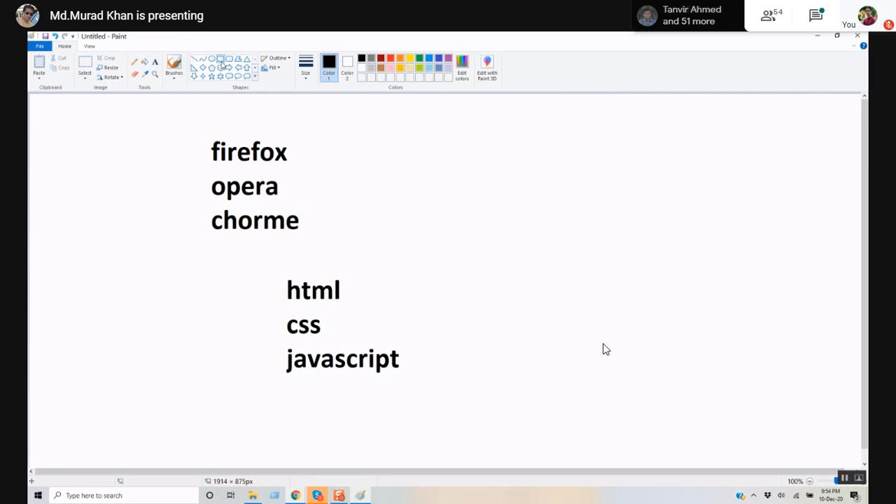
click(85, 66)
mouse_move(151, 105)
mouse_down()
mouse_move(462, 462)
mouse_move(496, 439)
mouse_up()
key(Delete)
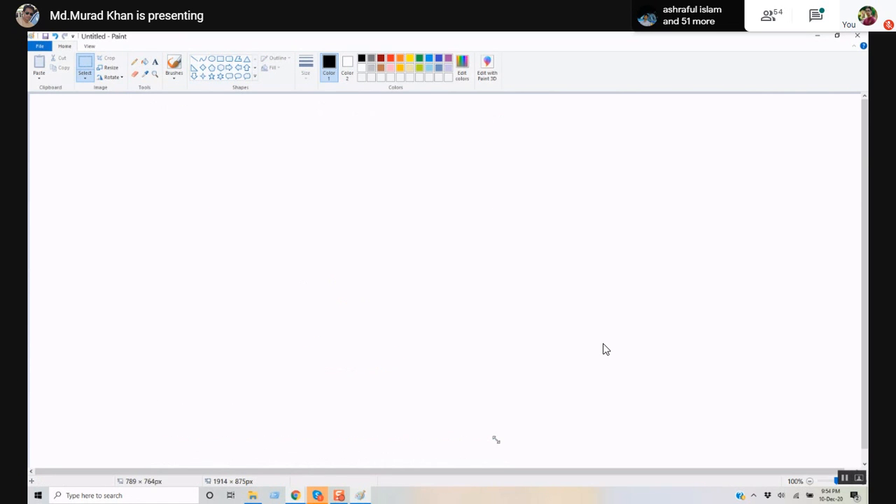
click(252, 495)
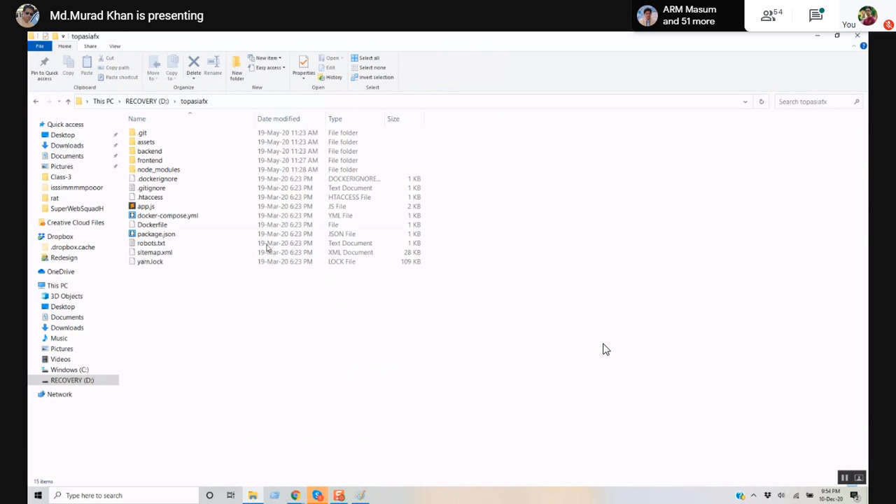
click(81, 372)
- Marquee-select all items on the C: drive, then bring File Explorer back to the front
drag(228, 417, 135, 104)
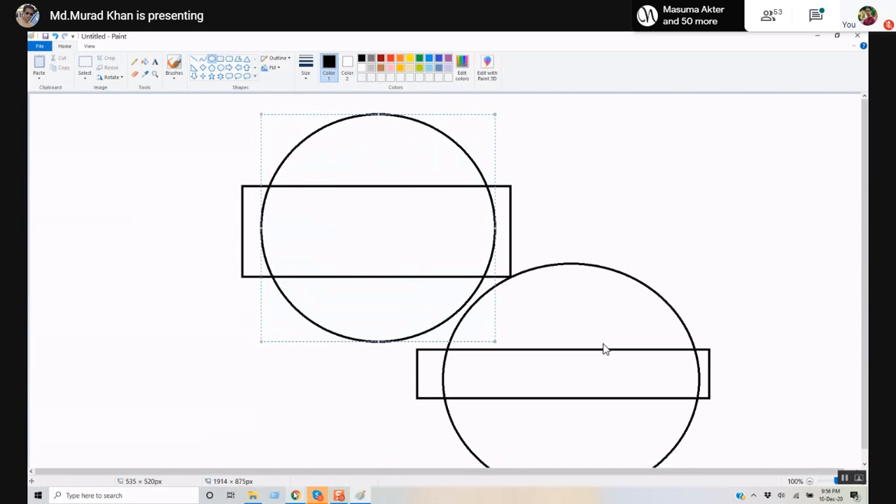
click(253, 495)
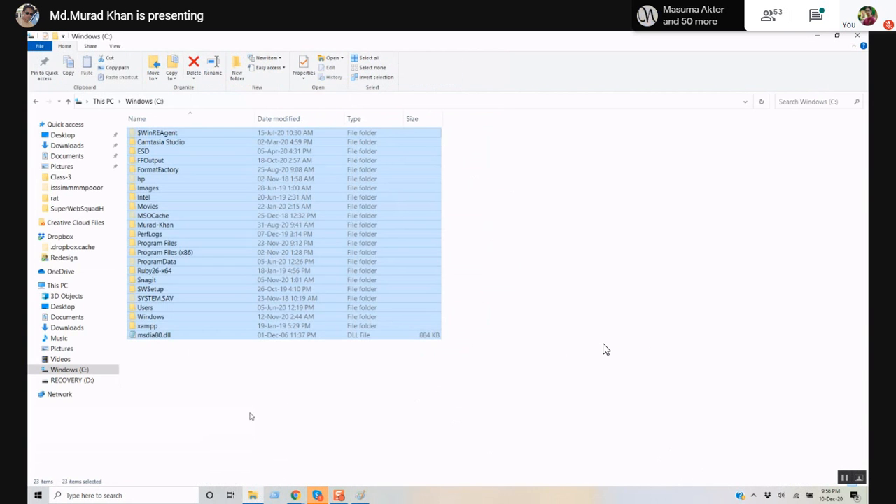
- Clear the selection, marquee-select every C: drive item, then deselect them again
click(266, 414)
drag(525, 405, 120, 126)
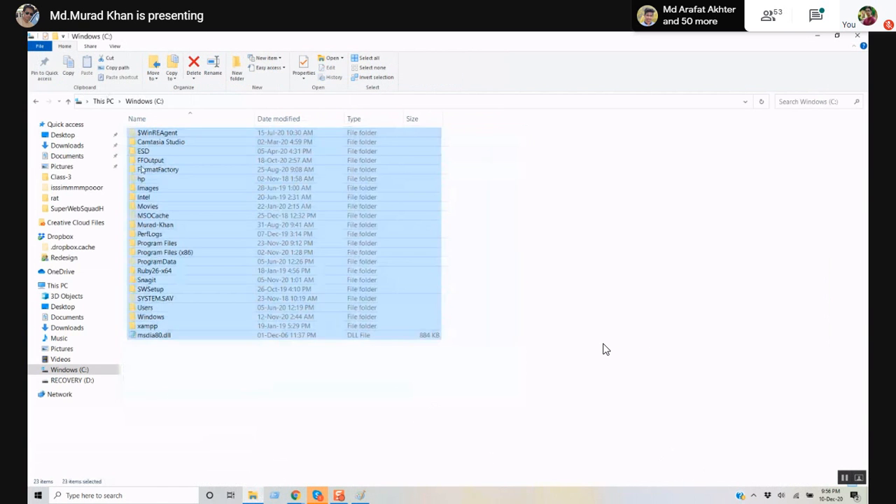
click(261, 434)
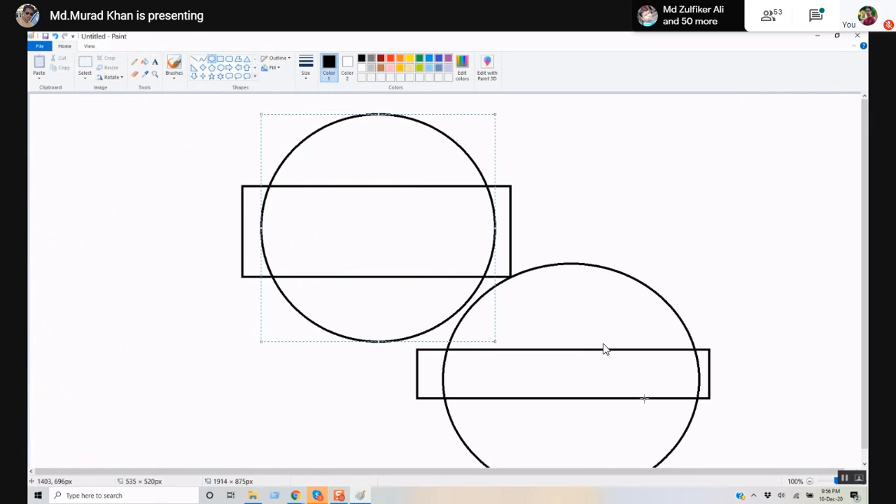
- Undo the drawn shapes, draw a rectangle on the right, then undo the straight lines
key(ctrl+z)
key(ctrl+z)
key(ctrl+z)
key(ctrl+z)
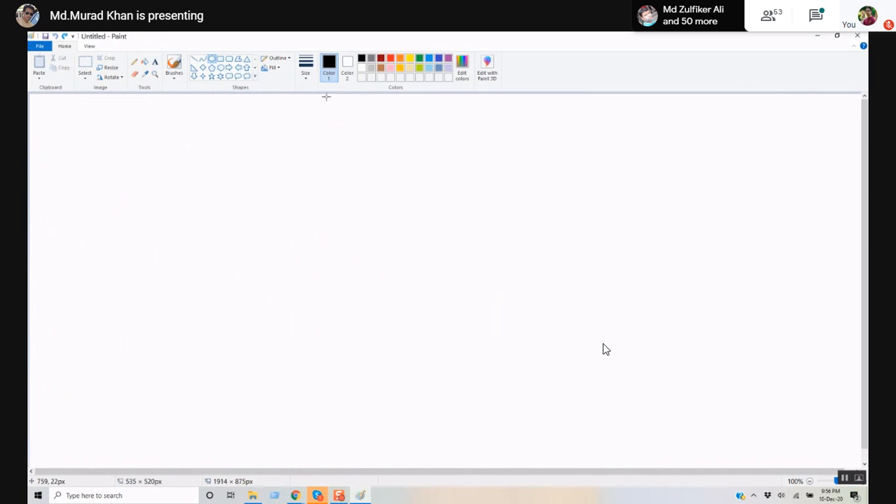
click(221, 59)
mouse_move(529, 148)
mouse_down()
mouse_move(625, 354)
mouse_move(678, 390)
mouse_move(682, 409)
mouse_up()
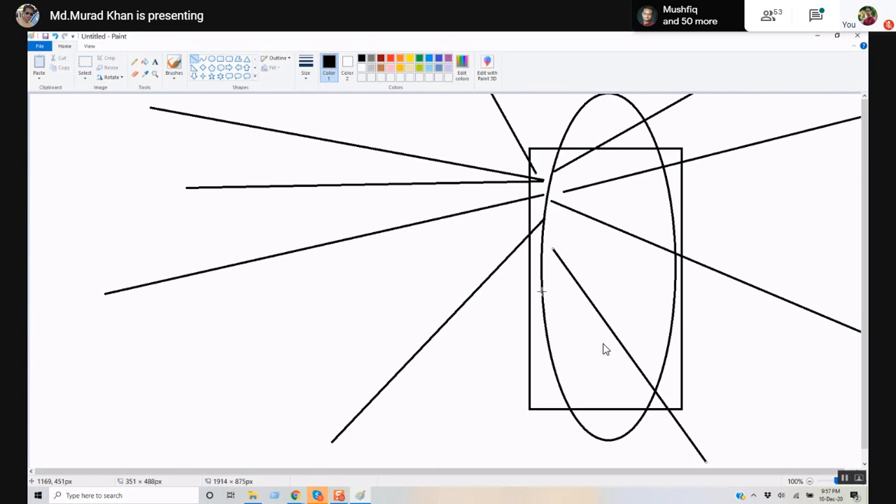
key(ctrl+z)
key(ctrl+z)
key(ctrl+z)
key(ctrl+z)
key(ctrl+z)
key(ctrl+z)
key(ctrl+z)
key(ctrl+z)
key(ctrl+z)
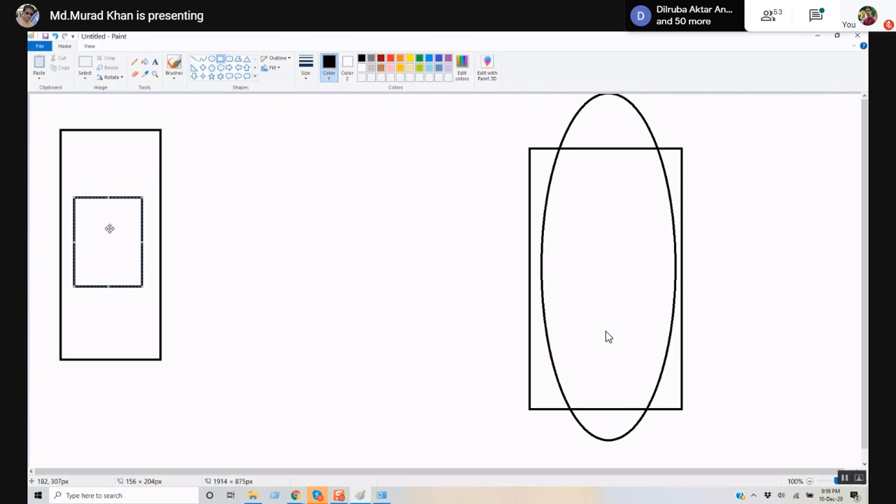
- Press Ctrl while working on the nested rectangles and the small rectangle inside the ellipse
key(ctrl)
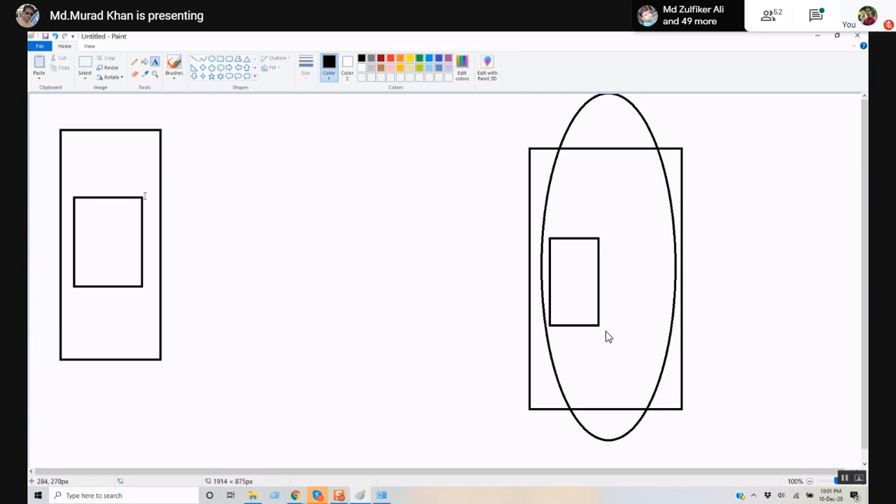
- Draw a small, wide rectangle inside the upper area of the ellipse
click(220, 59)
drag(582, 170, 642, 204)
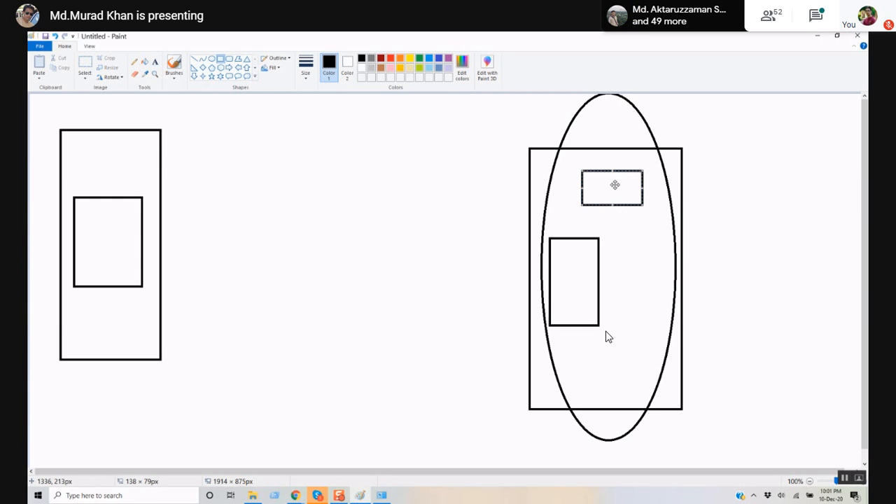
key(ctrl)
click(155, 63)
drag(173, 143, 466, 158)
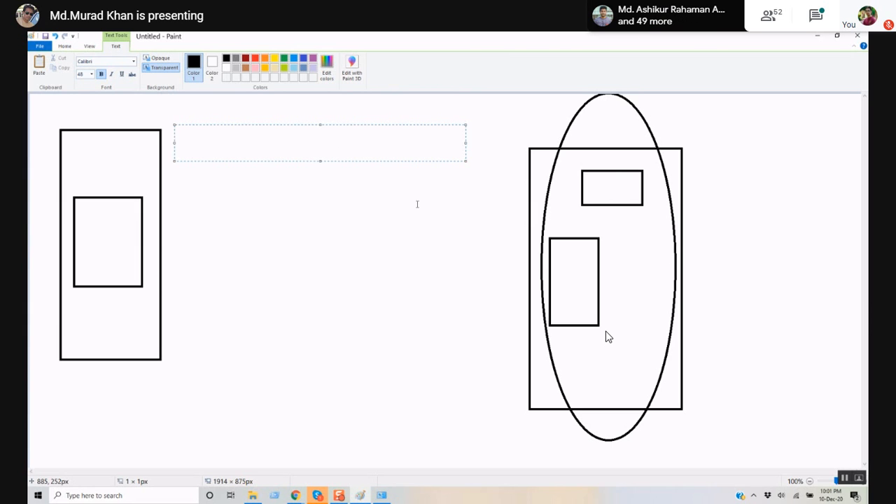
text(https://)
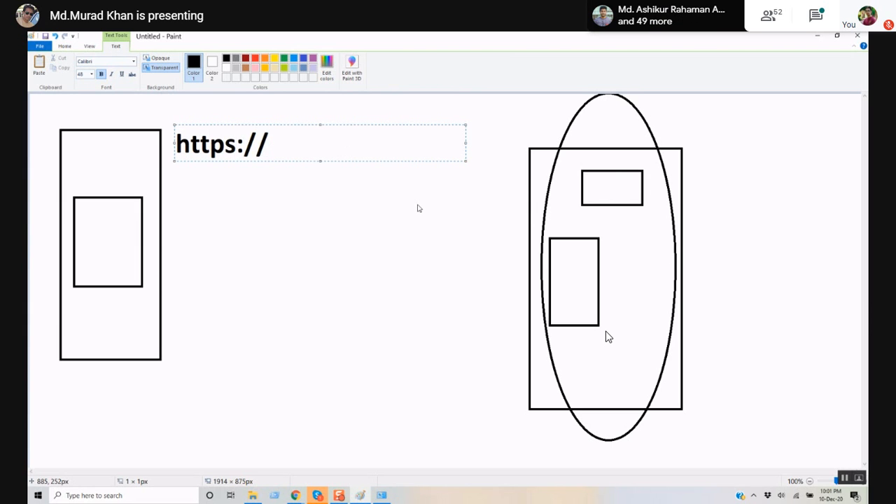
text(face)
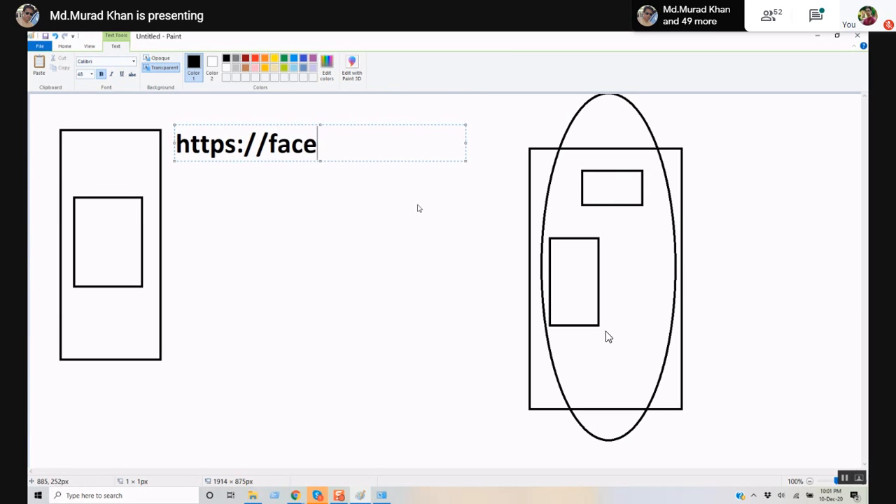
text(book.com)
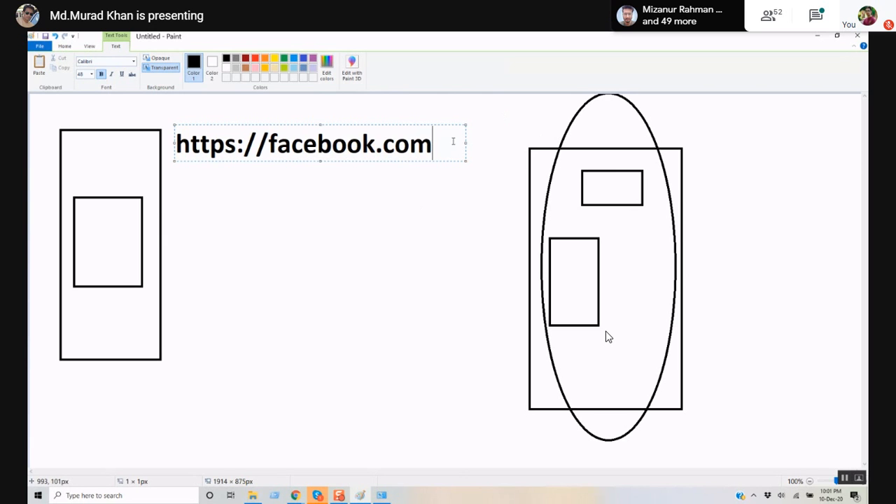
- Highlight parts of the URL in turn: the whole text, 'facebook.com', then 'https'
key(ctrl+shift+Left)
key(ctrl+shift+Left)
key(ctrl+shift+Left)
key(ctrl+shift+Left)
key(ctrl+shift+Left)
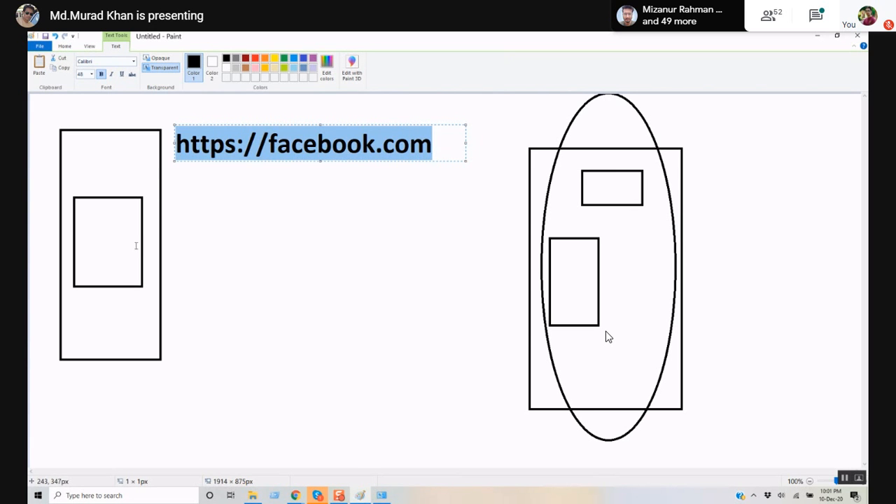
click(256, 147)
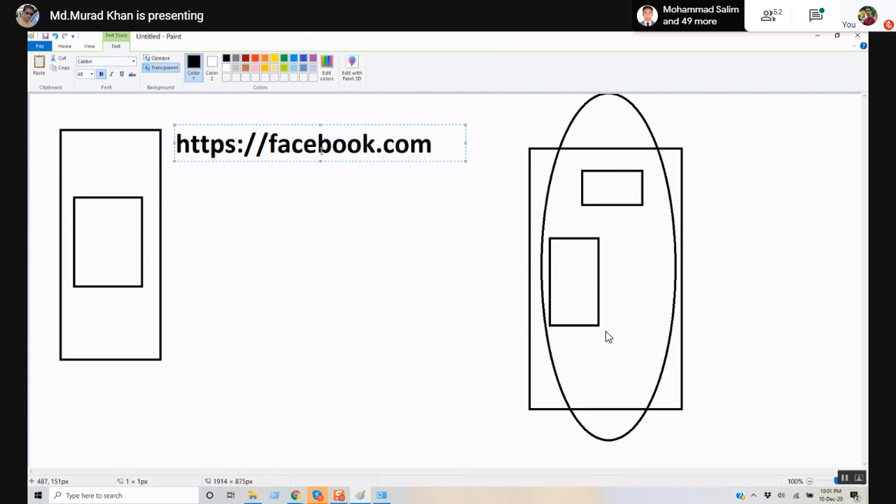
drag(268, 149, 439, 154)
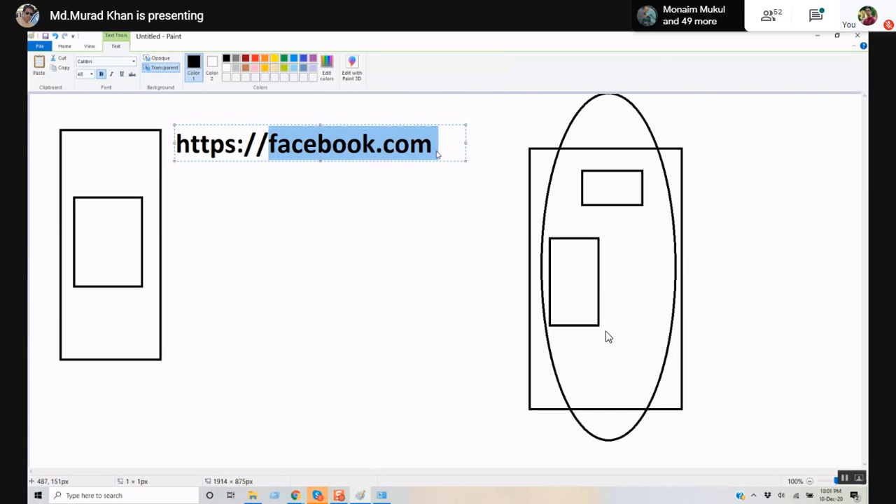
click(245, 145)
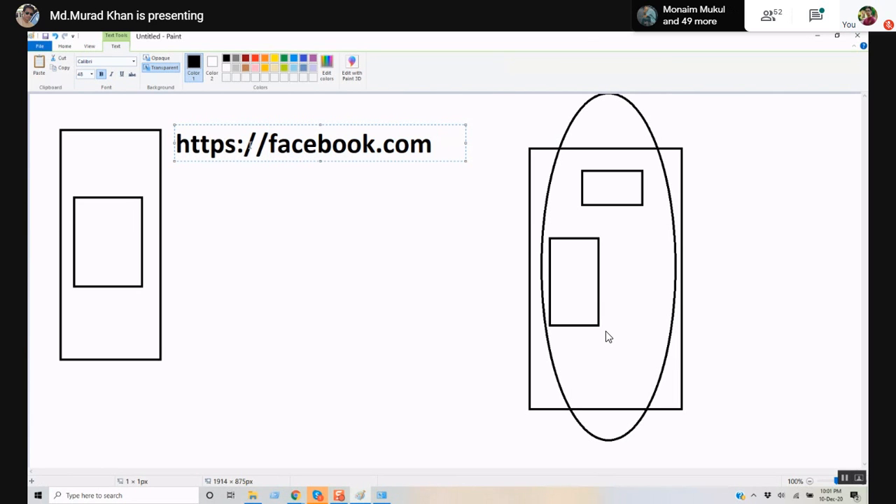
drag(236, 144, 170, 140)
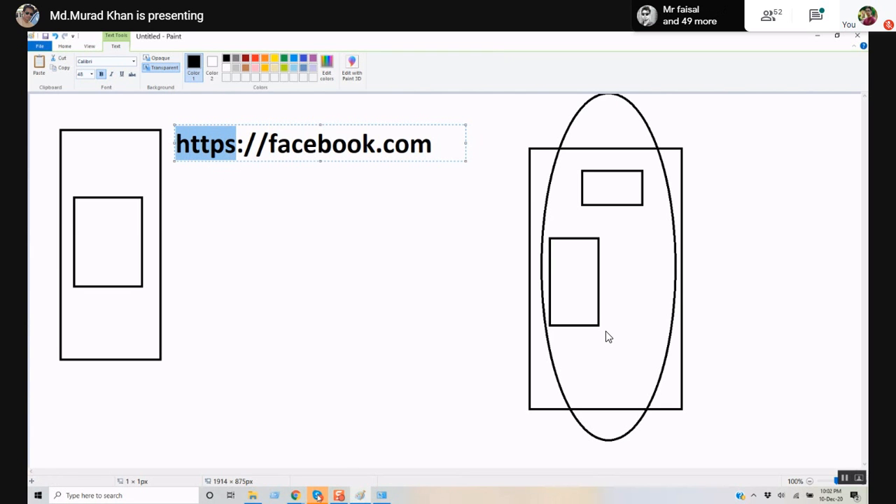
key(alt+Tab)
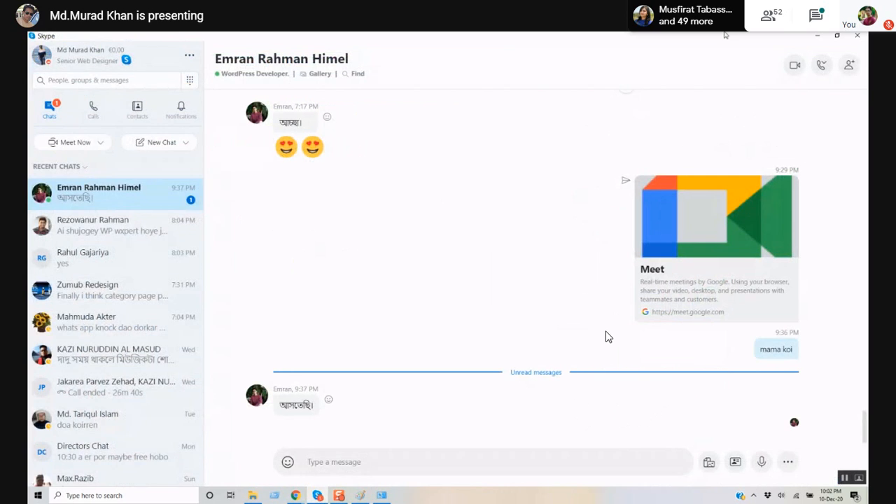
key(alt+Tab)
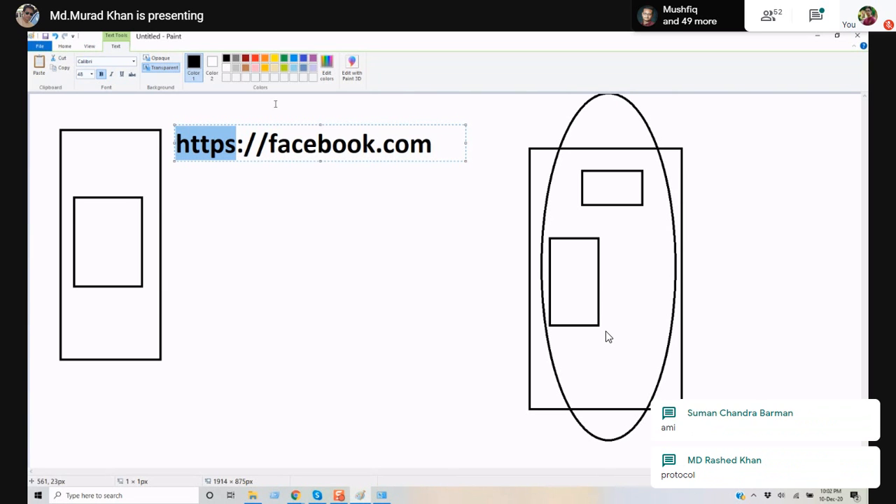
- Commit the URL and type HYPER, TEXT, TRNSFER, PROTOCOL on stacked lines below it
click(285, 215)
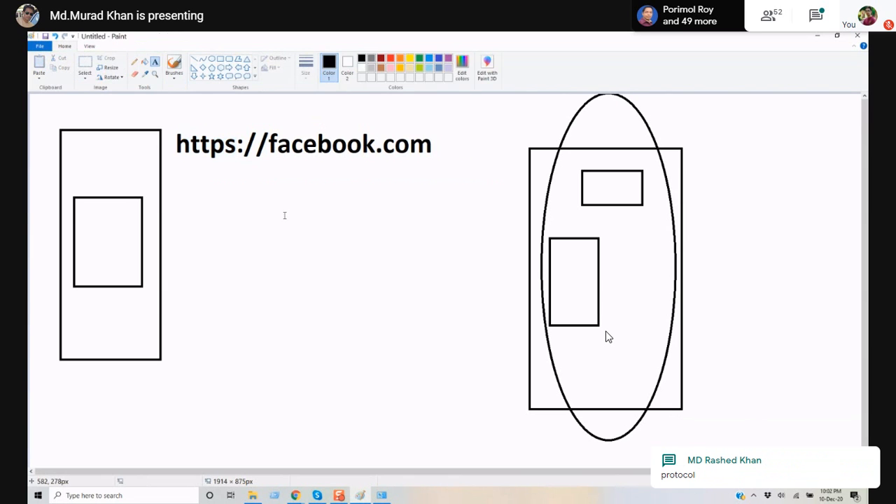
click(178, 202)
text(H)
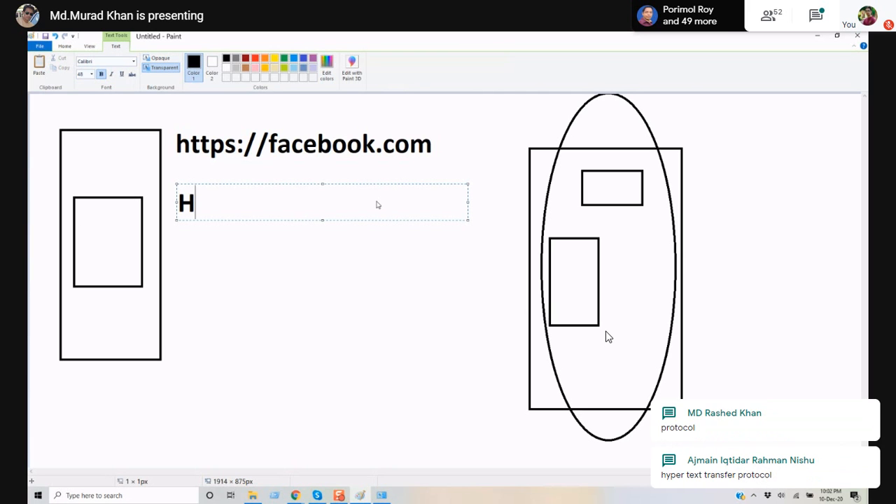
text(YPER)
key(Return)
text(TEXT)
key(Return)
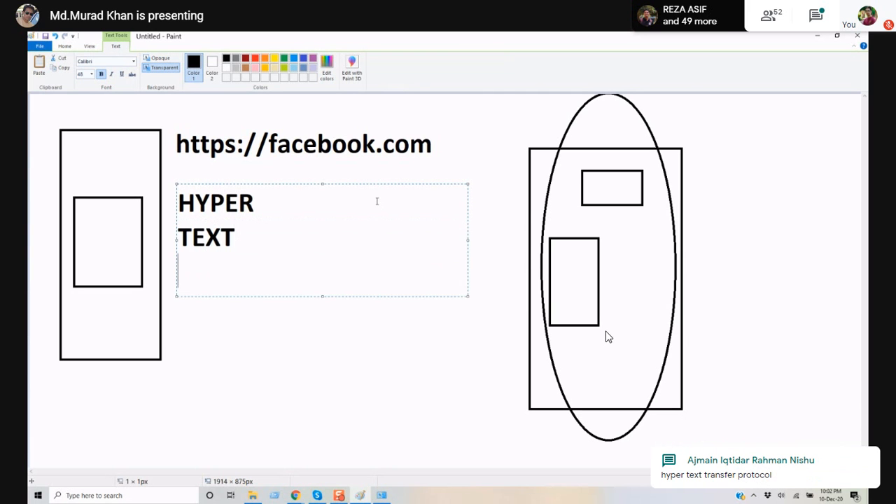
text(TRNA)
key(BackSpace)
text(S)
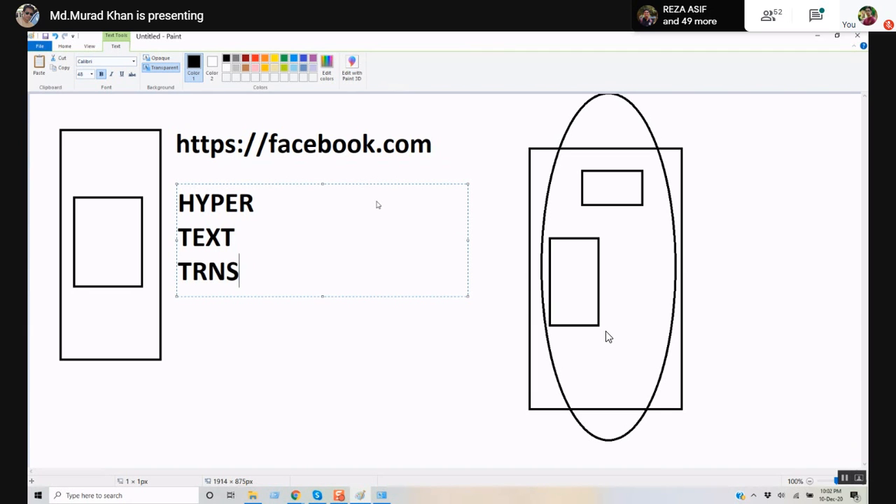
text(FER)
key(Return)
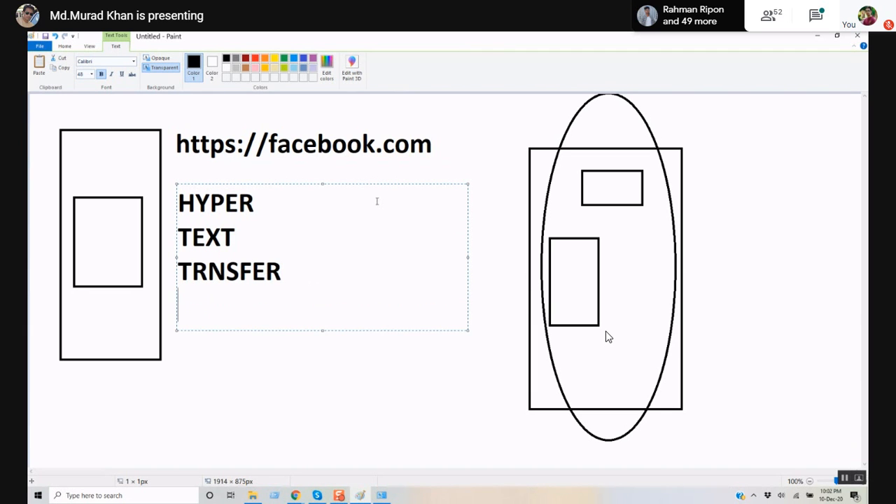
text(PROTOCOL)
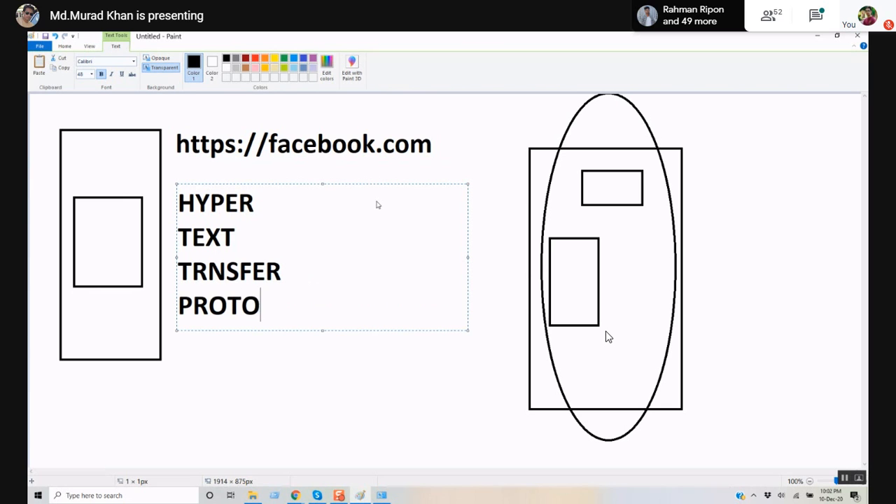
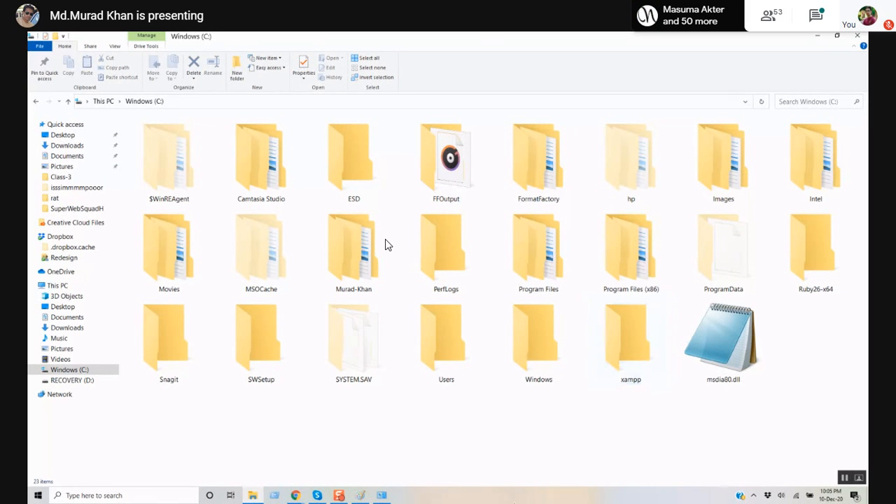
- Bring the Chrome window with the Google Meet call back to the front
mouse_move(298, 495)
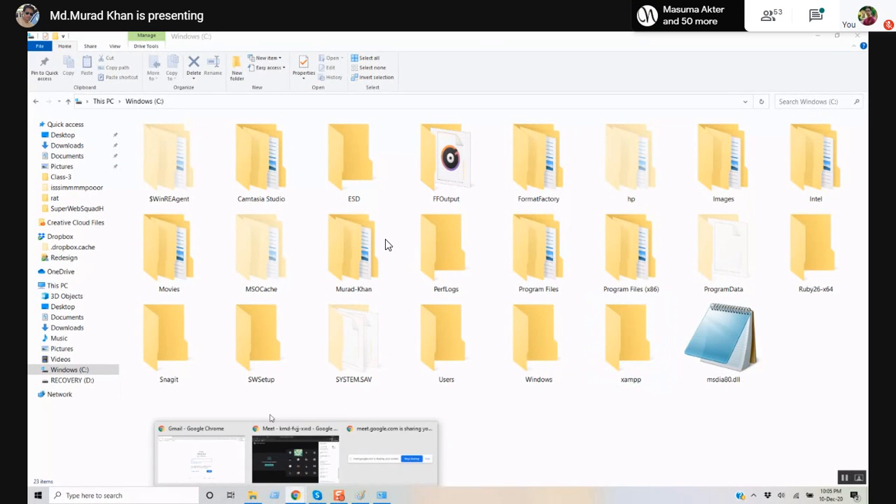
click(288, 432)
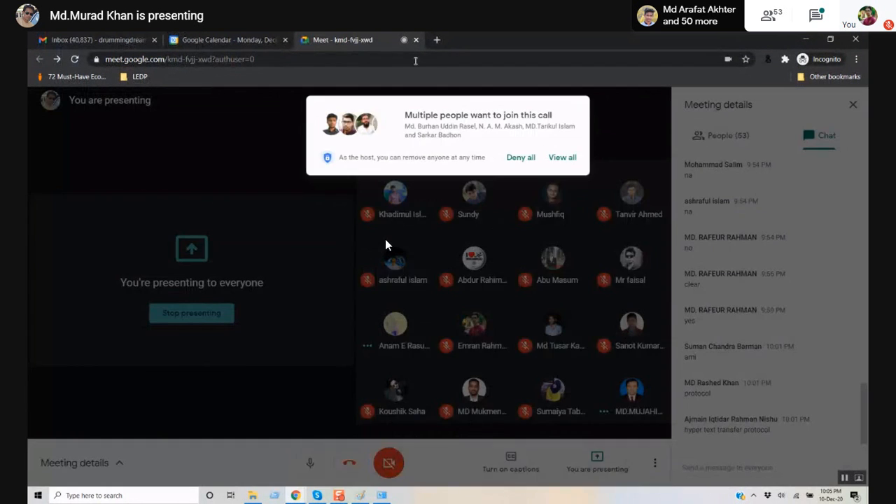
- Admit all waiting people and the next join request, bringing the call to 58 participants
click(564, 157)
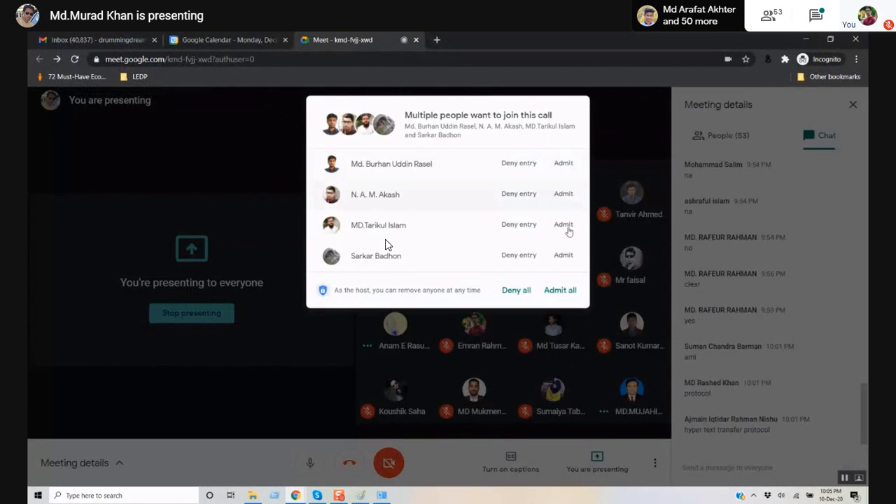
click(565, 291)
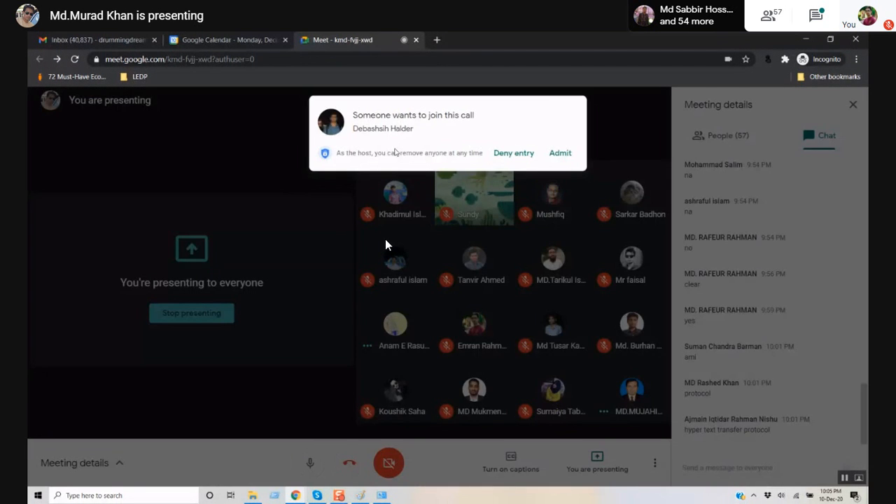
click(566, 151)
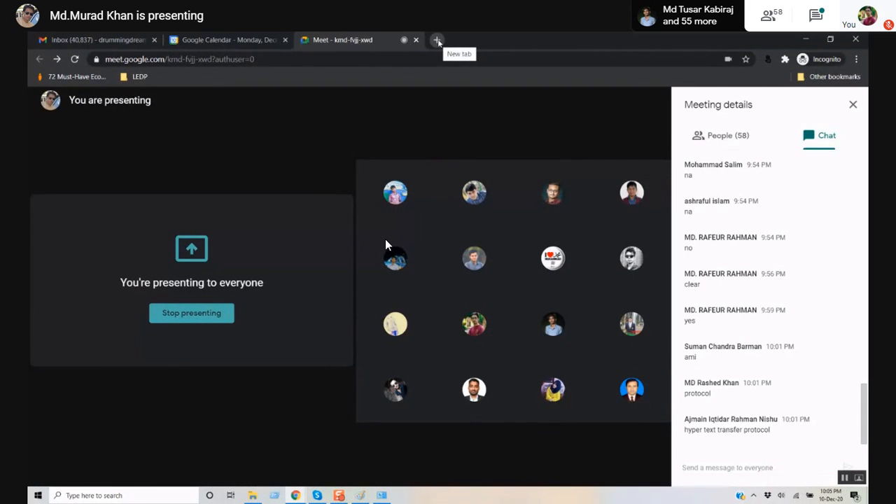
- Open a new incognito tab, load Google, and start the XAMPP install tutorial search
click(437, 41)
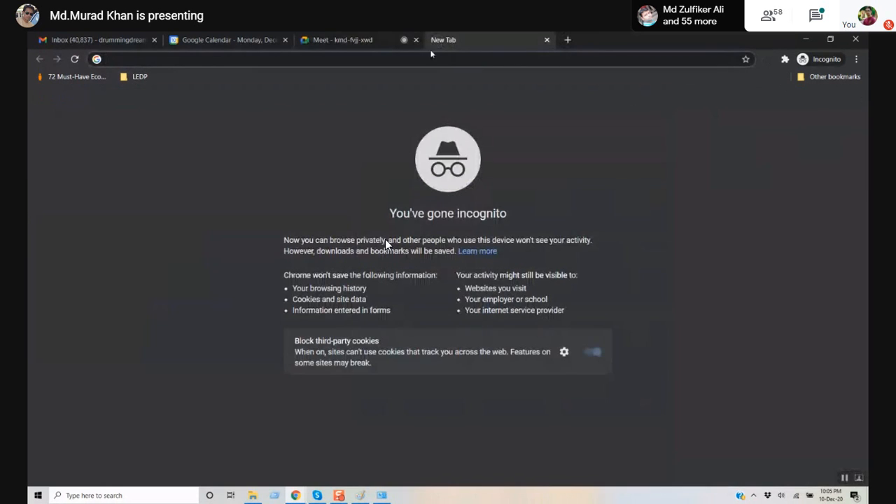
click(350, 40)
click(445, 37)
text(GOogle.com)
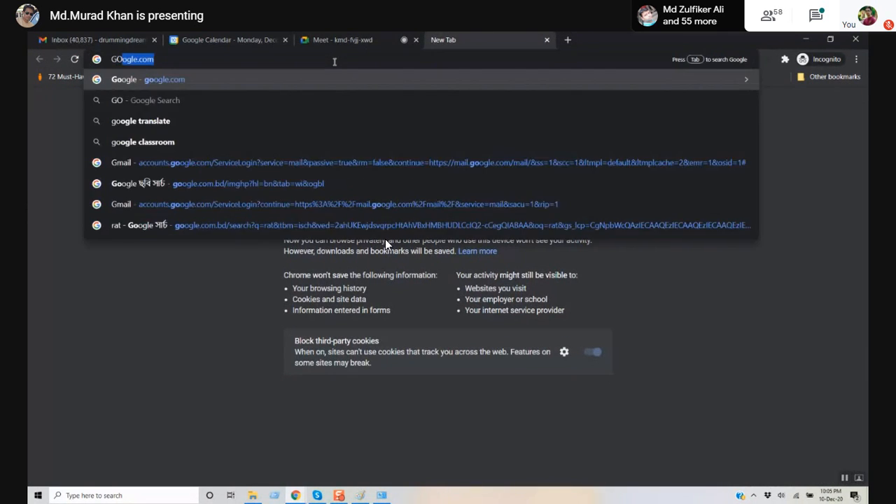
key(Return)
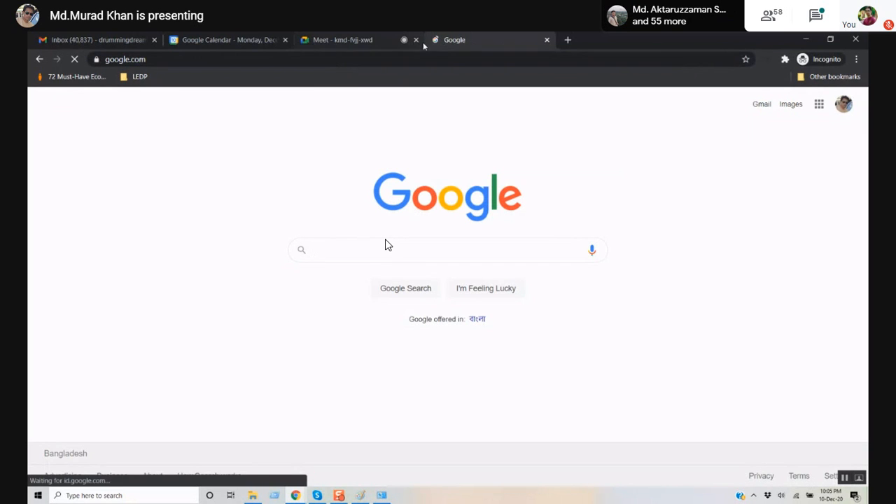
click(344, 254)
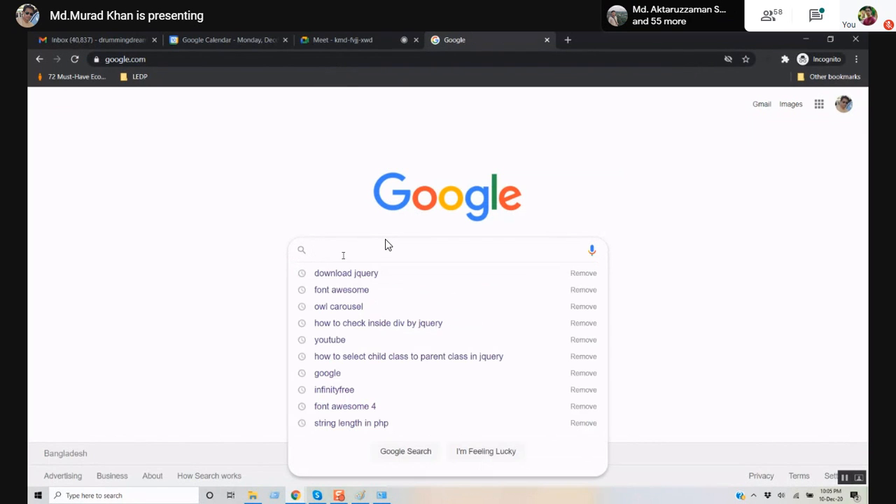
click(346, 38)
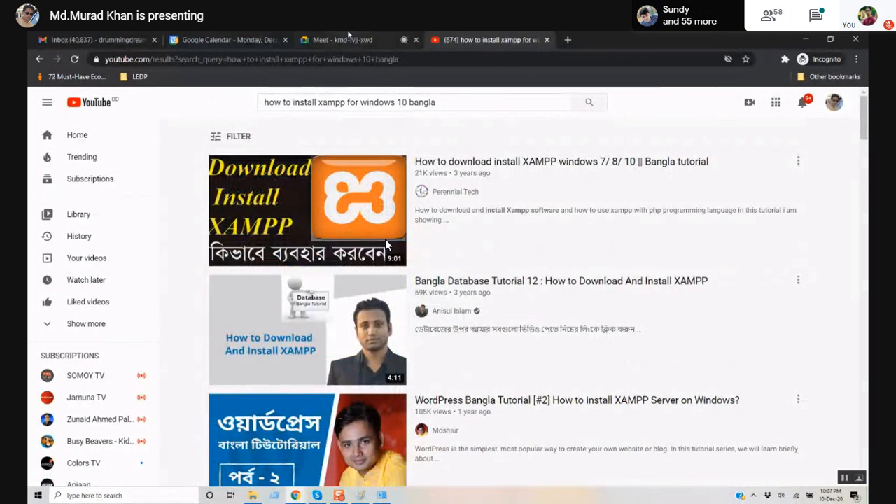
- Switch back to the Google Meet tab
click(326, 40)
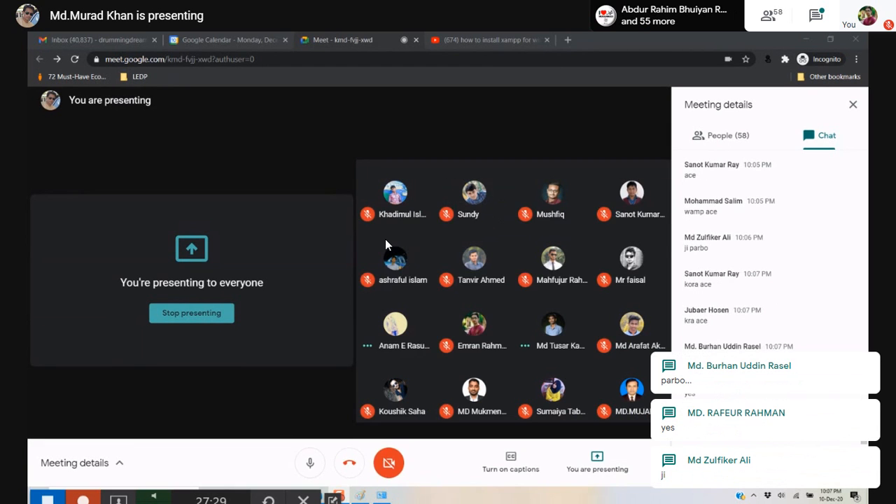
drag(211, 501, 661, 245)
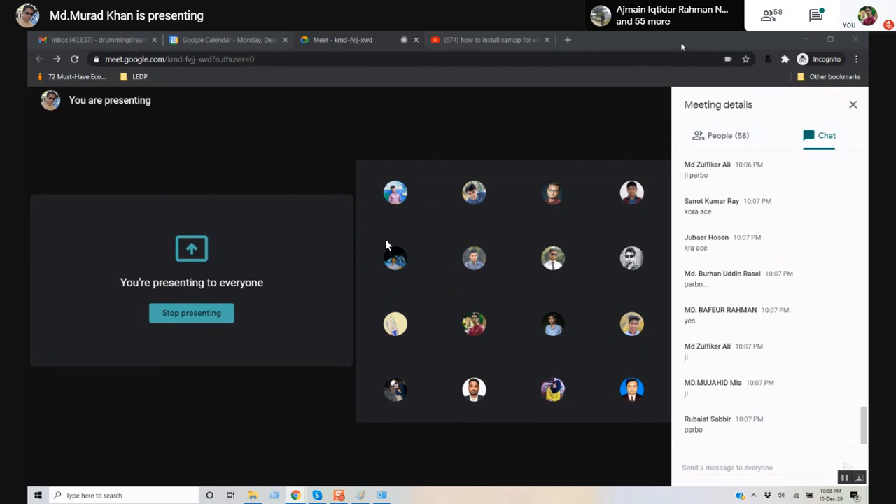
- Search for 'wordpress download' in a new incognito tab
click(568, 40)
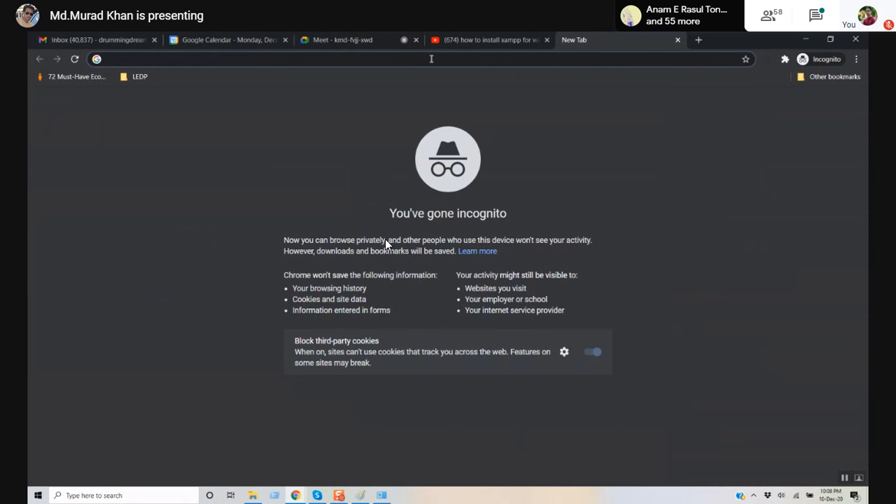
text(wor)
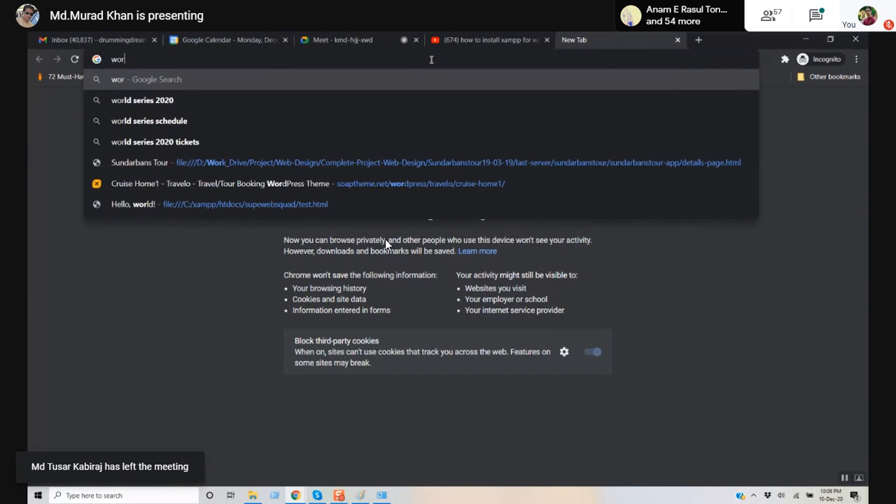
text(dpre)
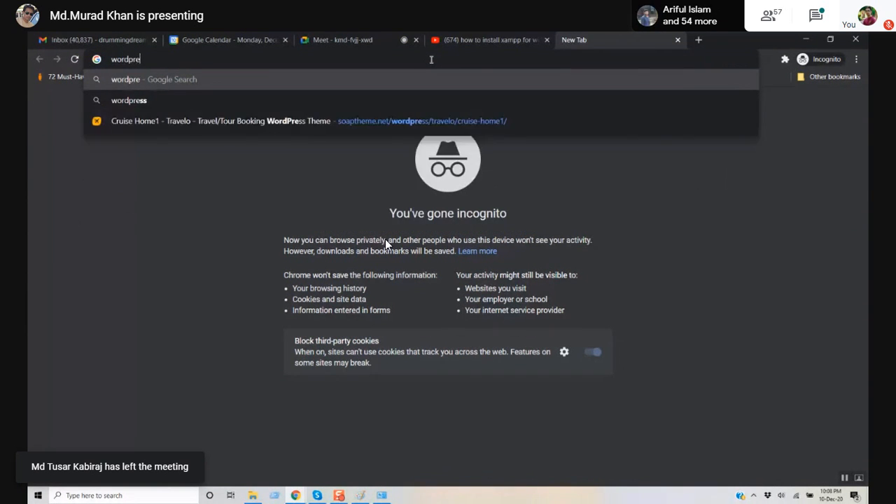
text(ss)
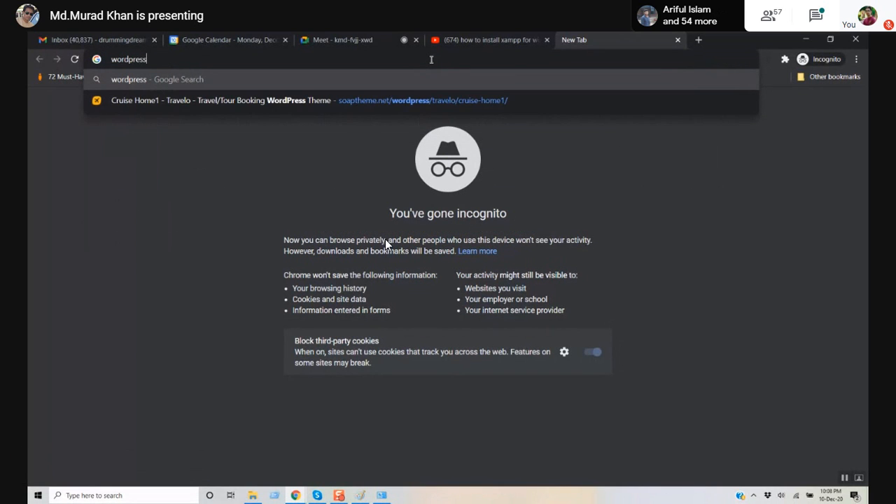
text( do)
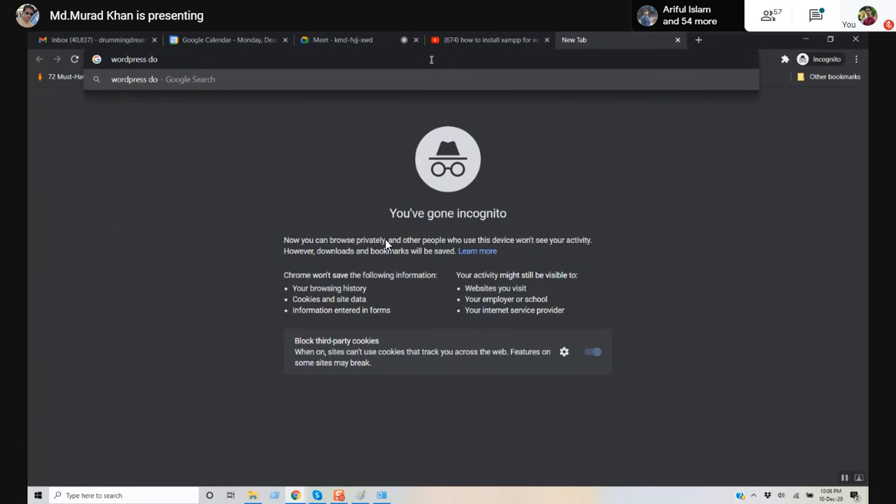
text(wnload)
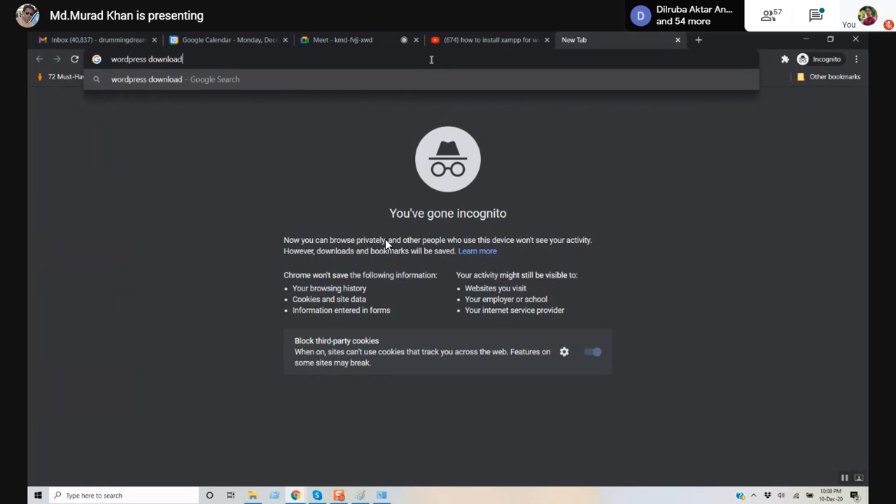
key(Return)
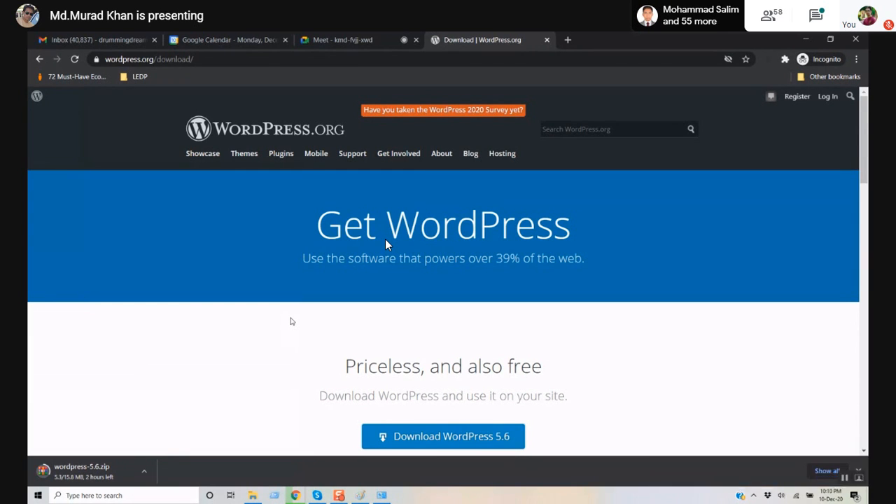
- Check the wordpress-5.6.zip download, hide Skype, and return to the Meet page
click(144, 471)
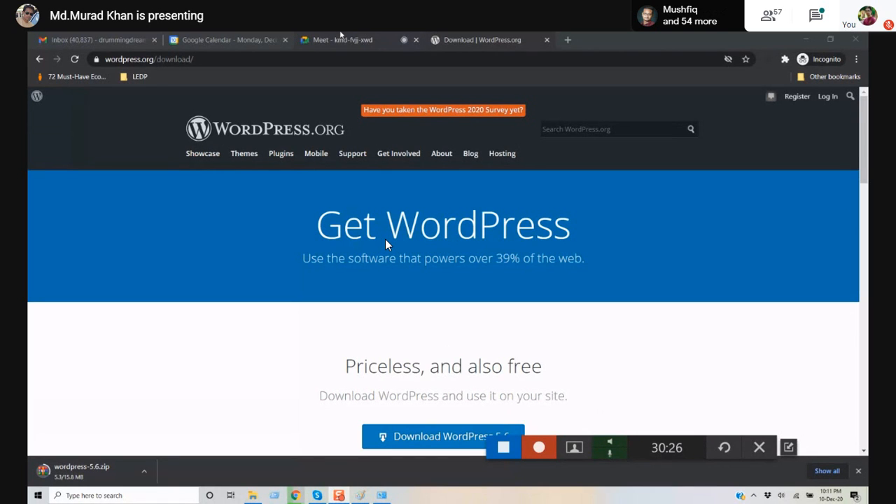
click(318, 494)
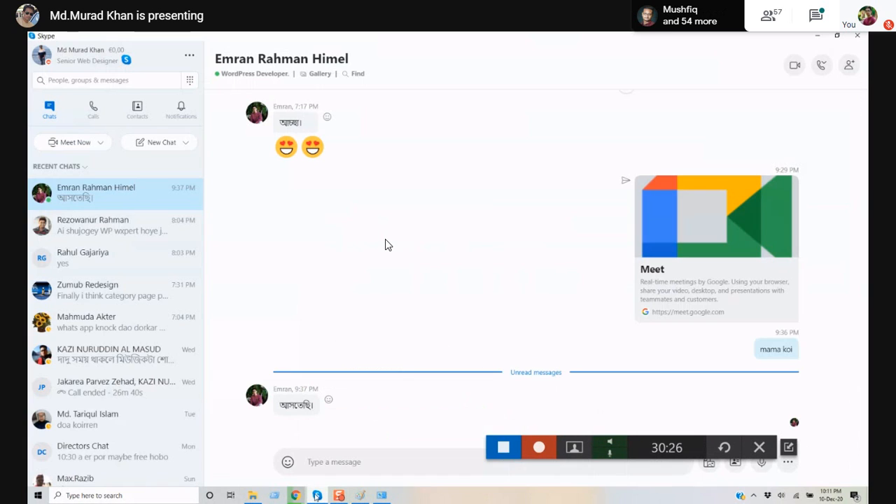
click(817, 35)
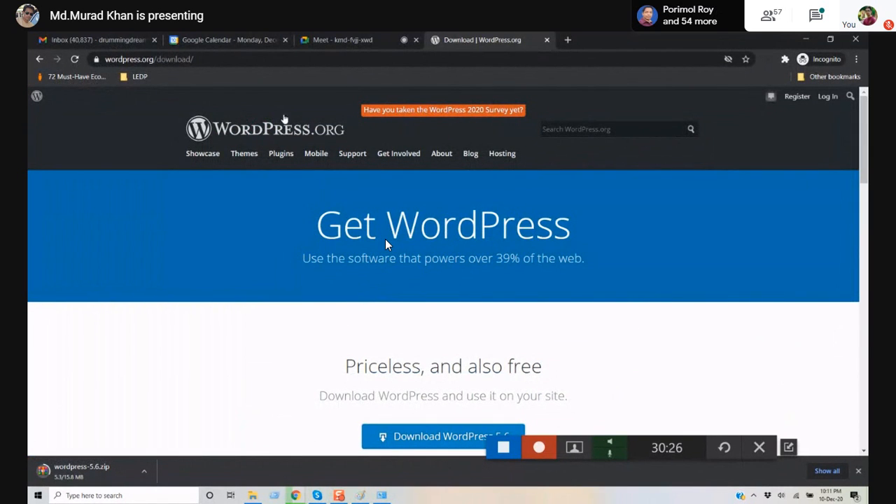
click(324, 35)
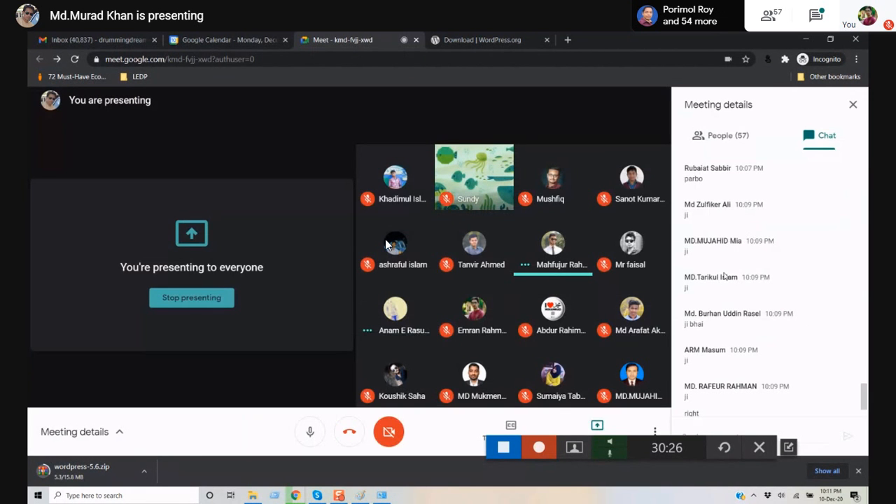
- Close the Meet chat panel
click(860, 105)
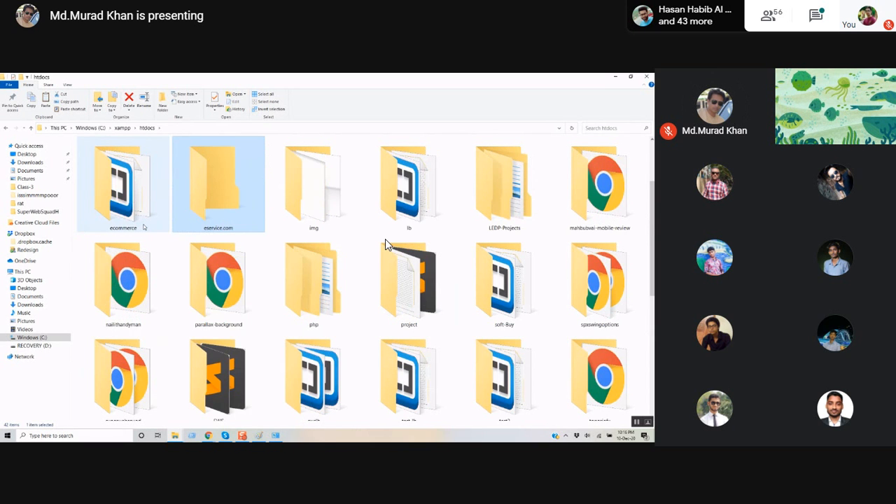
- Expand the shared screen, briefly unmute and re-mute, and deselect the copied WordPress files
click(300, 258)
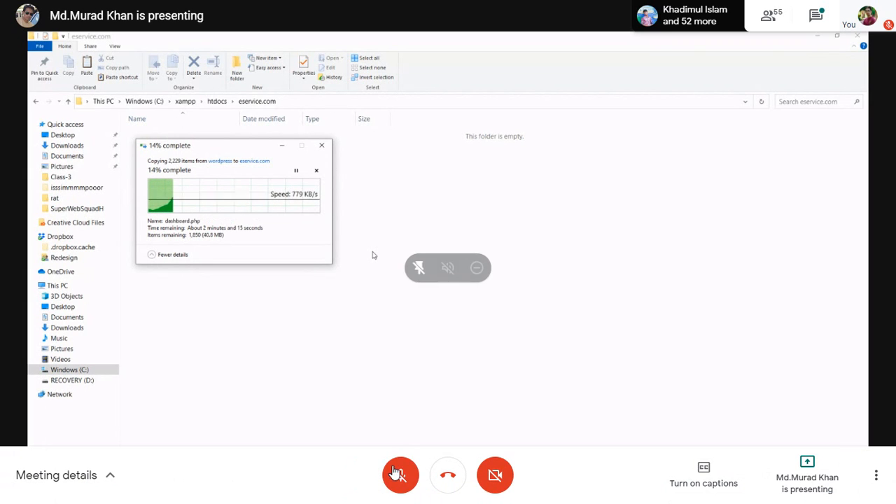
click(401, 475)
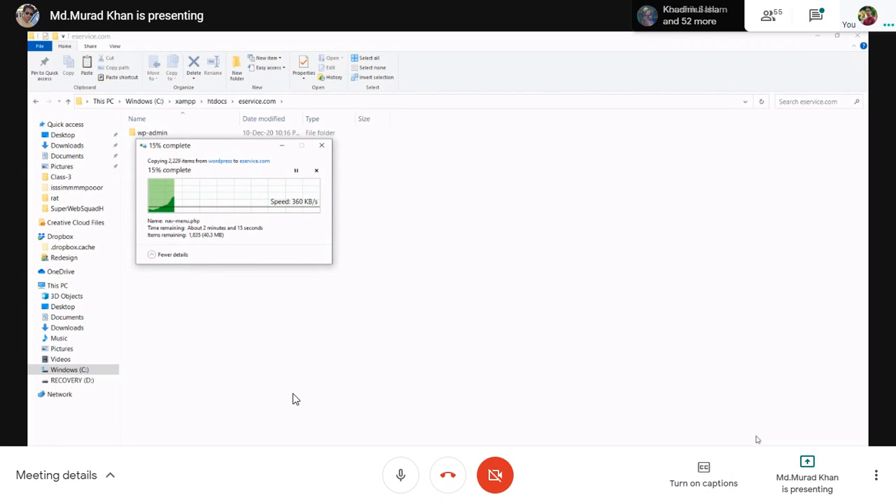
click(401, 475)
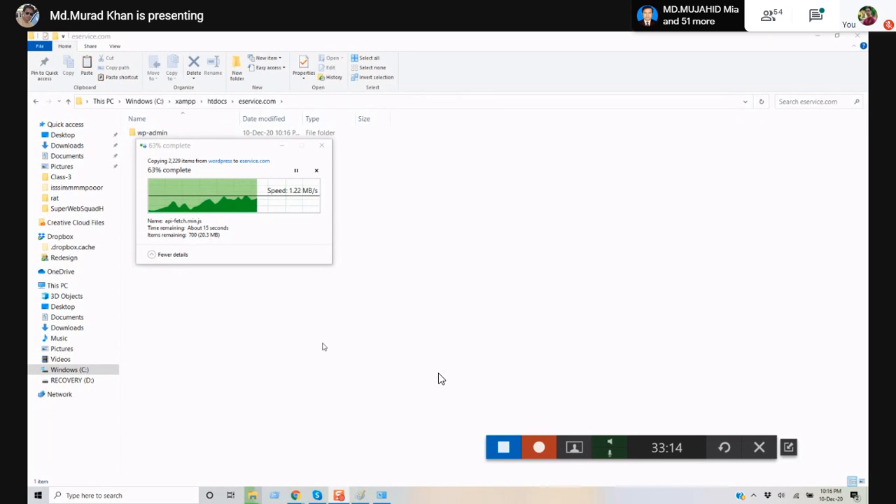
mouse_move(296, 496)
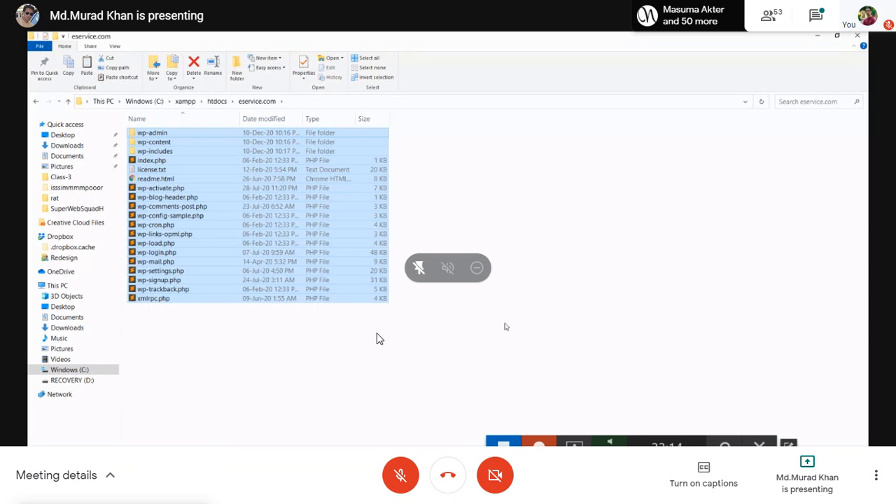
click(487, 357)
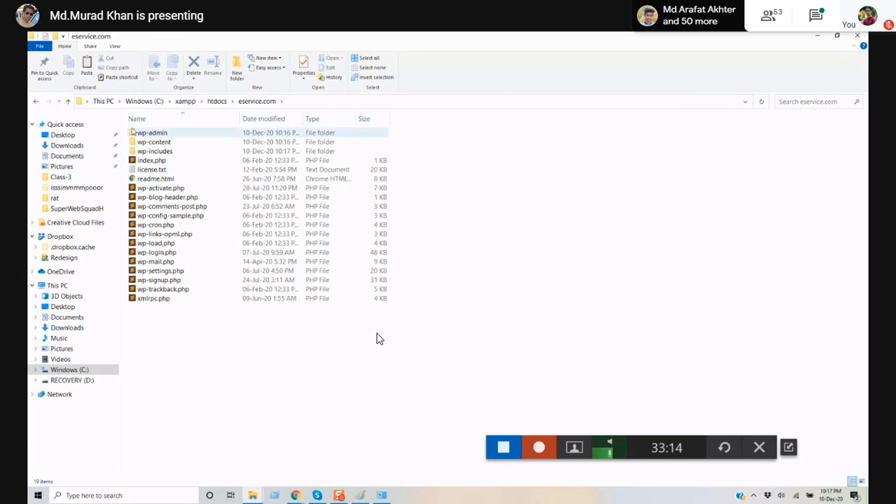
key(ctrl)
key(ctrl)
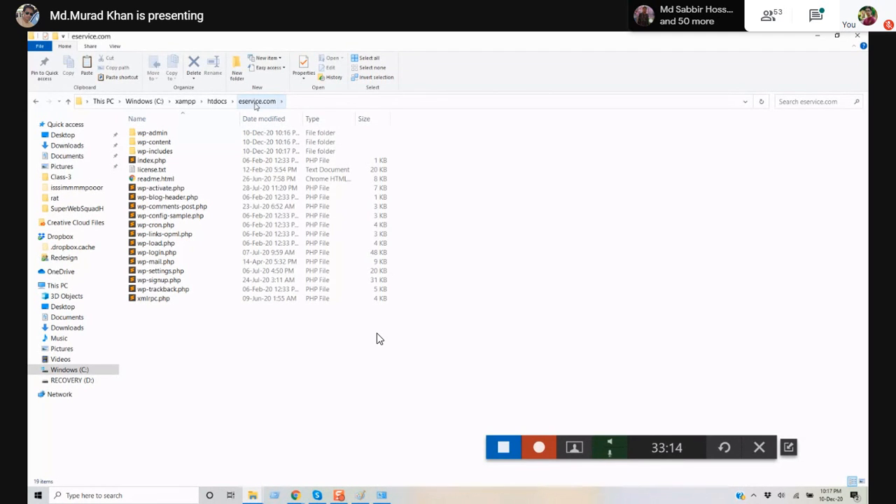
click(531, 438)
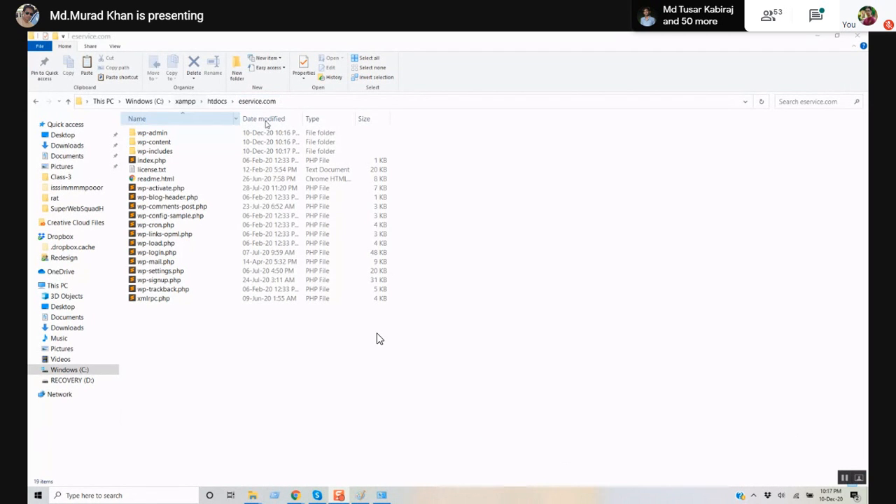
- Show the path C:\xampp\htdocs\eservice.com as text, highlighting the xampp\htdocs\eservice part
click(284, 101)
click(150, 102)
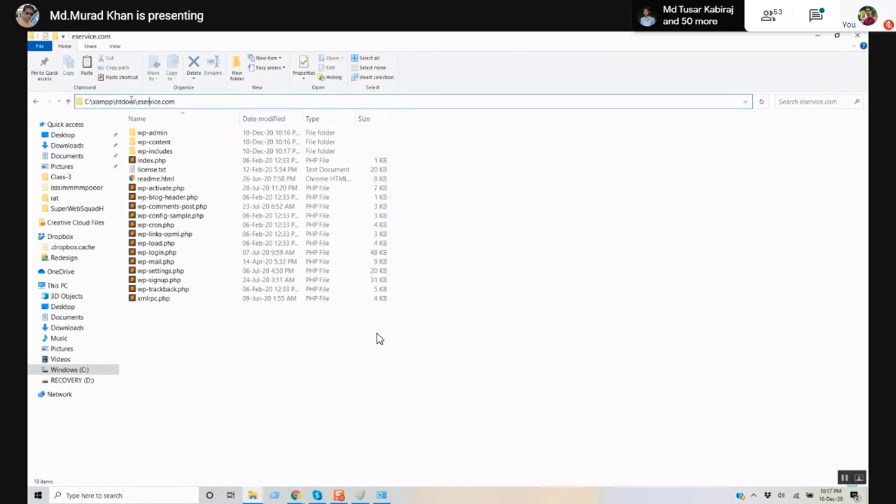
drag(94, 101, 164, 101)
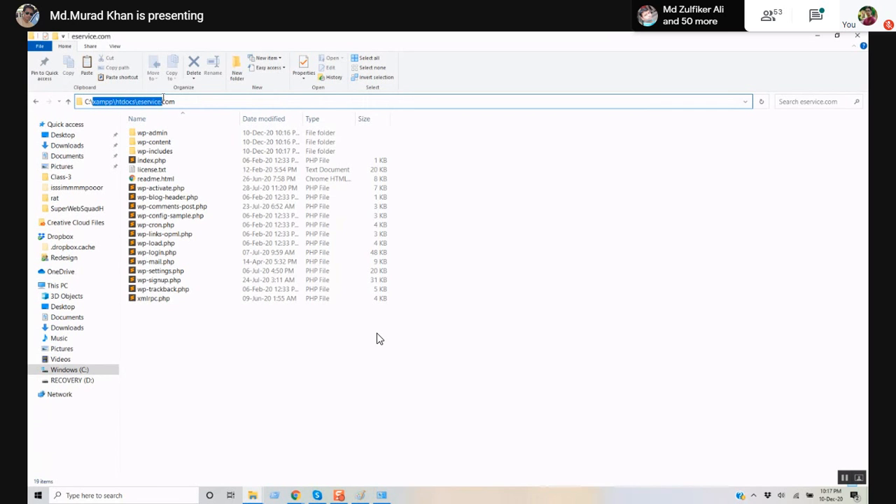
click(200, 102)
click(209, 365)
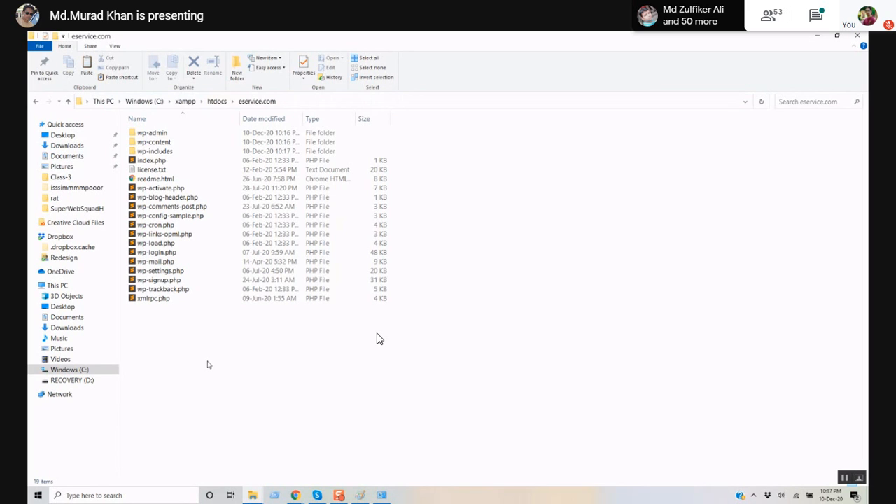
click(283, 101)
click(276, 100)
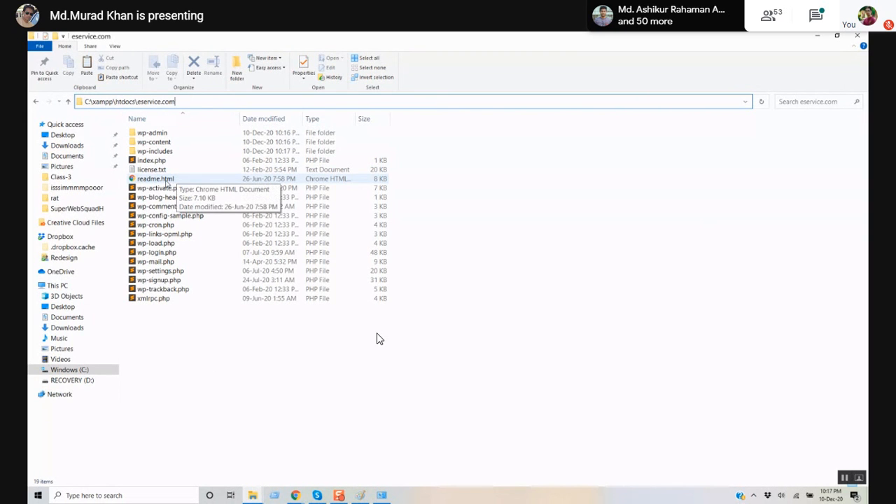
- Open readme.html in Chrome and scroll through the WordPress ReadMe page
double_click(167, 180)
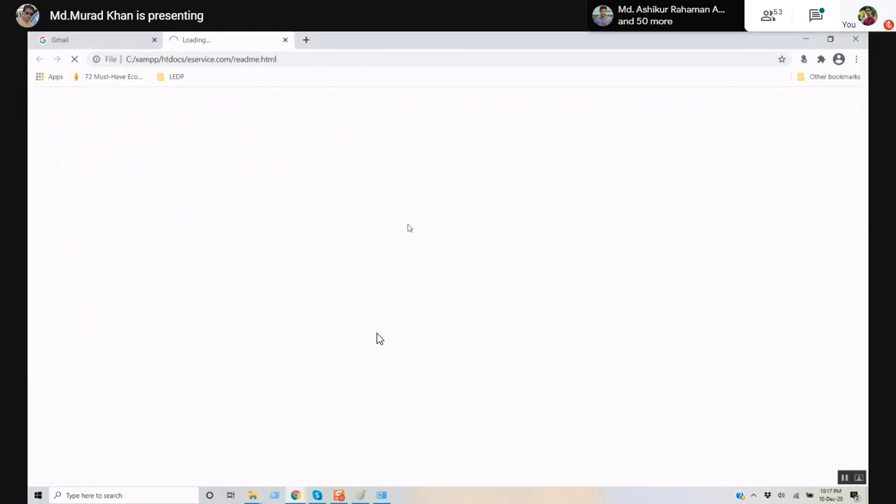
scroll(249, 246, down, 15)
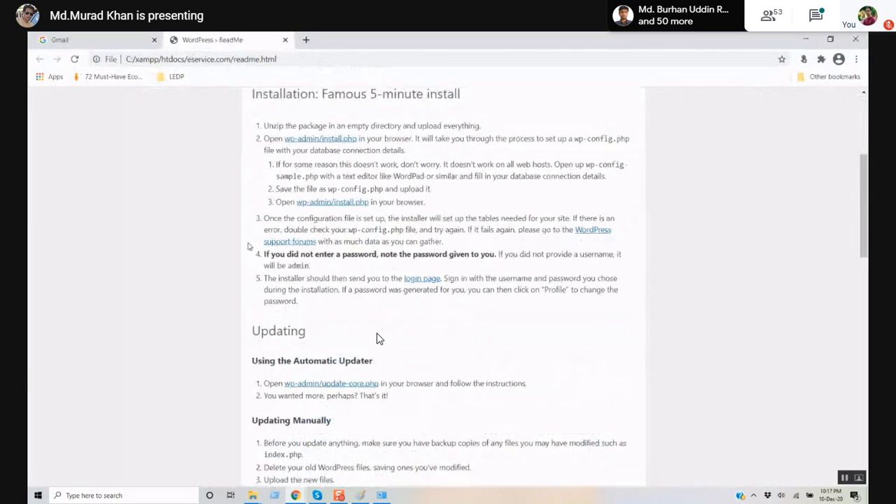
scroll(248, 246, up, 15)
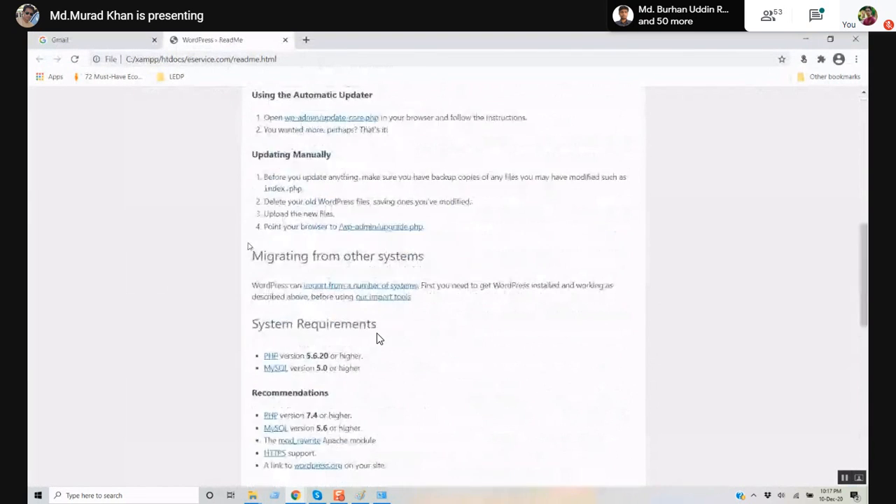
scroll(248, 246, down, 3)
scroll(249, 245, up, 3)
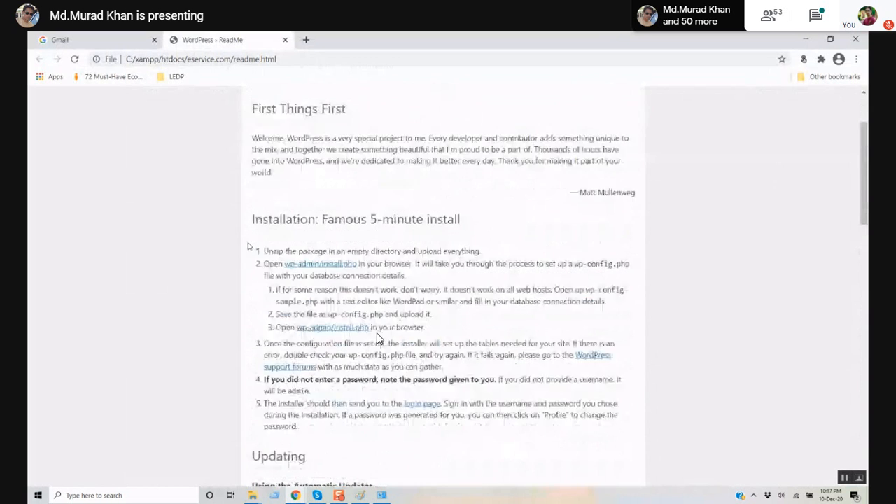
- Highlight file:///C:/xampp/htdocs/ in the ReadMe page's address bar
click(294, 59)
click(299, 59)
mouse_move(306, 59)
mouse_down()
mouse_move(239, 60)
mouse_move(301, 58)
mouse_up()
click(220, 61)
click(194, 60)
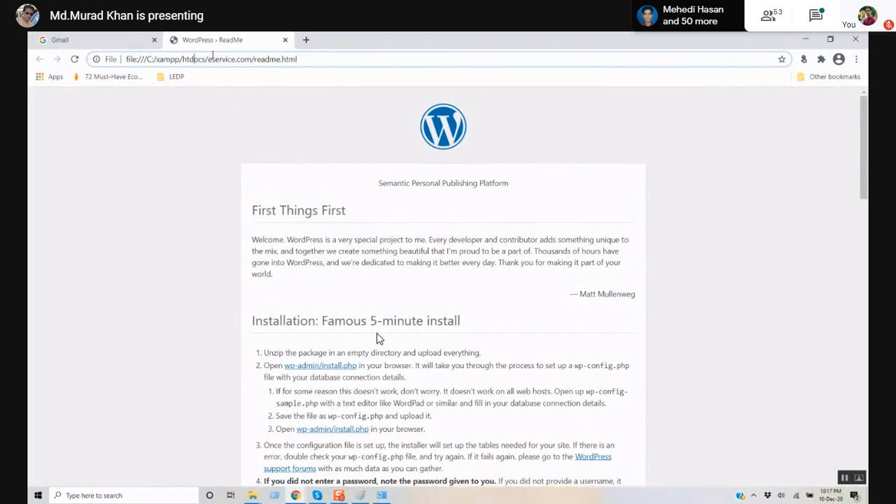
drag(210, 59, 126, 59)
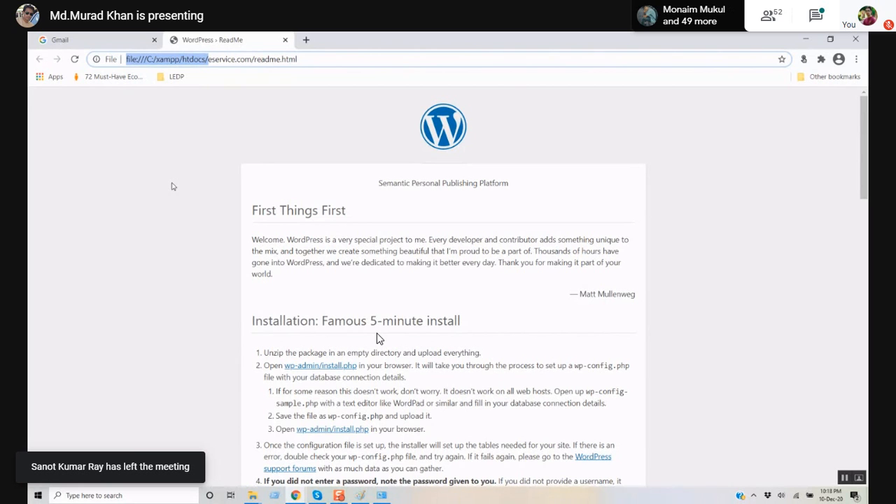
click(208, 62)
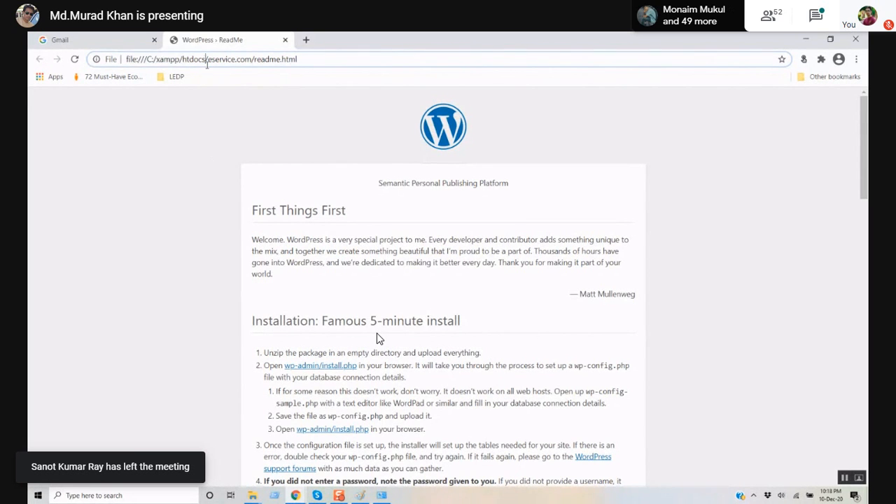
drag(207, 61, 126, 62)
key(ctrl+c)
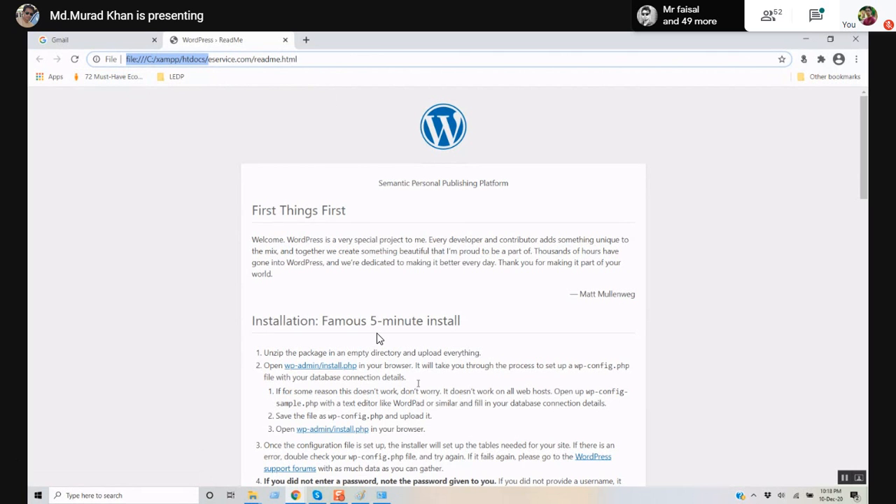
click(253, 495)
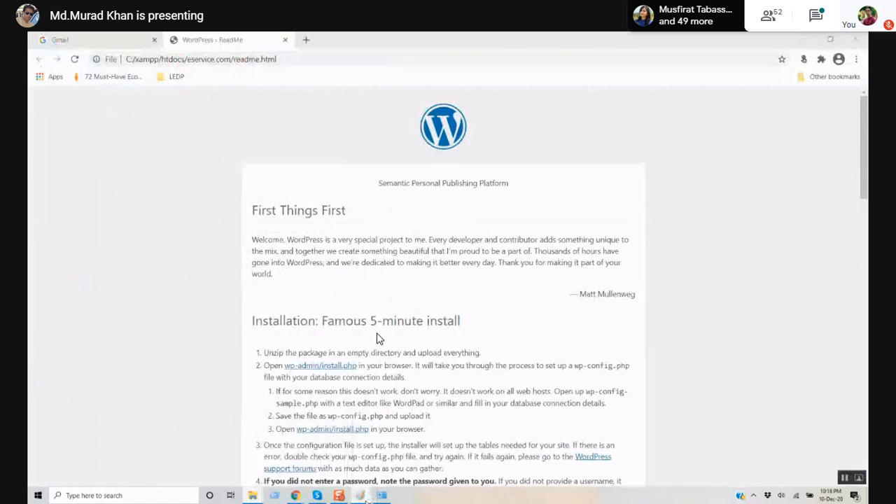
- Replace the XAMPP and WAMP text in Paint with 'file:///C:/xampp/htdocs/ = localhost'
click(360, 495)
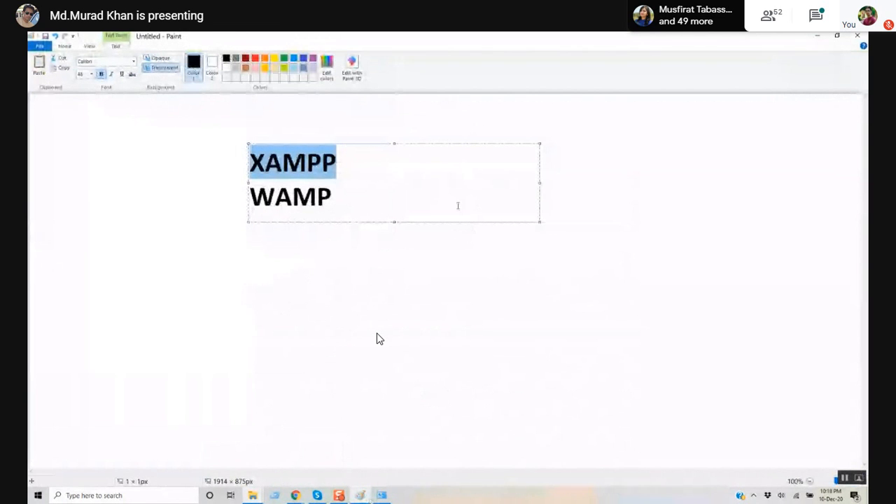
drag(381, 202, 183, 170)
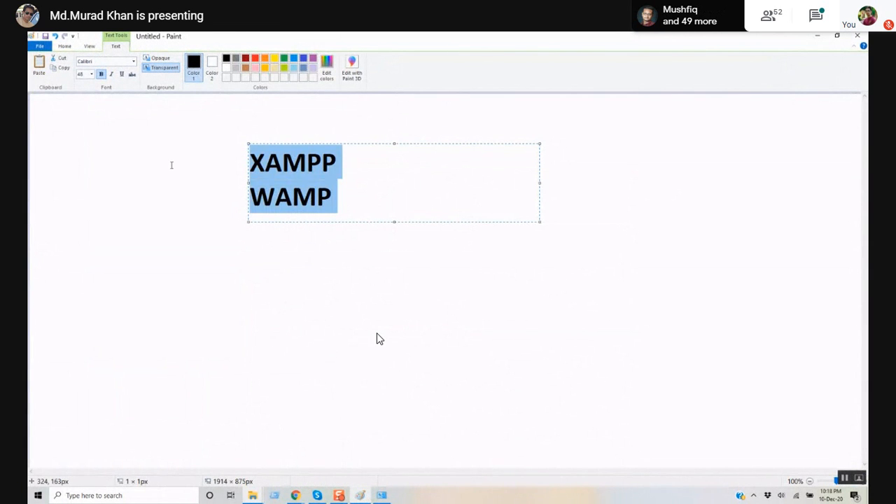
key(Delete)
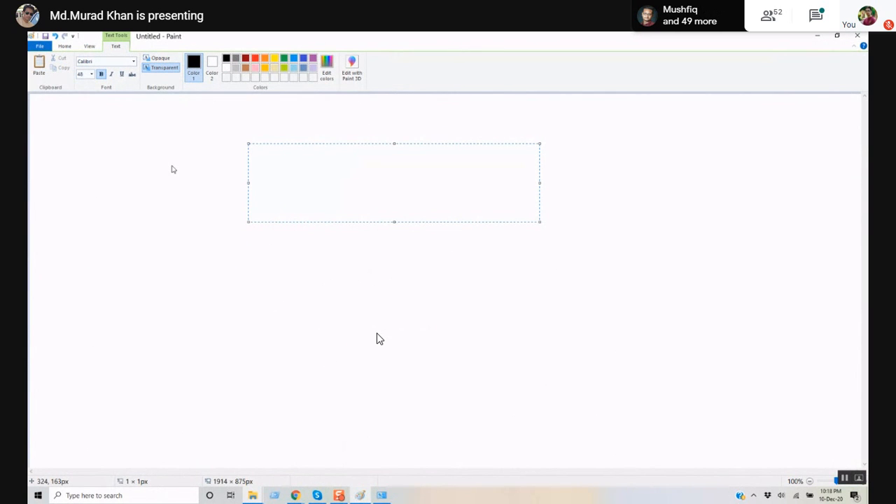
key(ctrl+v)
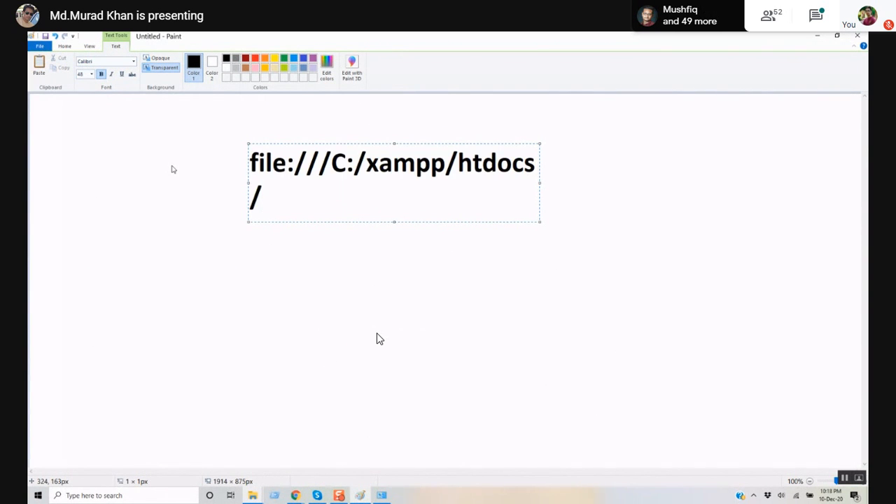
drag(540, 182, 787, 185)
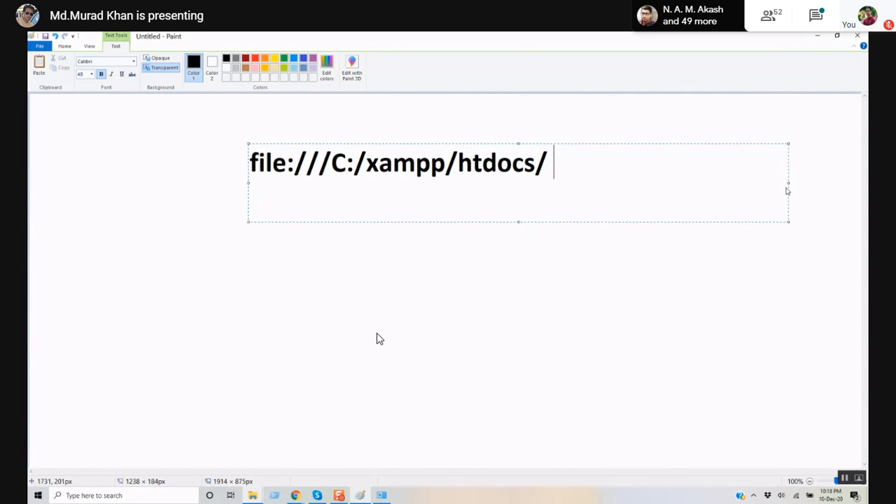
text(=)
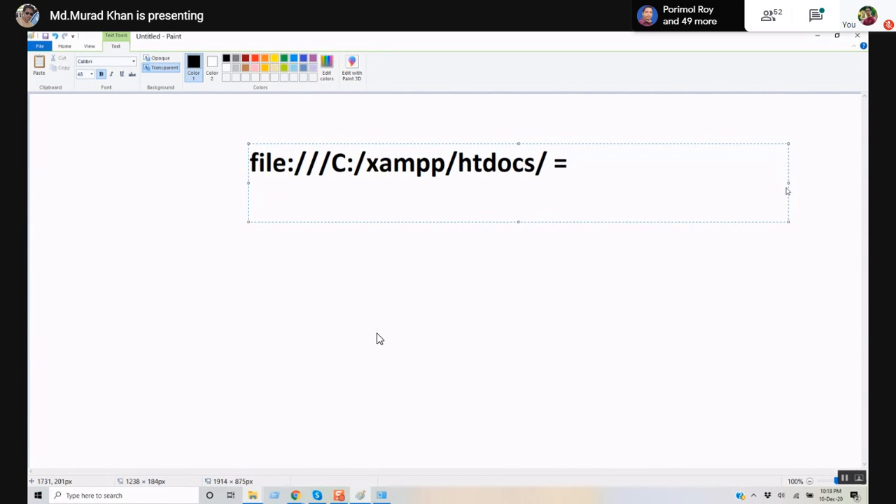
text( localh)
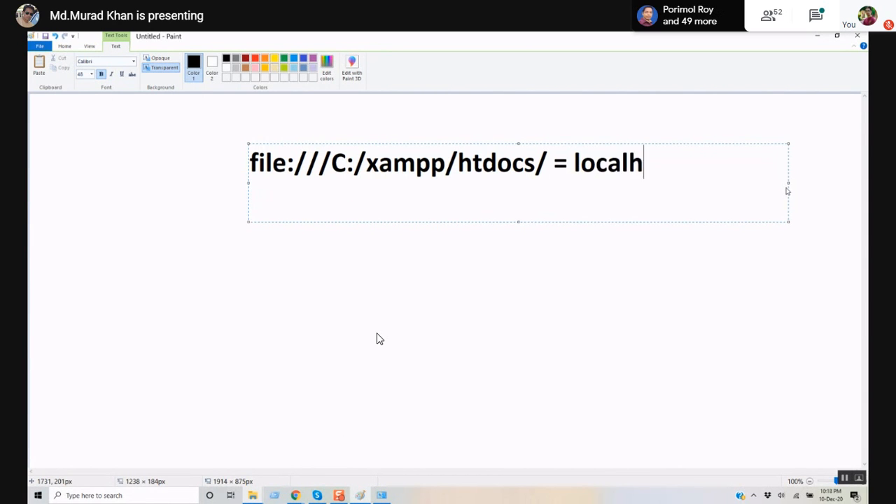
text(ost)
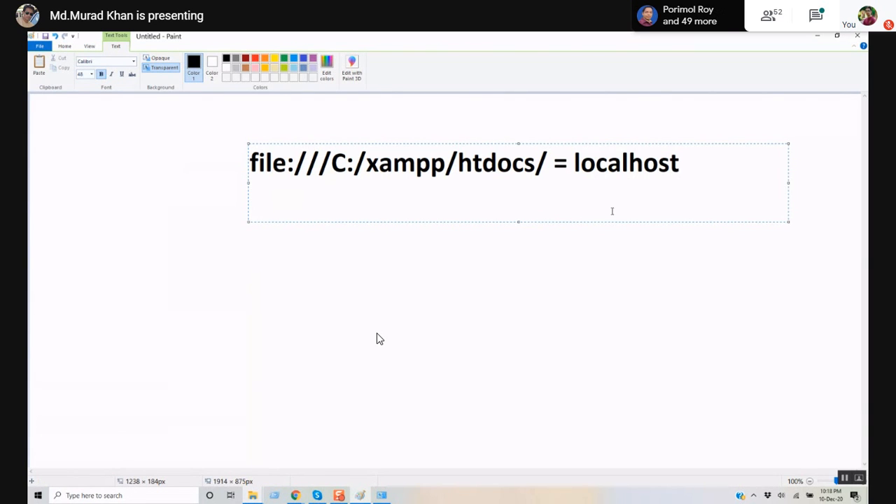
- Highlight htdocs/ and then localhost in the Paint note to show they are equivalent
mouse_move(536, 162)
mouse_down()
mouse_move(447, 162)
mouse_move(465, 163)
mouse_up()
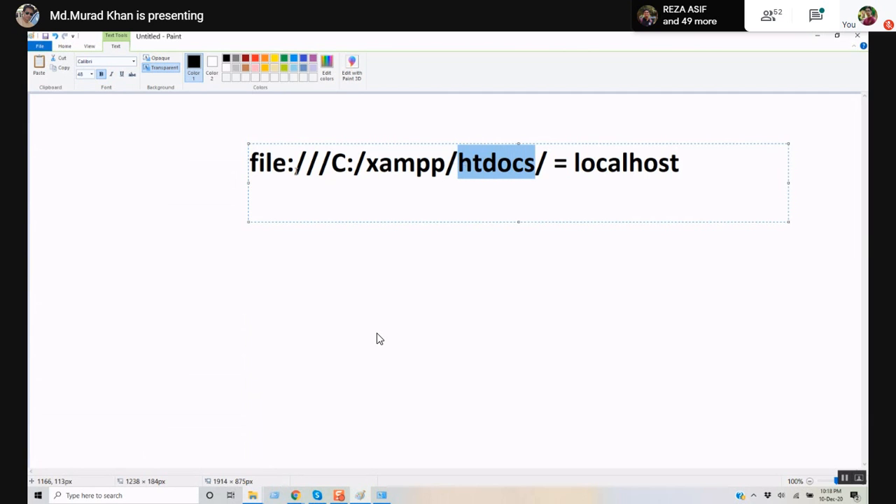
click(286, 163)
drag(251, 166, 522, 169)
click(536, 162)
drag(458, 163, 678, 171)
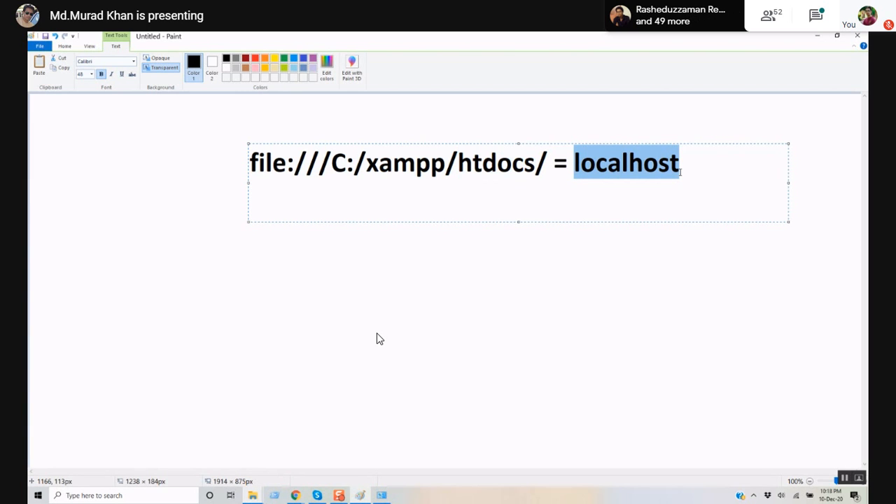
drag(459, 163, 226, 156)
click(536, 163)
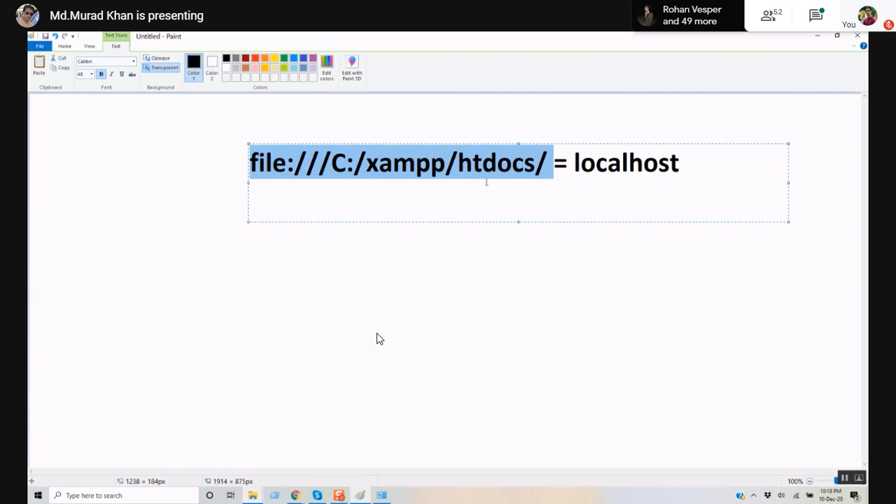
drag(573, 163, 694, 172)
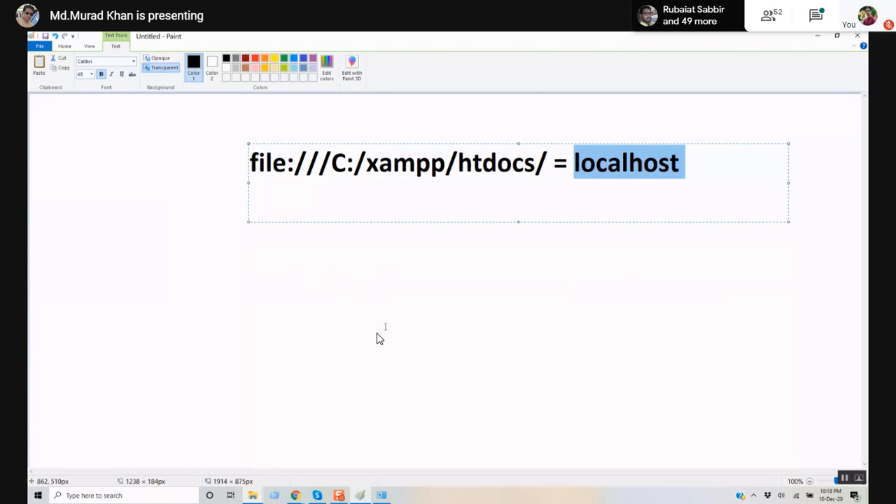
click(126, 498)
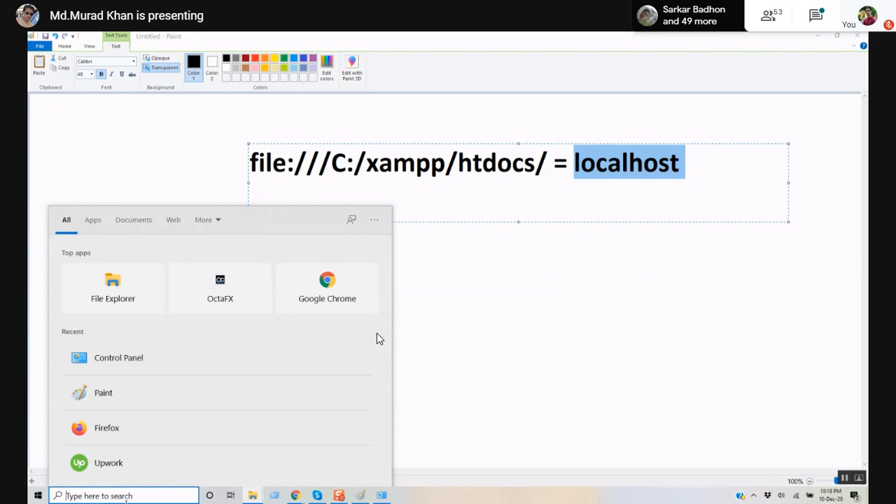
- Launch XAMPP Control Panel by searching 'x' in Windows Search
text(x)
key(Return)
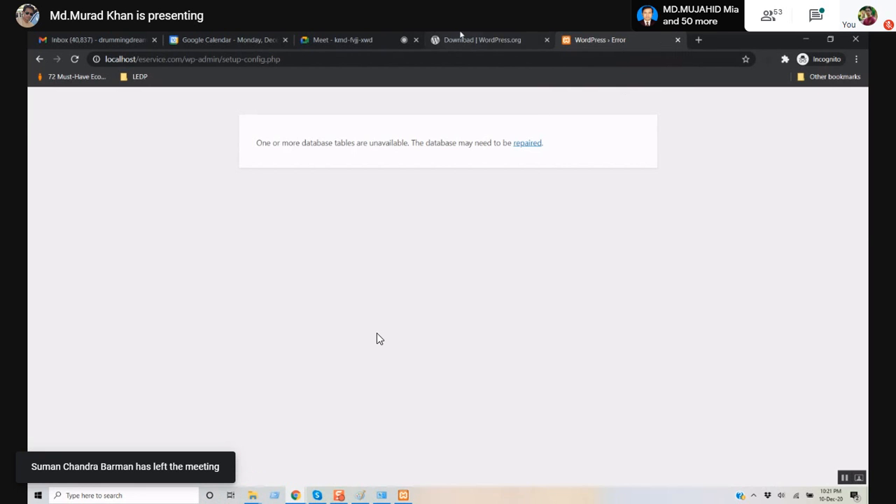
- Admit the waiting guest to the Google Meet call and turn the microphone on
click(461, 38)
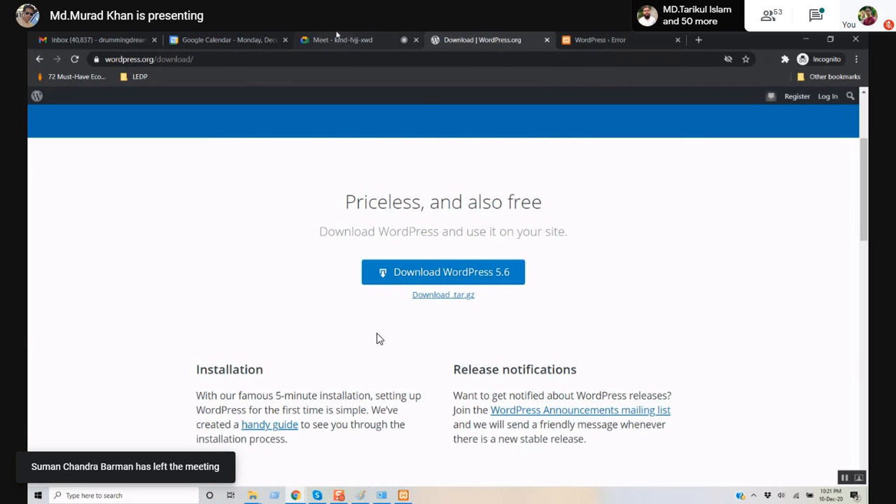
click(336, 38)
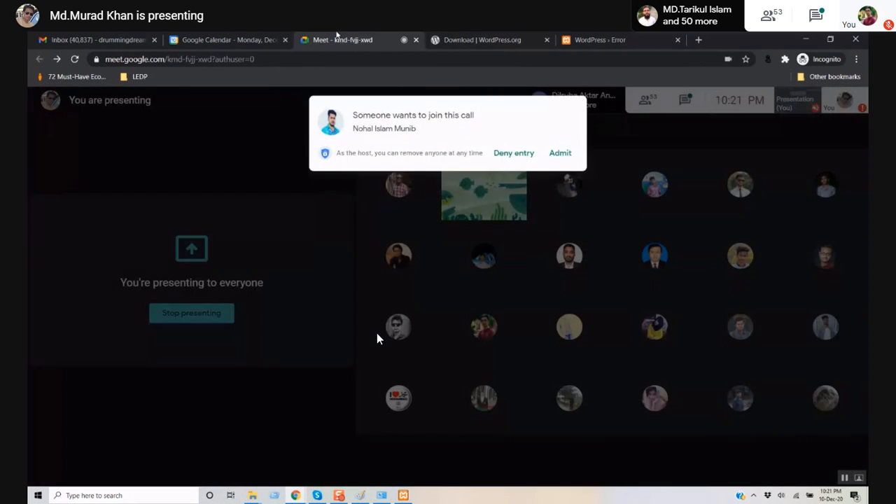
click(560, 152)
click(397, 482)
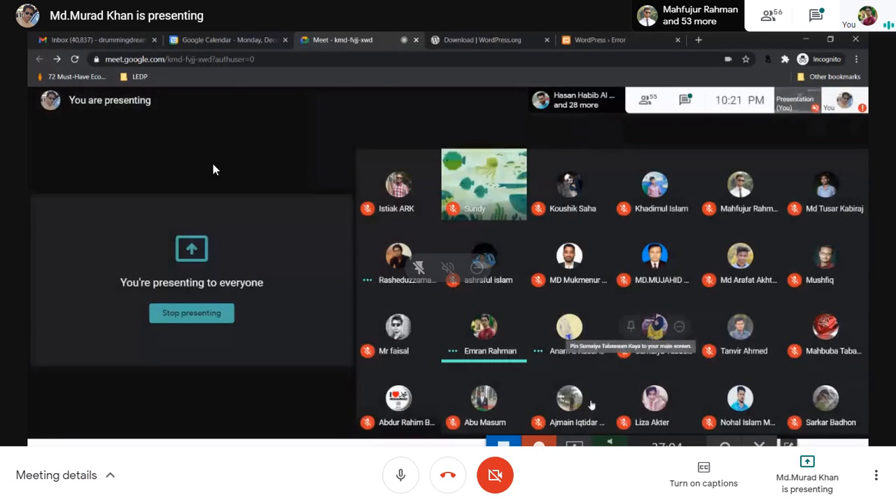
- Take the browser out of fullscreen and bring up the Start menu
click(240, 141)
key(F11)
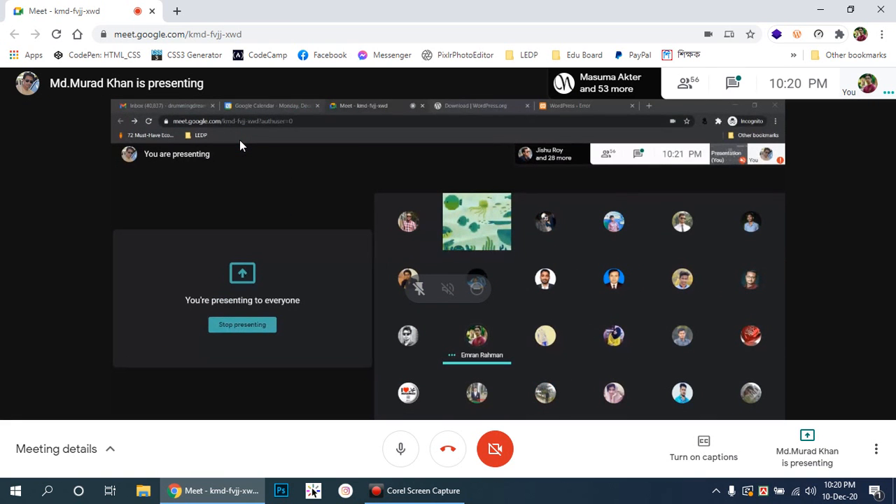
click(15, 491)
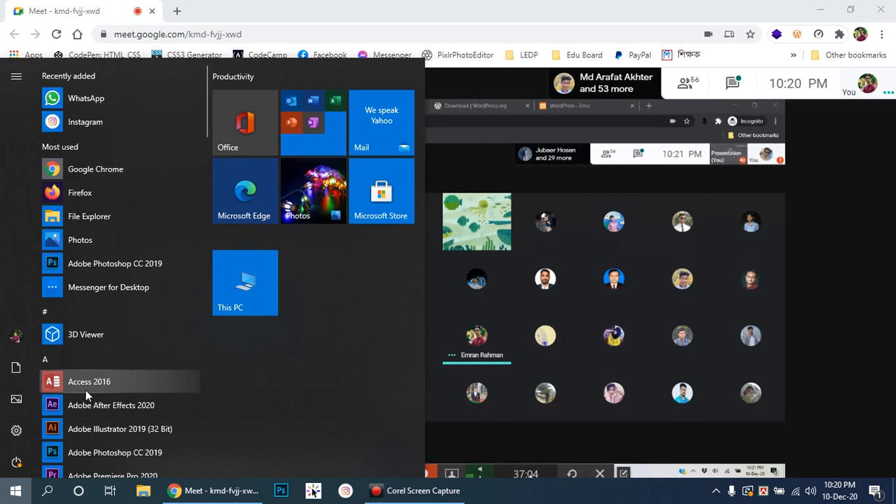
- Launch XAMPP Control Panel from the XAMPP folder in the Start menu
scroll(137, 254, down, 15)
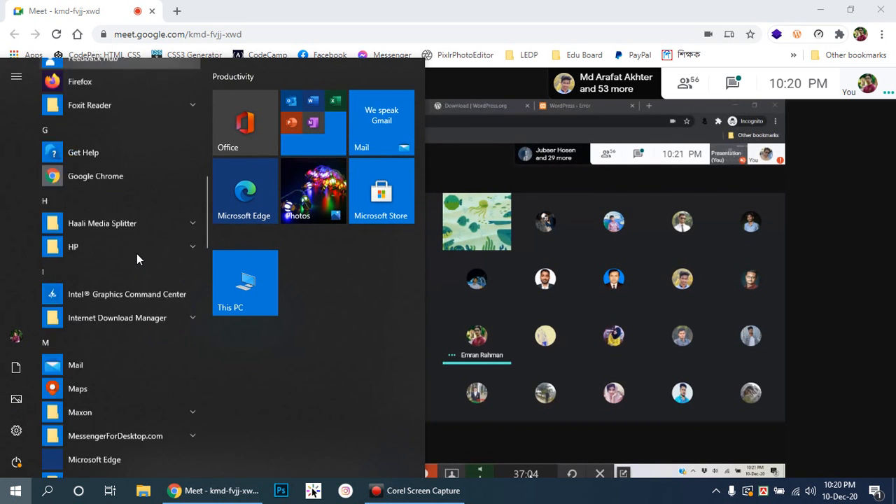
scroll(129, 278, down, 5)
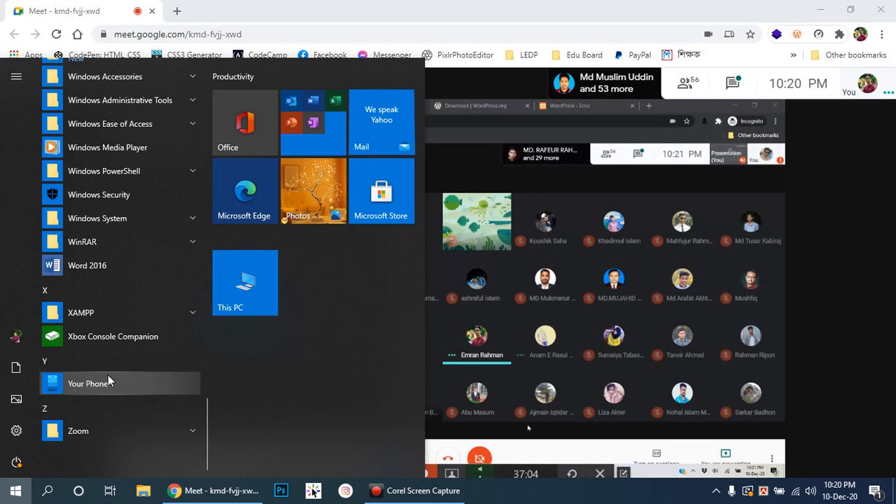
click(104, 309)
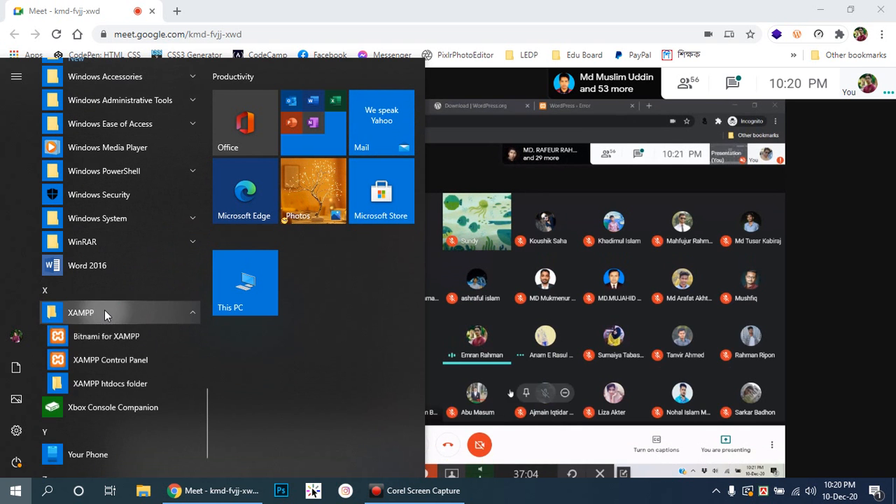
click(92, 360)
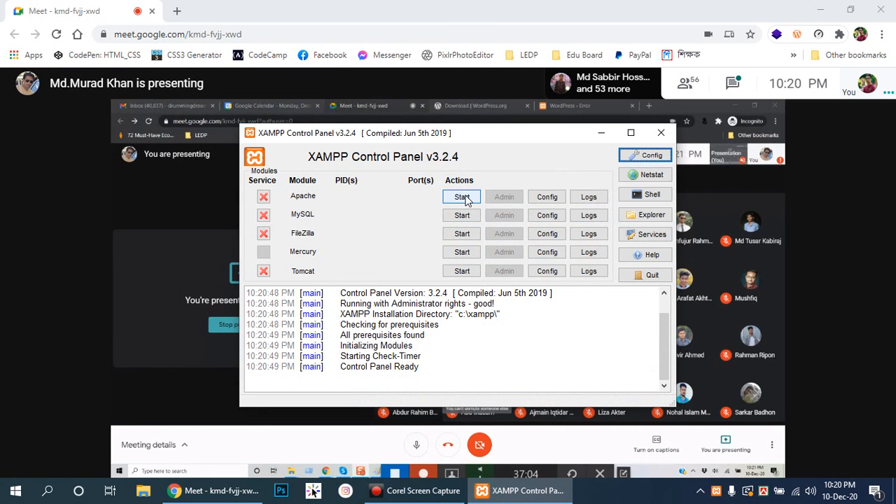
- Start the Apache and MySQL servers, then close the control panel window
click(462, 196)
click(463, 215)
drag(535, 137, 463, 141)
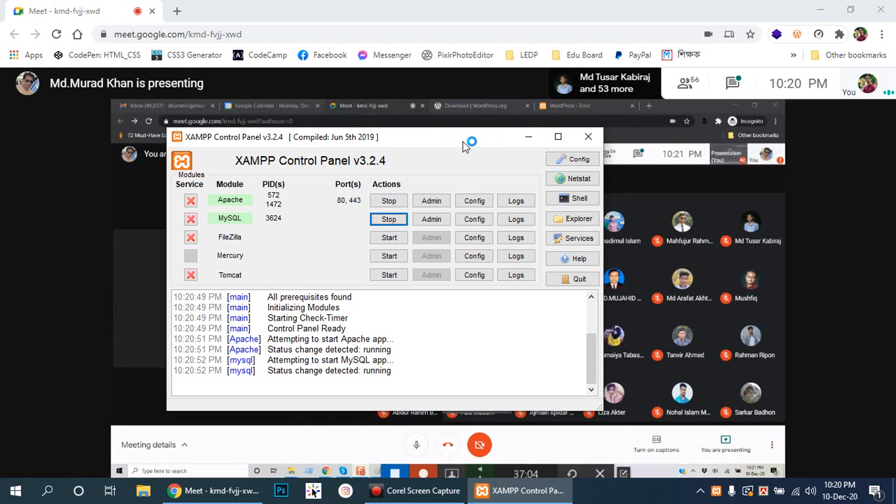
click(590, 137)
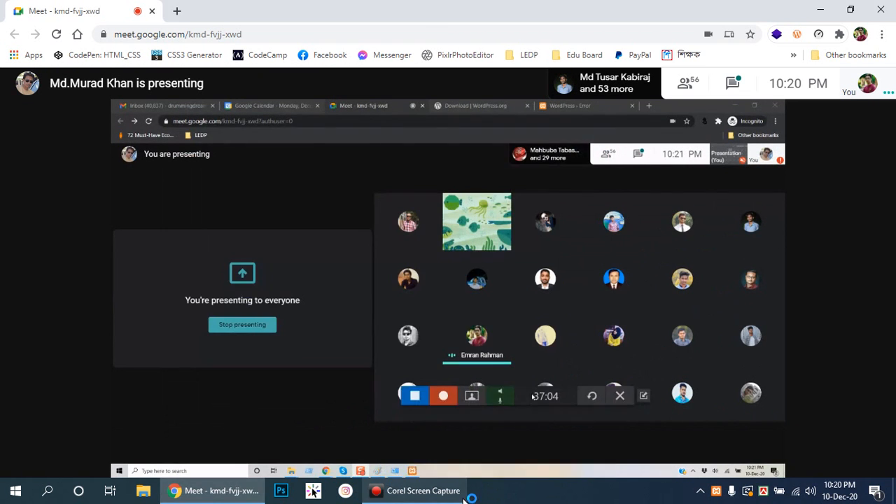
- Navigate File Explorer to C:\xampp\htdocs
click(144, 492)
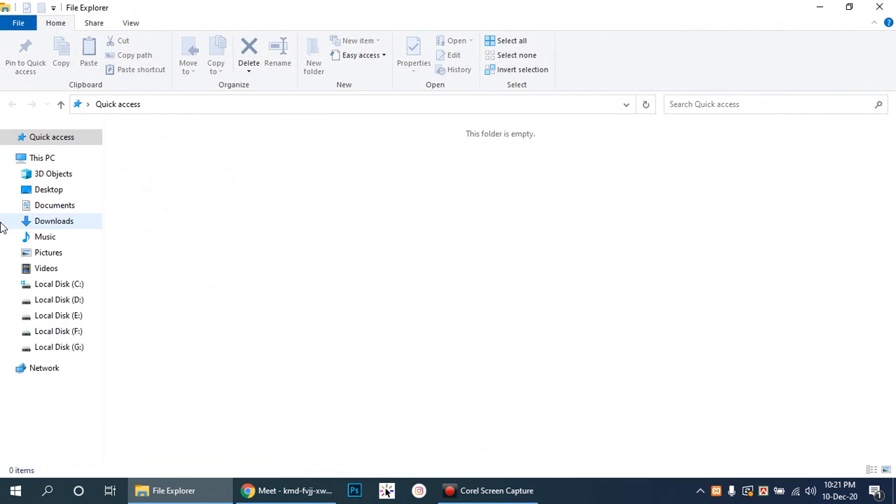
click(48, 287)
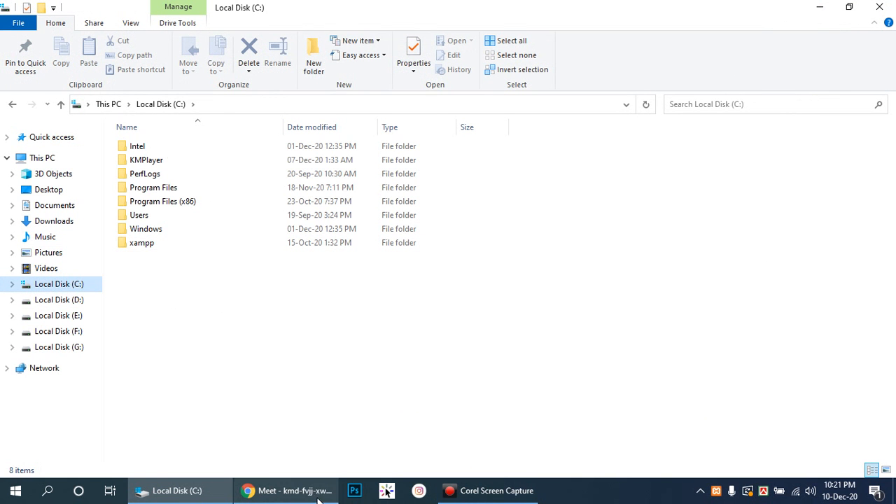
double_click(143, 242)
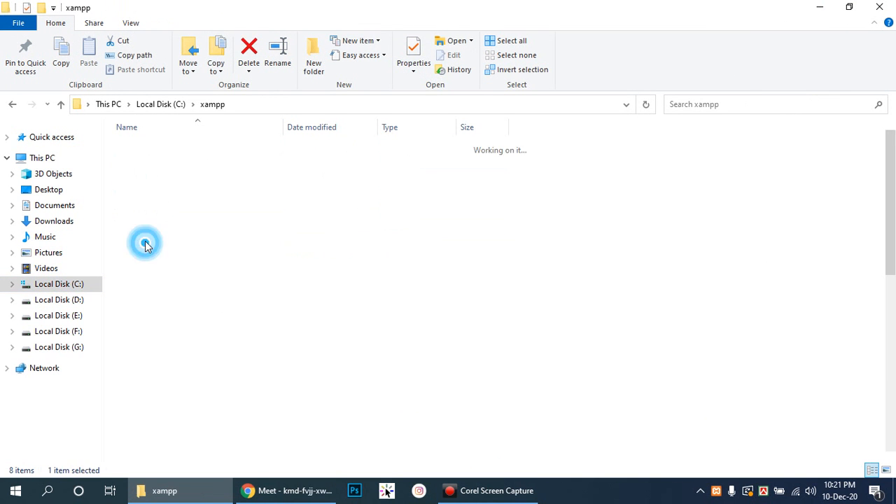
scroll(283, 269, down, 6)
scroll(287, 276, up, 6)
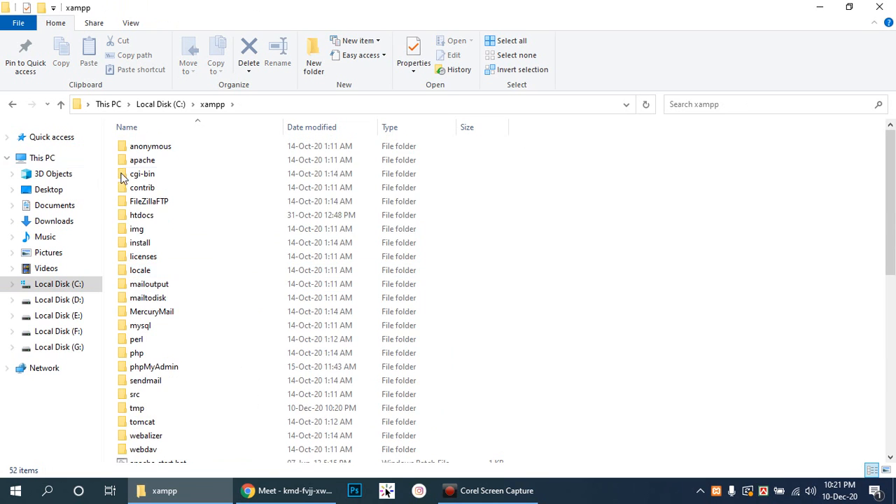
double_click(161, 216)
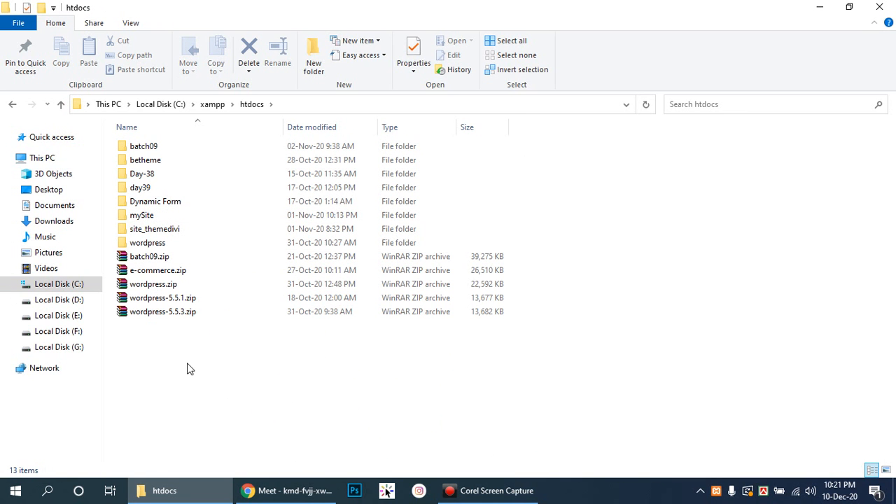
- Extract wordpress-5.5.3.zip here, cancelling at the file-replace prompt
click(158, 315)
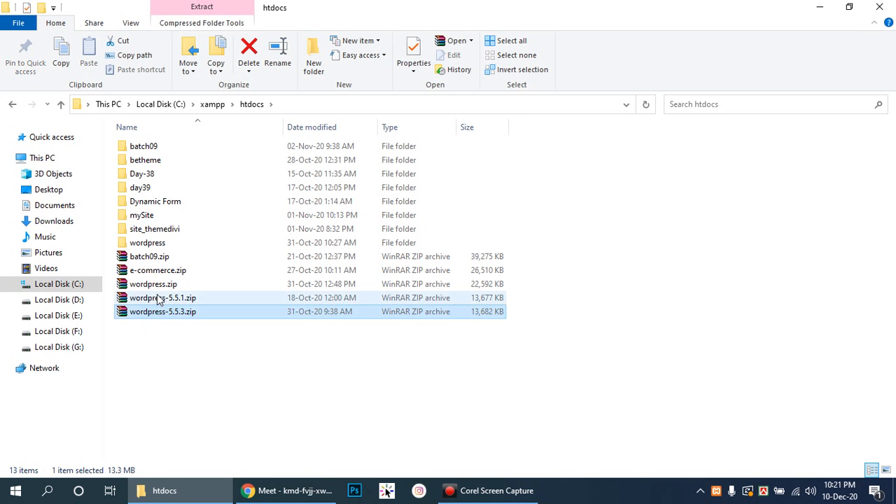
right_click(166, 317)
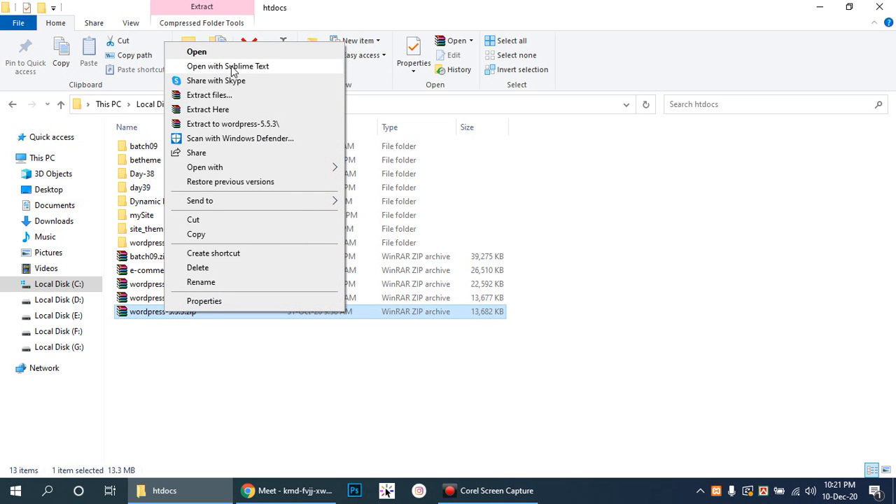
click(207, 109)
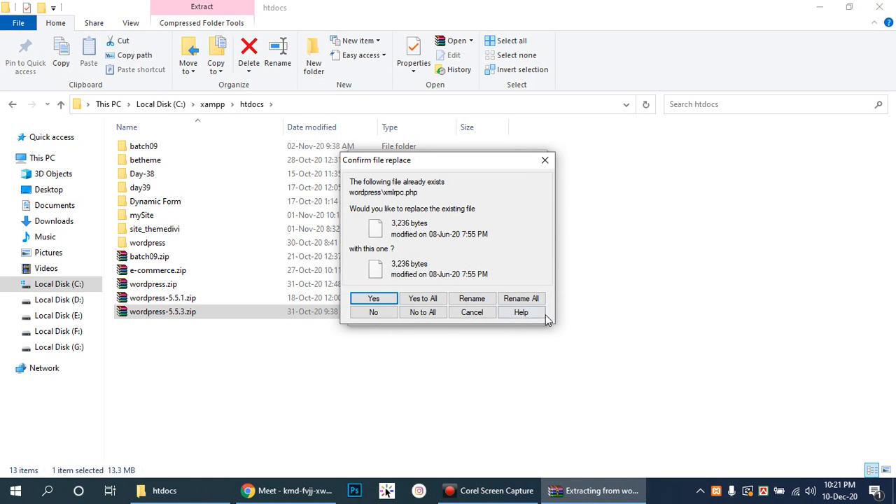
click(472, 313)
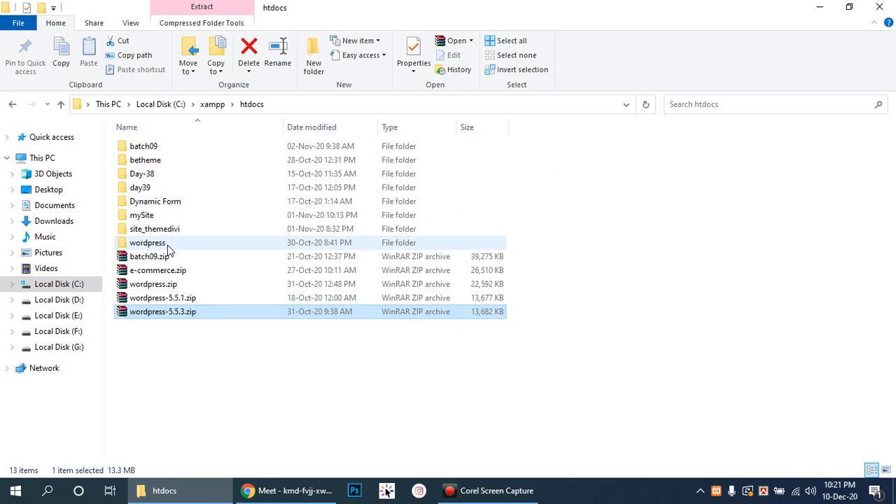
- Permanently delete wp-config.php from the wordpress folder and refresh the listing
double_click(156, 245)
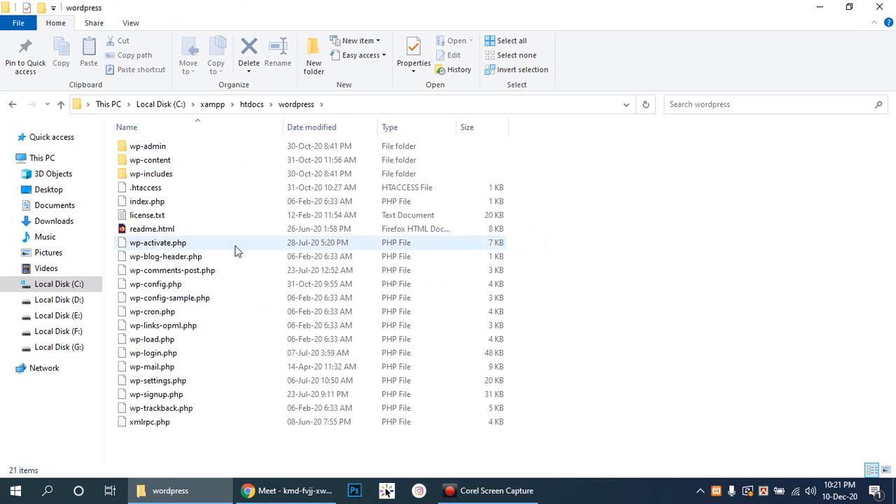
click(146, 286)
key(shift+Delete)
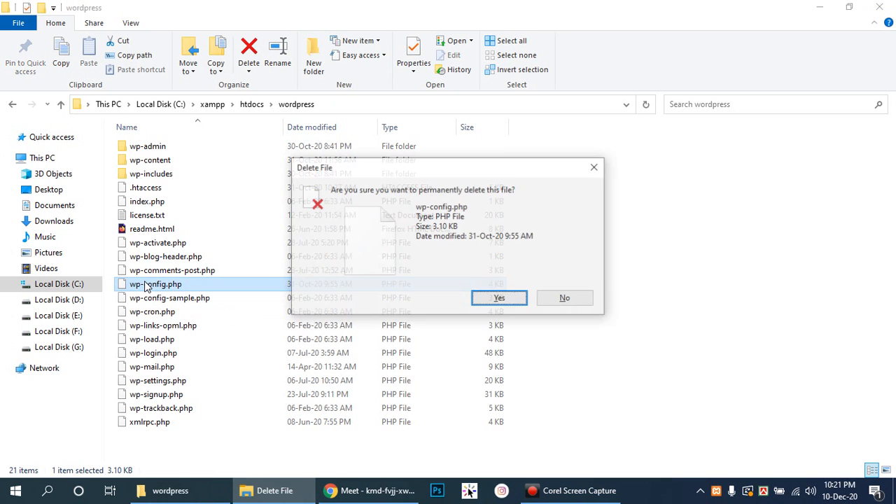
key(Return)
right_click(604, 245)
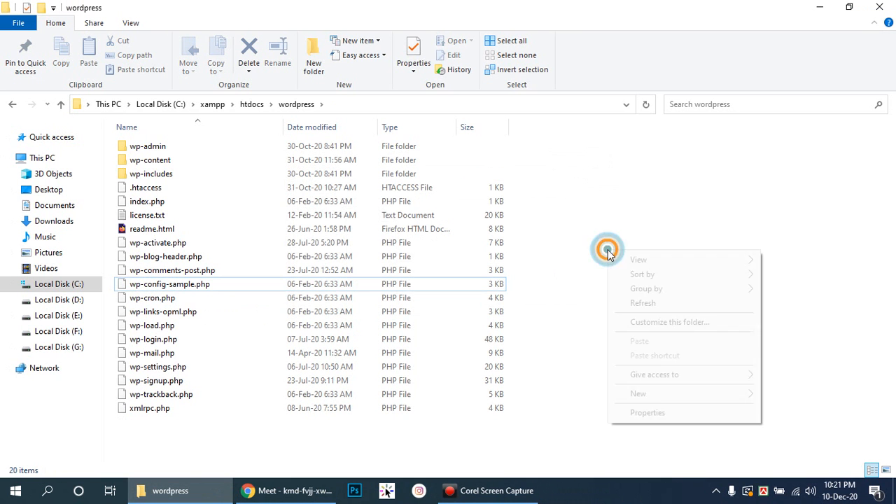
click(641, 303)
- Rename the wordpress folder in htdocs to eservice.com
click(251, 105)
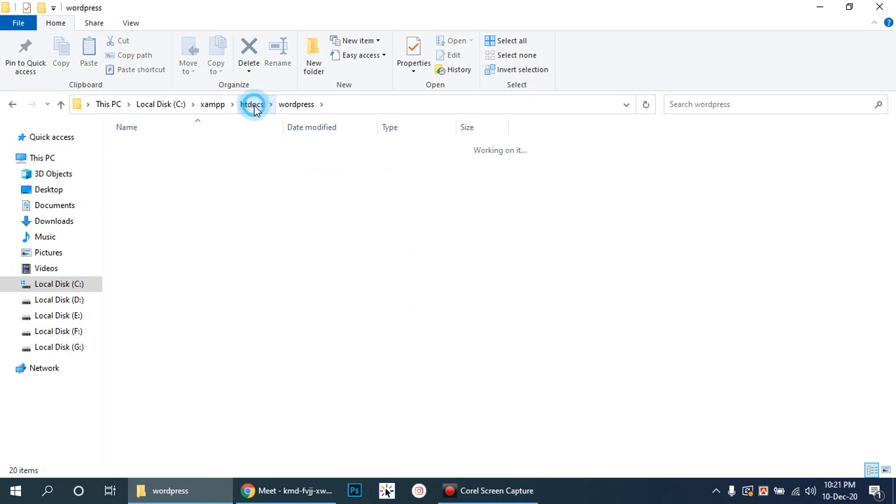
key(F2)
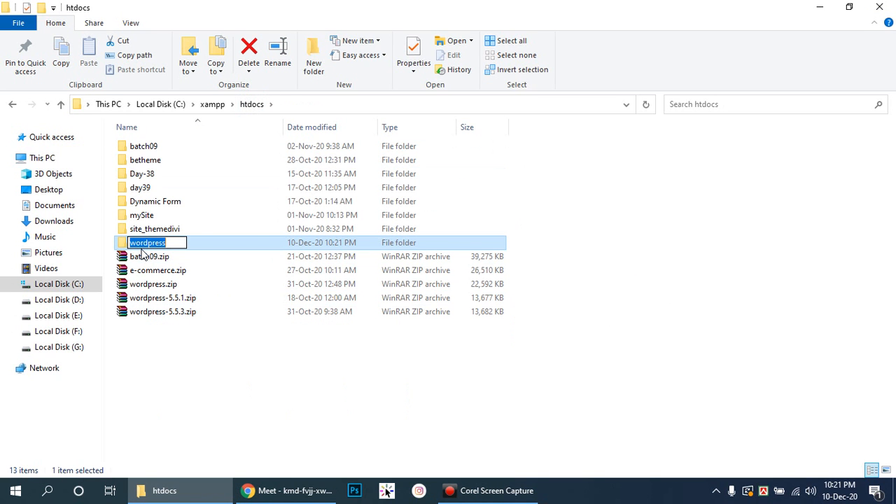
text(eservice.com)
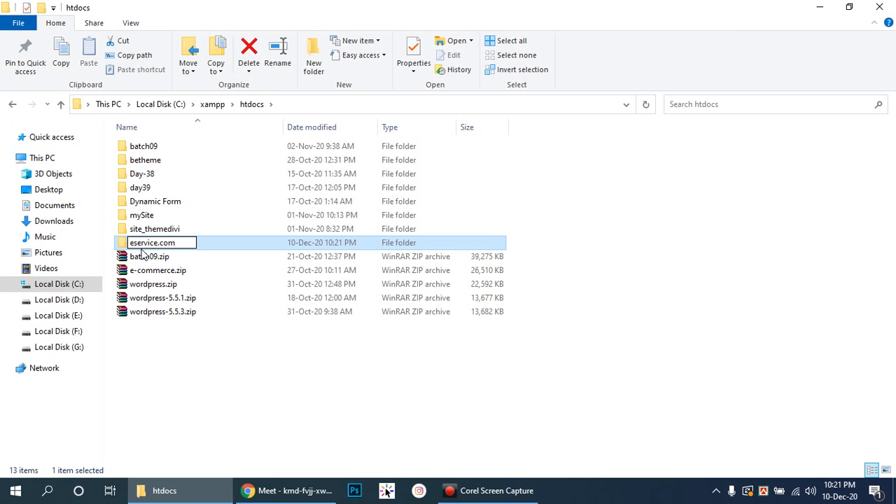
key(Return)
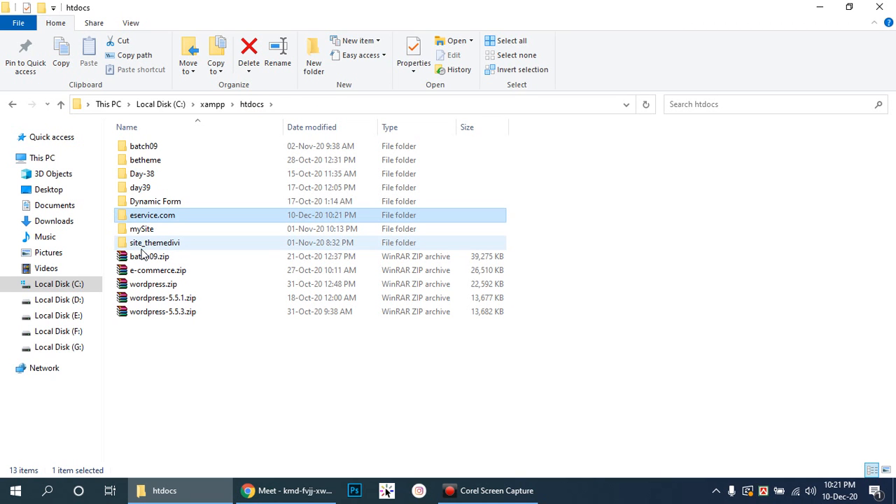
click(15, 490)
- Launch Firefox and dismiss the VPN disconnected notification
click(80, 192)
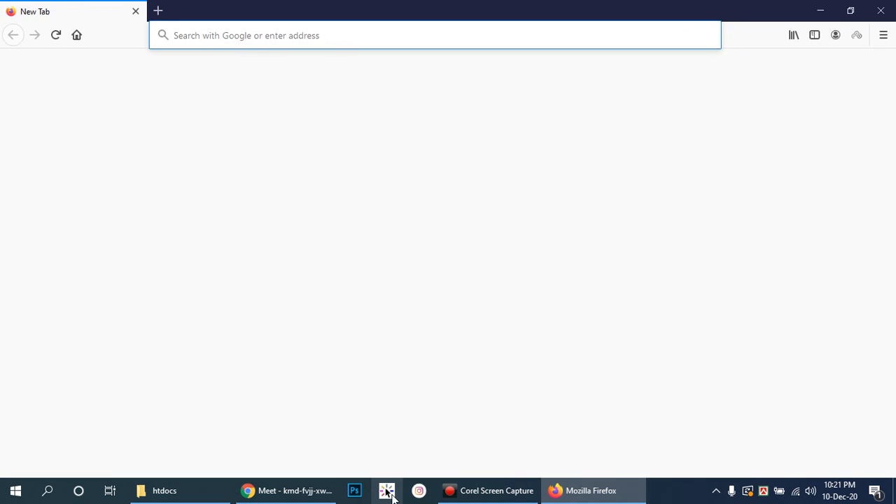
click(291, 492)
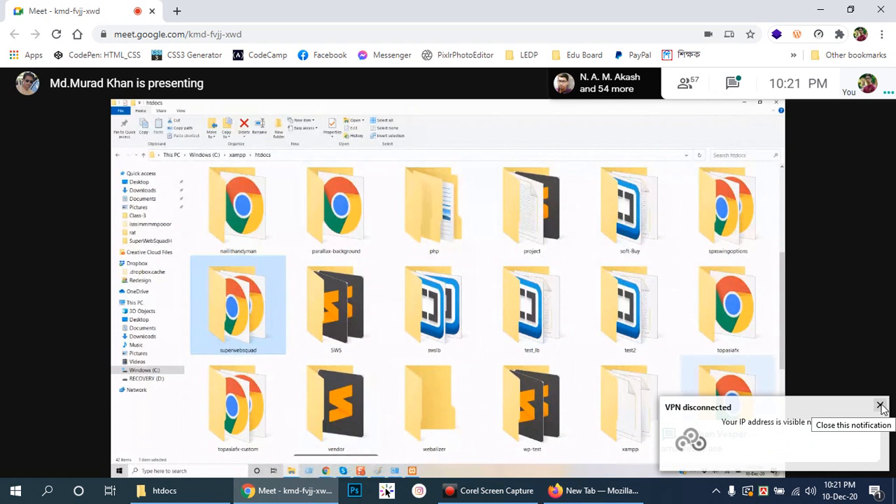
click(880, 406)
key(alt+Tab)
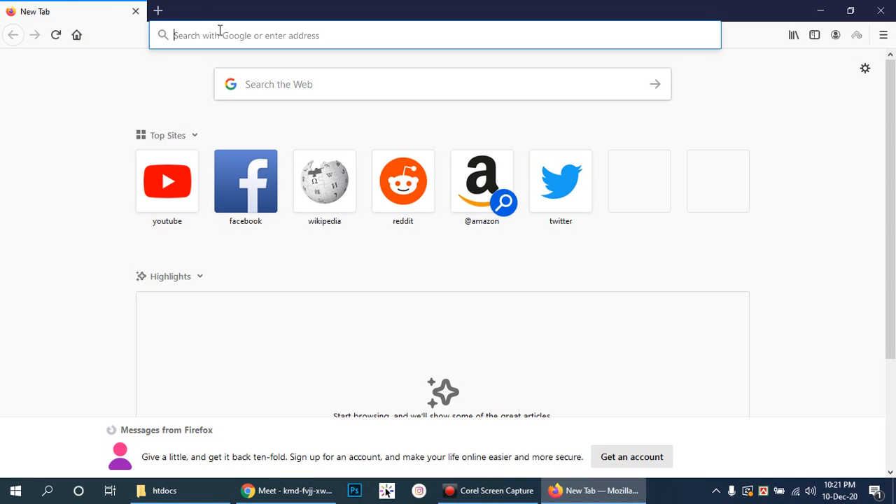
- Load localhost in Firefox to show the Index of / listing with eservice.com/
text(localhost)
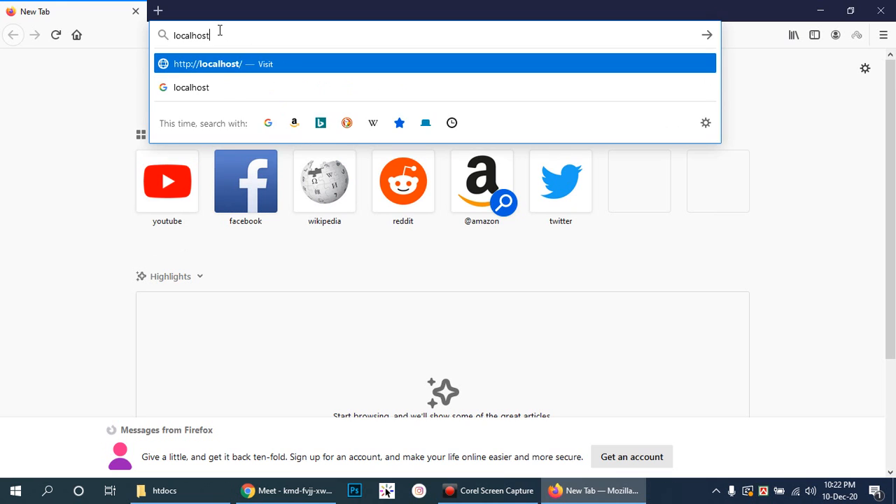
key(Return)
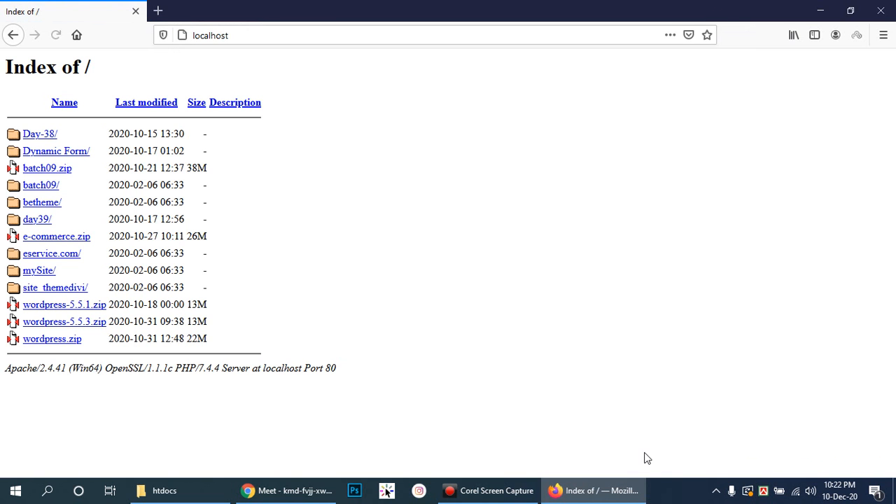
click(302, 492)
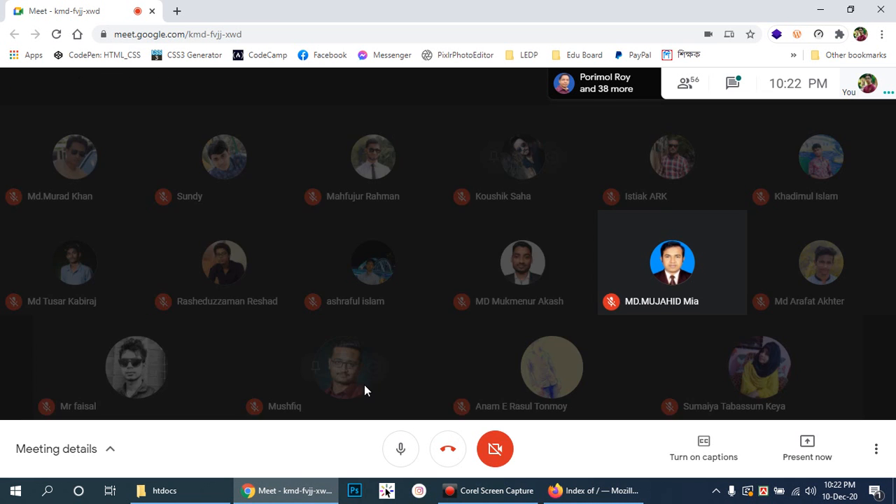
- Share the entire screen in Google Meet and hide the sharing notice
click(797, 460)
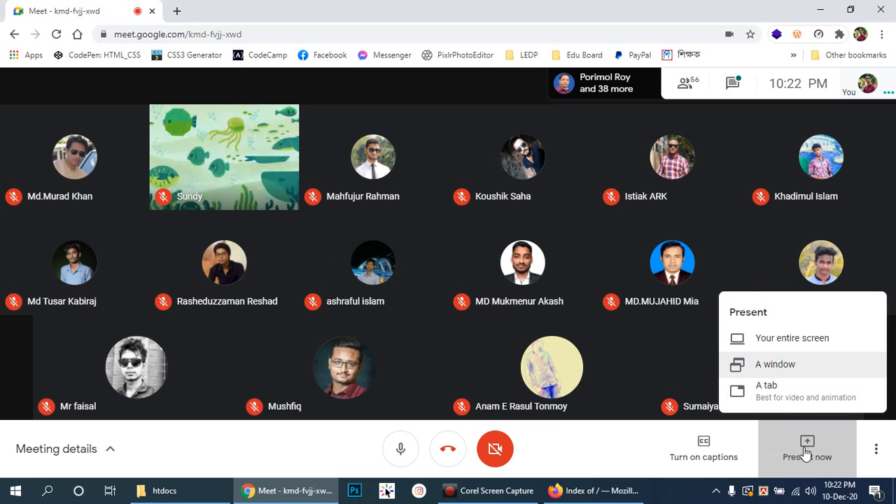
click(798, 336)
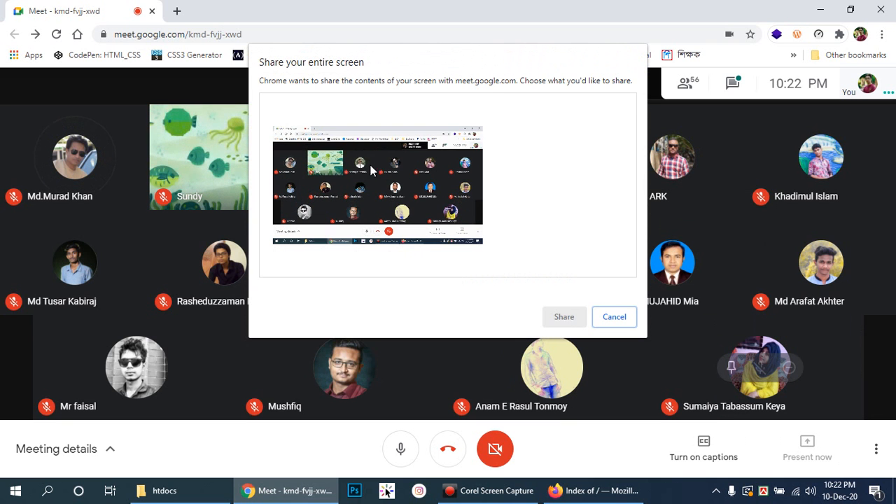
click(490, 267)
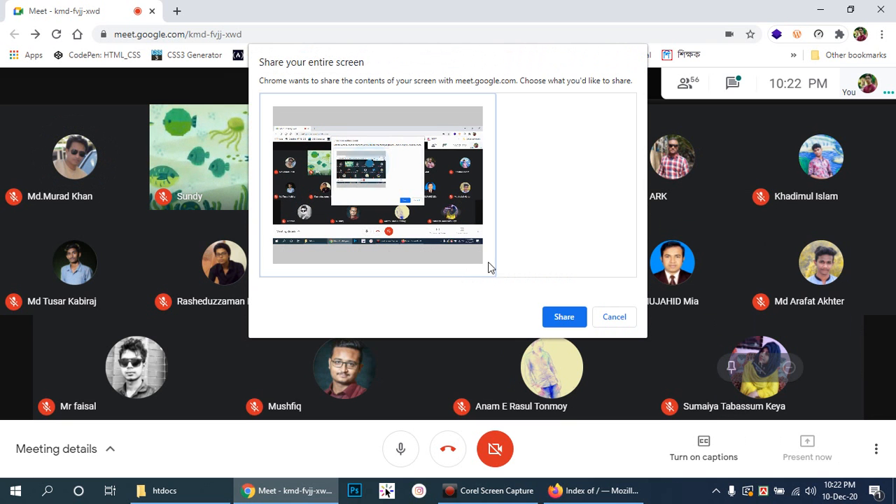
click(563, 316)
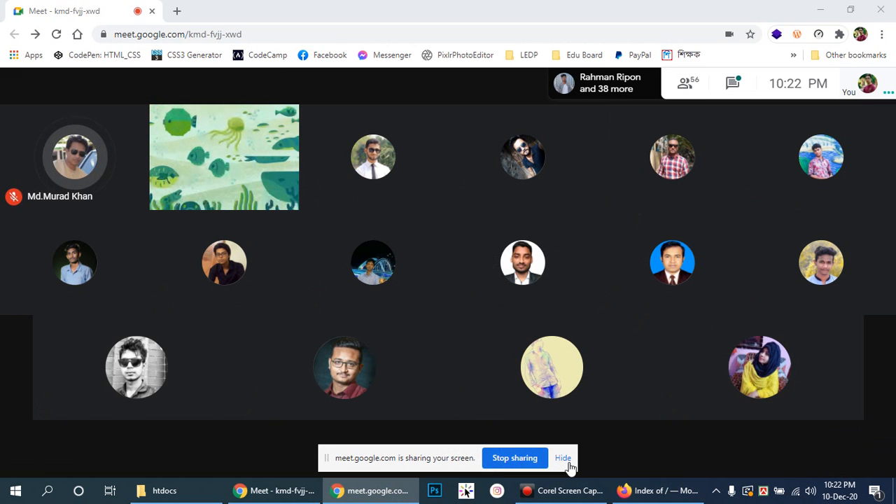
click(563, 458)
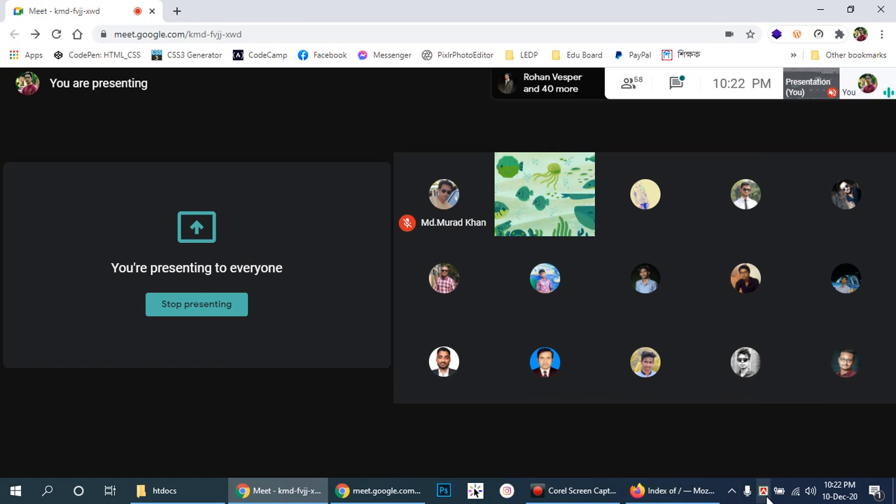
click(710, 497)
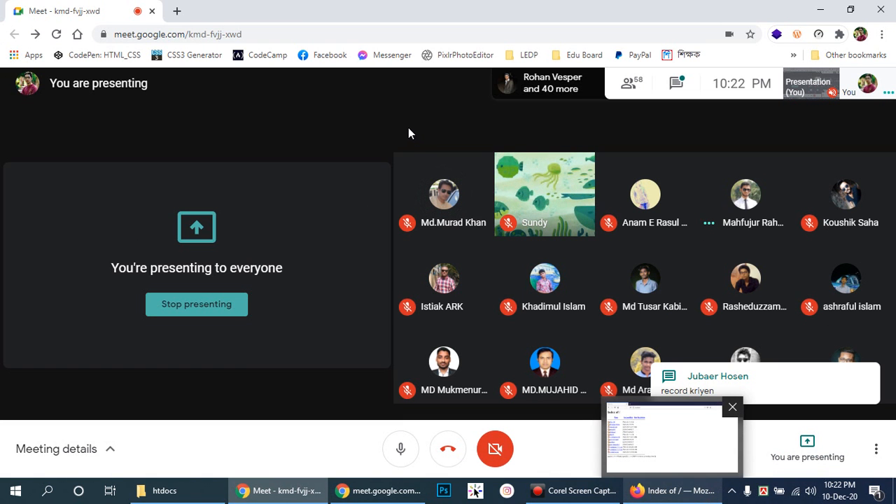
click(336, 117)
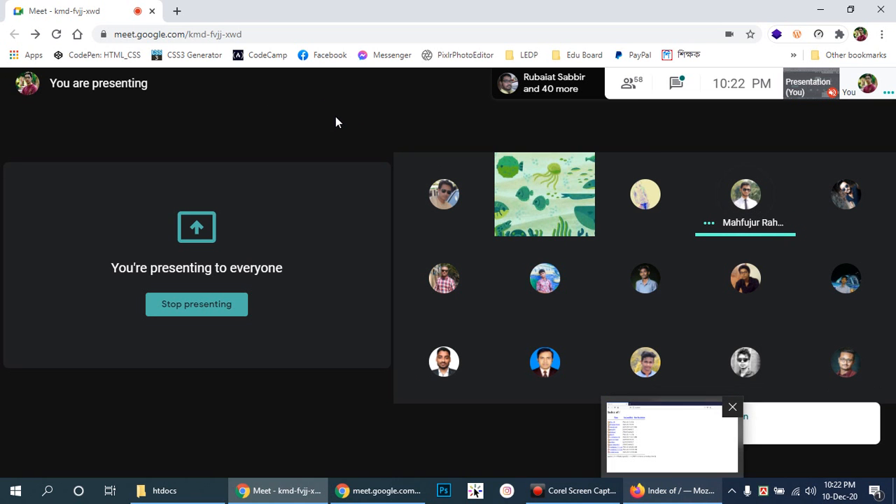
click(228, 389)
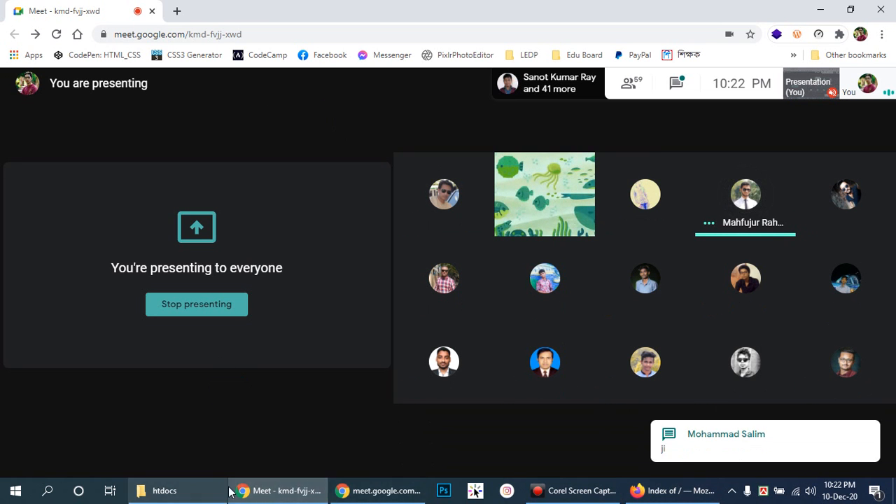
- Bring Firefox forward and go to localhost/eservice.com from the address bar
click(672, 491)
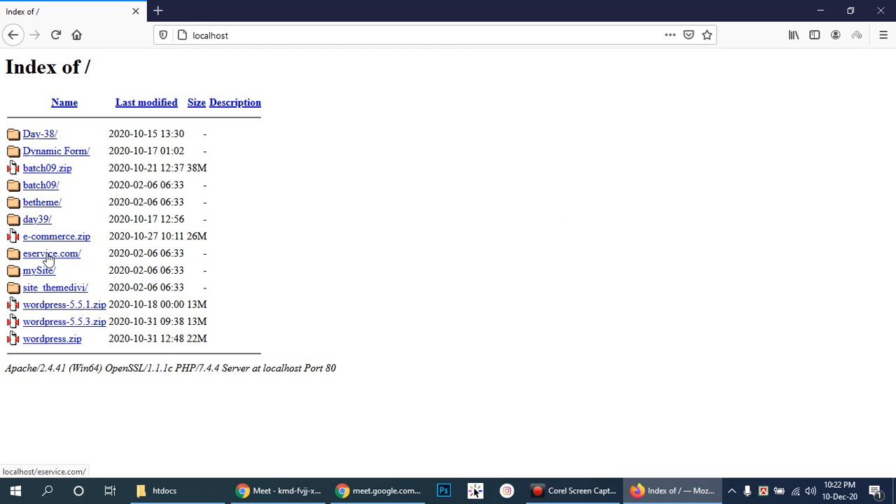
click(259, 35)
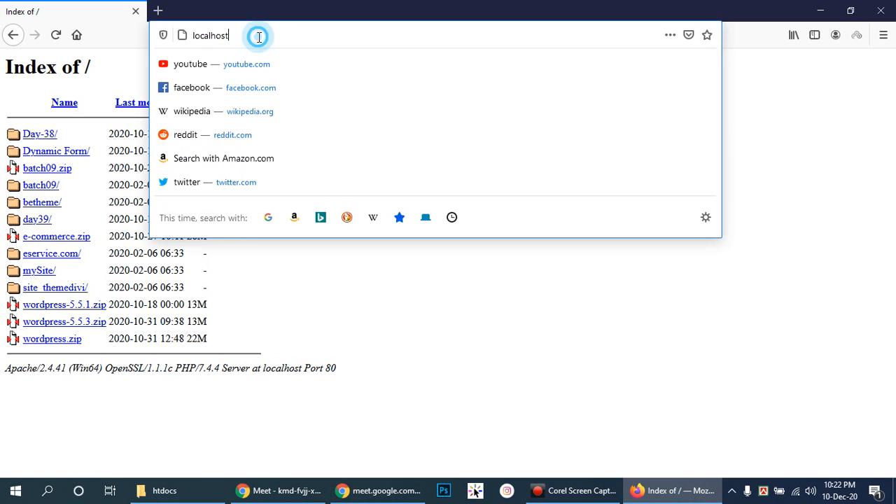
click(258, 36)
text(/eservice.com)
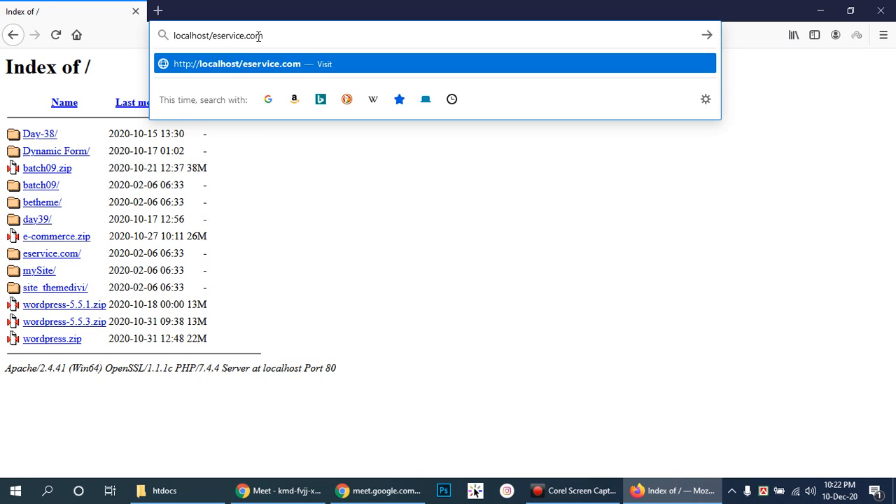
key(Return)
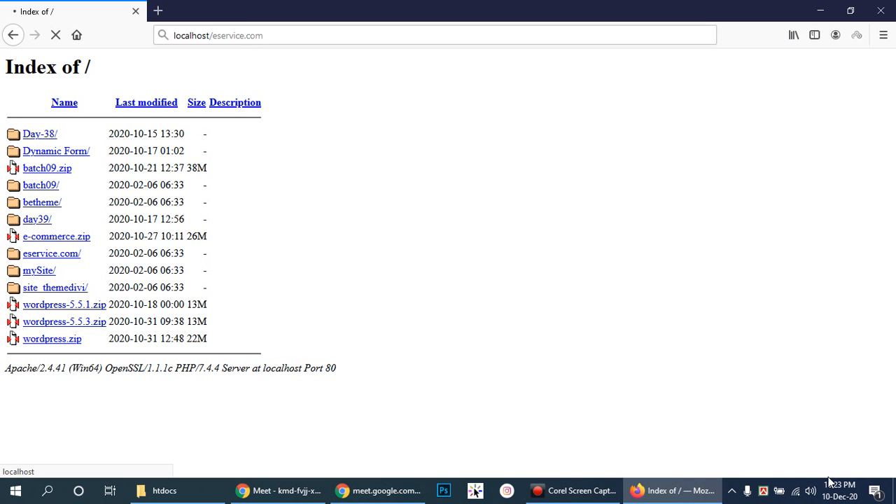
- Check the system tray, raise the system volume, then bring the htdocs folder window forward
click(732, 491)
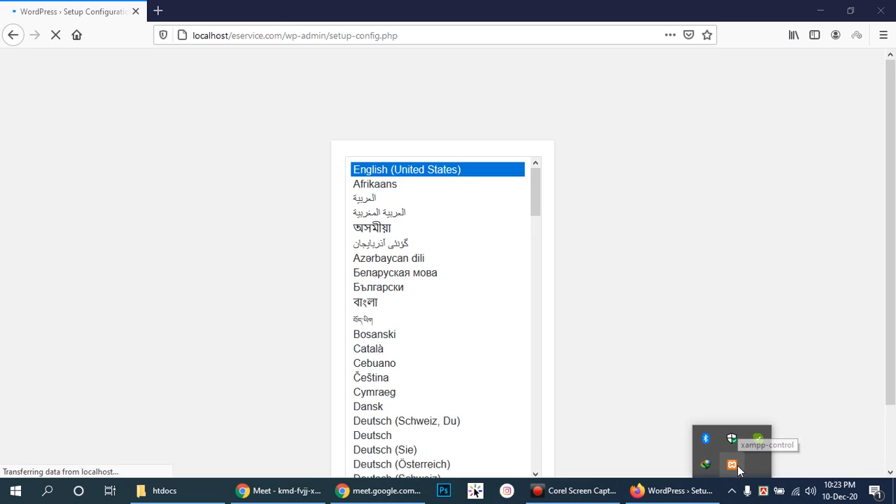
drag(890, 130, 895, 174)
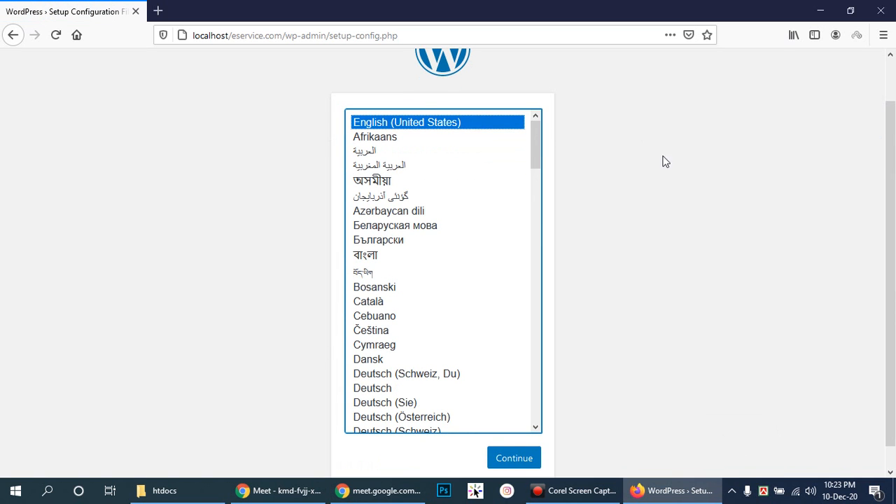
mouse_move(273, 496)
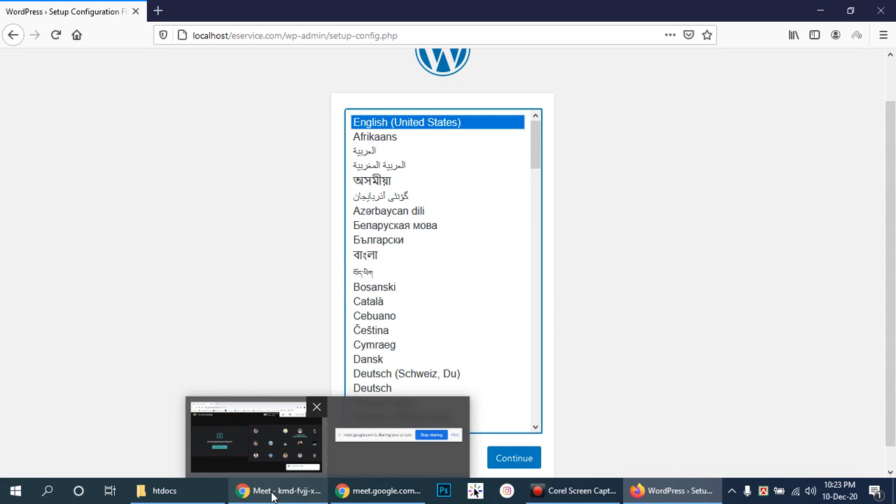
scroll(888, 246, down, 1)
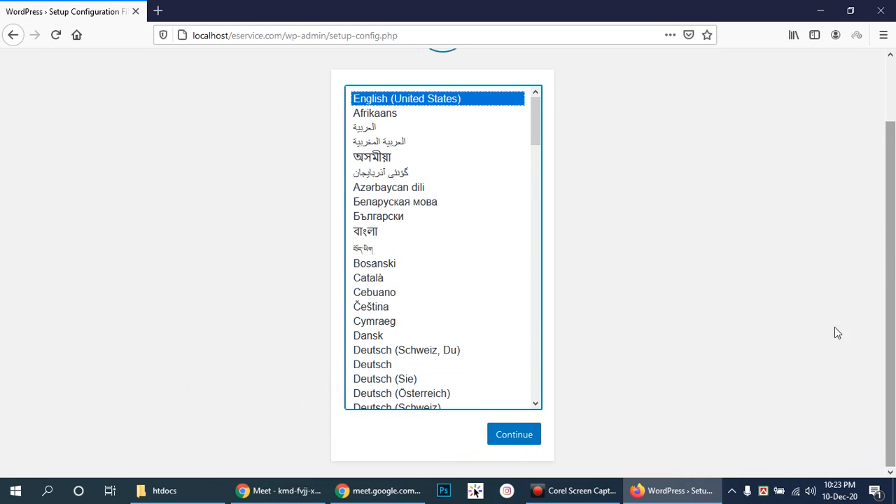
click(810, 491)
scroll(806, 490, up, 7)
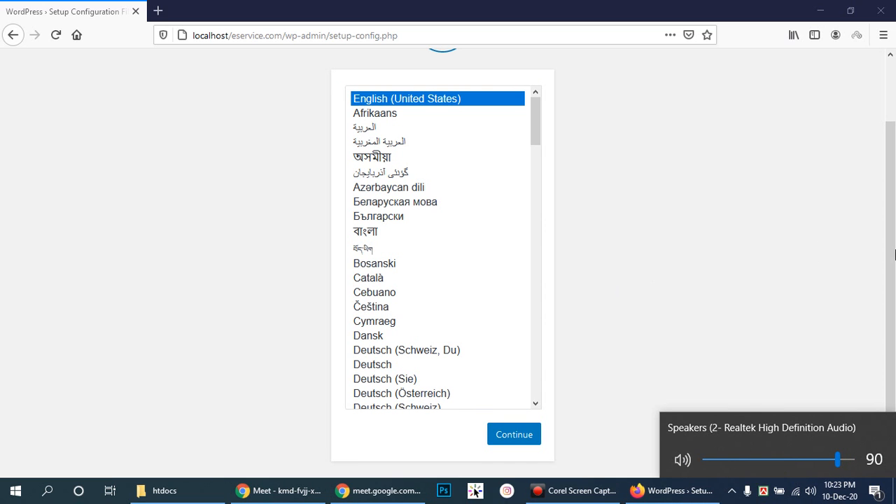
click(892, 252)
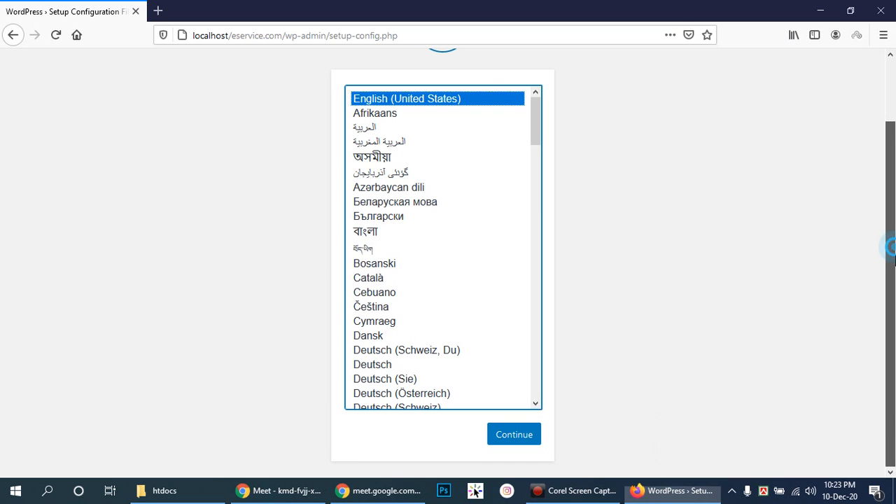
click(191, 499)
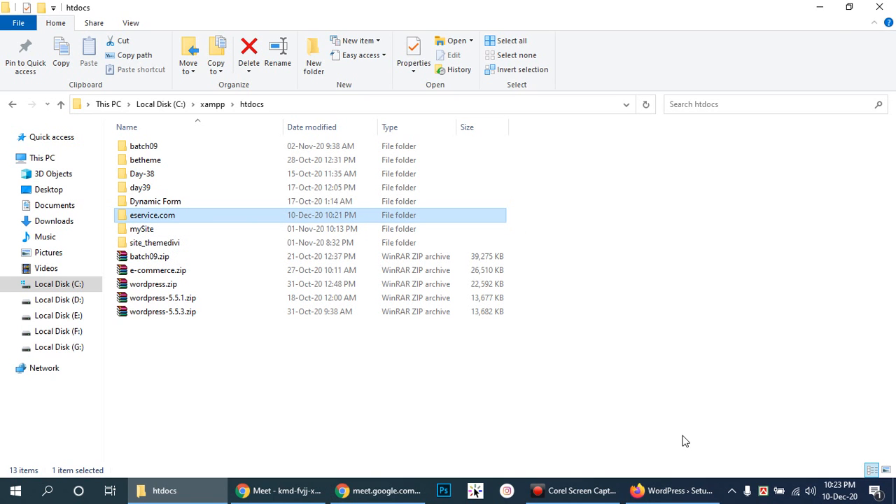
- Return to the WordPress language page with English (United States) selected, scrolled up to the logo
click(668, 492)
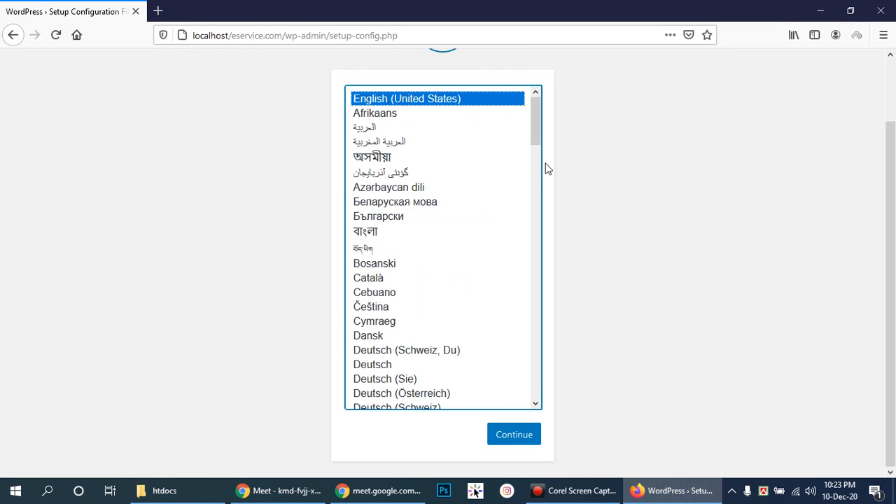
click(537, 125)
mouse_move(887, 207)
mouse_down()
mouse_move(895, 136)
mouse_move(886, 234)
mouse_move(894, 147)
mouse_move(895, 209)
mouse_up()
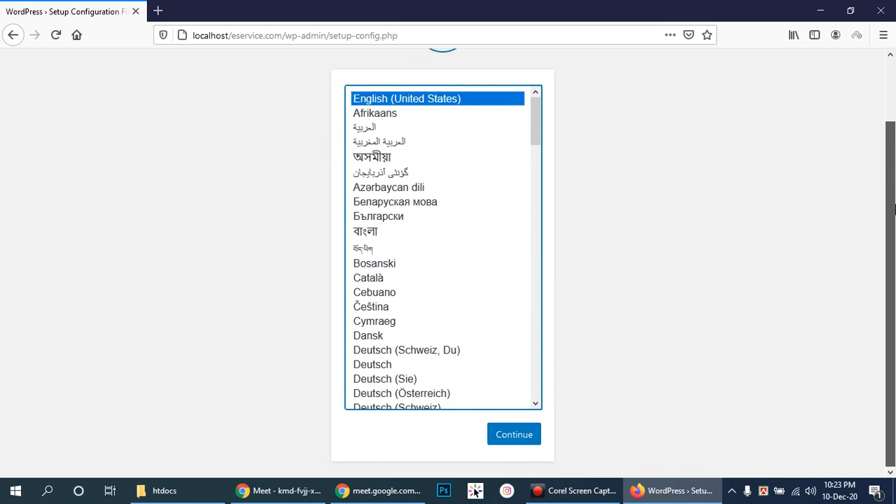
drag(889, 266, 889, 237)
click(537, 147)
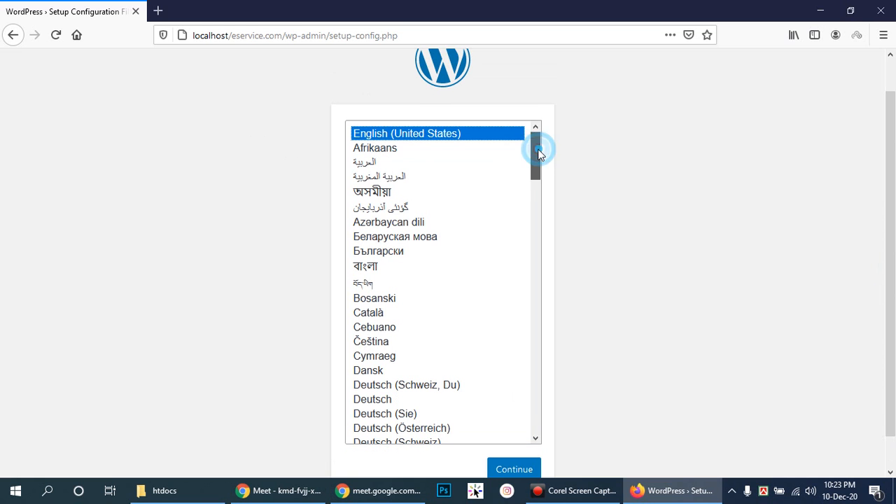
drag(889, 145, 894, 167)
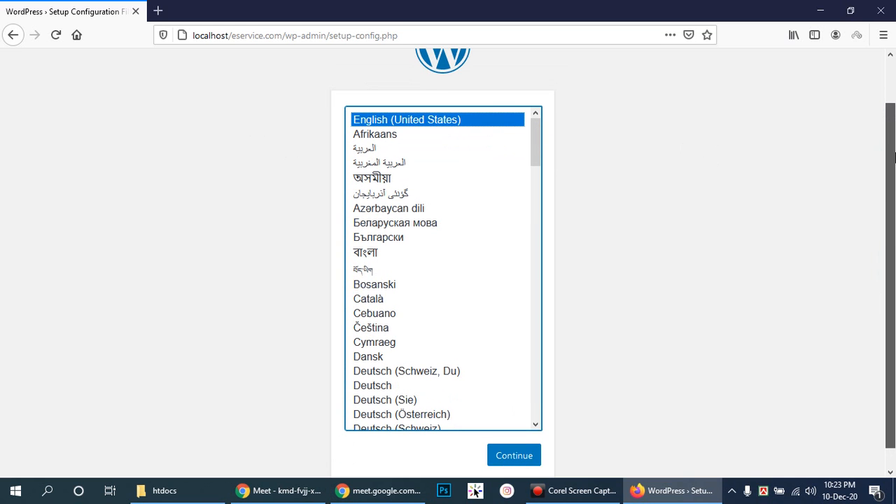
click(521, 456)
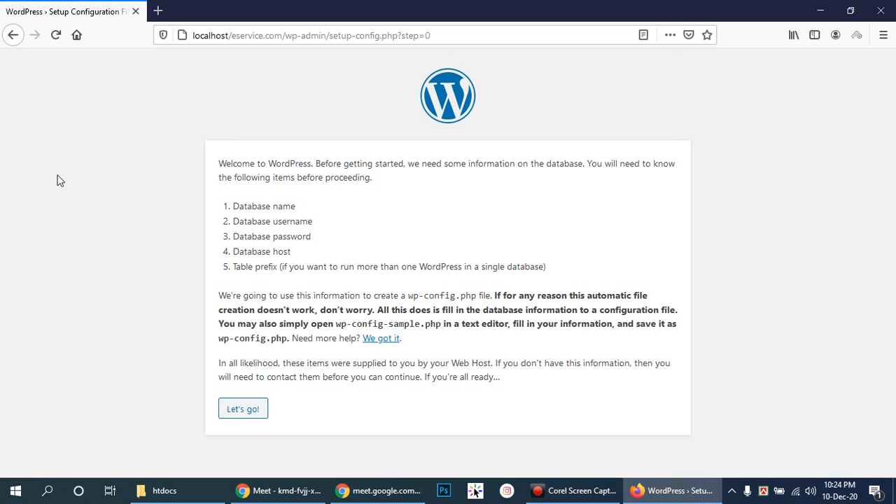
click(11, 40)
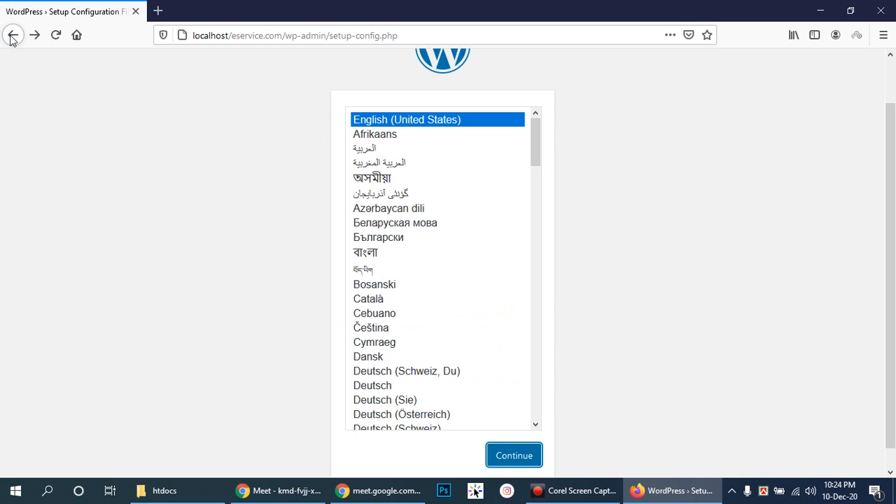
scroll(888, 158, down, 2)
drag(895, 178, 895, 180)
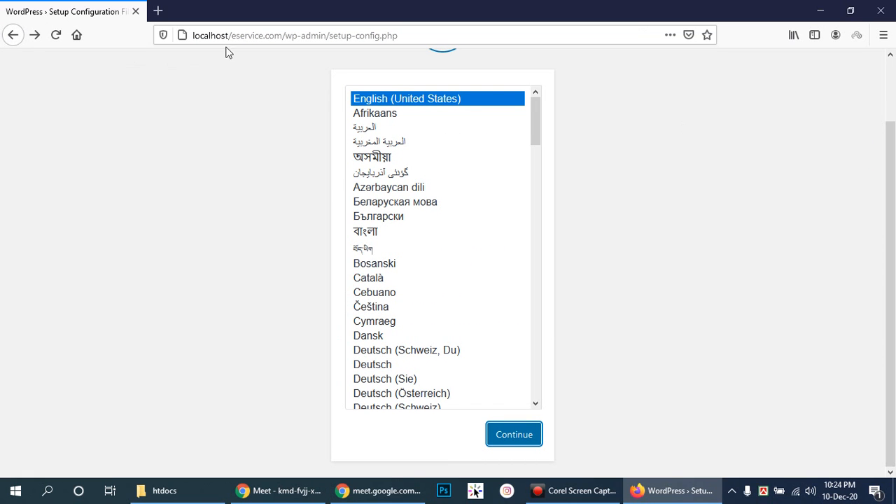
- Open a blank private tab beside the WordPress setup tab, then bring the htdocs window back
click(159, 10)
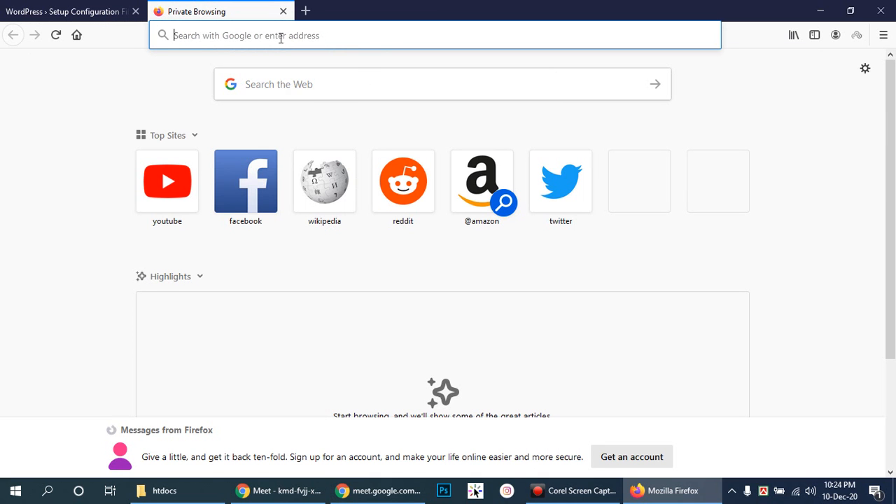
text(lo)
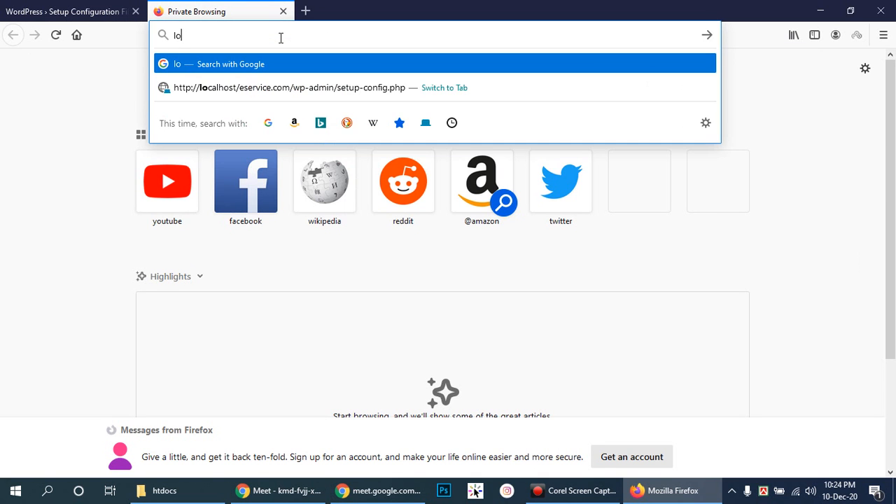
text(calhost/)
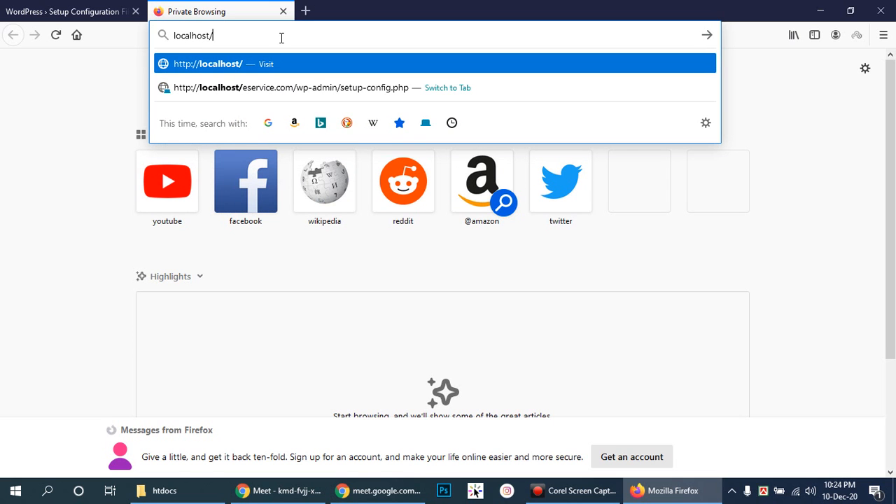
text(e)
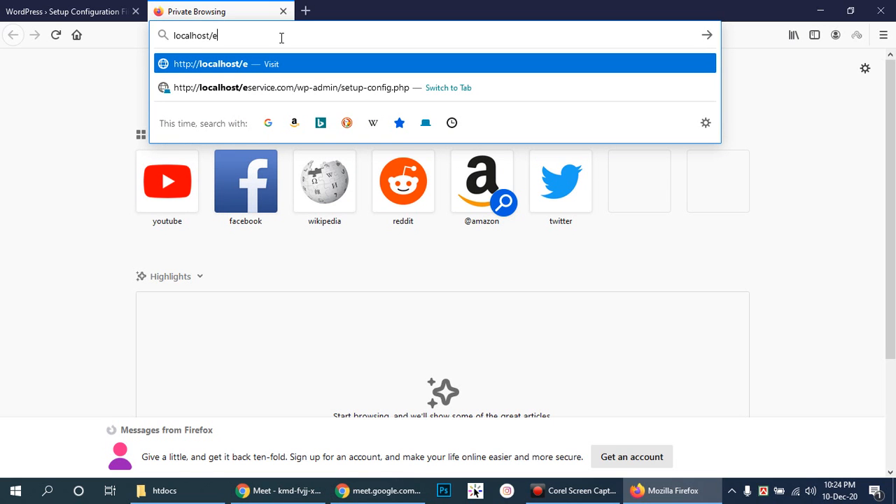
key(BackSpace)
key(BackSpace)
key(BackSpace)
key(BackSpace)
key(BackSpace)
key(BackSpace)
key(BackSpace)
key(BackSpace)
key(BackSpace)
key(BackSpace)
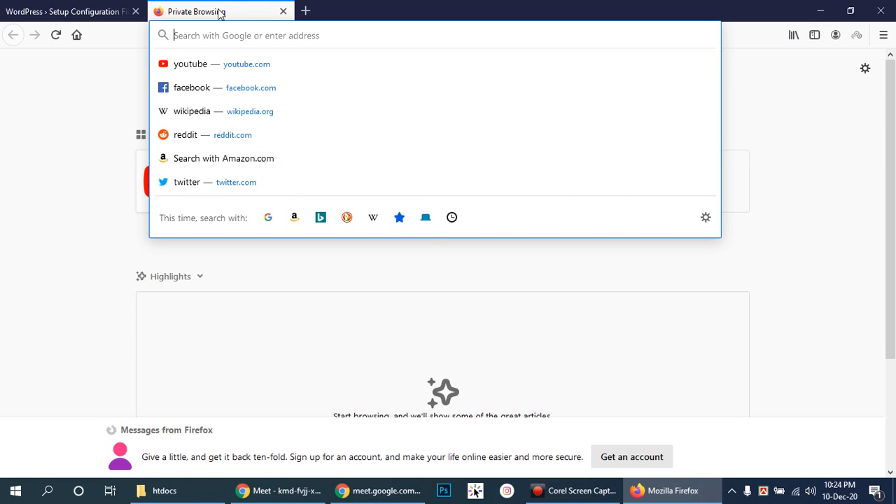
click(86, 195)
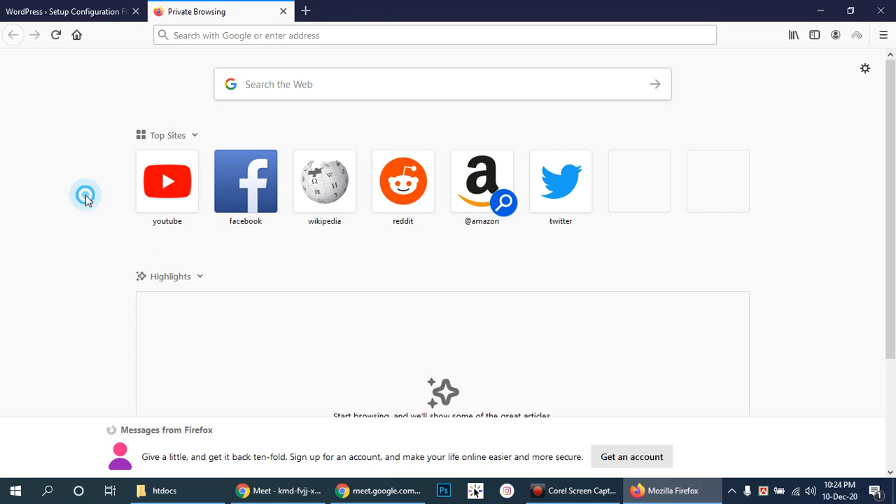
click(210, 492)
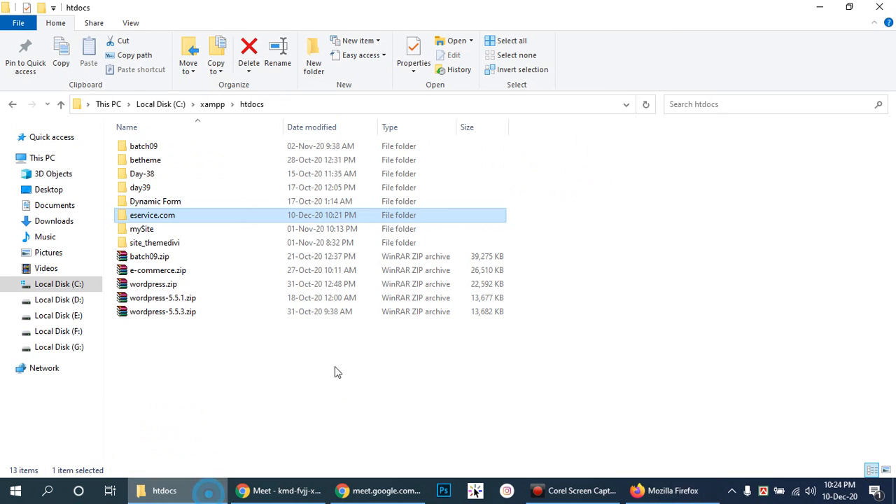
click(168, 105)
click(227, 350)
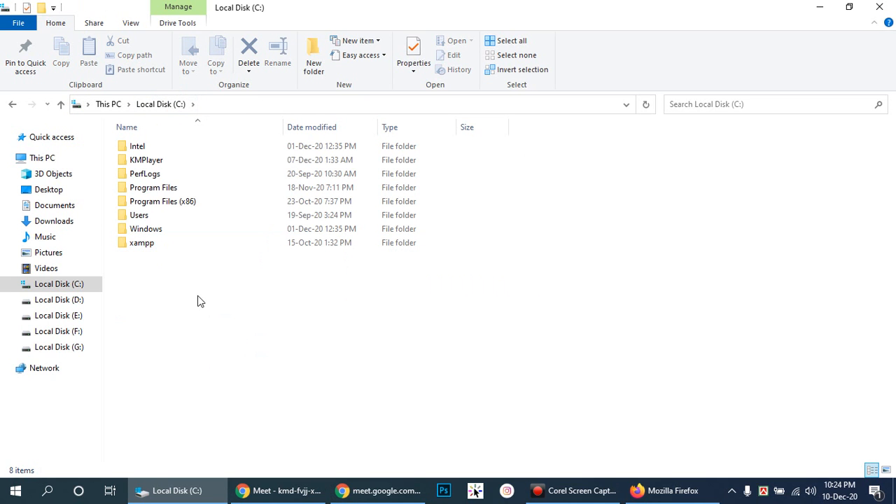
click(167, 242)
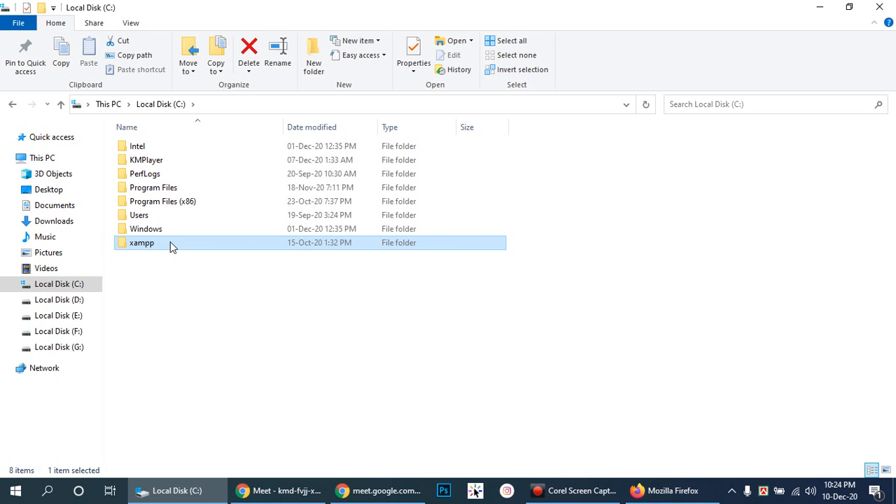
key(super)
key(super)
click(140, 247)
double_click(140, 246)
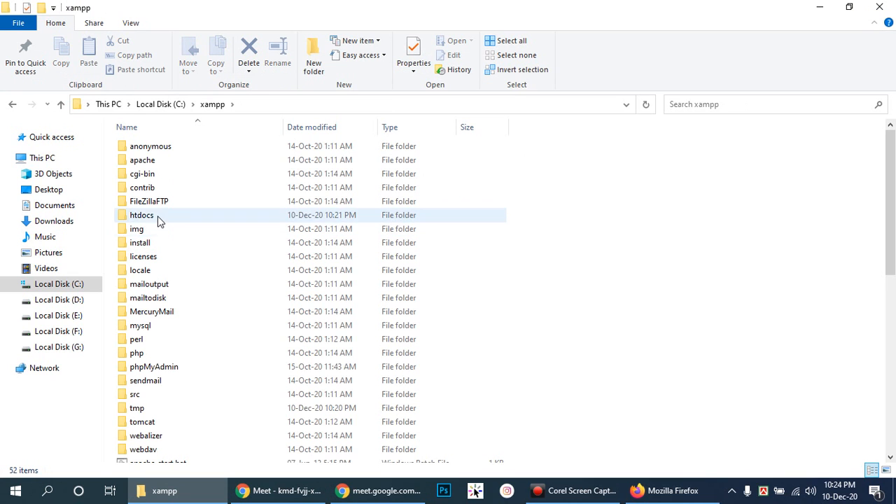
click(157, 218)
click(139, 215)
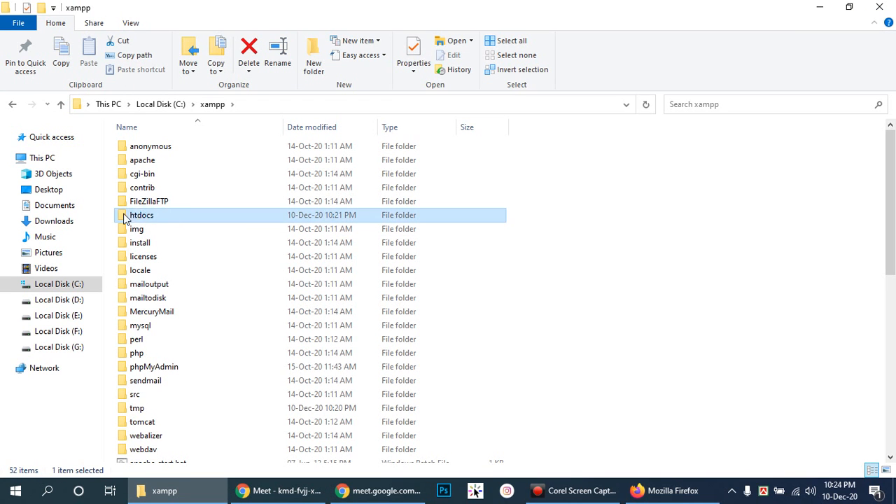
click(617, 220)
click(210, 216)
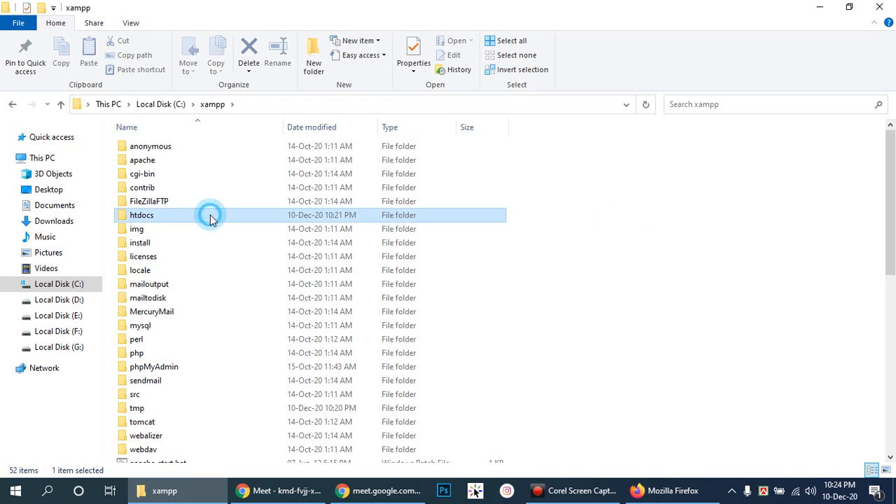
double_click(206, 221)
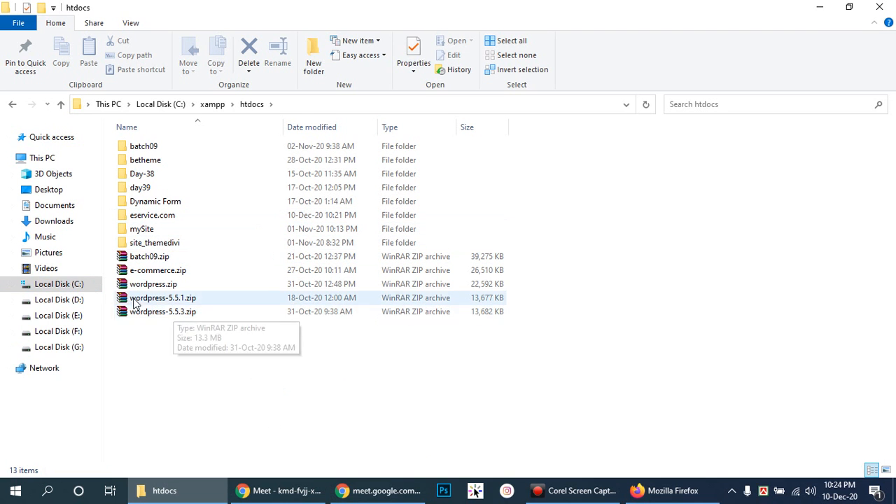
click(162, 318)
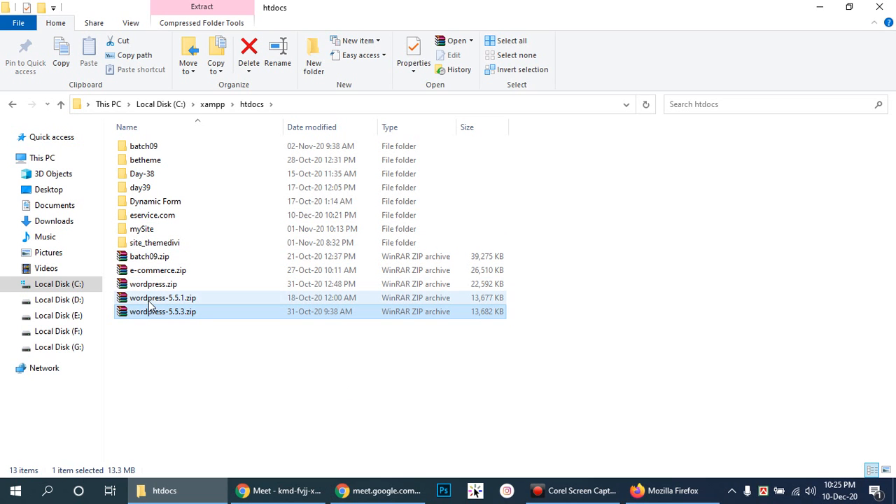
- Open eservice.com and inspect wp-admin, wp-content, wp-includes, .htaccess and index.php
double_click(151, 217)
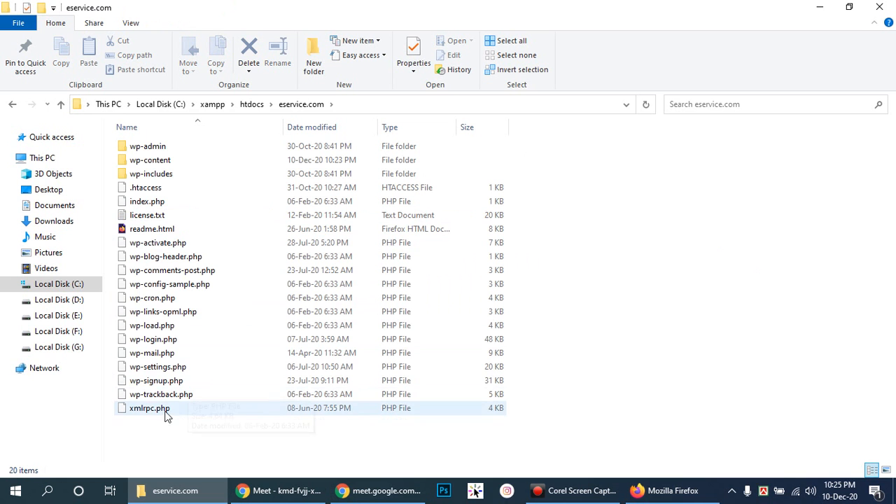
drag(178, 432, 263, 143)
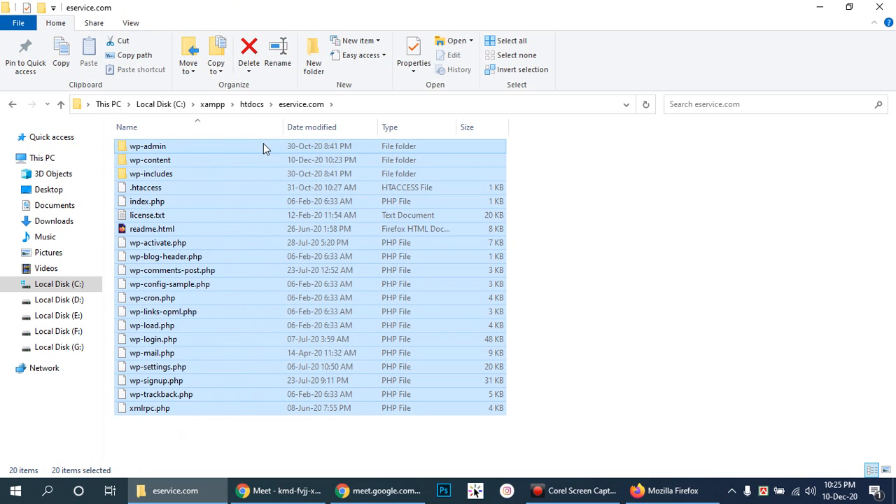
click(604, 272)
click(119, 147)
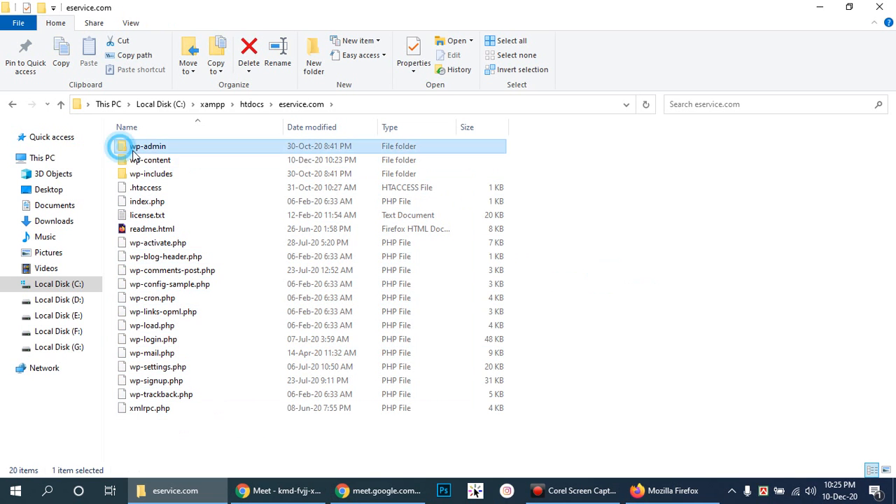
click(145, 164)
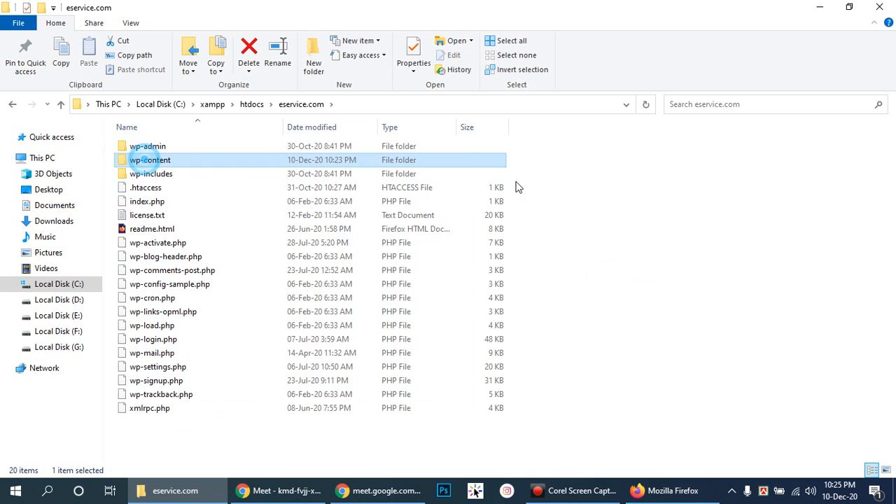
click(130, 175)
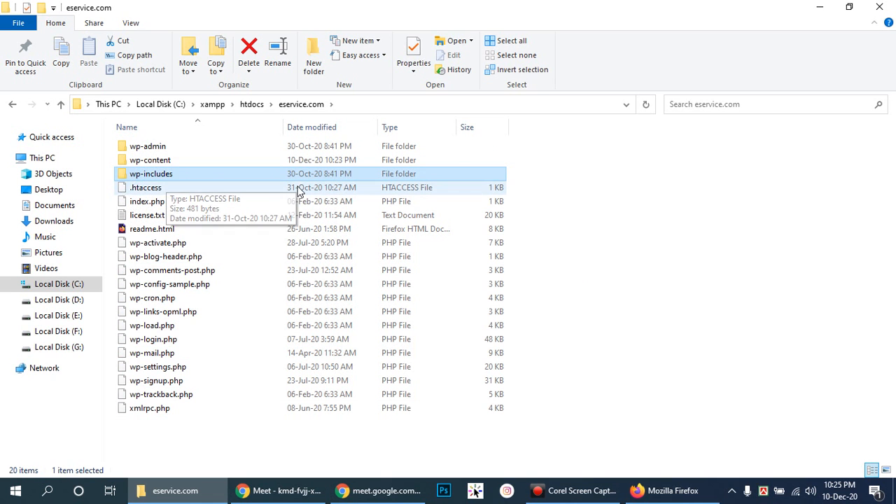
click(143, 189)
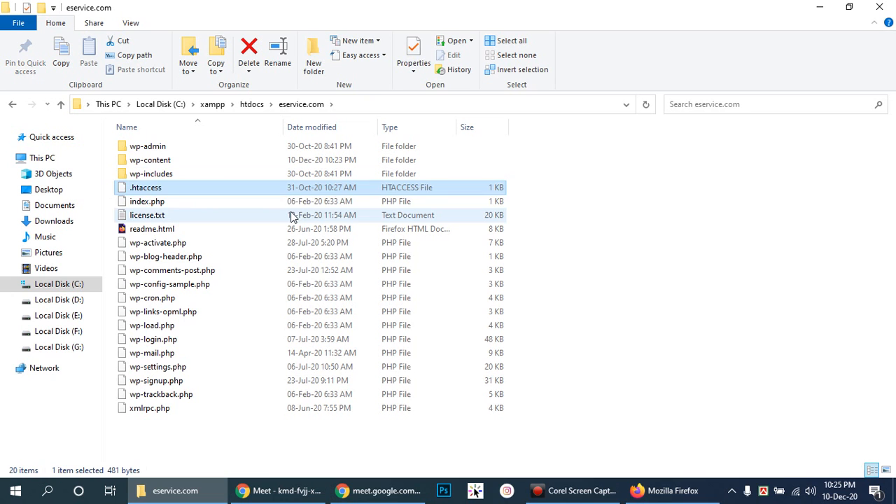
click(201, 200)
click(187, 420)
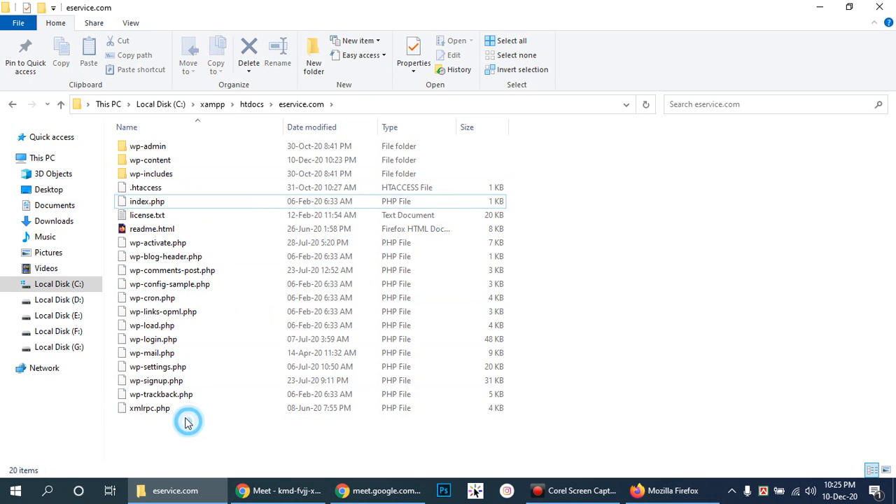
- Check wp-signup.php and wp-login.php, then go back up to htdocs
click(218, 380)
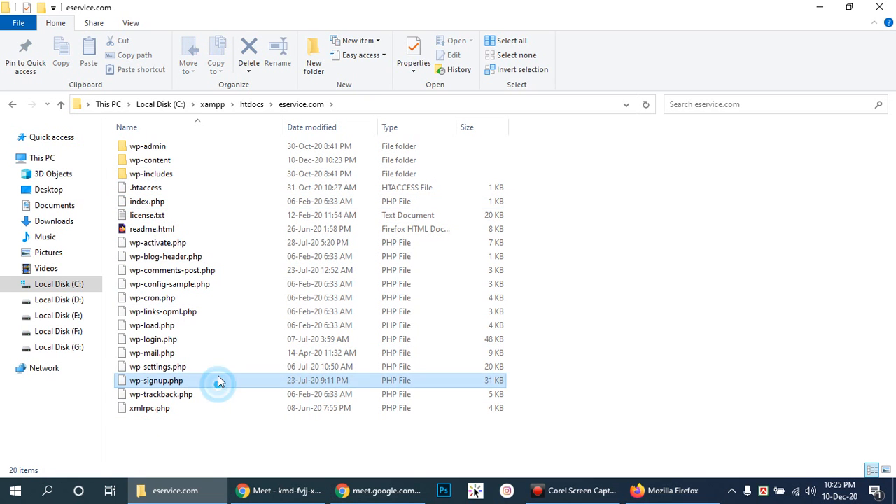
click(219, 341)
click(735, 260)
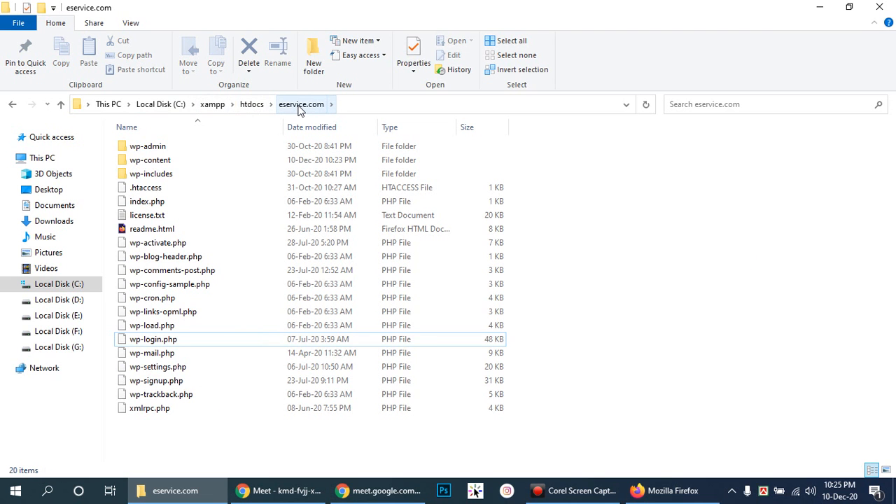
click(250, 104)
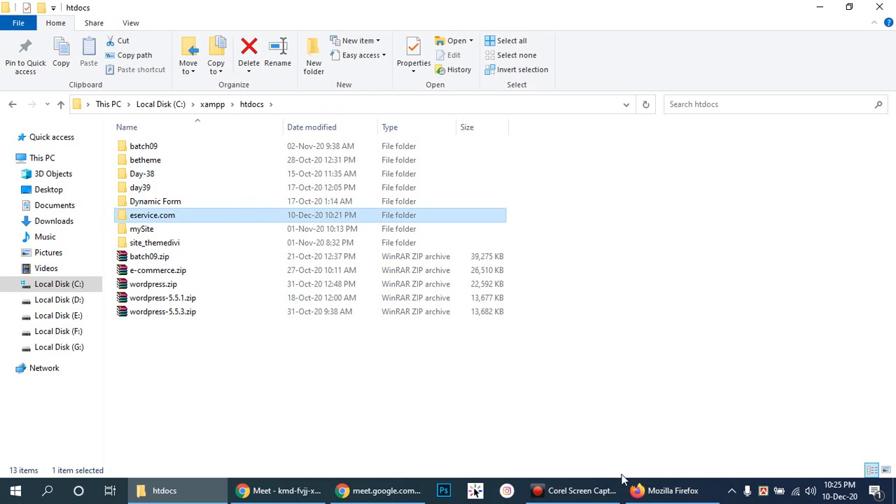
- Select eservice.com, then mark setup-config.php in the WordPress setup tab's address
click(616, 243)
click(183, 221)
click(665, 490)
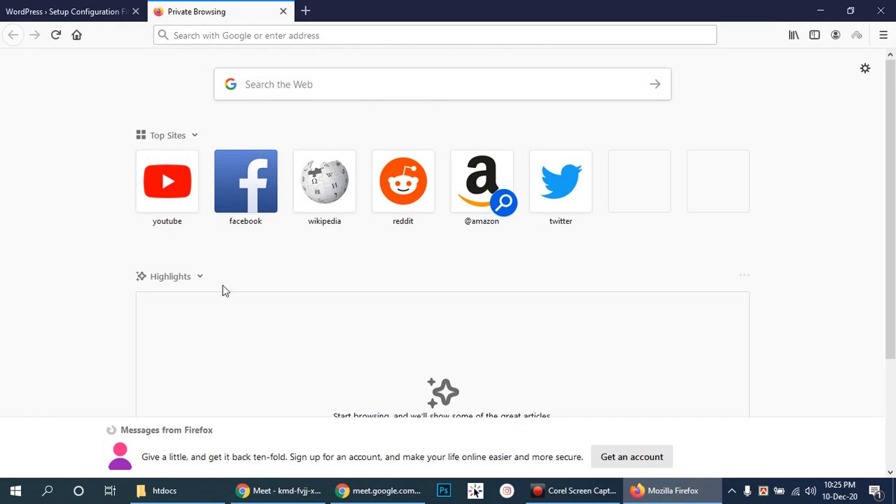
click(42, 5)
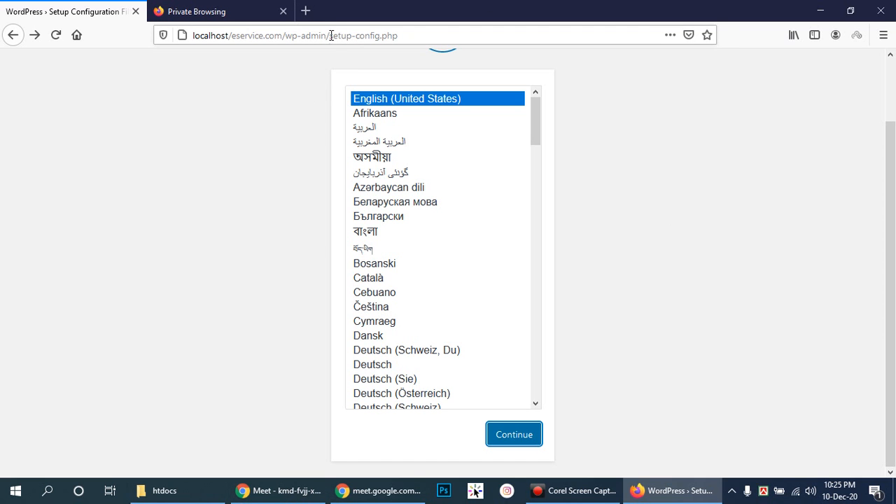
drag(331, 36, 423, 36)
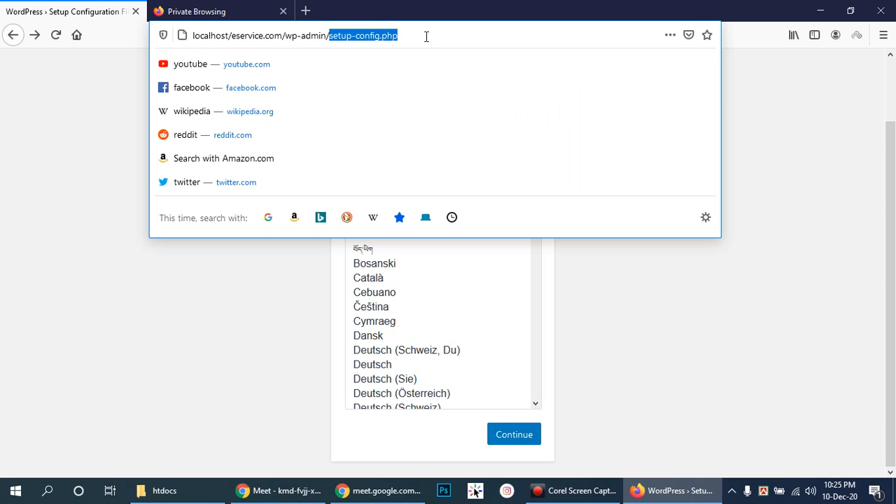
- Open the eservice.com folder in Explorer, glance at the setup page, and return to the folder
click(168, 490)
double_click(191, 216)
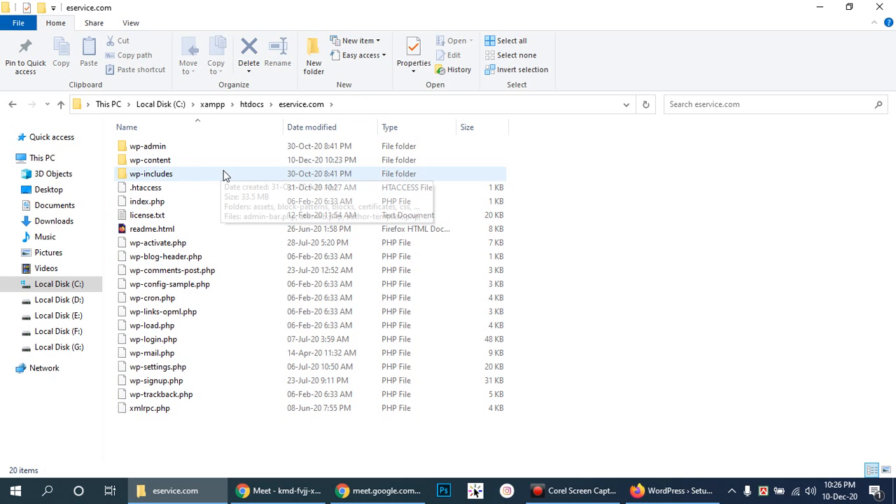
click(672, 491)
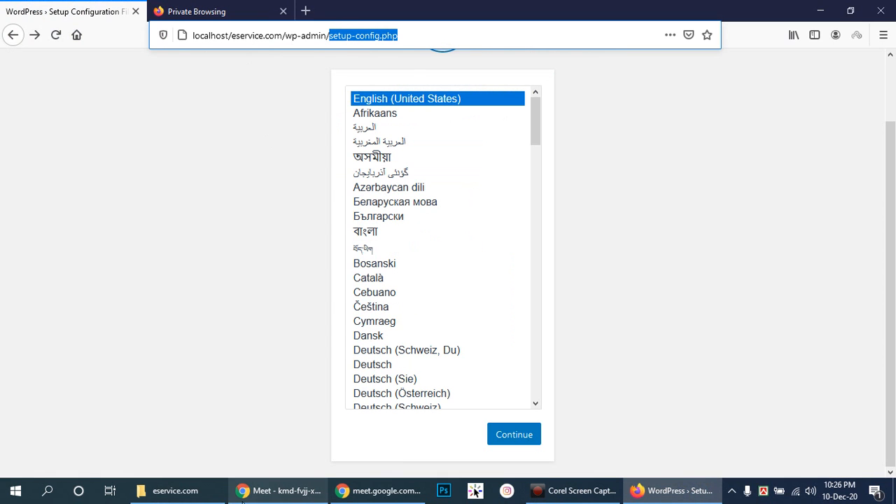
click(171, 491)
- Locate setup-config.php in eservice.com's wp-admin folder, then return to the Firefox setup page
double_click(167, 147)
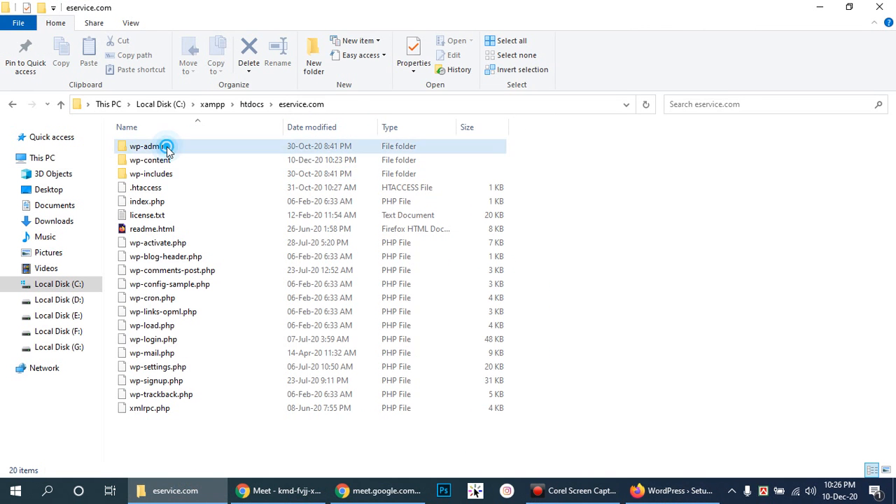
scroll(280, 245, down, 18)
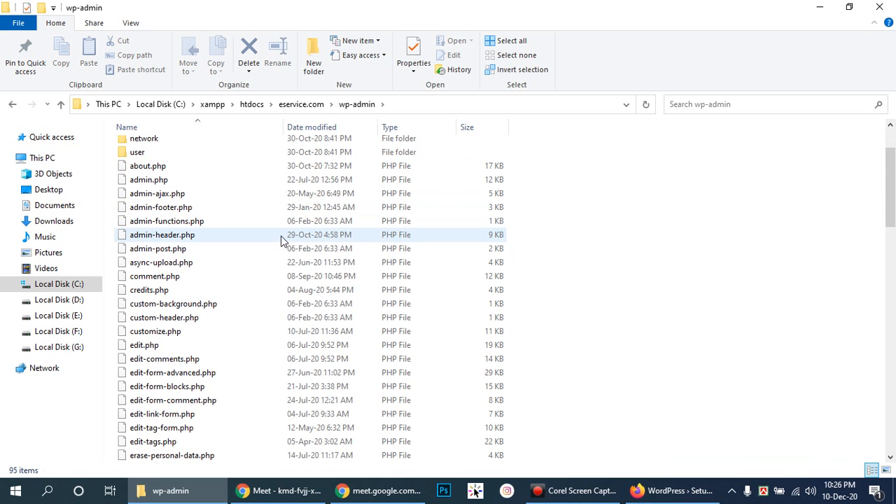
scroll(279, 249, down, 4)
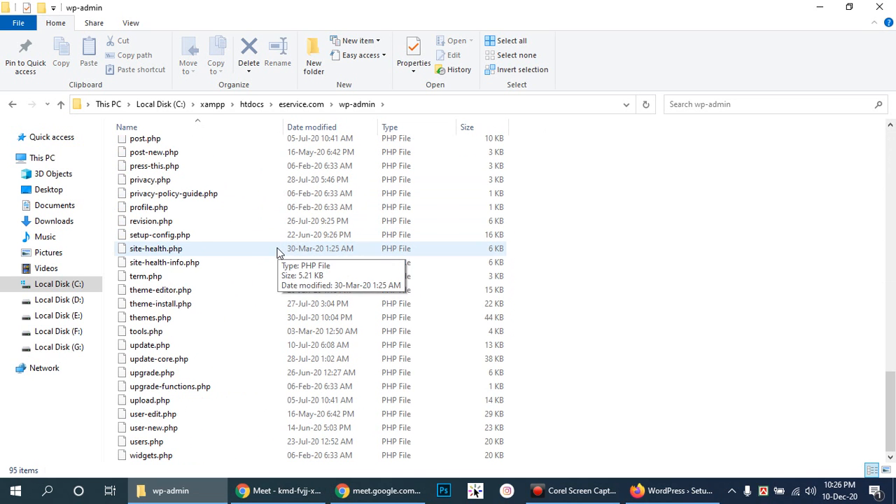
click(150, 238)
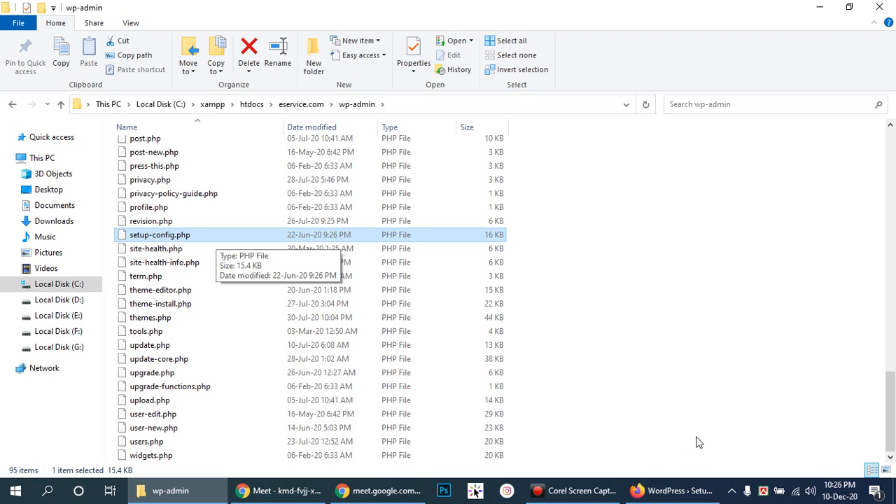
click(671, 491)
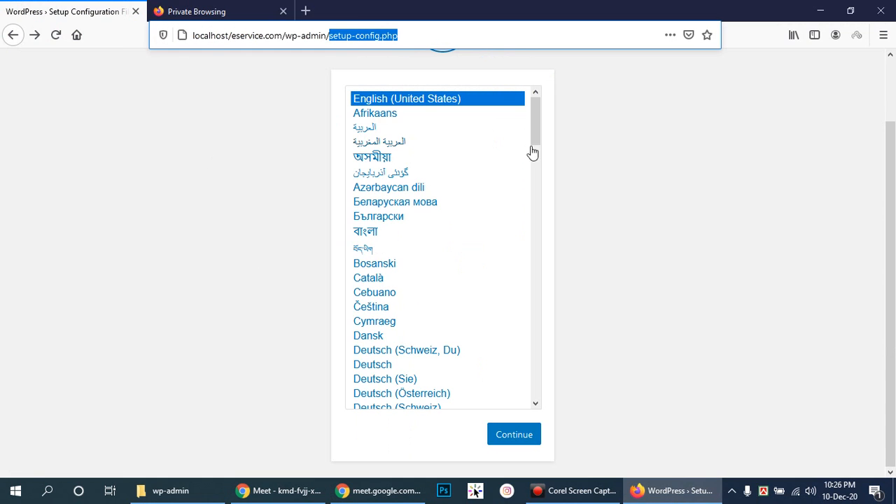
- Scroll through the WordPress setup language list
click(765, 178)
scroll(894, 174, up, 2)
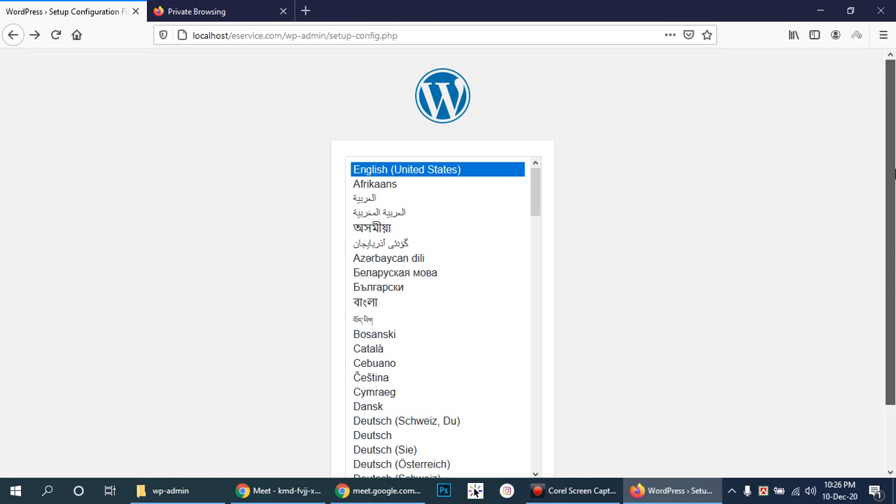
click(893, 225)
drag(894, 225, 895, 264)
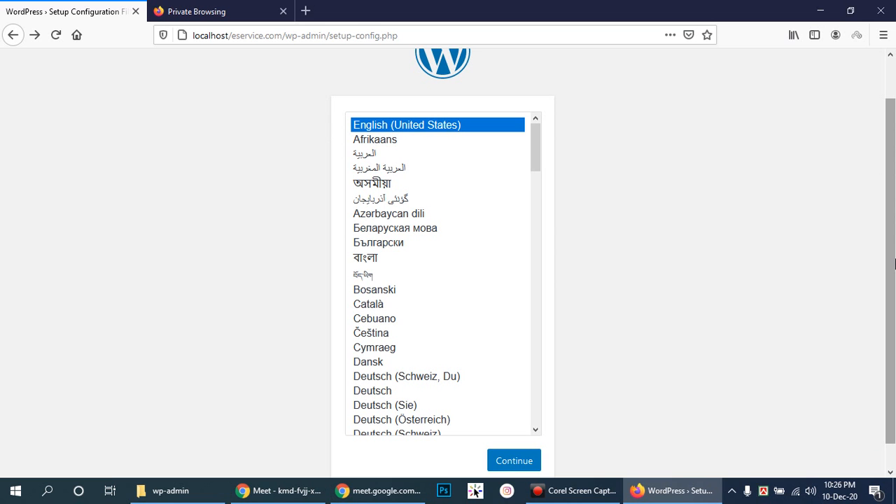
drag(894, 271, 893, 239)
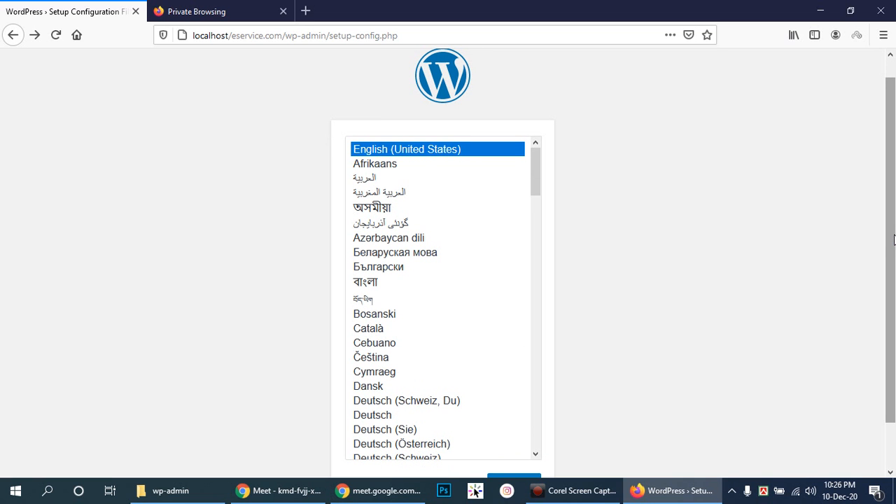
drag(894, 239, 887, 223)
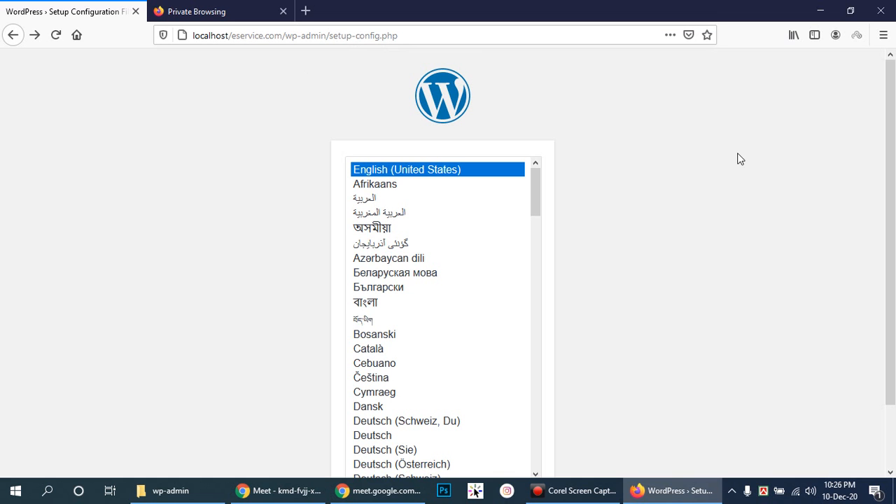
drag(890, 185, 892, 216)
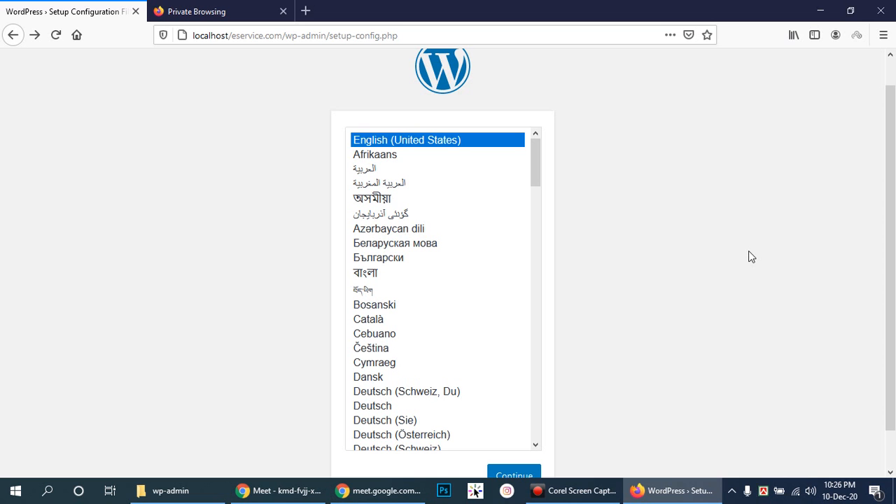
mouse_move(888, 243)
mouse_down()
mouse_move(891, 216)
mouse_move(893, 235)
mouse_up()
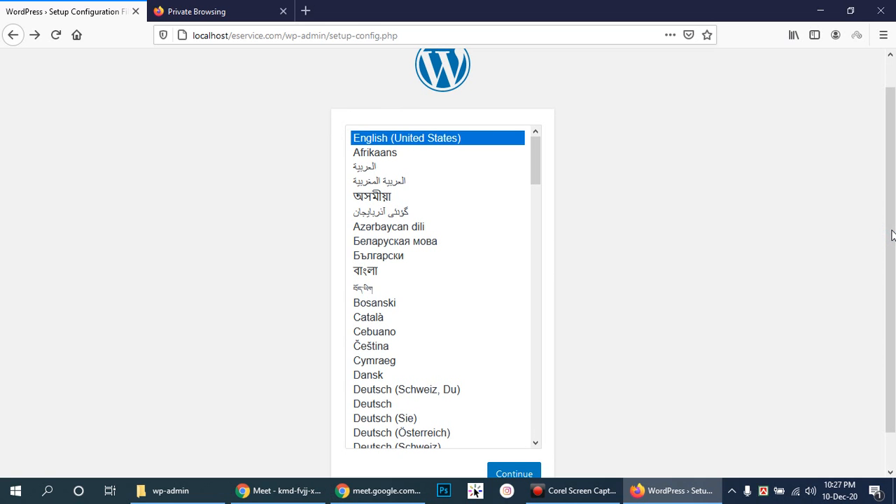
drag(893, 234, 889, 264)
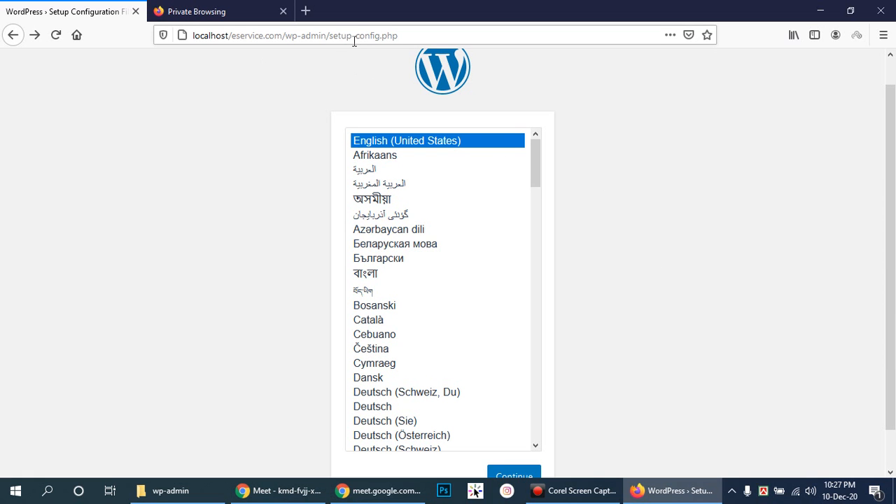
- After briefly checking Meet, continue setup with English (United States) as the language
drag(329, 37, 486, 35)
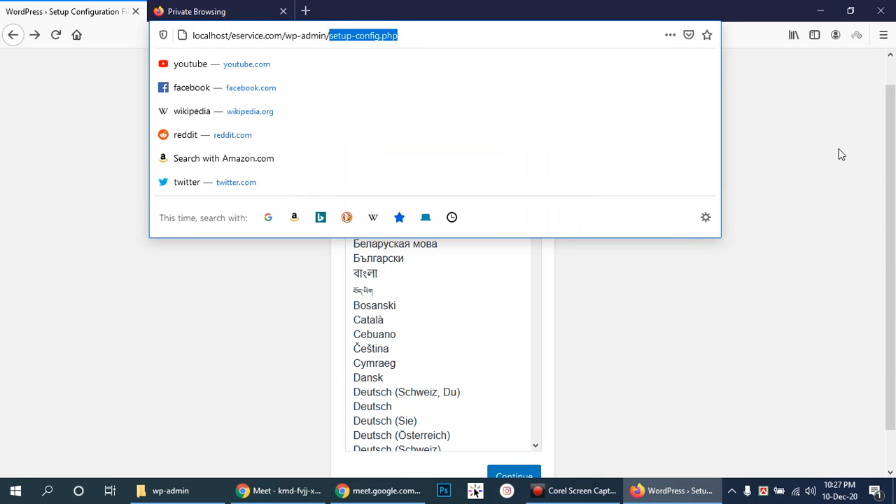
click(796, 128)
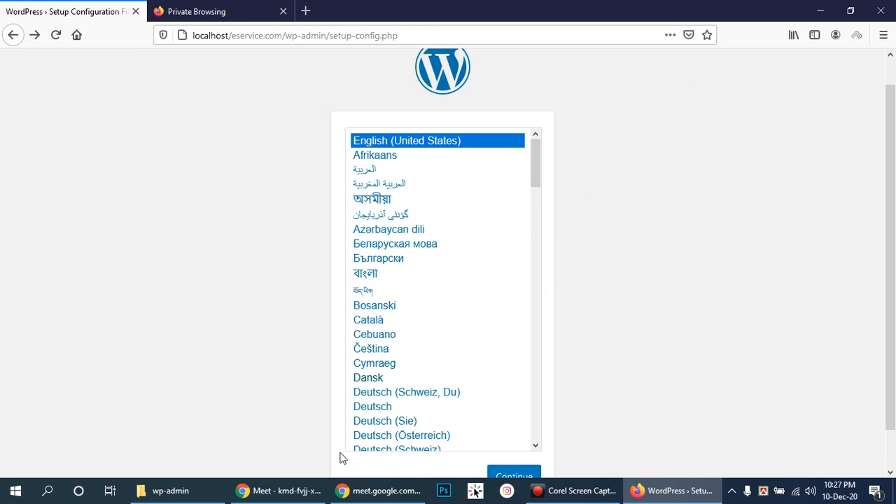
mouse_move(299, 497)
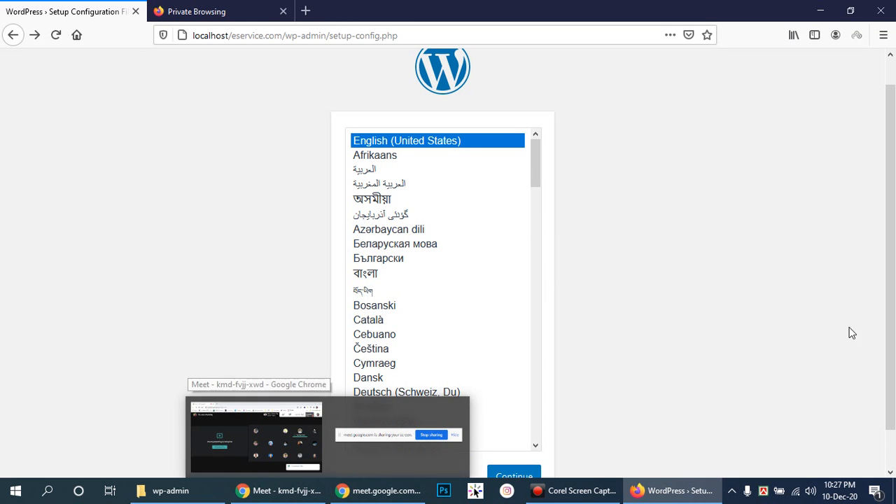
click(810, 315)
click(273, 494)
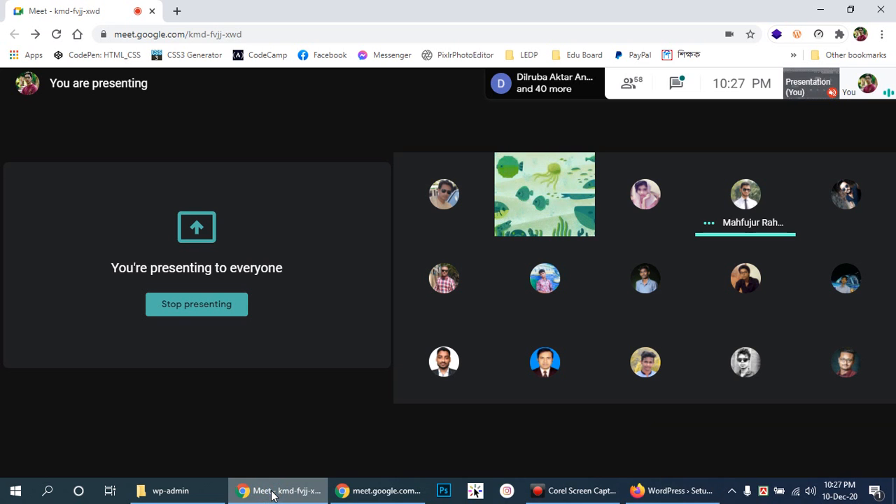
click(273, 493)
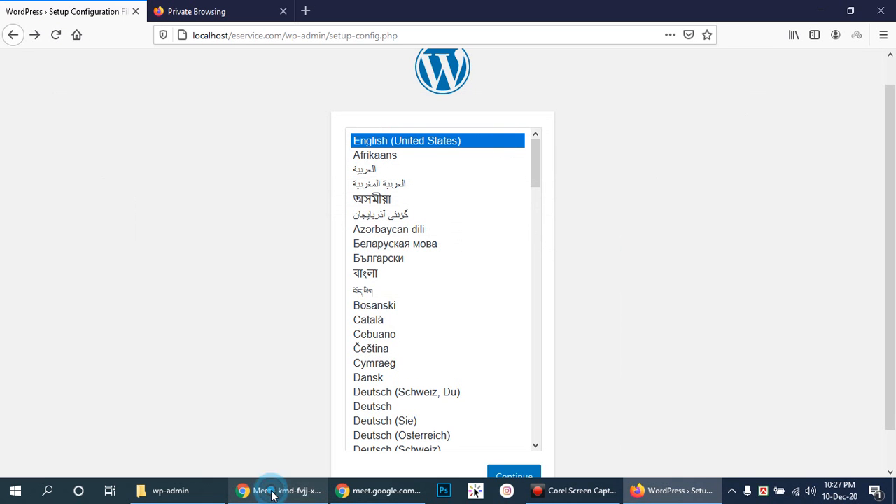
click(724, 267)
drag(891, 198, 893, 299)
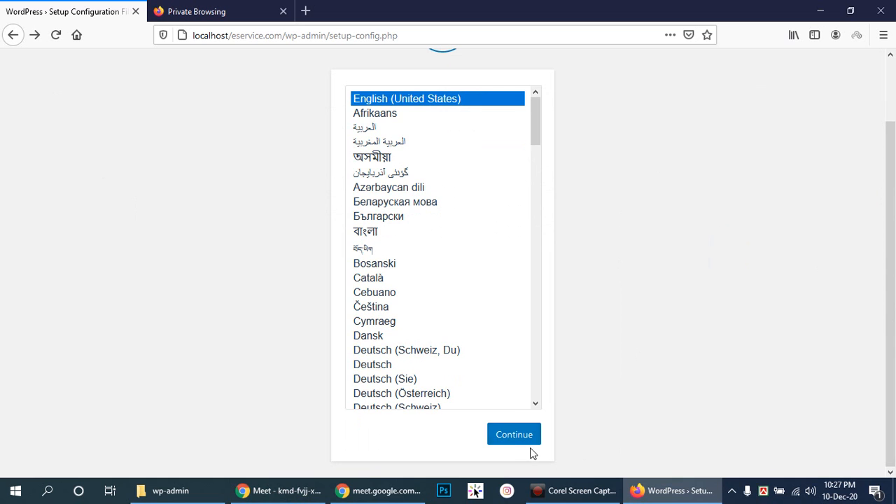
click(510, 436)
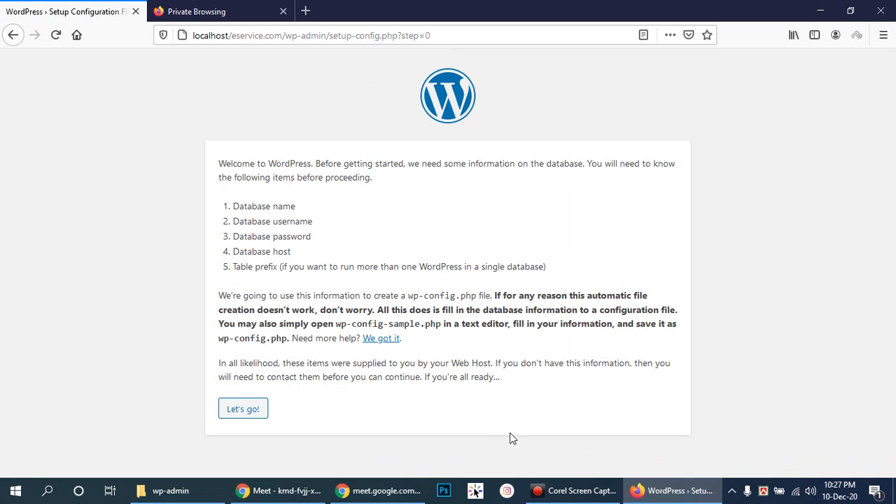
drag(403, 37, 446, 34)
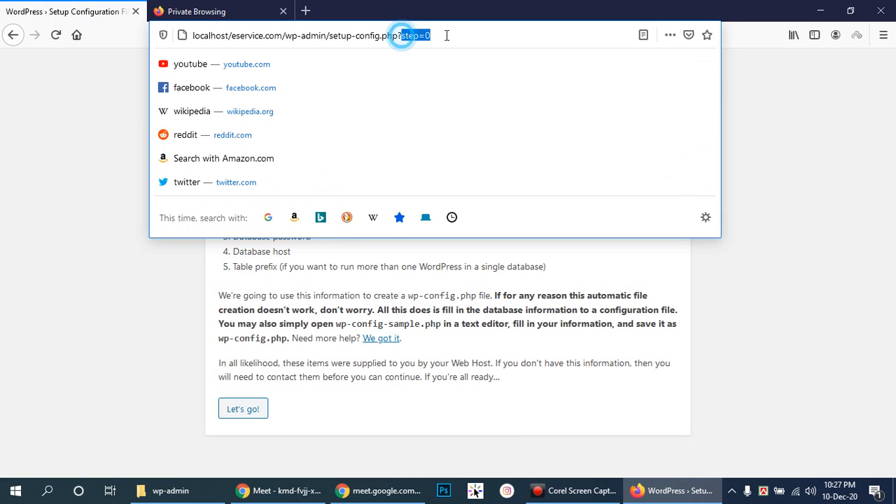
click(12, 35)
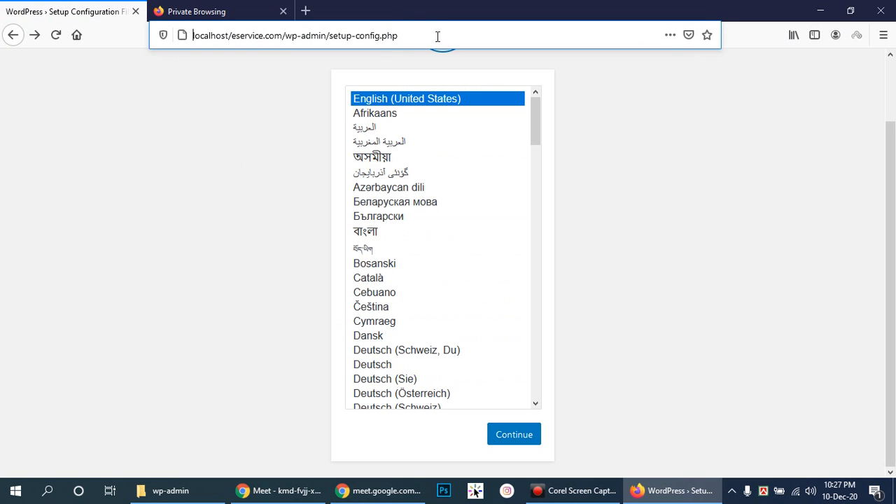
click(436, 35)
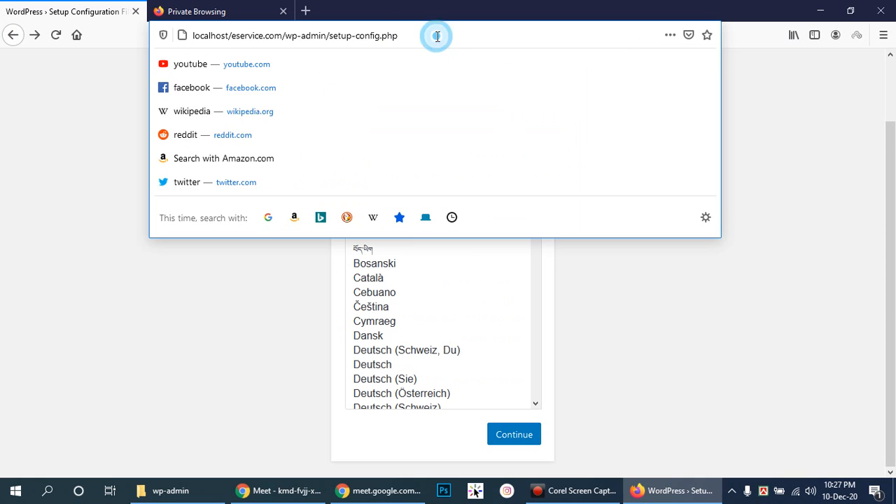
click(788, 124)
click(515, 442)
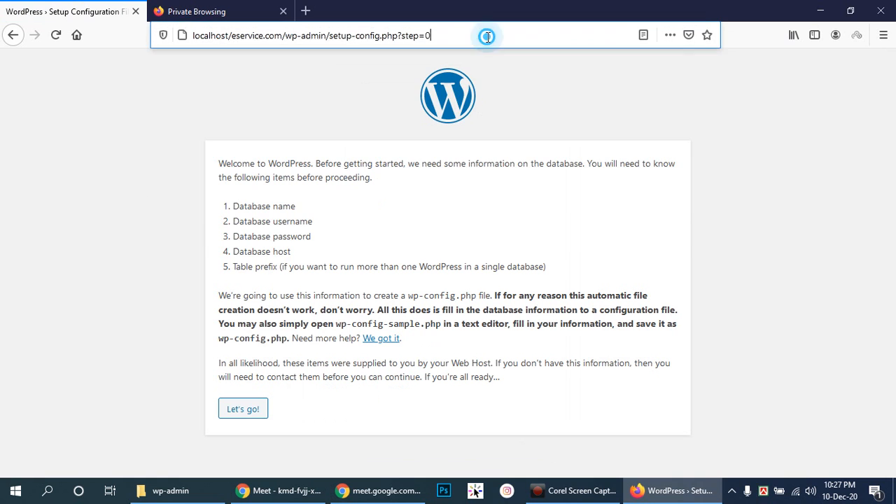
click(432, 35)
click(430, 36)
click(780, 124)
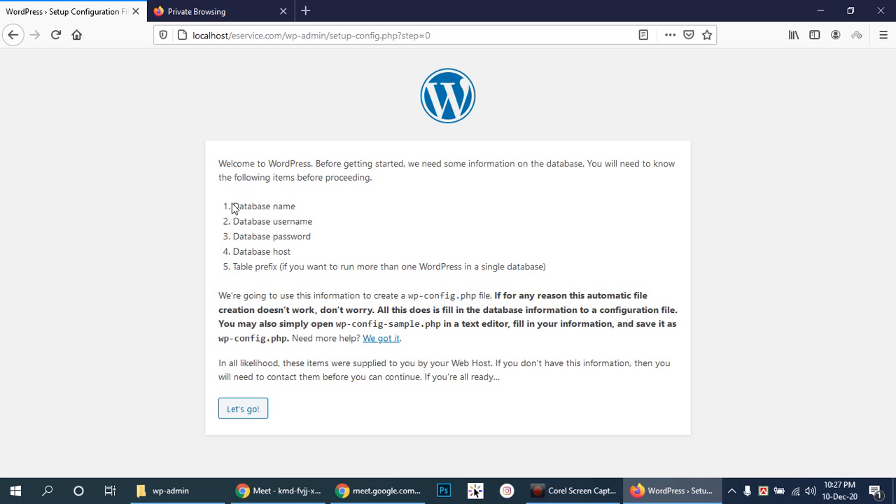
drag(268, 168, 341, 177)
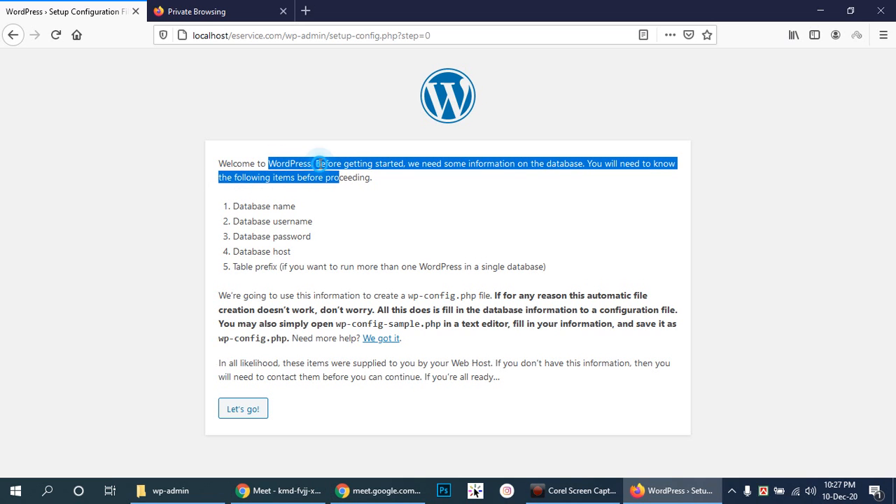
click(407, 181)
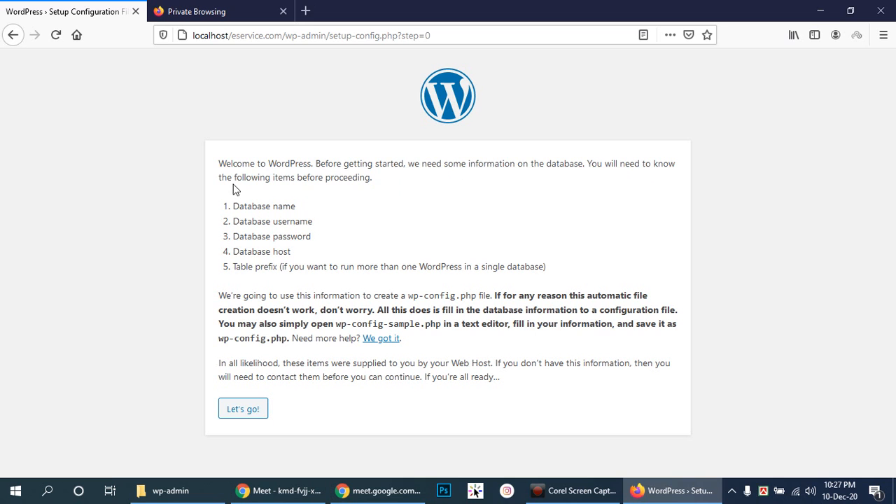
drag(278, 178, 375, 180)
click(403, 187)
drag(236, 207, 302, 207)
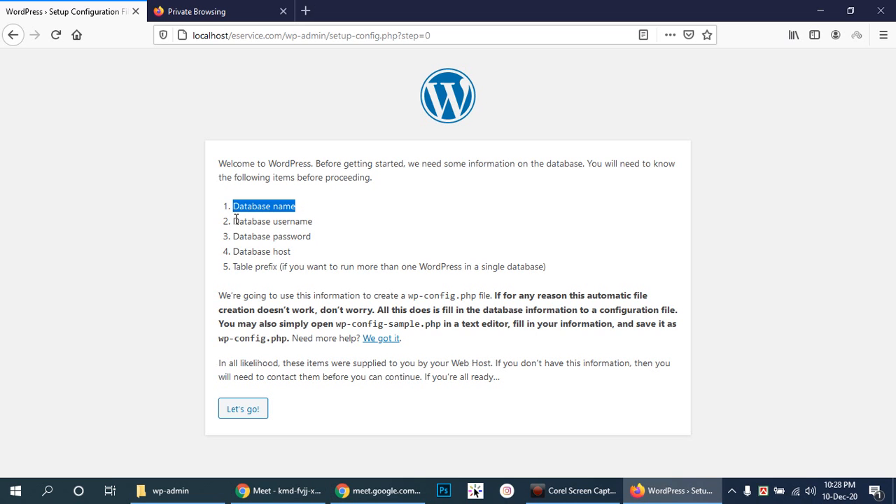
drag(236, 219, 335, 219)
drag(234, 236, 333, 236)
drag(232, 252, 571, 271)
click(576, 267)
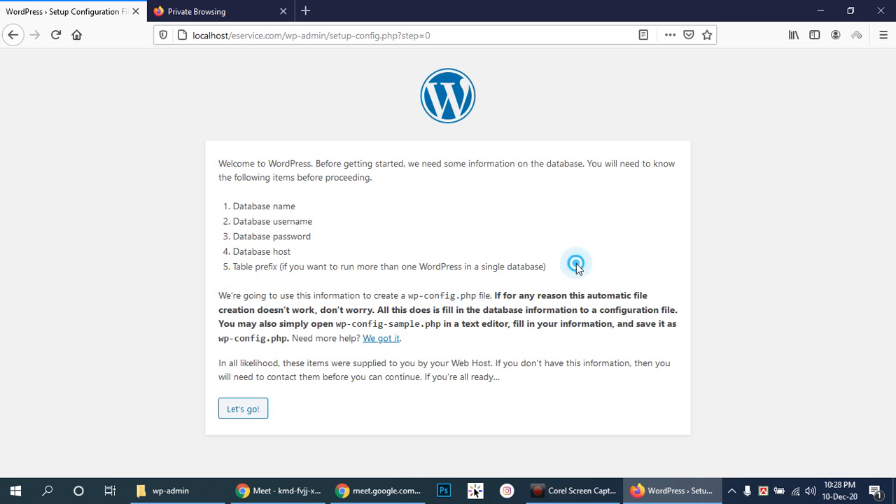
click(249, 411)
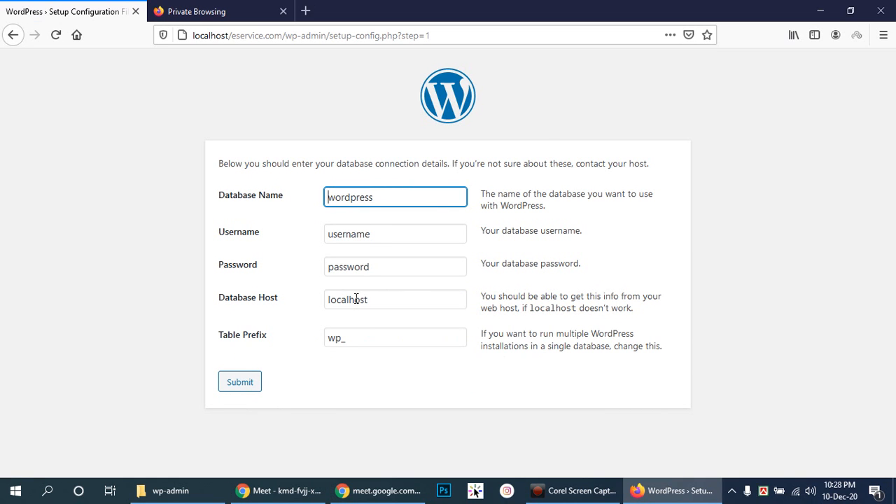
- Inspect the prefilled 'wordpress' Database Name, briefly check Meet, and return to the form
drag(444, 198, 340, 201)
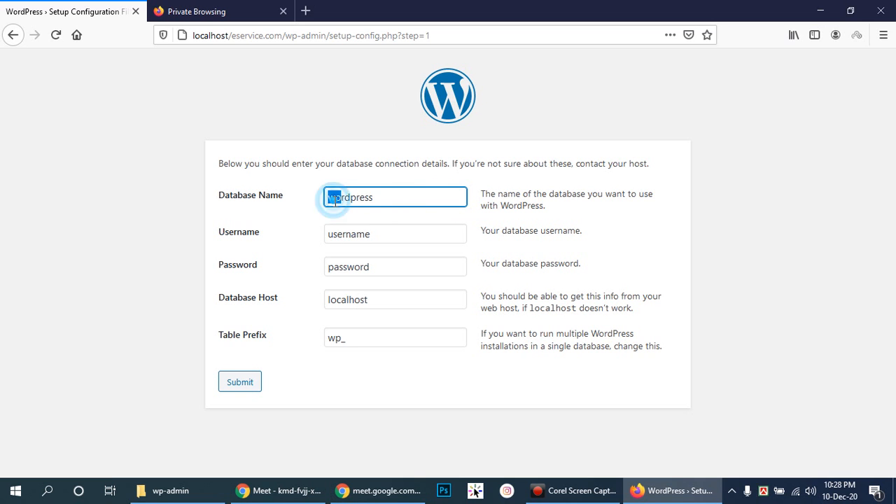
drag(406, 202, 329, 200)
click(401, 200)
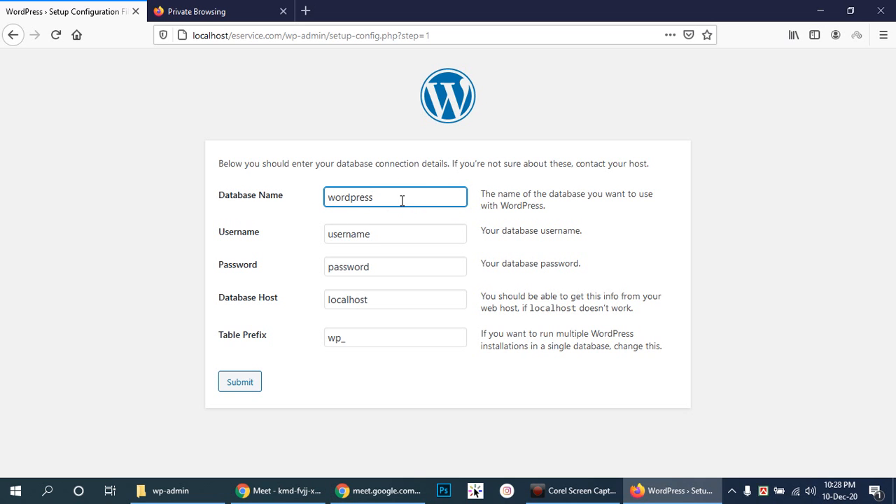
double_click(423, 197)
click(424, 197)
click(275, 493)
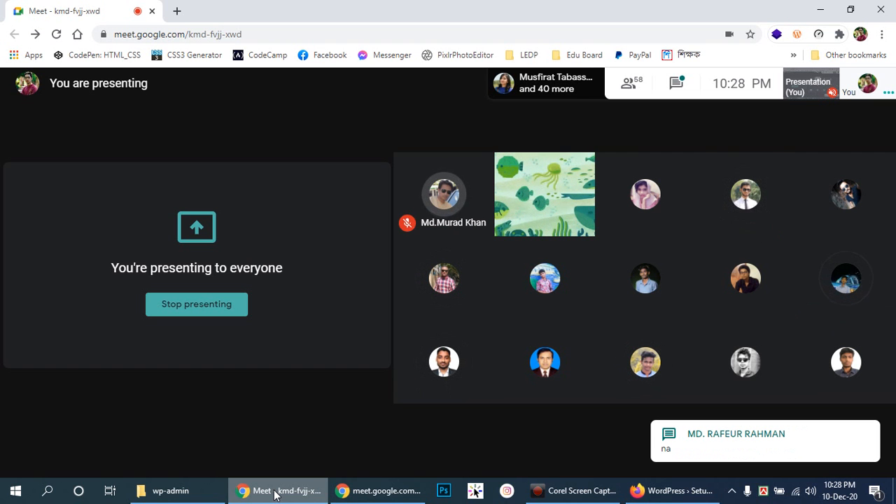
click(275, 492)
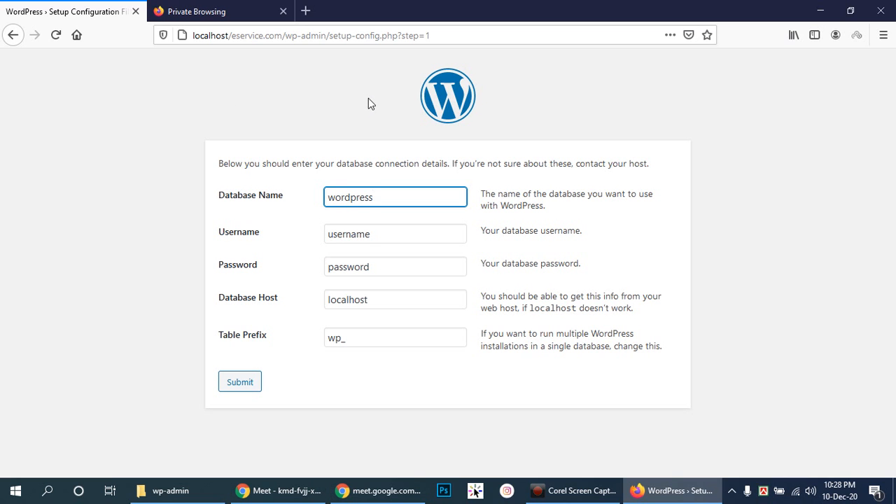
- Load localhost/phpmyadmin in the private tab, then bring the Google Meet window forward
click(228, 12)
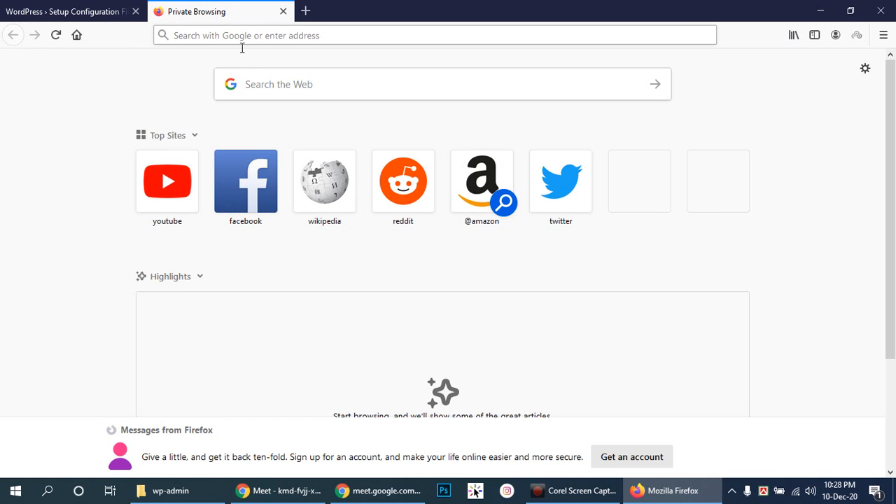
click(270, 38)
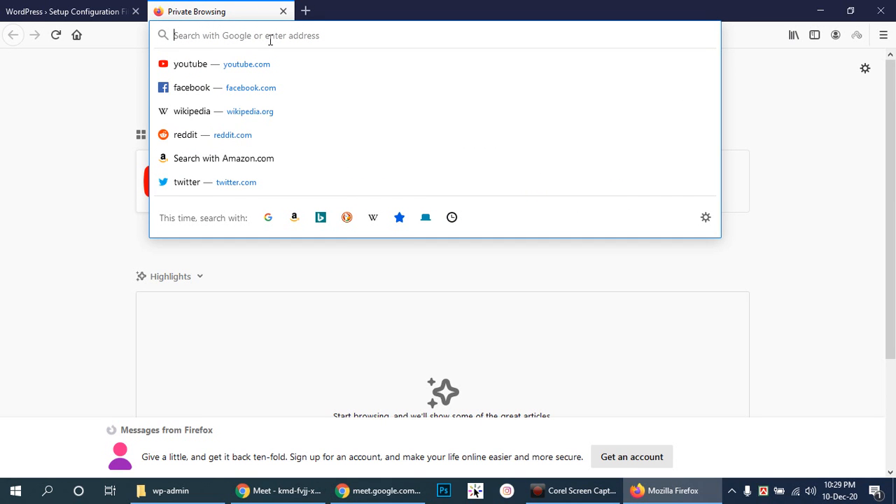
text(localhost/)
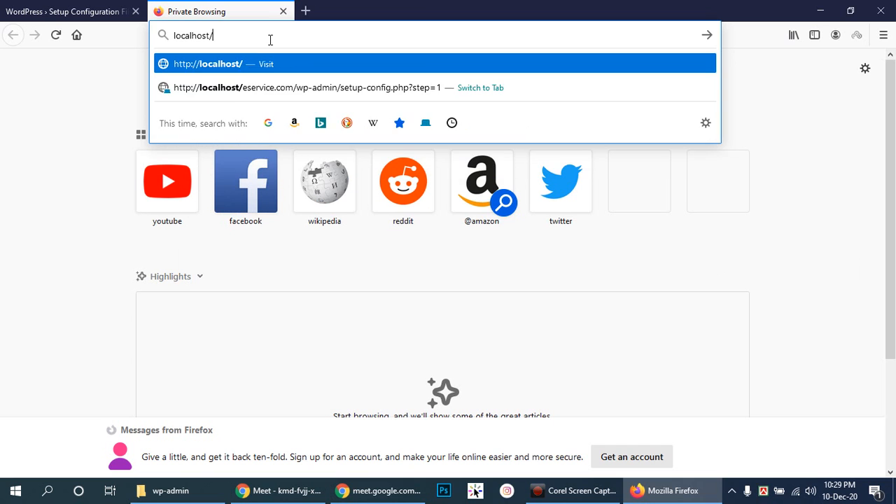
text(phpmyadmin)
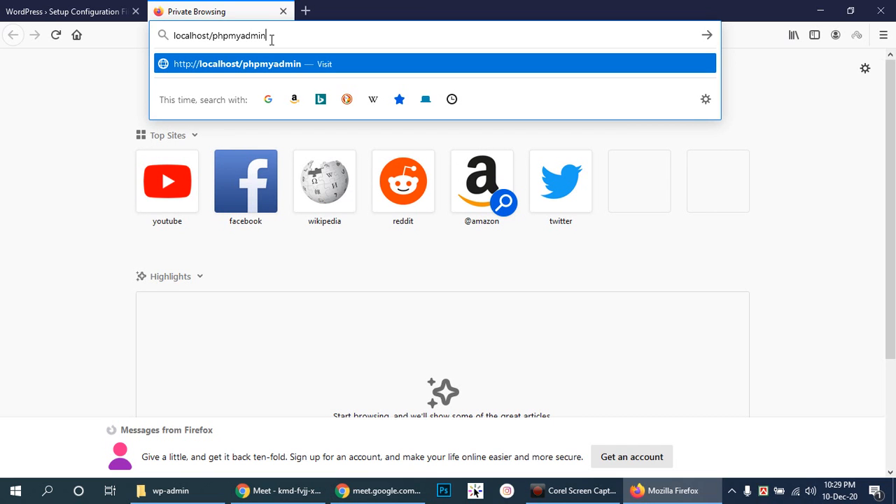
key(Return)
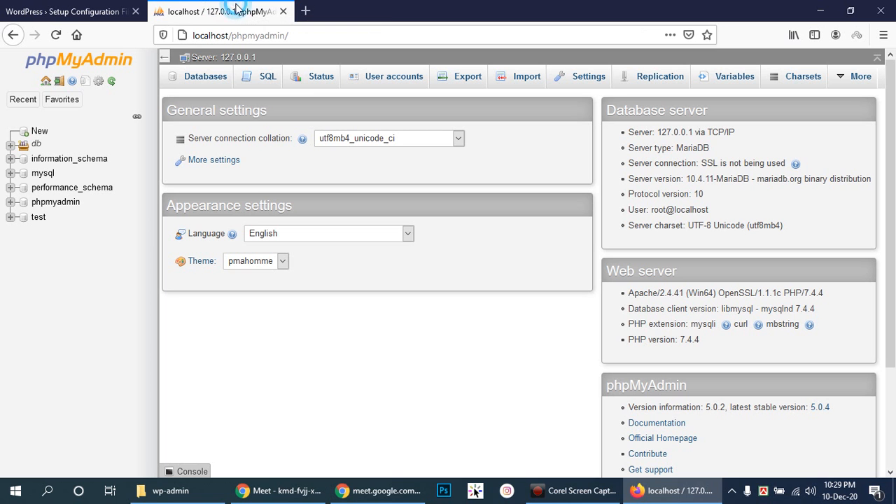
click(301, 494)
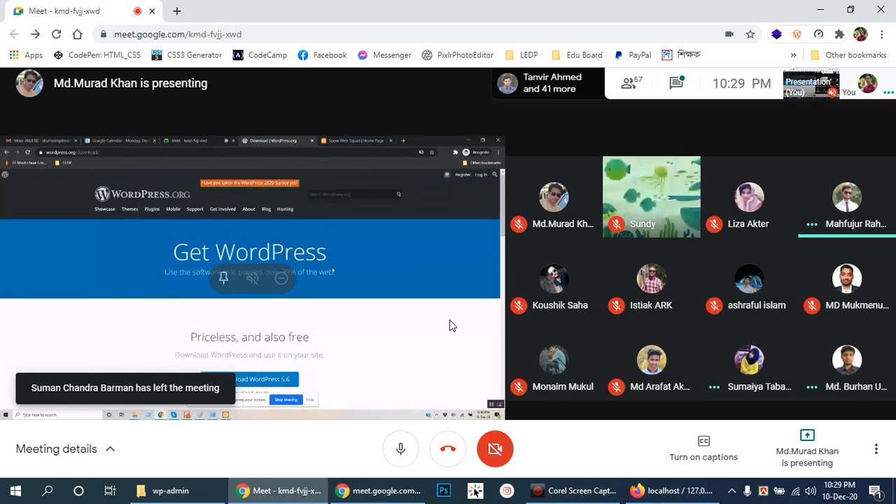
- Pin the other presenter's screen full screen and stop sharing your own screen
click(220, 278)
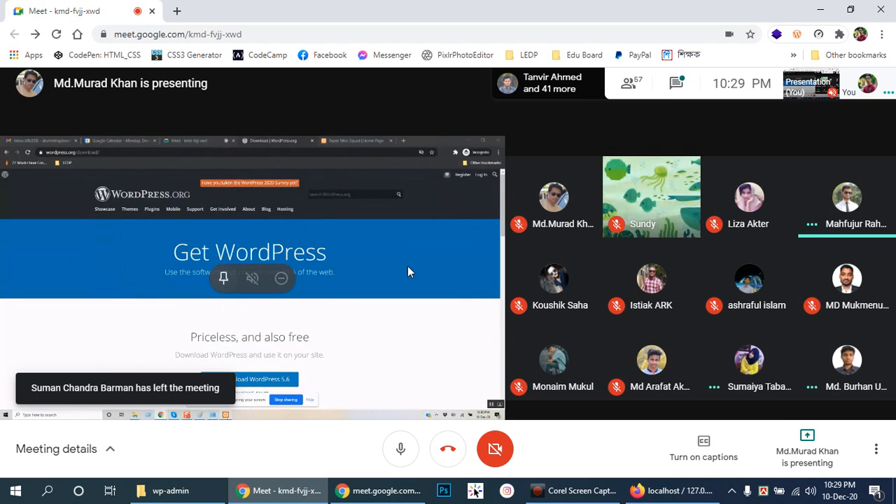
double_click(685, 290)
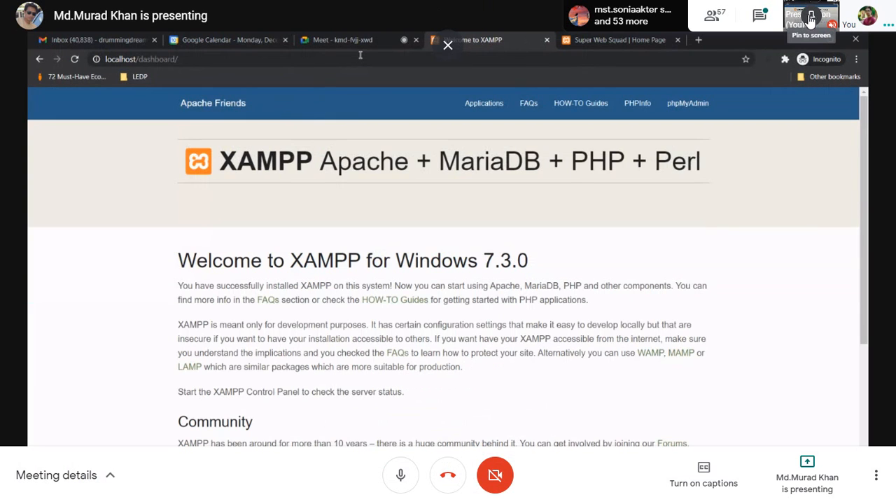
right_click(798, 475)
click(801, 463)
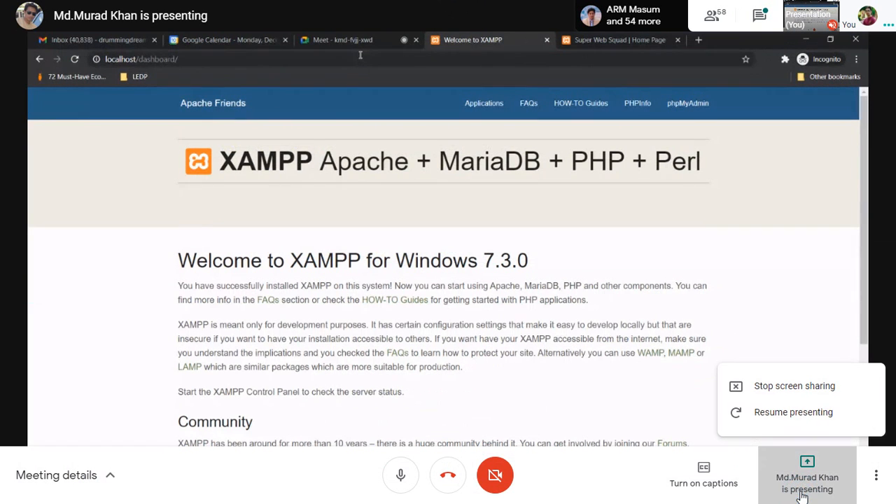
click(792, 394)
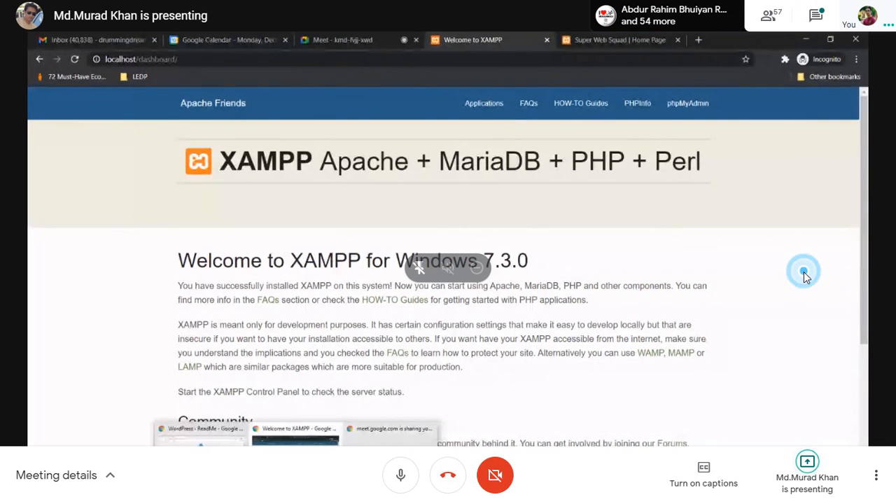
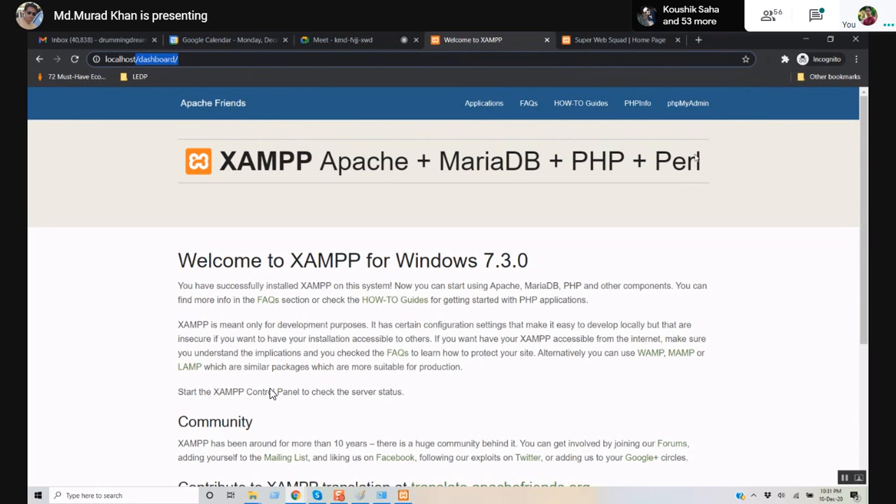
- Unpin the other presenter's phpMyAdmin screen share so Meet shows the participant grid
click(681, 106)
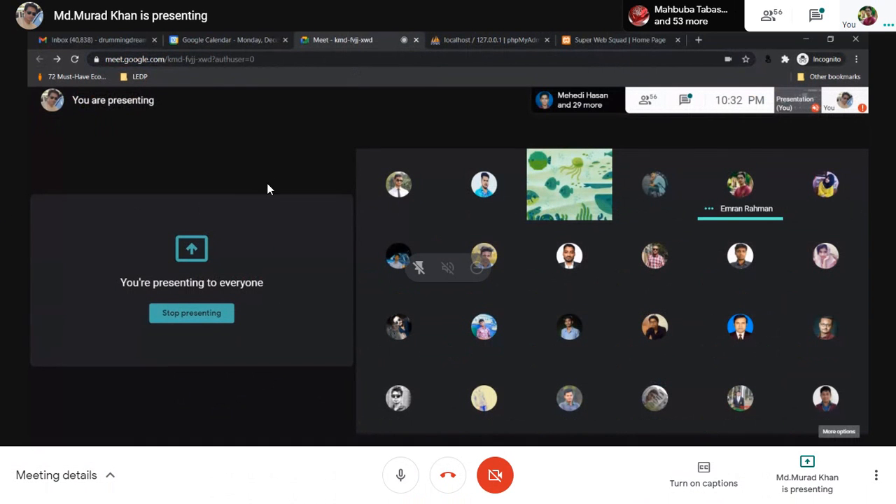
click(418, 270)
click(807, 479)
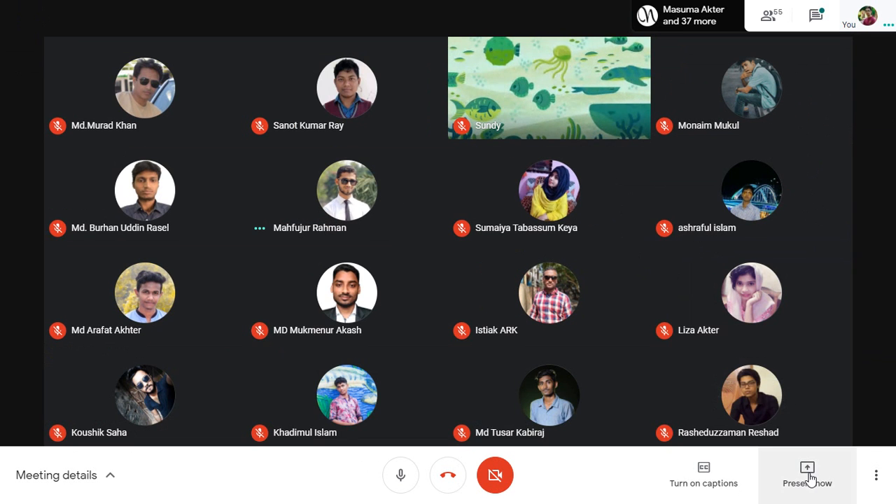
- Present your entire screen in Meet and dismiss the sharing notice
click(809, 478)
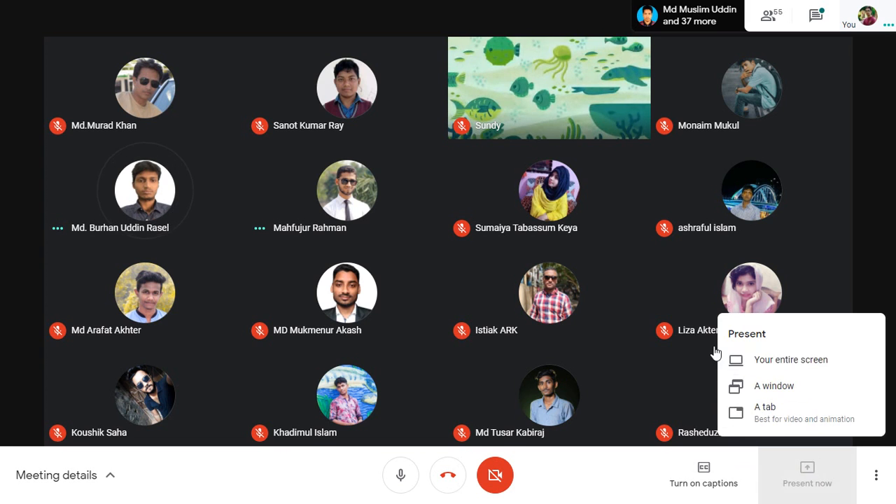
click(720, 358)
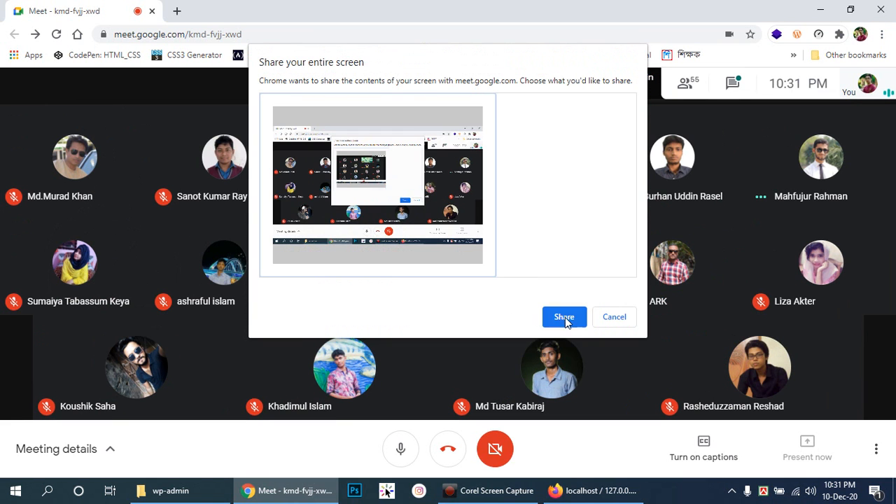
click(565, 318)
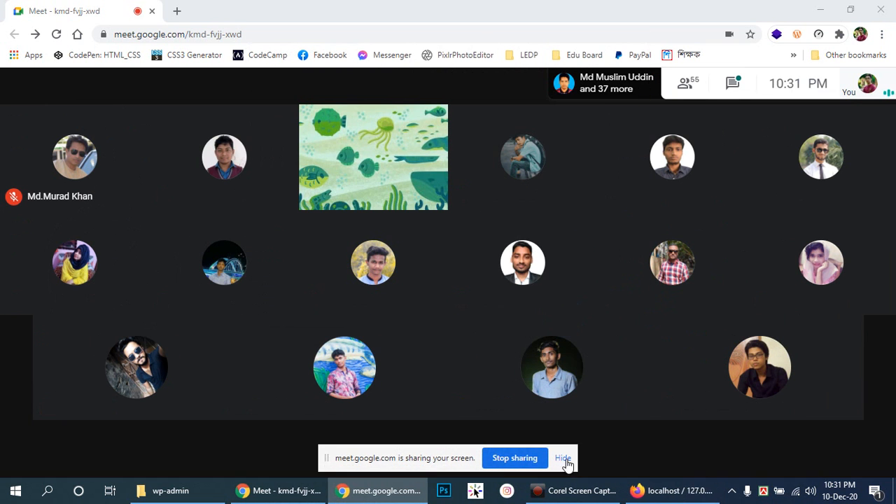
click(565, 458)
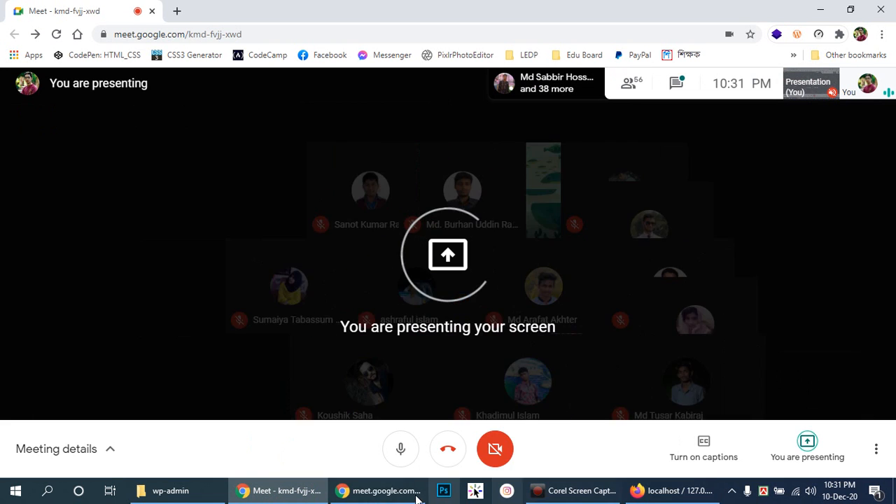
- Bring the Firefox phpMyAdmin window back in front of the meeting
click(667, 495)
click(666, 495)
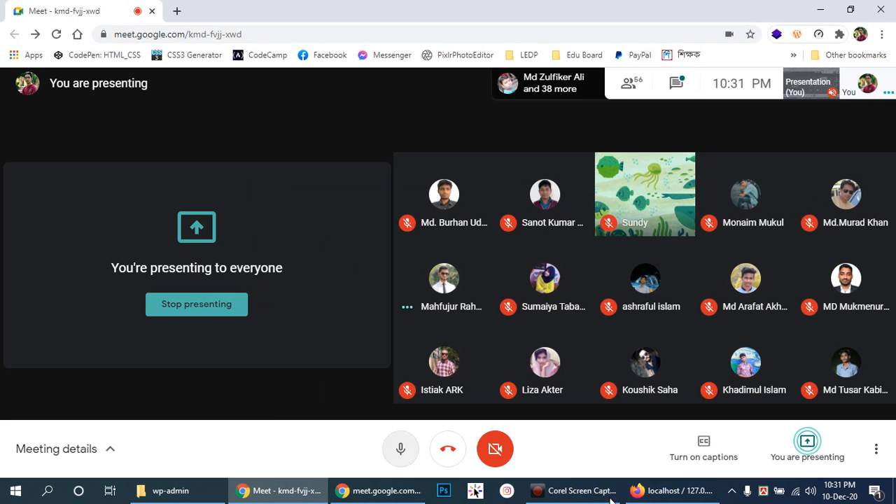
mouse_move(680, 497)
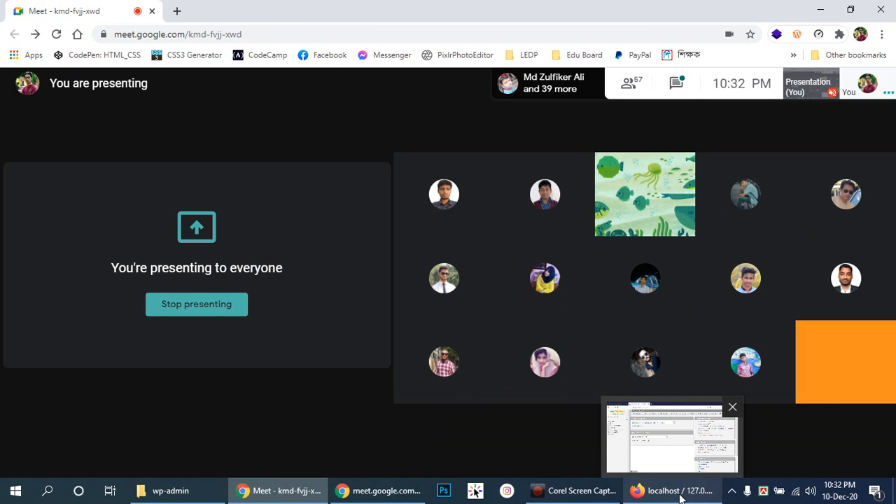
click(680, 497)
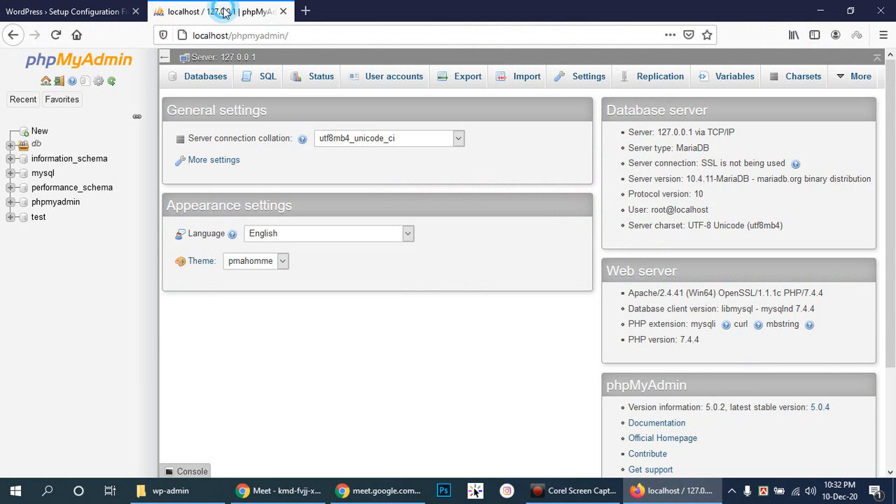
- Load 'localhost' in a new private browsing tab
click(307, 11)
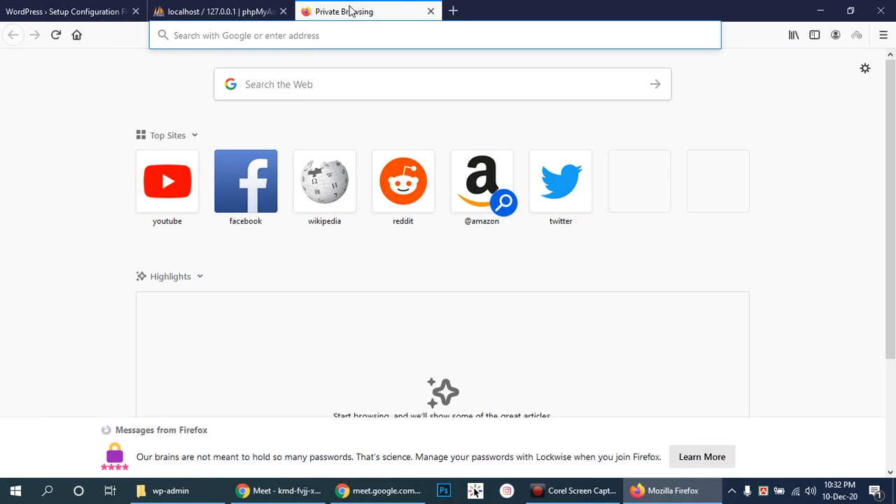
text(loca)
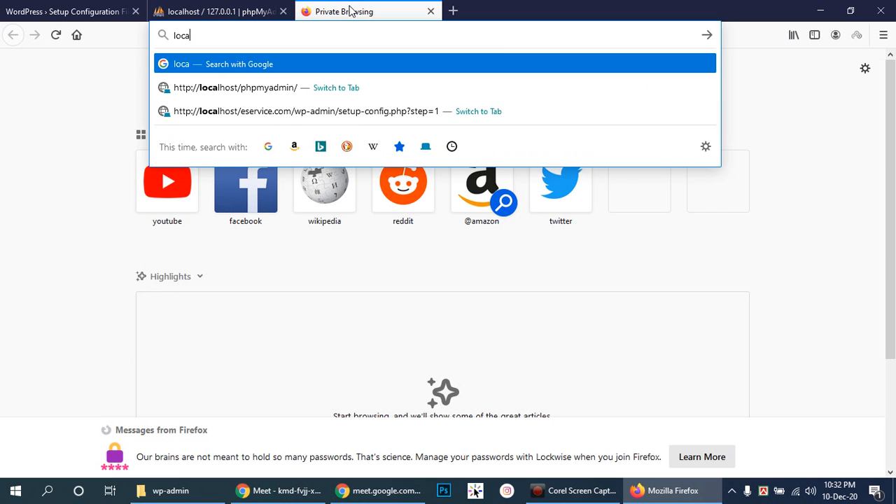
text(lhost/)
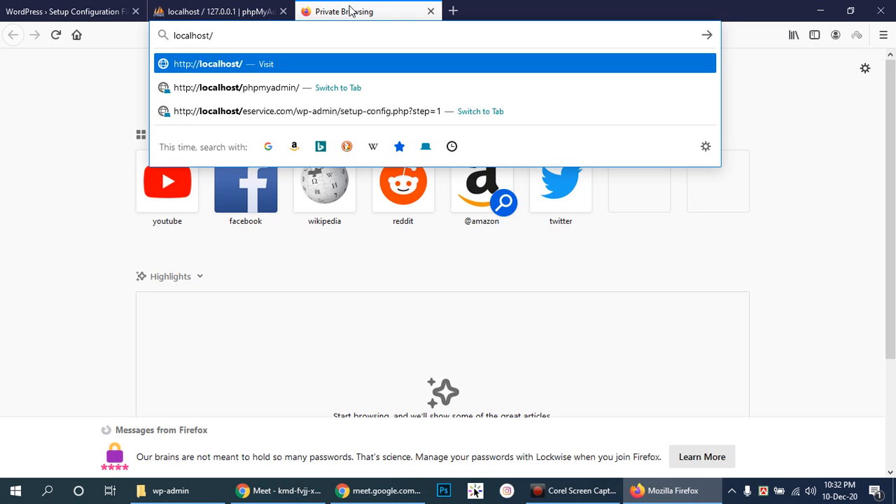
key(Return)
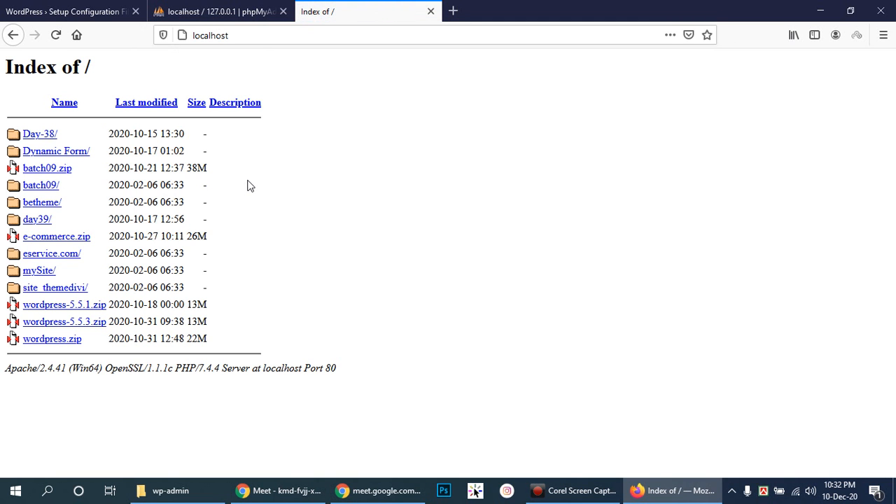
- Compare the htdocs folder, including Day-38, with Firefox's localhost listing
click(179, 490)
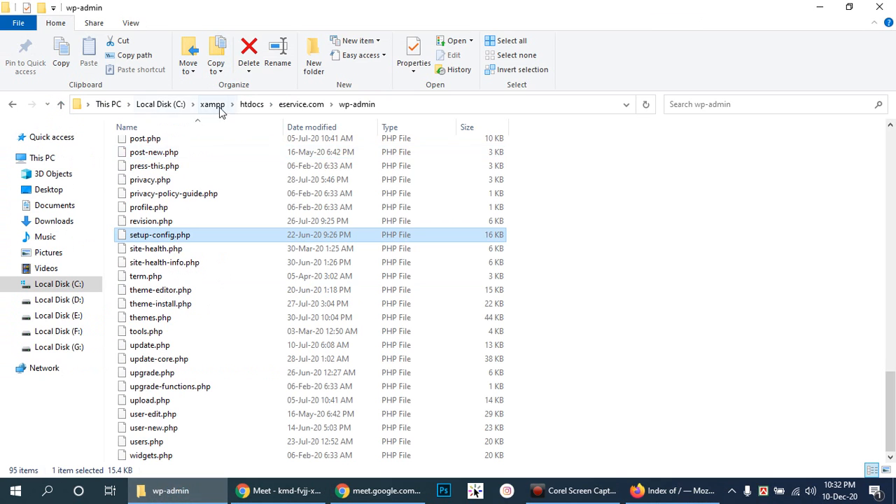
click(247, 105)
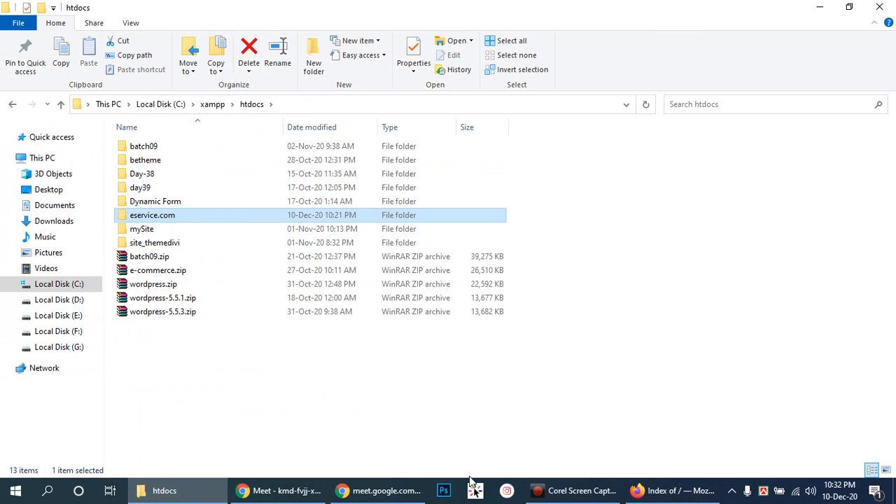
click(672, 490)
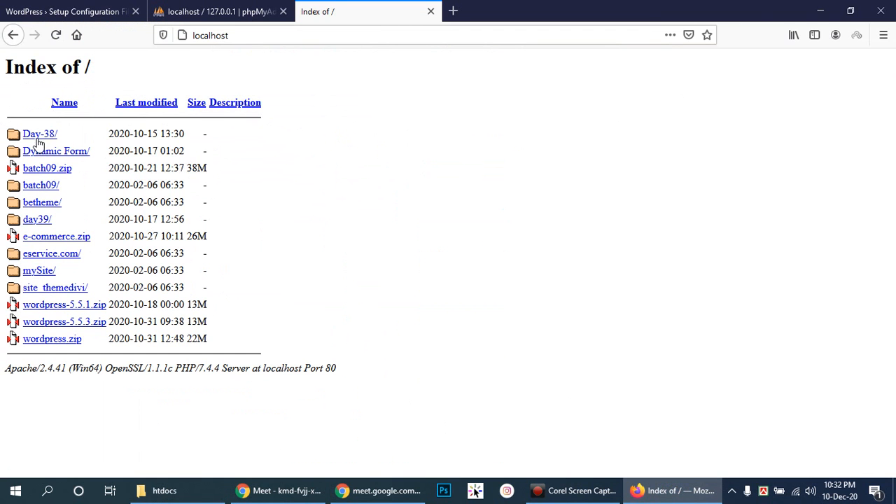
click(166, 490)
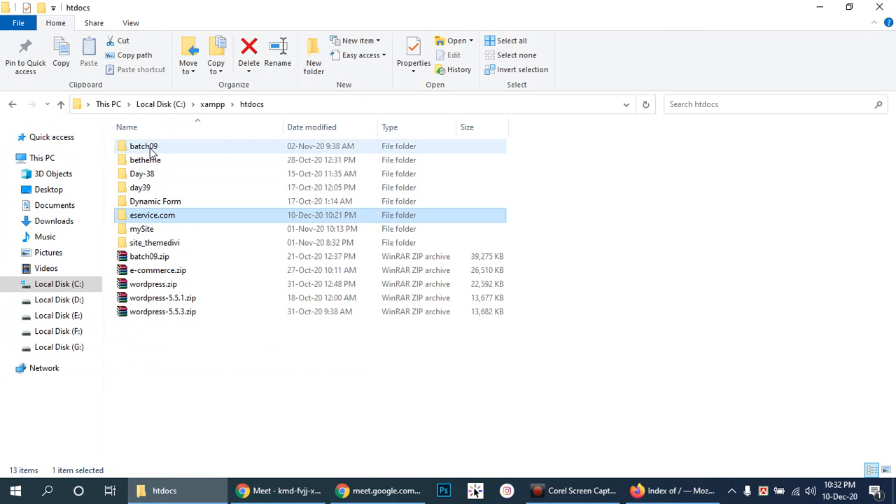
click(154, 177)
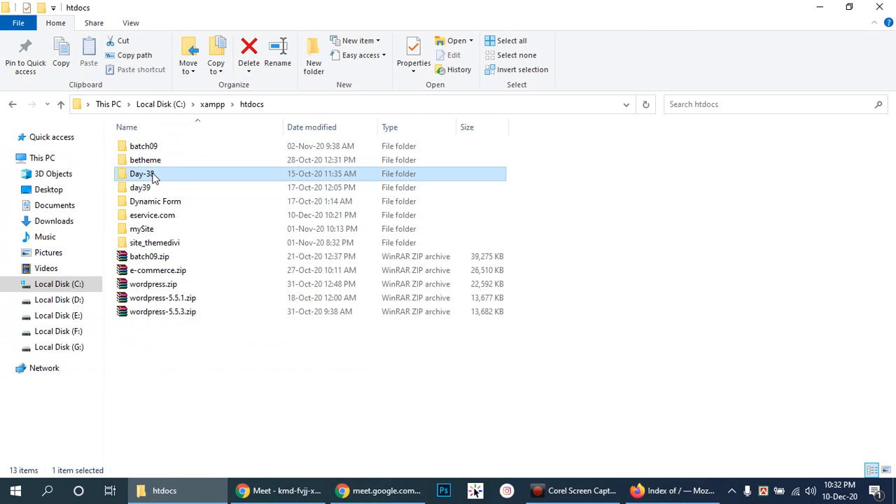
click(637, 490)
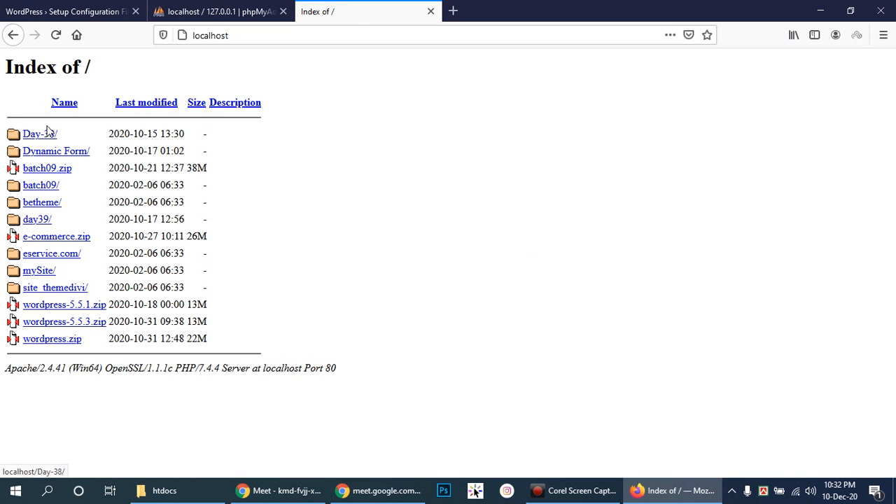
- Load the betheme site from the localhost listing, then bring Google Meet back up
click(36, 189)
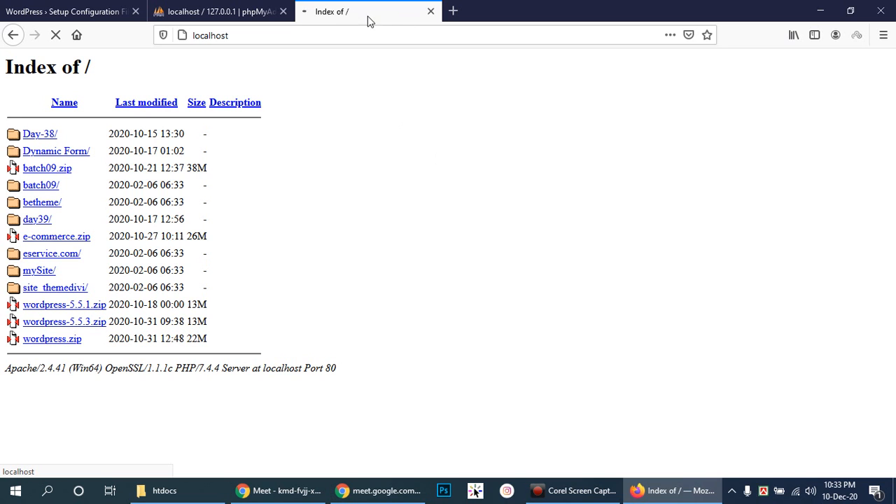
click(40, 201)
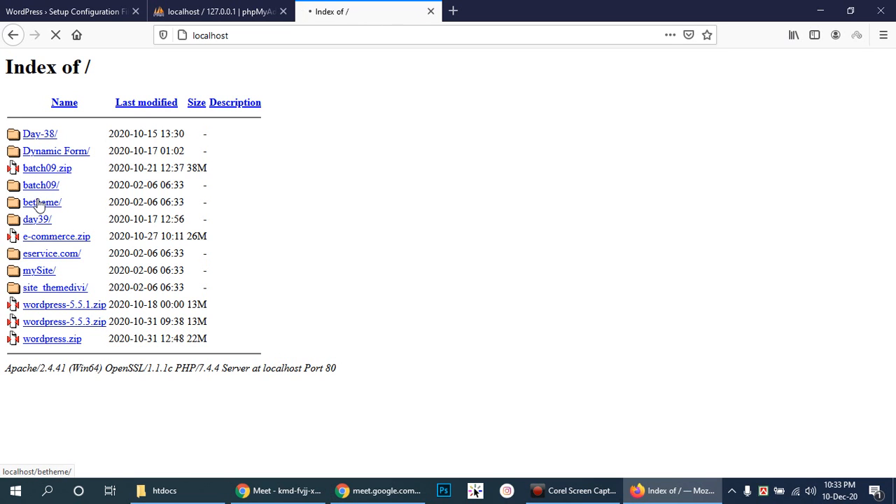
click(213, 6)
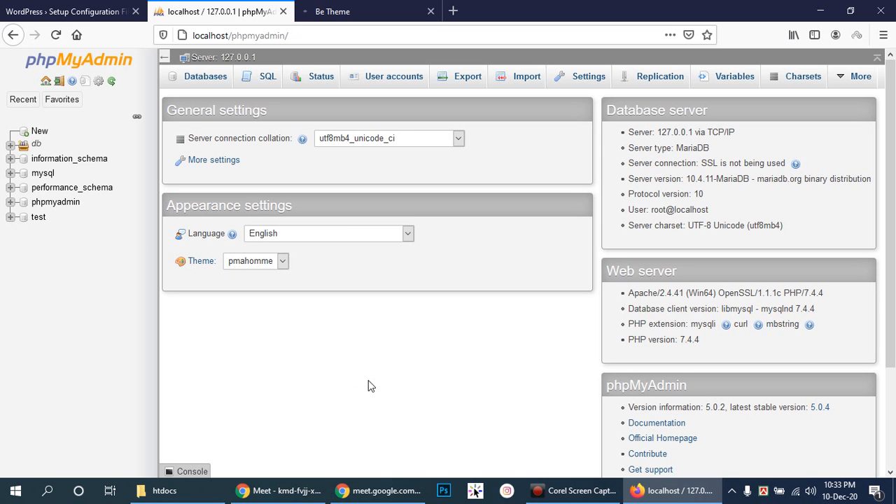
click(277, 492)
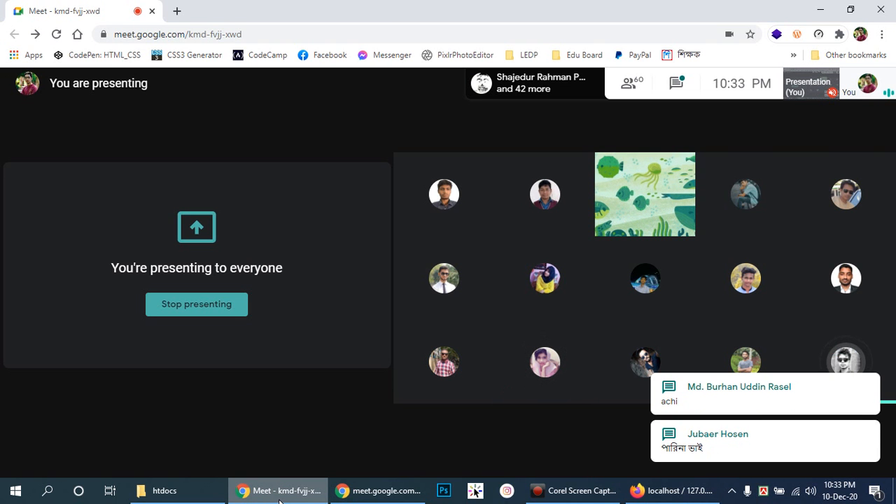
- Check the ongoing Meet presentation, then return to Firefox's phpMyAdmin page
mouse_move(556, 406)
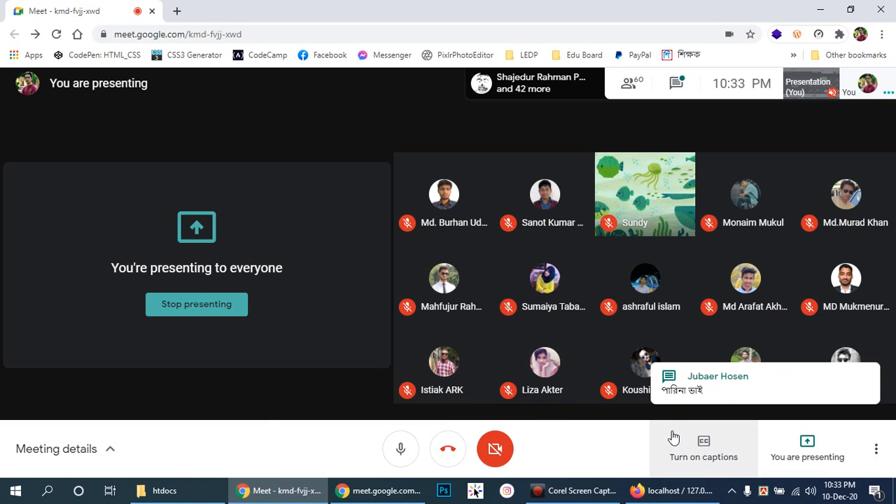
click(257, 401)
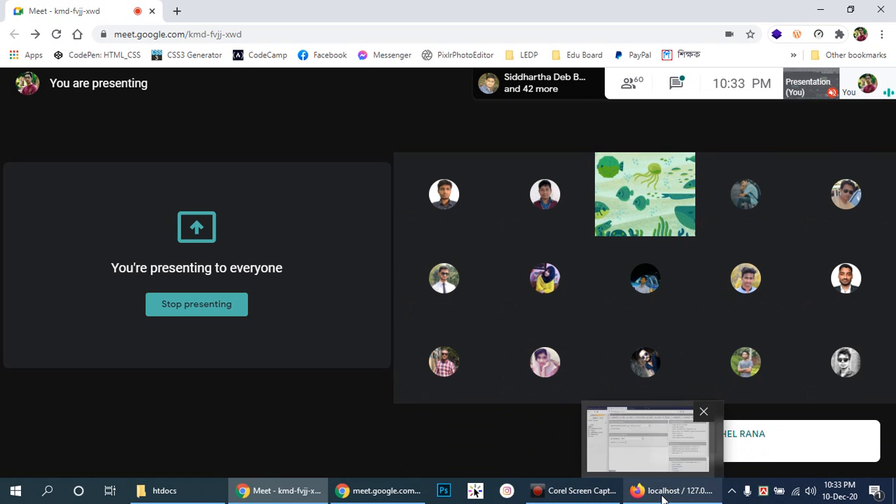
click(302, 389)
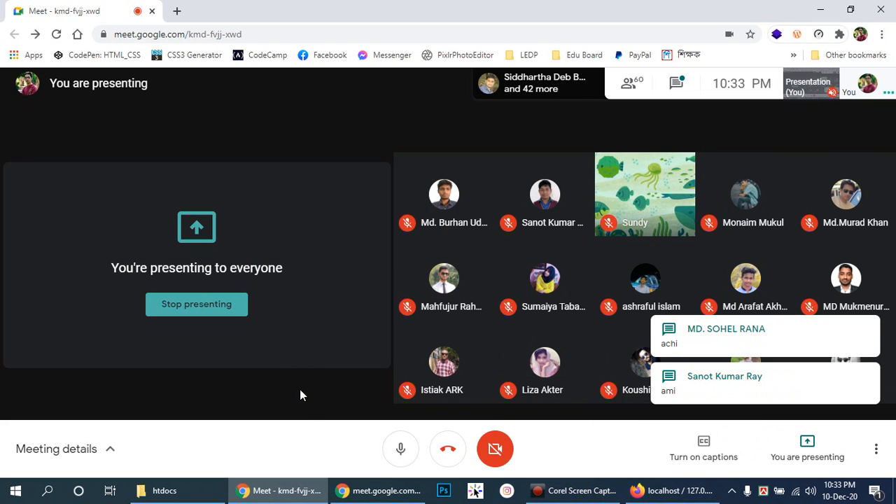
click(671, 491)
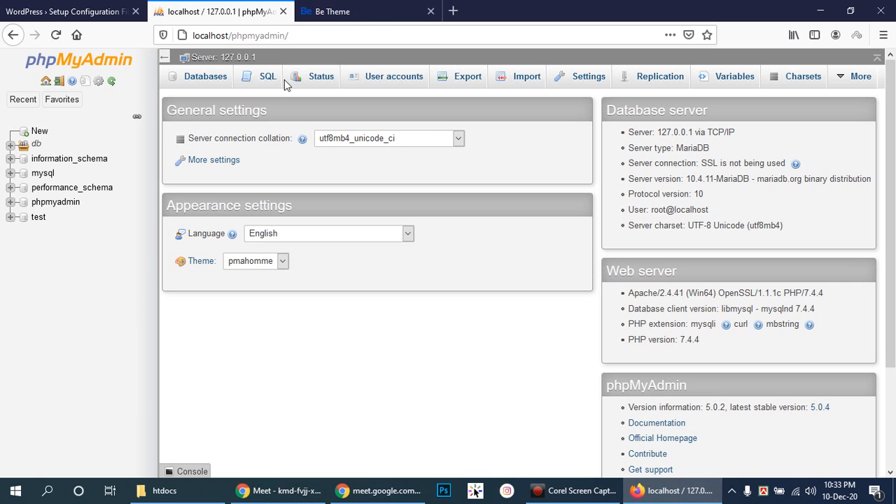
- Switch to the Be Theme demo tab and scroll through the page
click(354, 12)
click(238, 5)
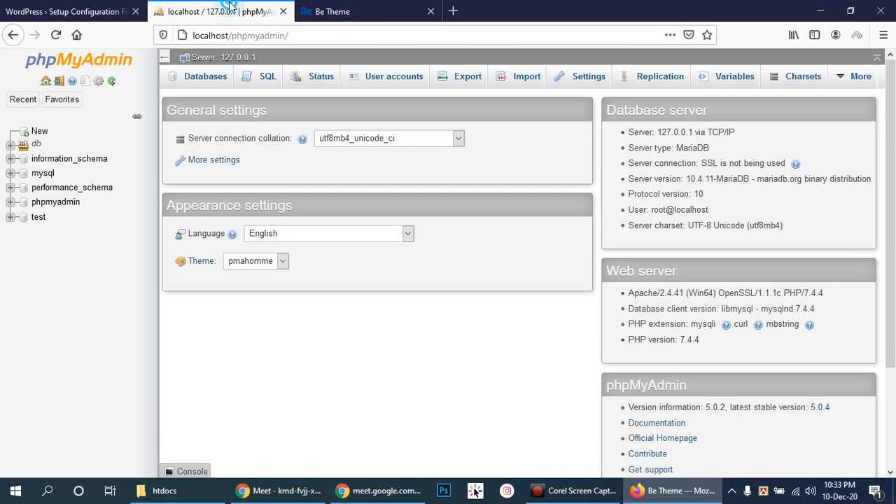
click(424, 10)
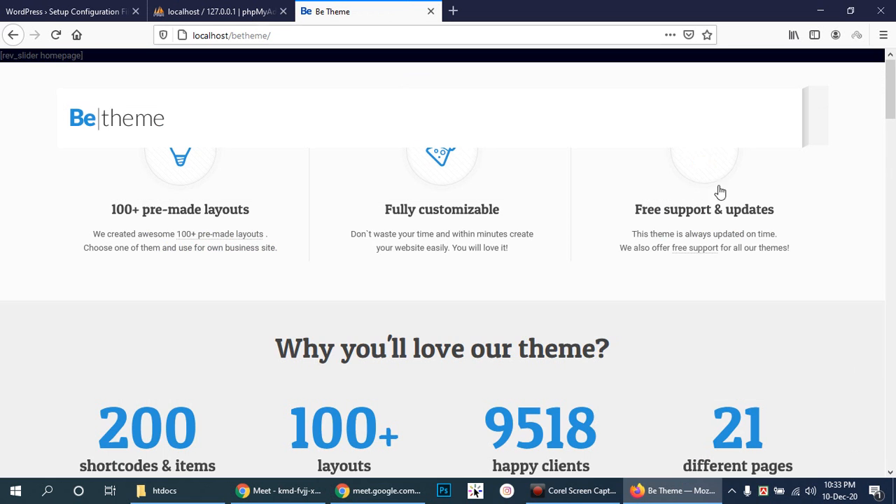
scroll(709, 173, down, 12)
scroll(709, 173, up, 8)
scroll(709, 173, up, 3)
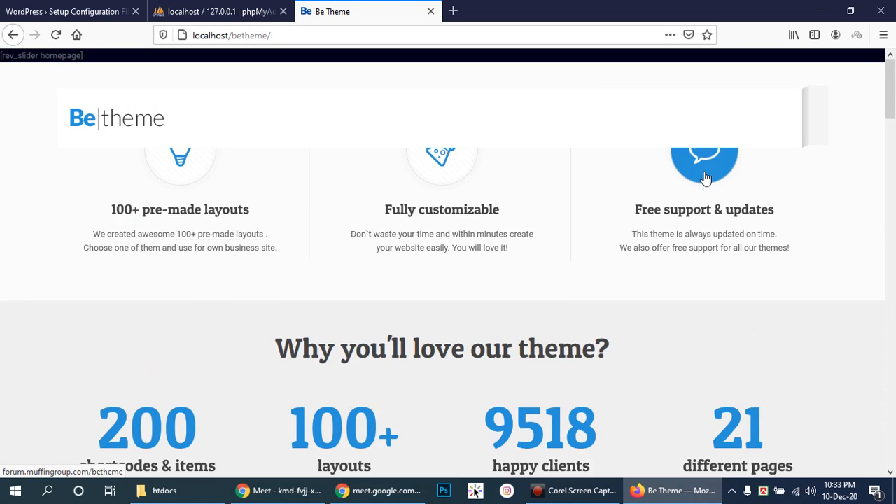
scroll(706, 177, down, 15)
scroll(706, 177, down, 3)
scroll(704, 177, up, 15)
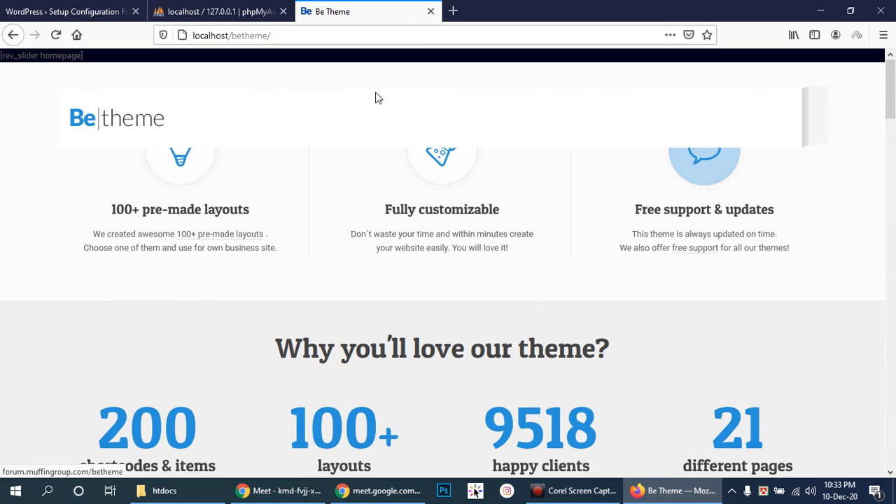
- Close the Be Theme tab so the phpMyAdmin home page is showing
click(431, 11)
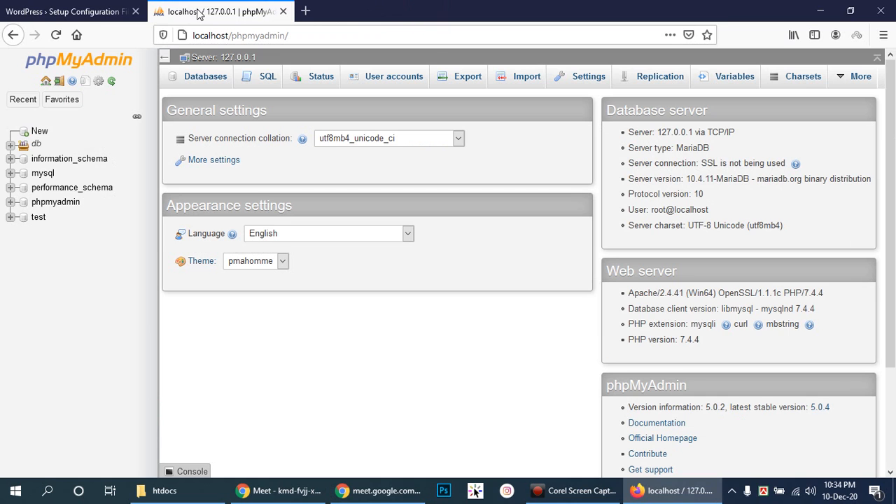
click(340, 348)
click(258, 3)
click(225, 2)
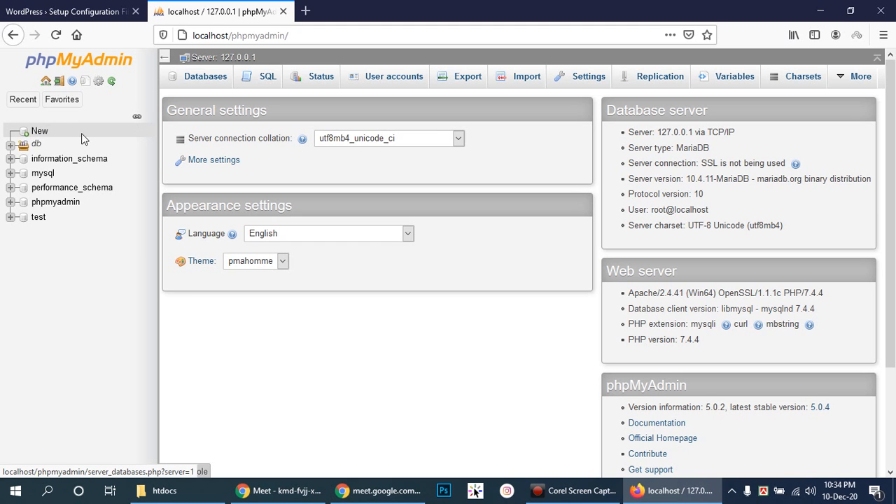
- Reload phpMyAdmin's databases overview and home page several times
click(40, 132)
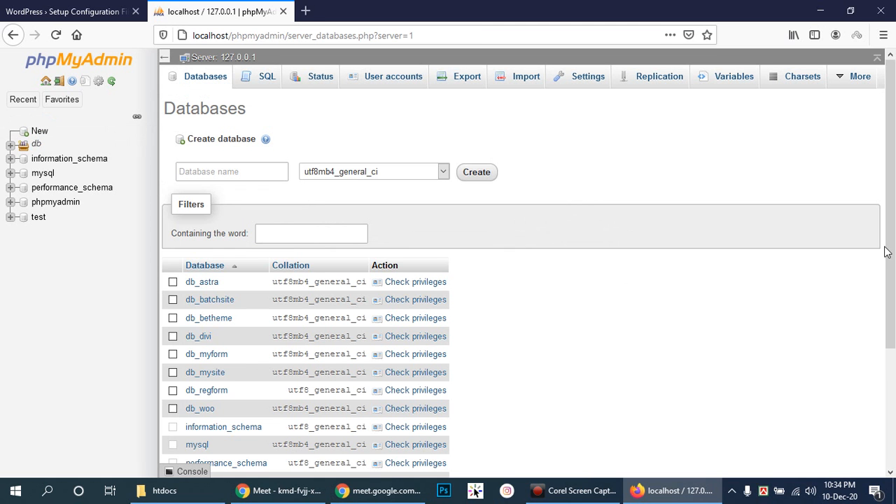
click(205, 75)
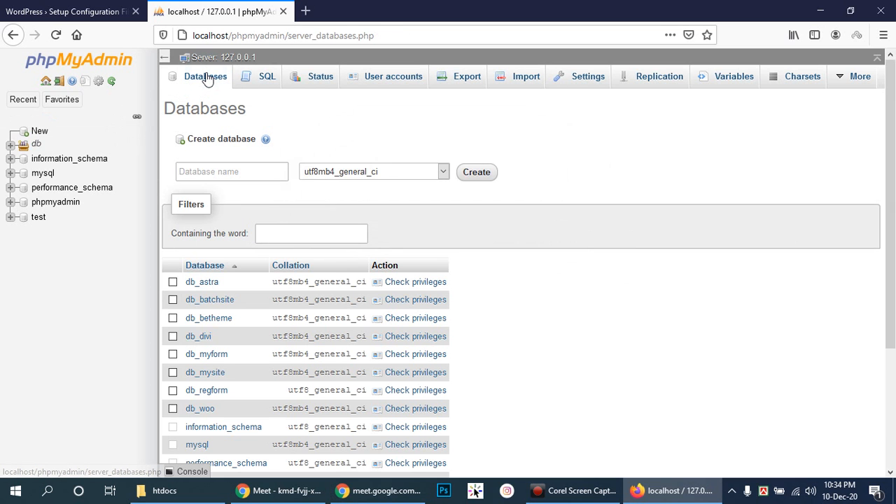
click(207, 77)
click(207, 78)
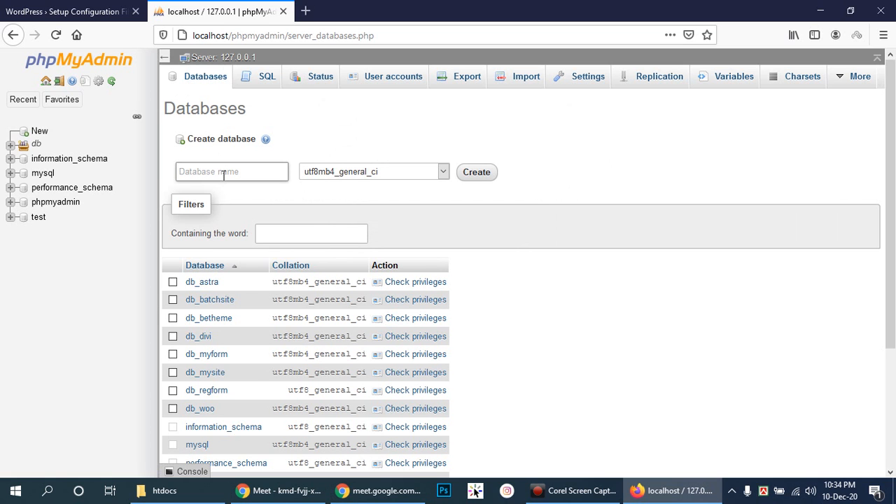
click(202, 81)
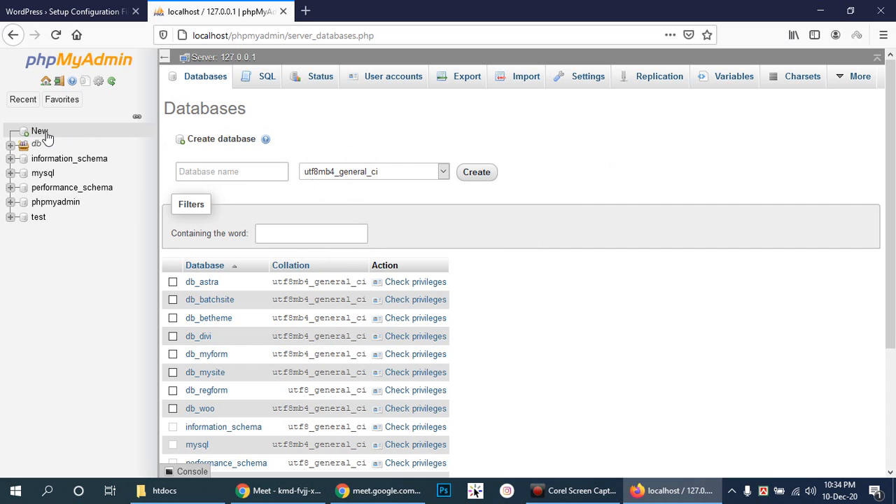
click(203, 81)
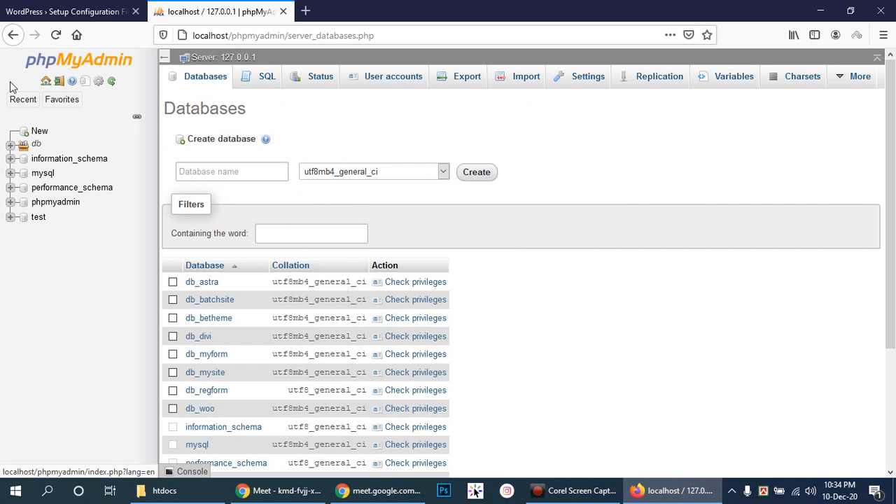
click(46, 82)
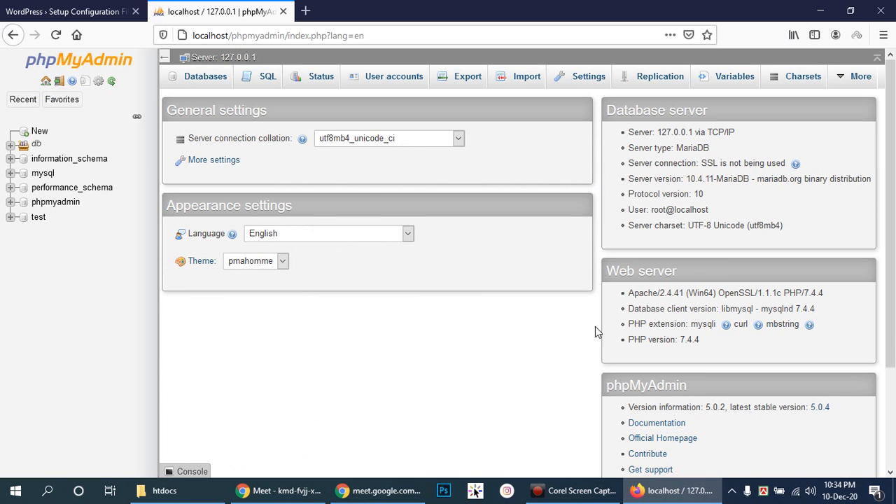
click(206, 81)
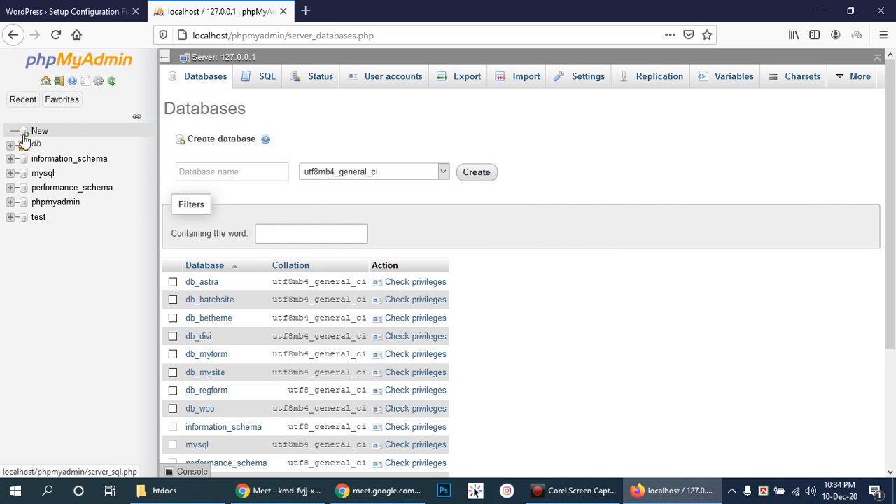
click(47, 81)
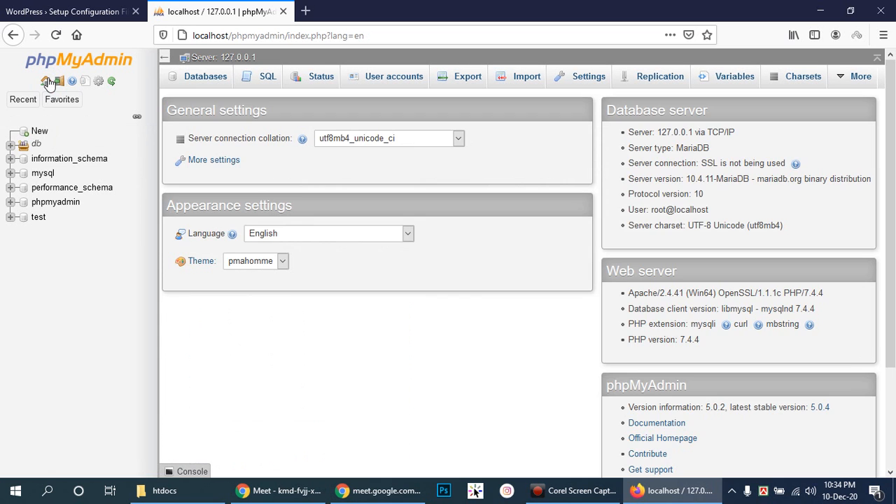
- Open phpMyAdmin's New database page and focus the Database name field
click(40, 133)
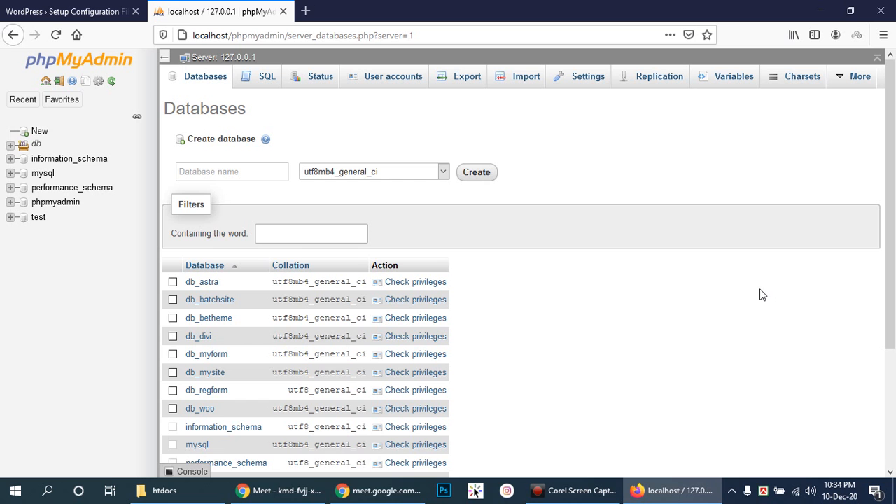
mouse_move(290, 495)
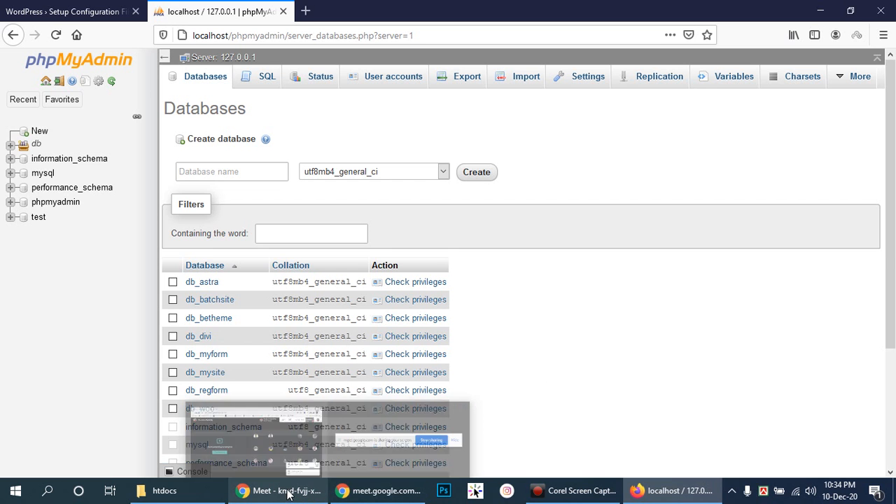
click(219, 175)
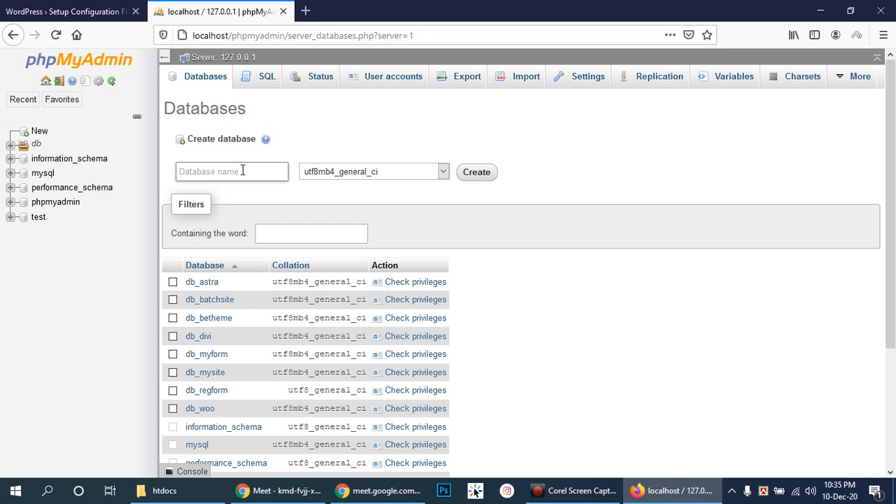
- Enter 'db_eservice' as the new database name
text(db)
text(_)
text(eservice)
click(287, 490)
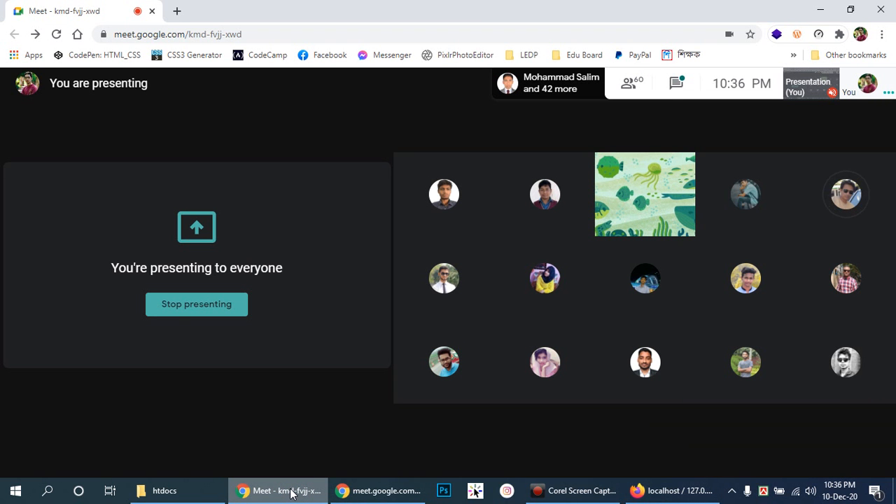
click(291, 493)
click(291, 492)
click(291, 492)
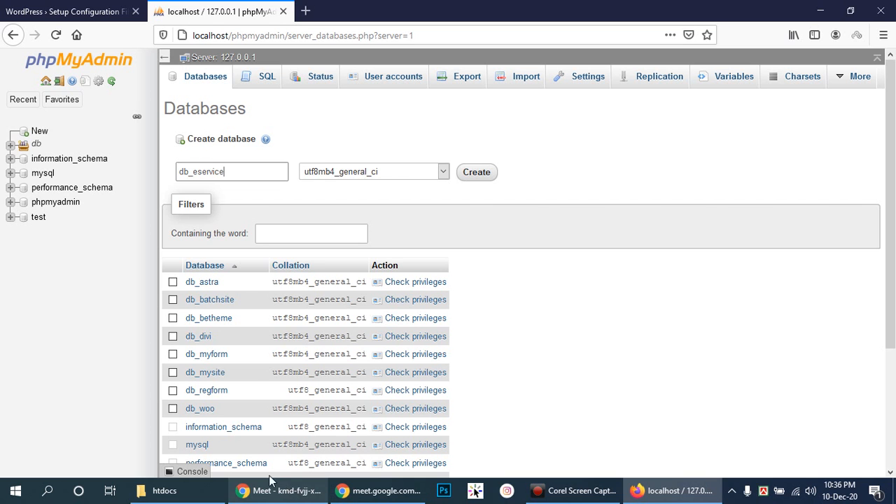
click(255, 175)
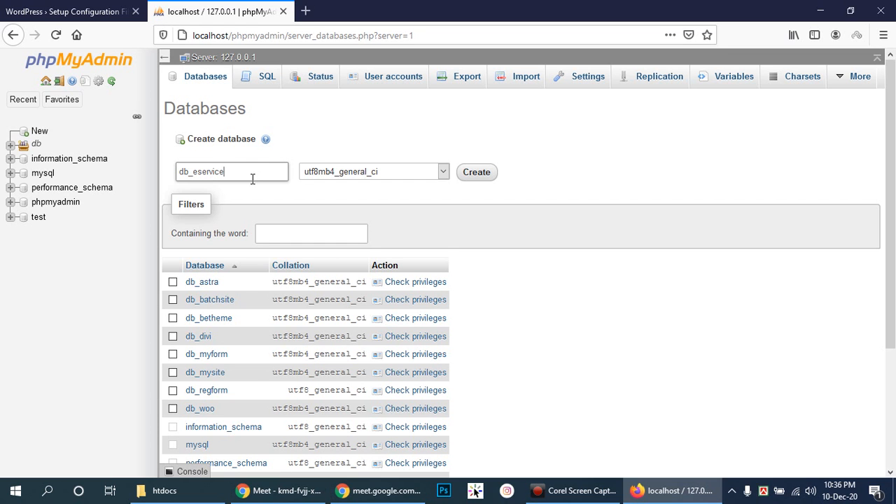
click(257, 172)
click(258, 173)
click(262, 172)
double_click(271, 174)
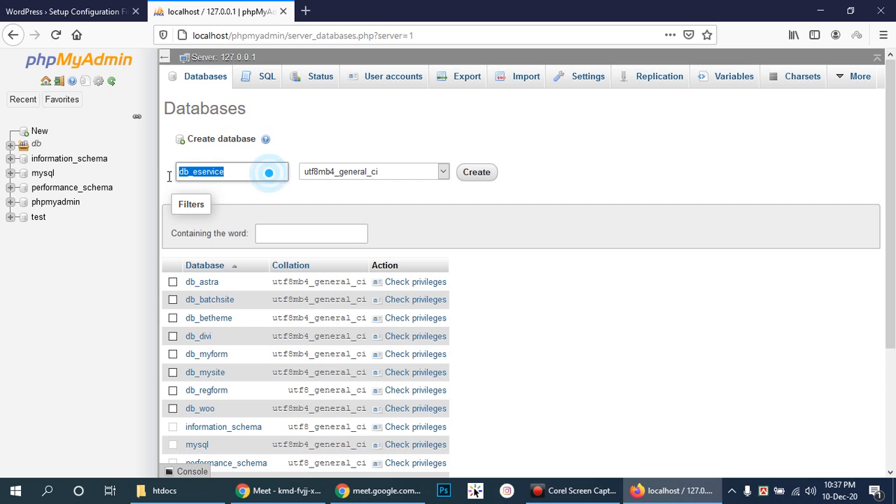
click(239, 172)
double_click(270, 174)
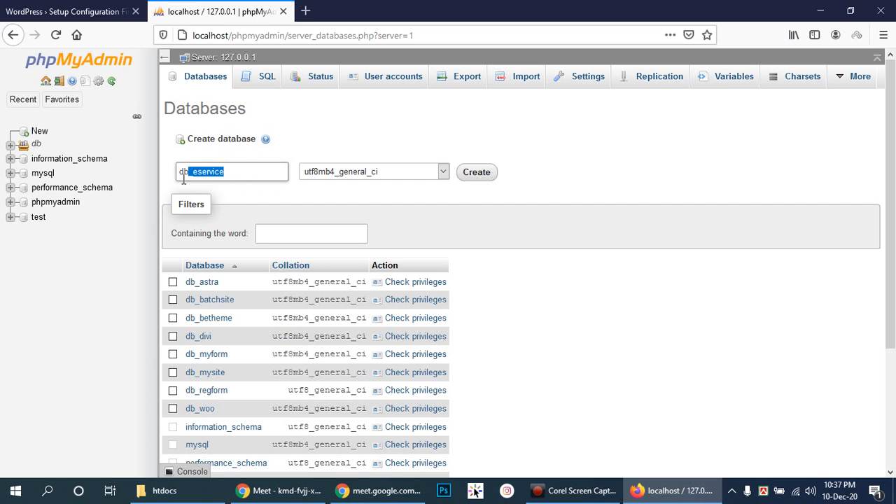
click(240, 172)
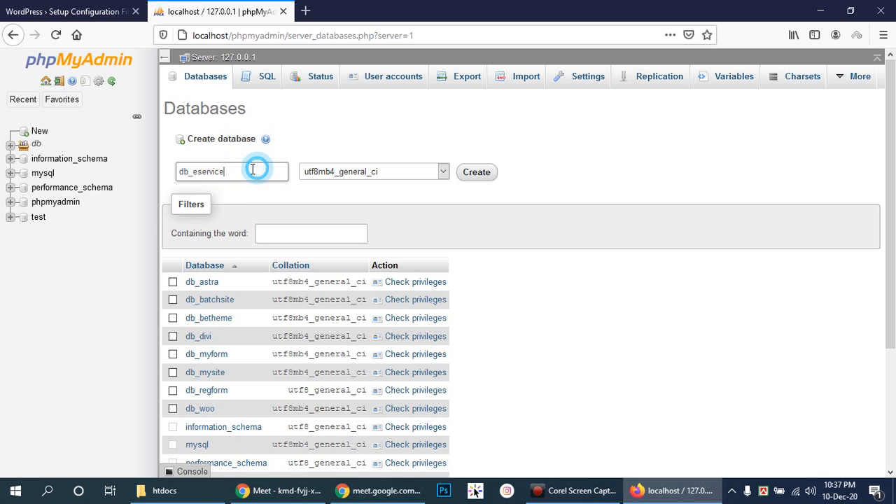
double_click(256, 172)
click(241, 172)
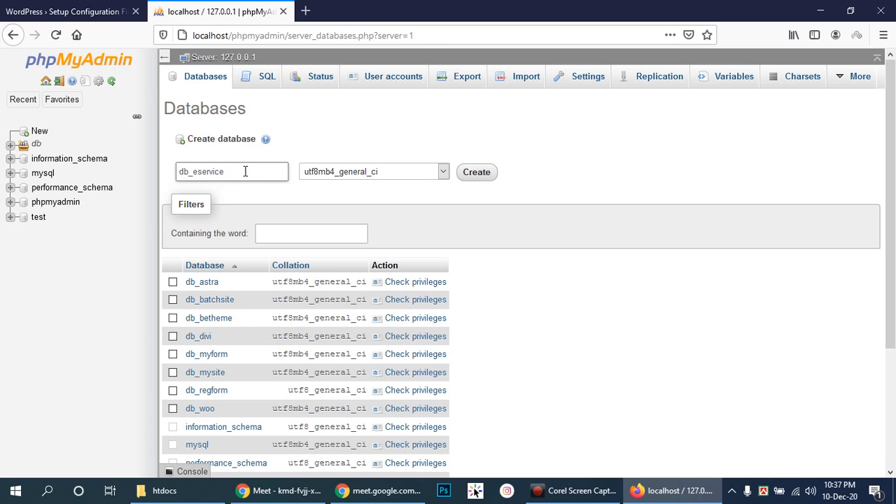
click(91, 12)
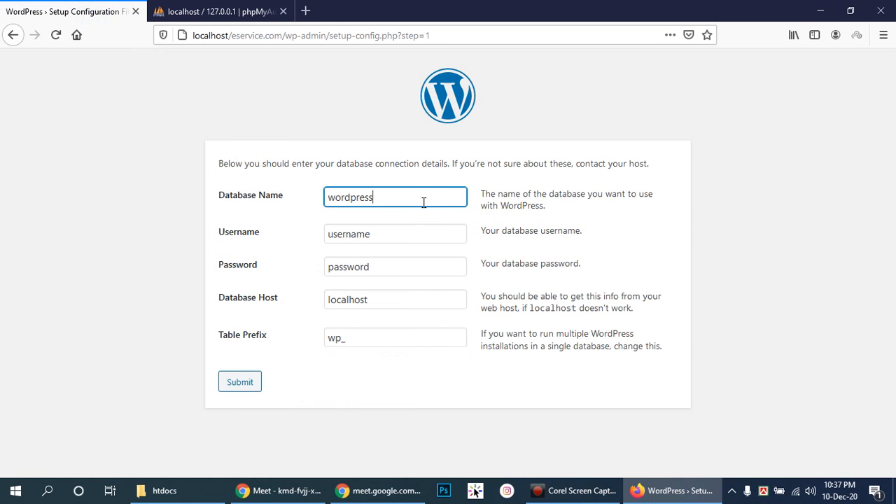
click(203, 13)
double_click(247, 172)
click(280, 172)
click(261, 172)
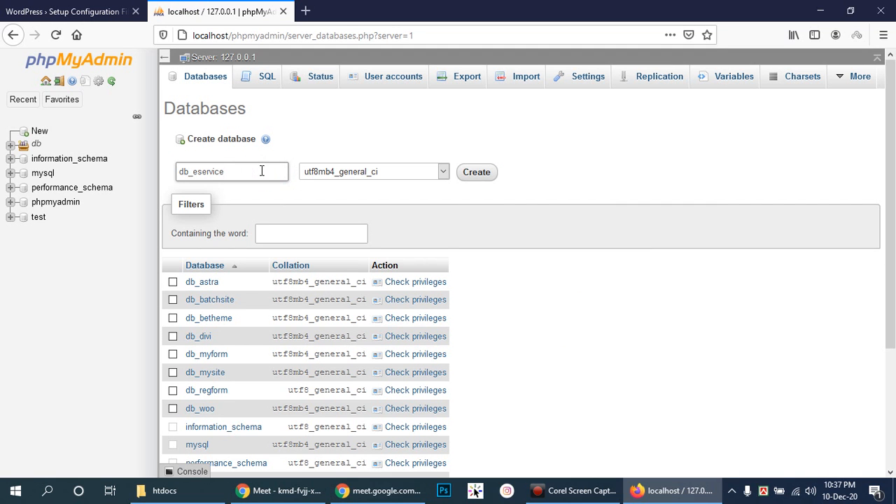
click(482, 175)
- Create db_eservice and open its empty structure page, selecting its name in the URL
click(478, 175)
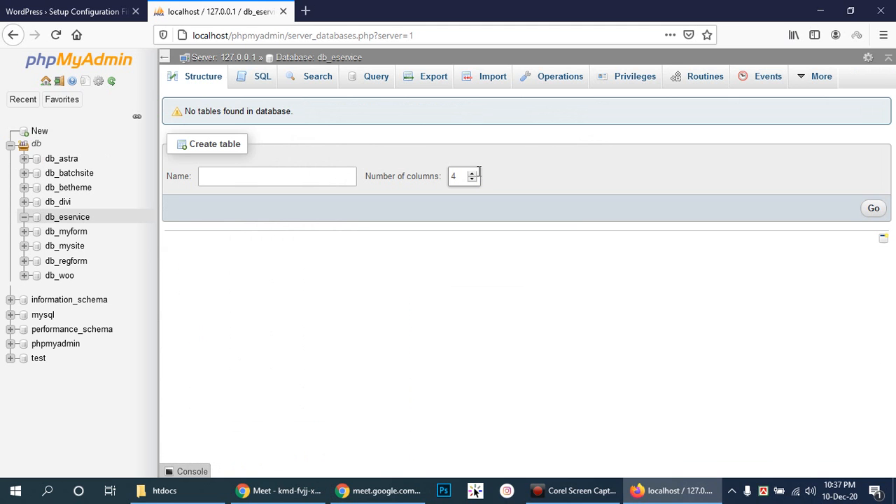
click(73, 221)
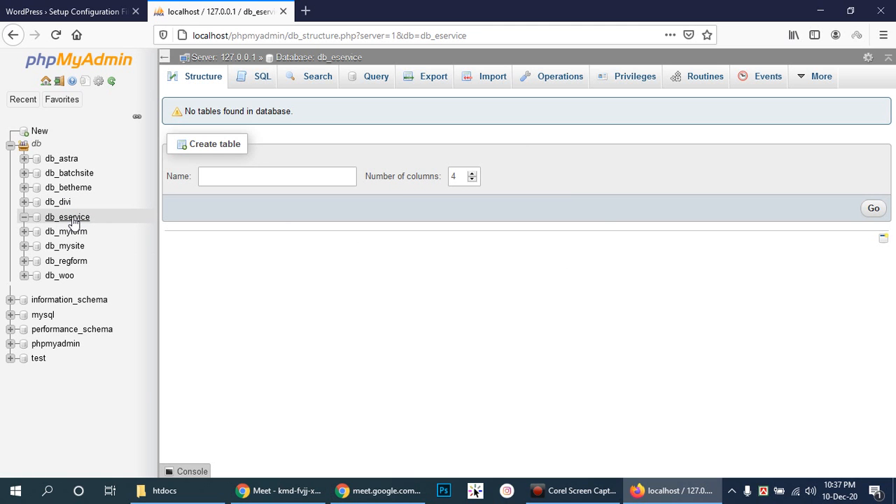
double_click(422, 35)
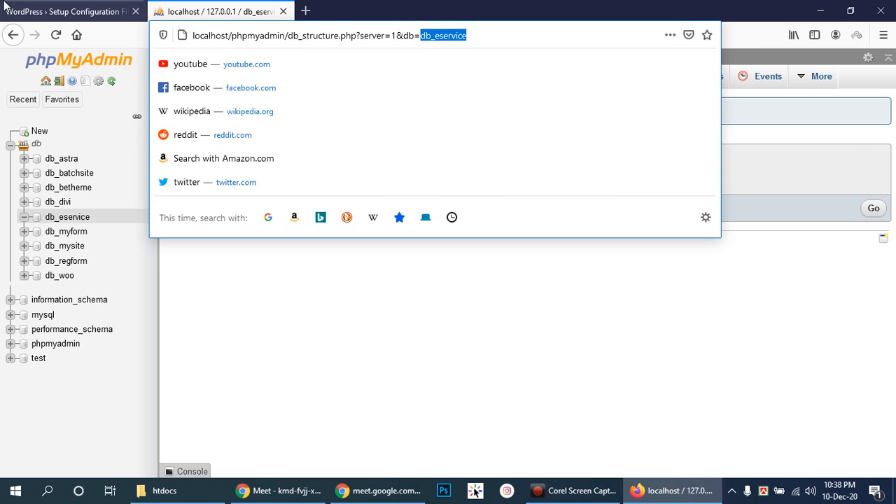
- Select the default 'wordpress' database name on the WordPress setup form, then return to phpMyAdmin
click(32, 8)
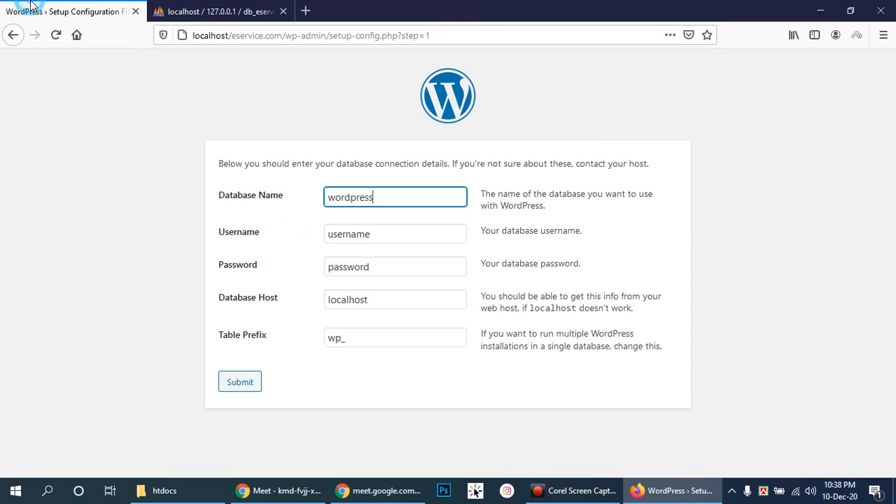
double_click(421, 194)
click(210, 11)
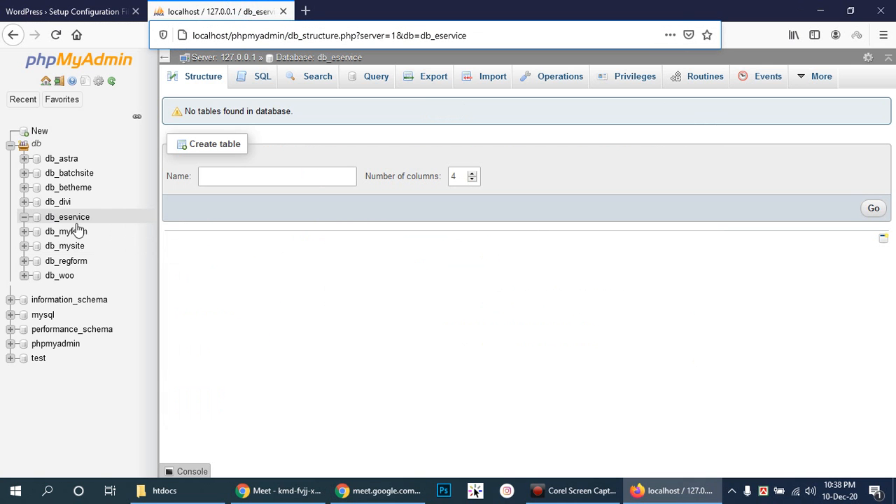
- Enter db_eservice as the Database Name in the WordPress setup form
click(67, 10)
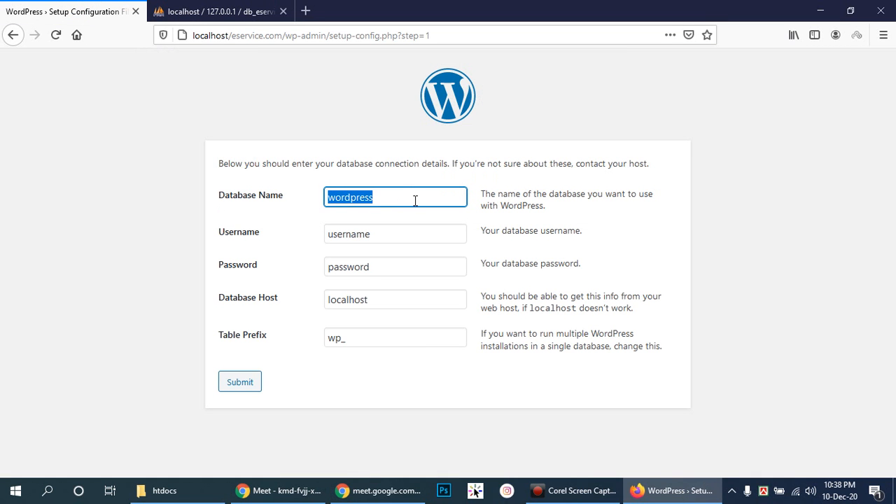
text(db_s)
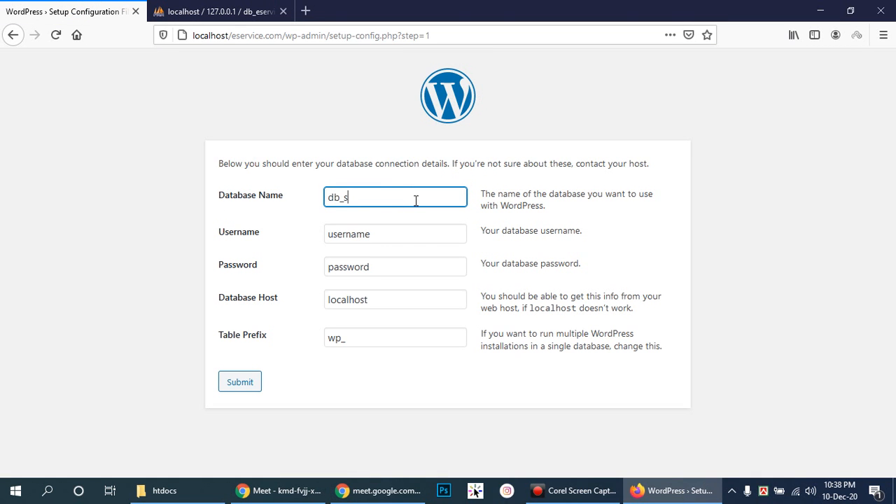
key(BackSpace)
text(eservice)
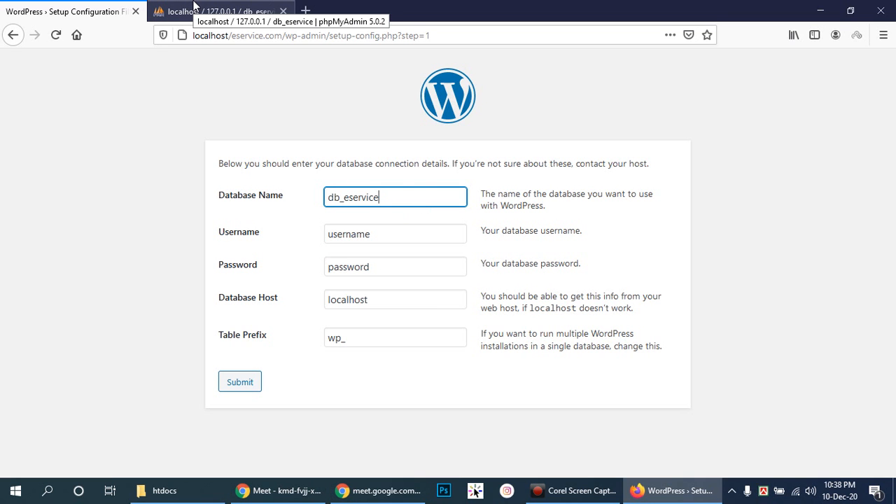
- Cross-check the entered name against the db_eservice database in phpMyAdmin
click(197, 8)
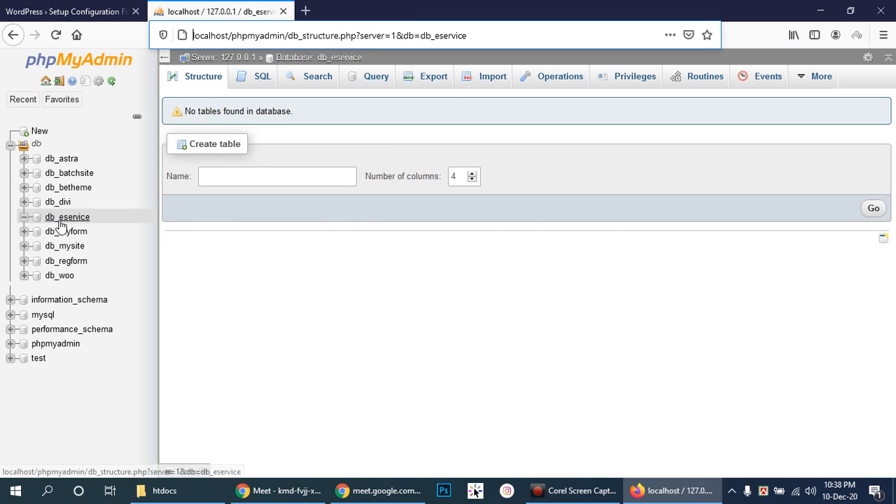
click(368, 59)
drag(318, 61, 383, 62)
key(ctrl+c)
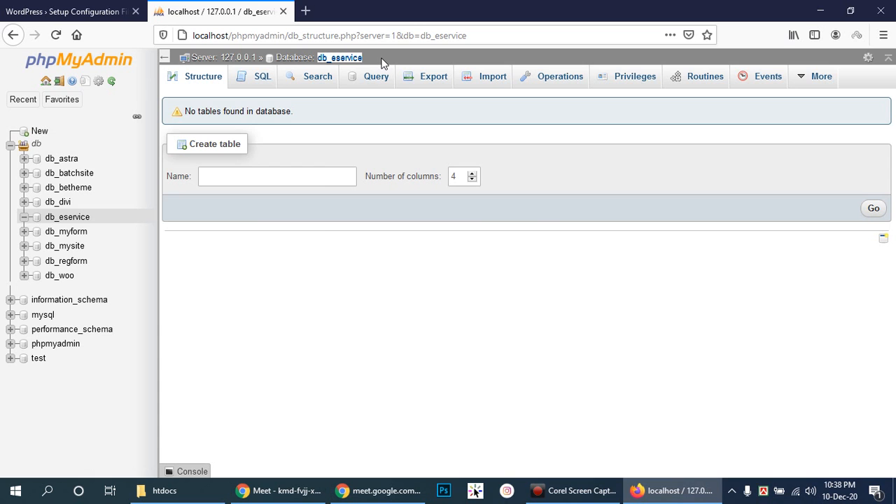
click(80, 11)
drag(409, 199, 290, 194)
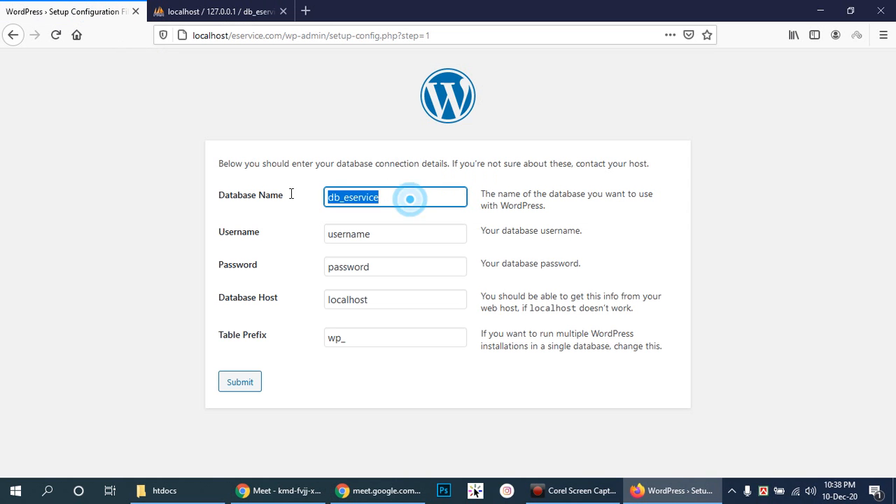
key(ctrl+v)
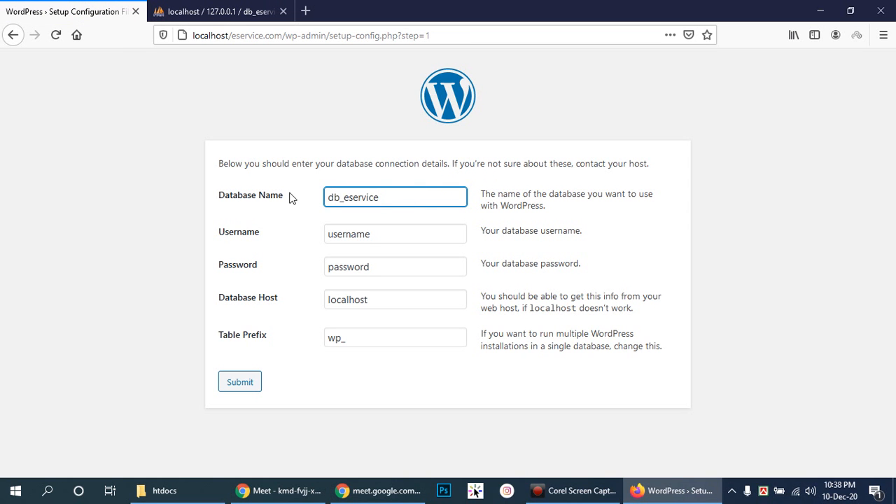
double_click(403, 200)
click(217, 11)
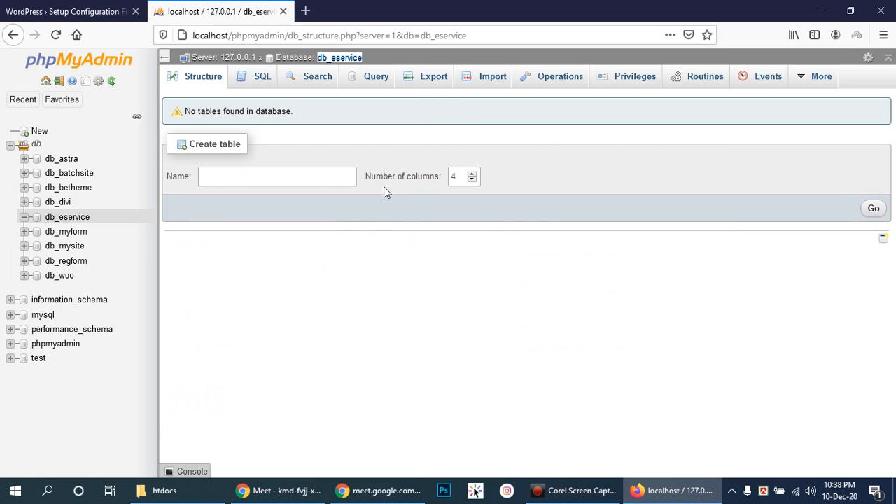
click(90, 9)
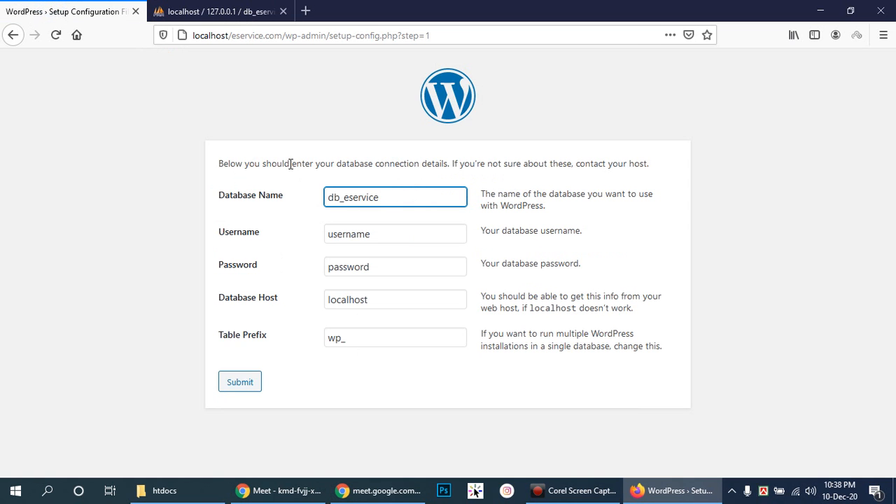
- Set the database username to root and leave the password field empty
drag(408, 236, 315, 233)
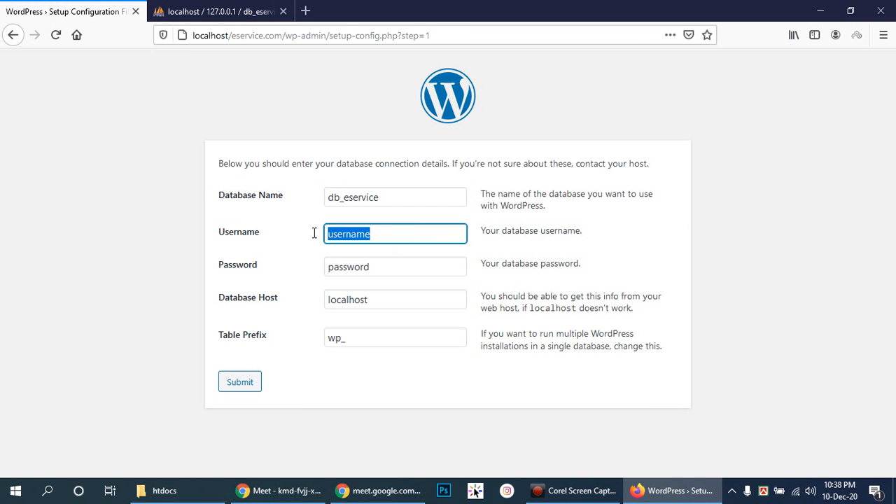
text(root)
drag(410, 267, 322, 269)
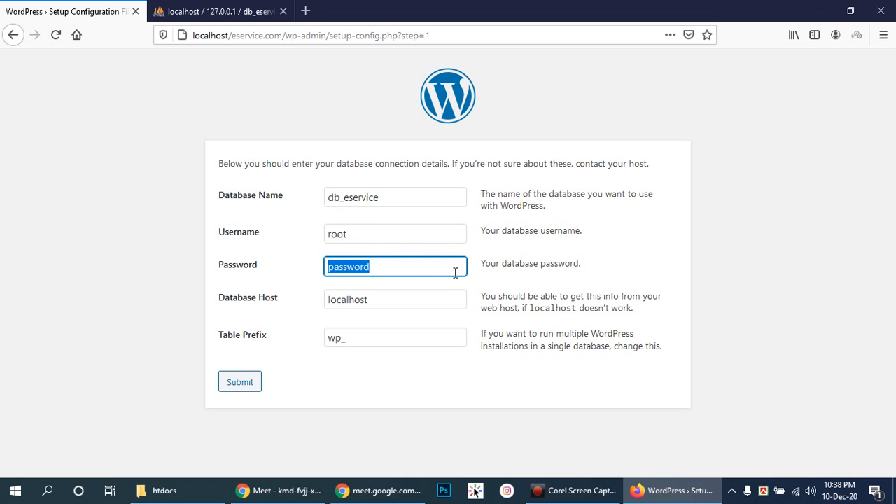
key(BackSpace)
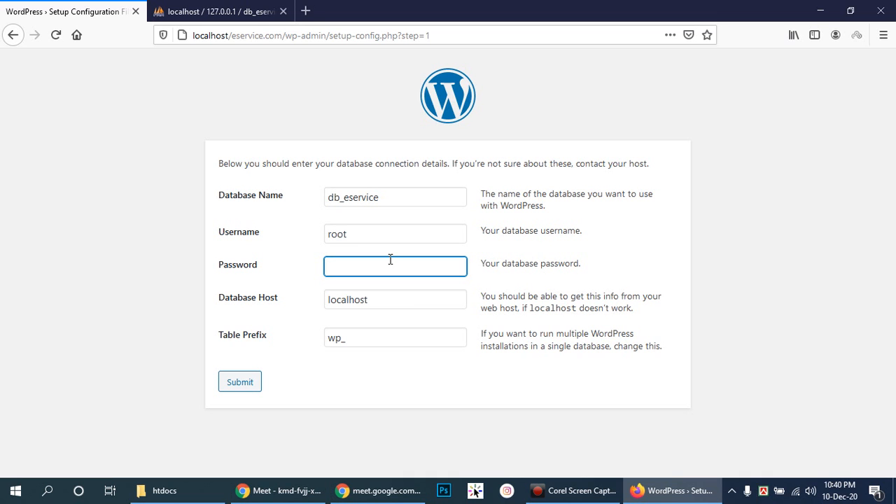
click(404, 263)
- Submit the connection details and start the WordPress installation
click(242, 383)
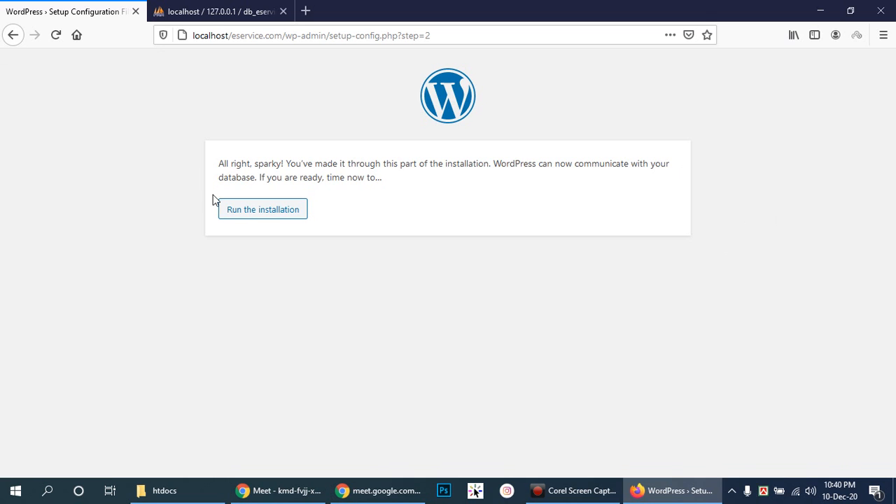
click(262, 212)
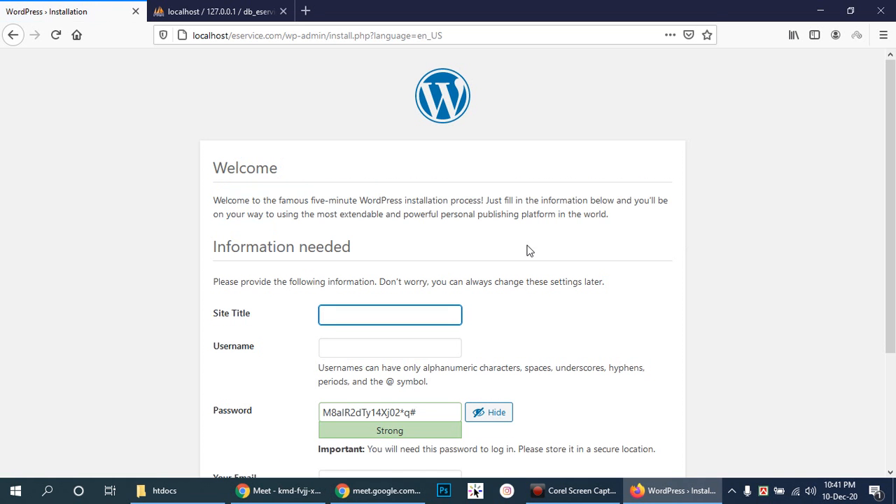
- Enter E-Service as the site title
scroll(522, 252, down, 3)
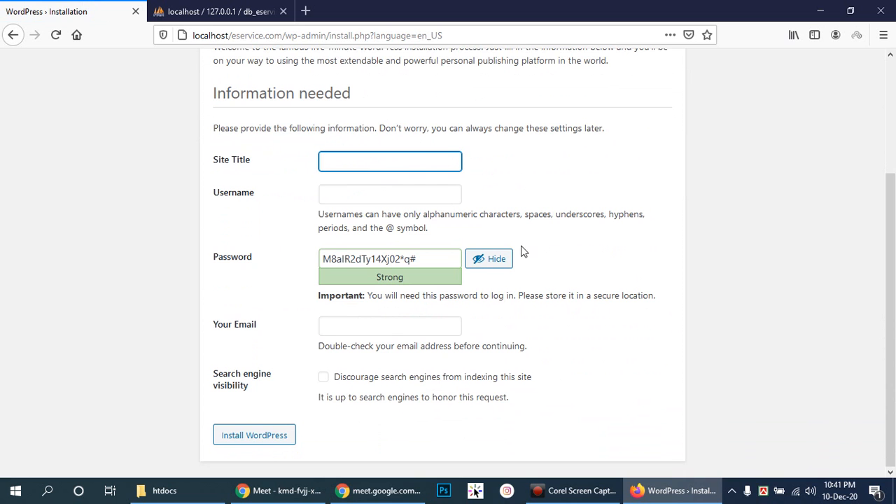
scroll(522, 251, up, 3)
scroll(522, 250, down, 3)
drag(892, 308, 894, 279)
scroll(891, 262, down, 2)
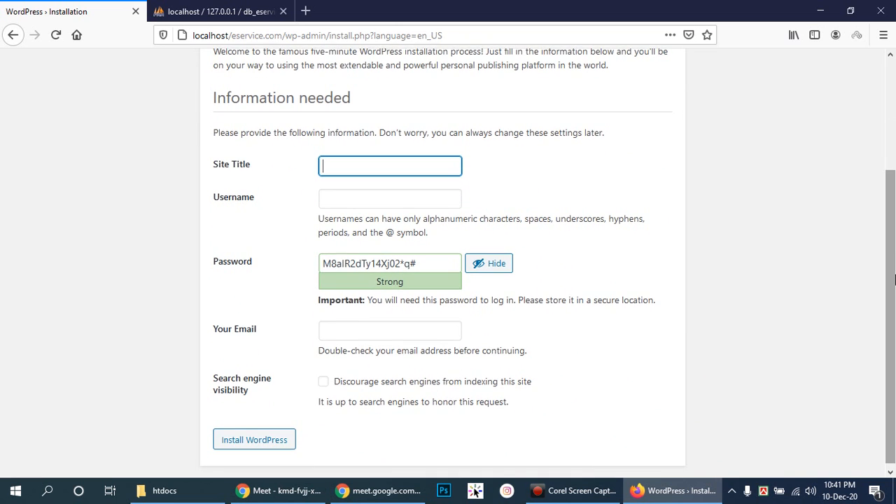
click(373, 172)
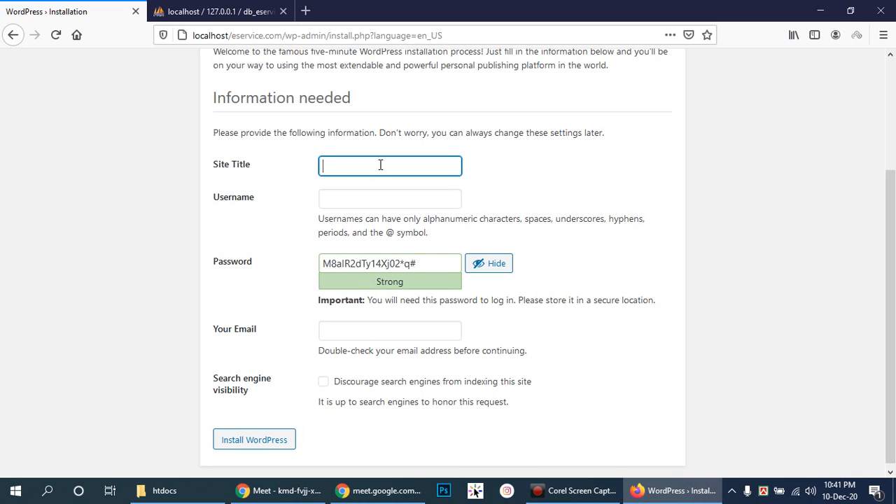
click(402, 167)
text(E-Service)
- Set the username to admin with a weak password and confirm its use
click(394, 197)
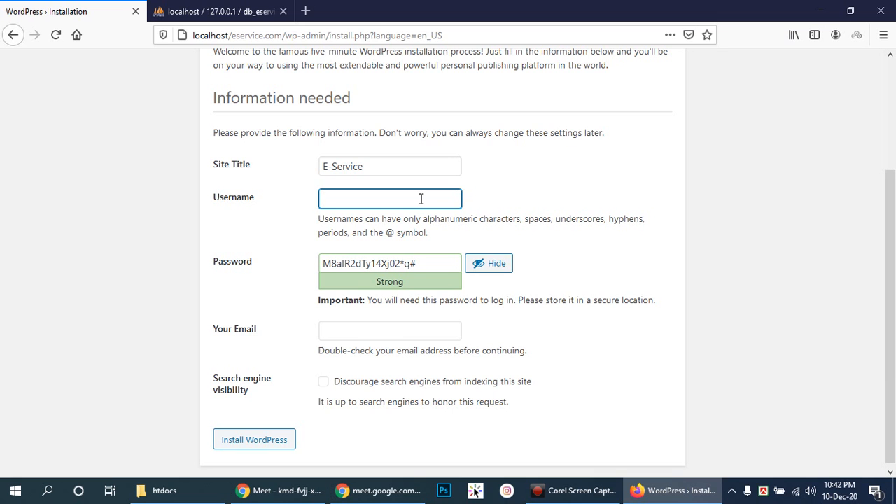
text(admin)
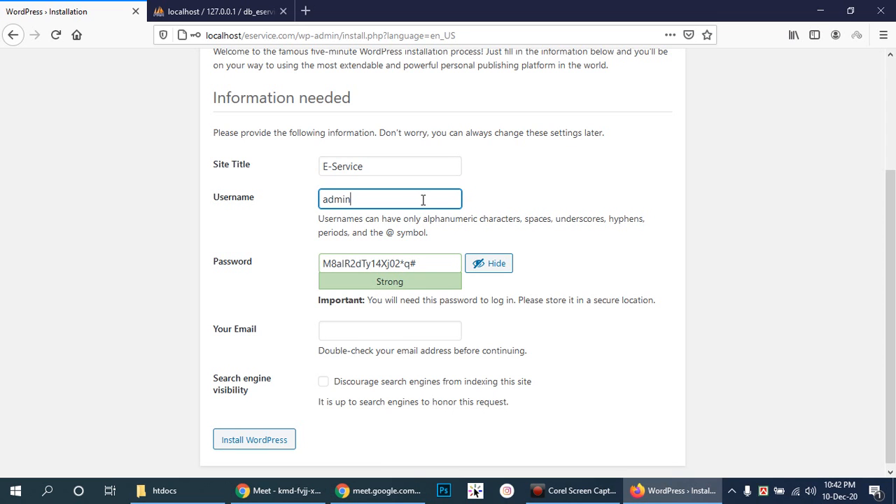
drag(437, 264, 300, 266)
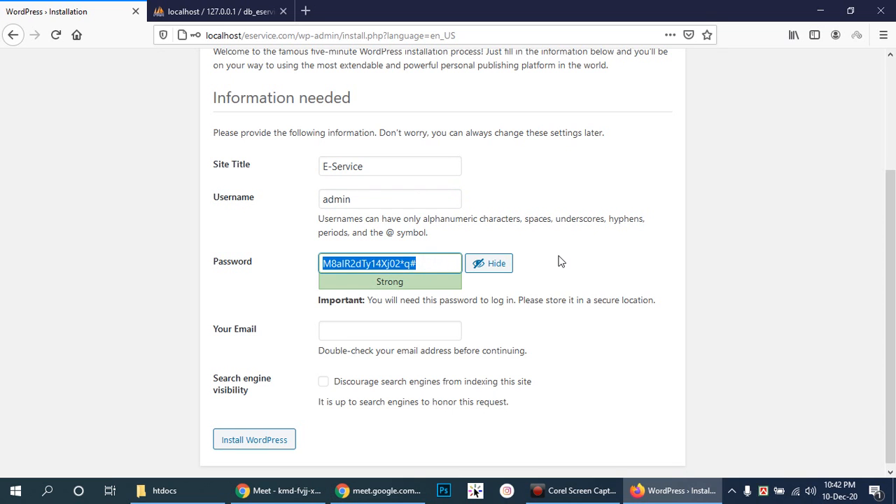
text(admin)
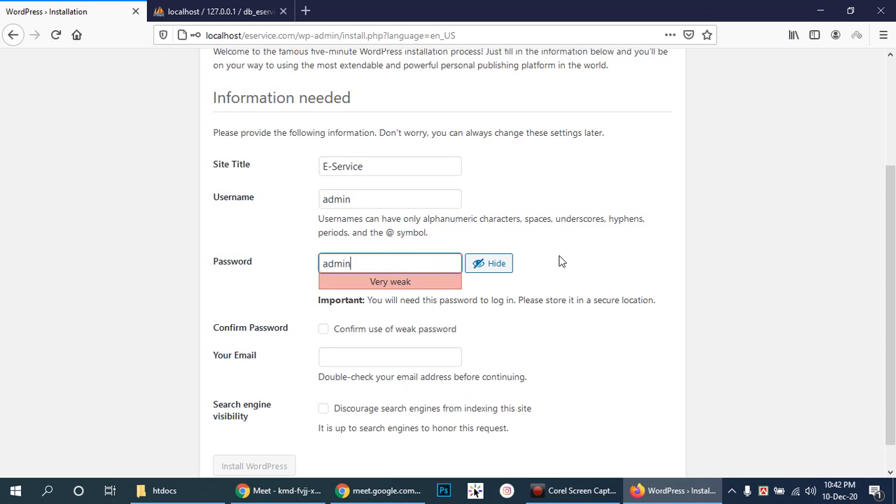
scroll(558, 260, down, 1)
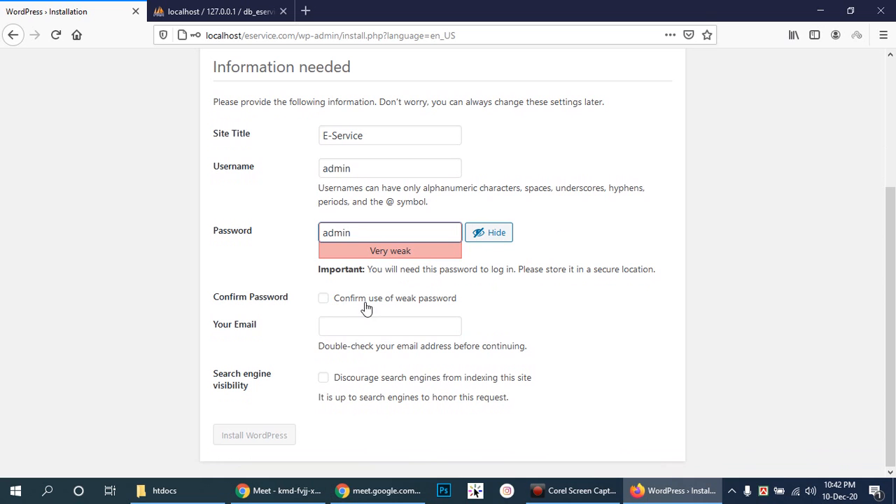
drag(376, 233, 314, 232)
click(376, 234)
drag(376, 234, 321, 233)
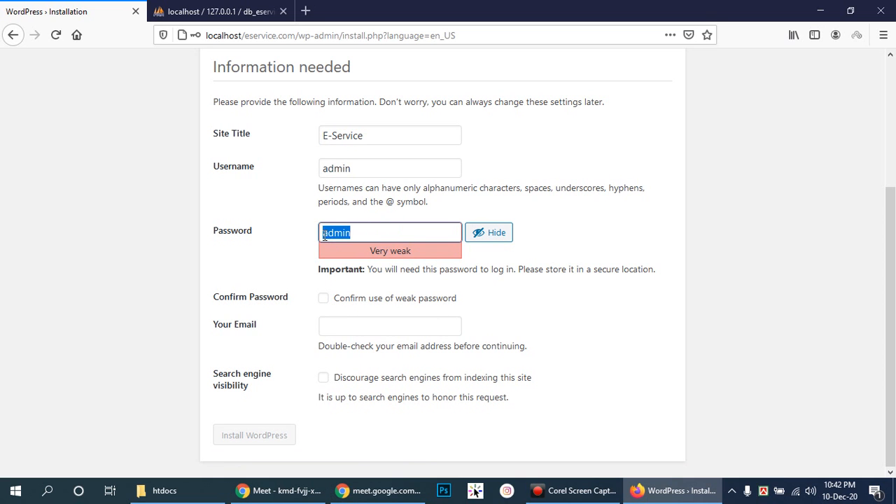
click(324, 299)
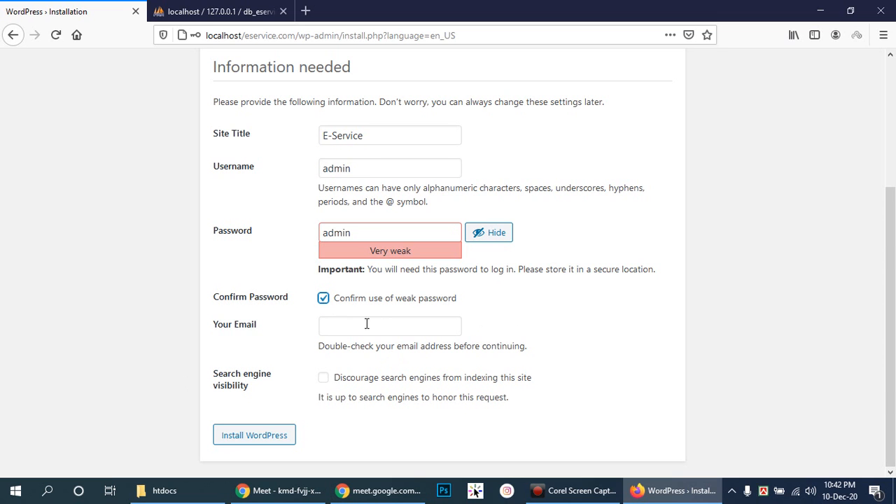
- Fill in the administrator's e-mail address and submit the installation
click(405, 327)
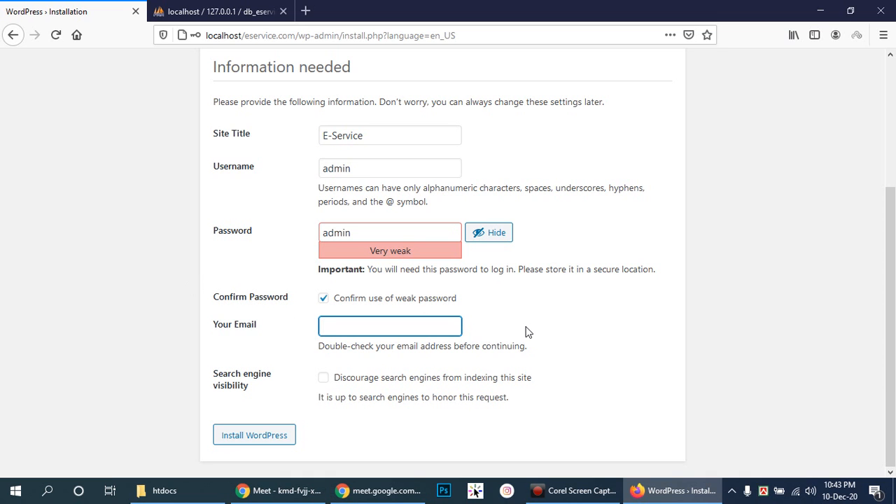
click(404, 334)
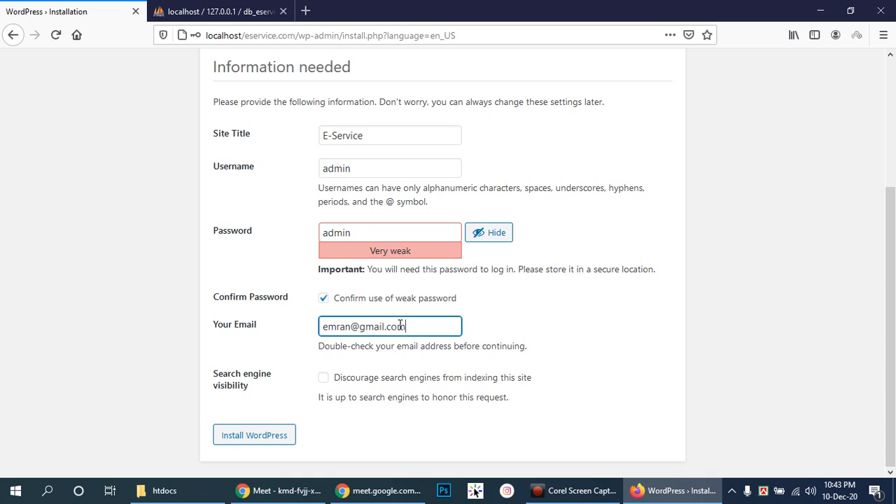
drag(448, 326, 314, 334)
click(424, 321)
drag(429, 323, 251, 326)
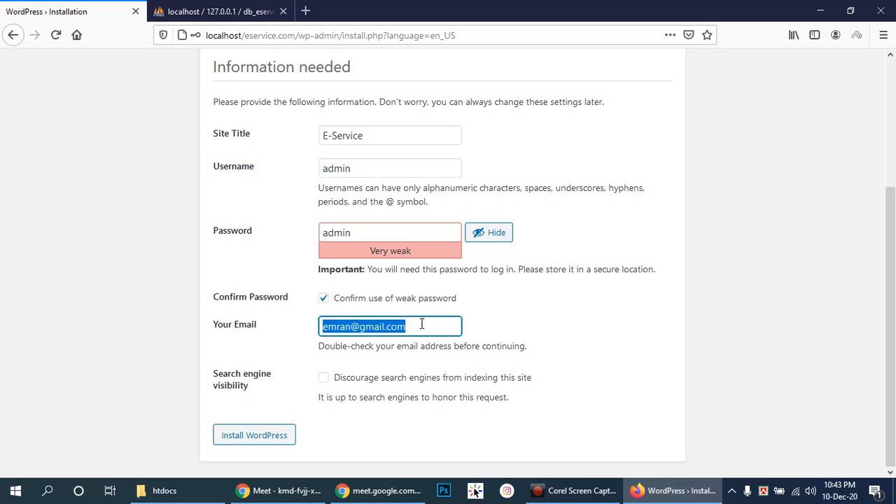
click(422, 323)
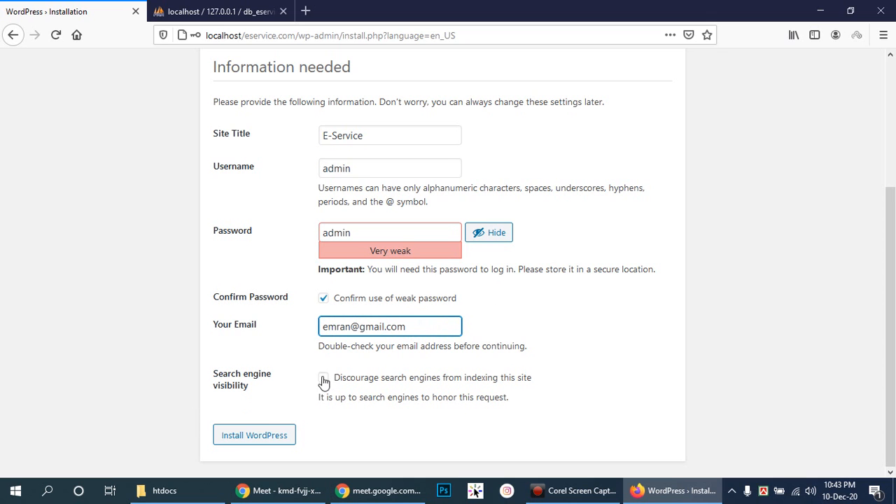
click(256, 436)
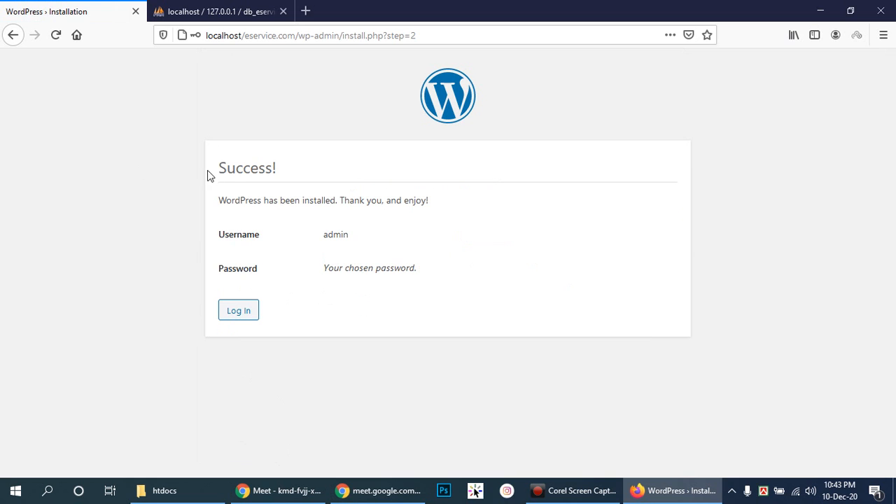
- Go from the Success! page to the E-Service login page
drag(223, 173, 311, 170)
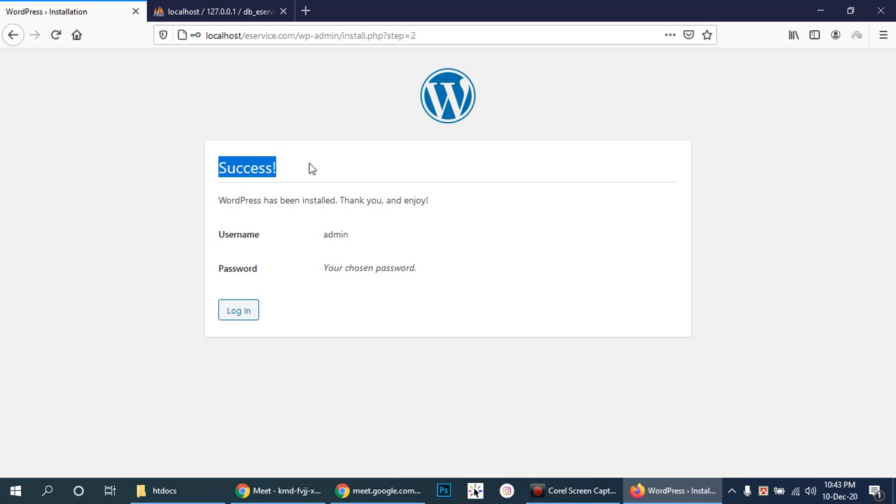
click(239, 312)
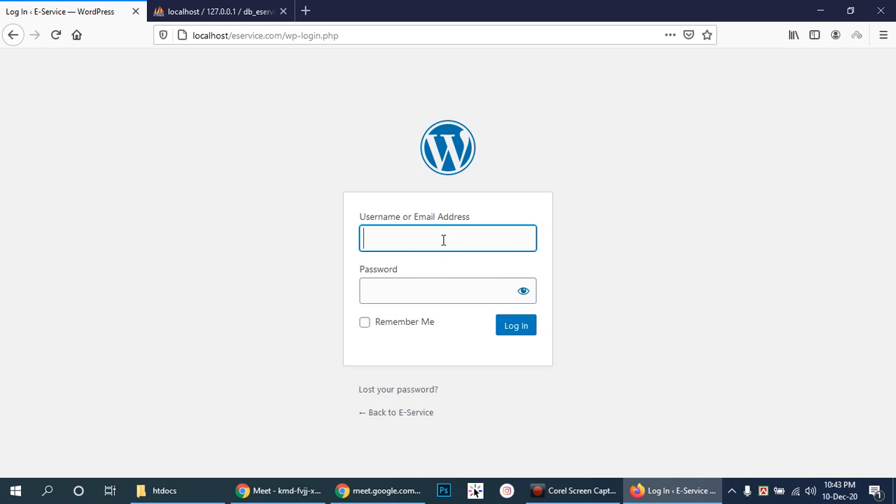
- Log in with the admin username and password, checking the password via the eye icon
text(dmin)
click(443, 290)
text(******)
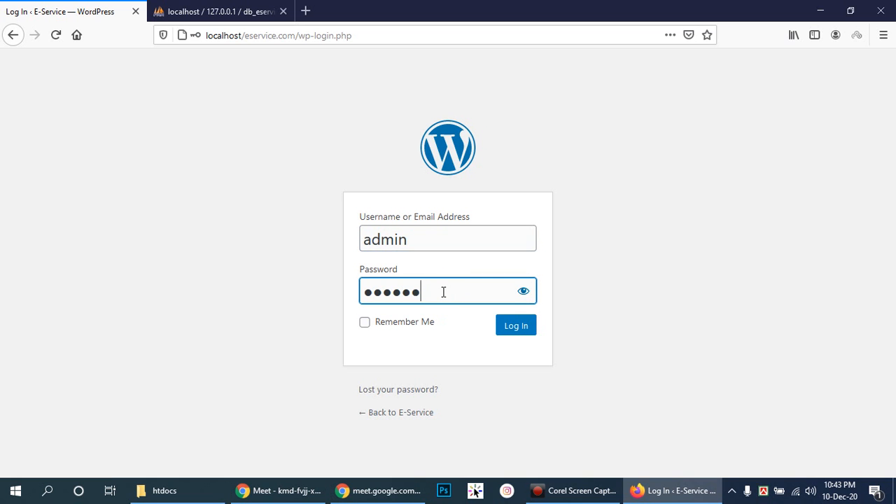
key(BackSpace)
key(BackSpace)
key(BackSpace)
key(BackSpace)
key(BackSpace)
text(*****)
click(523, 297)
click(524, 297)
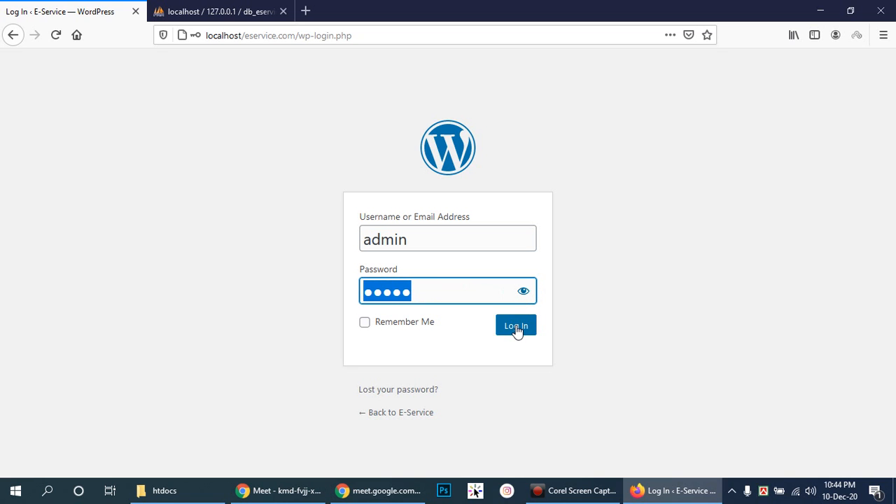
click(516, 328)
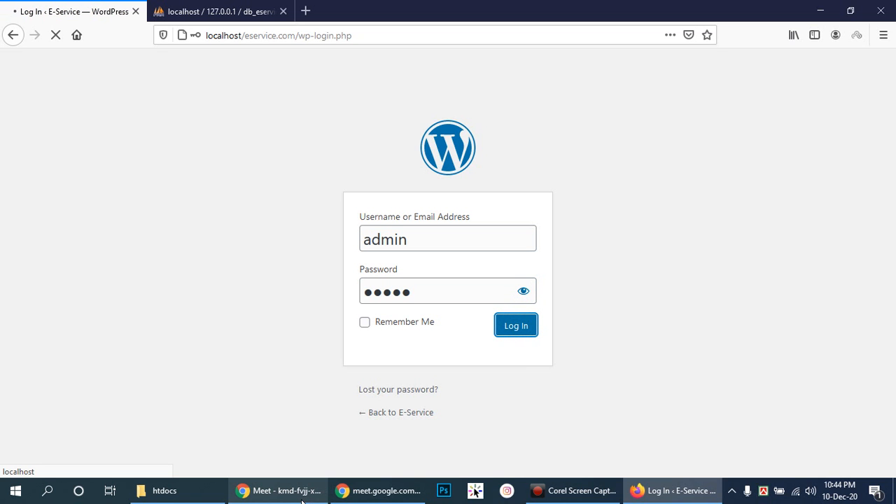
mouse_move(302, 501)
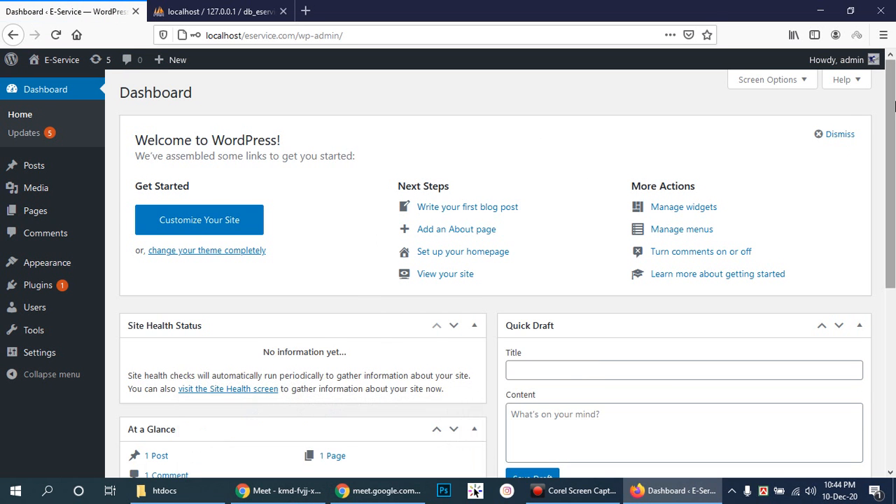
mouse_move(892, 102)
mouse_down()
mouse_move(895, 123)
mouse_move(893, 102)
mouse_up()
- Bring the Google Meet presentation window in front of the Dashboard
mouse_move(891, 148)
mouse_down()
mouse_move(893, 126)
mouse_move(891, 144)
mouse_up()
click(250, 500)
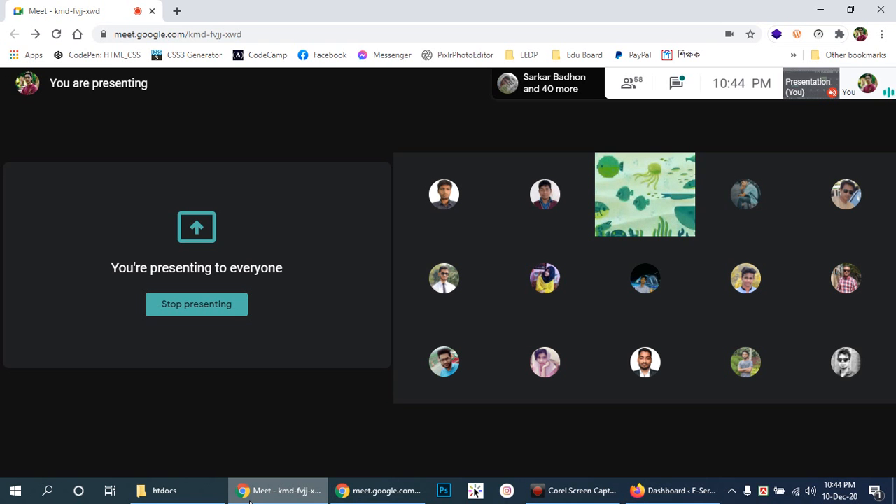
- Switch from the Meet call back to the Firefox E-Service Dashboard
mouse_move(207, 459)
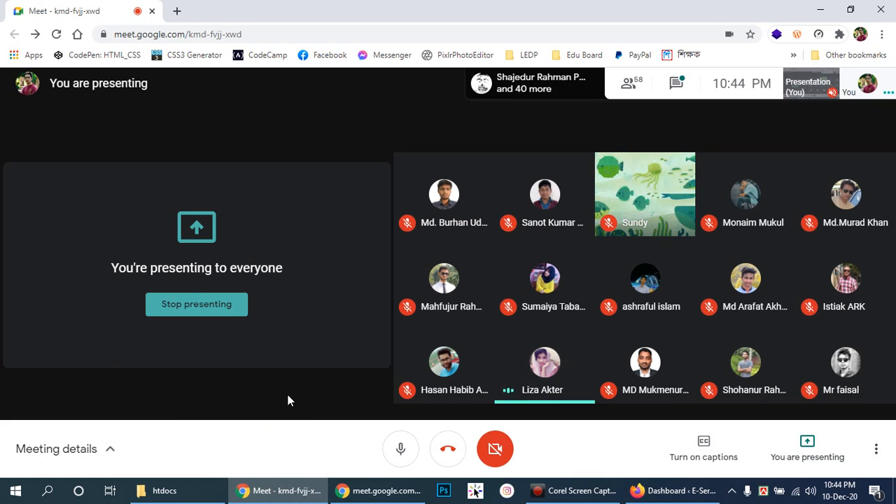
mouse_move(669, 497)
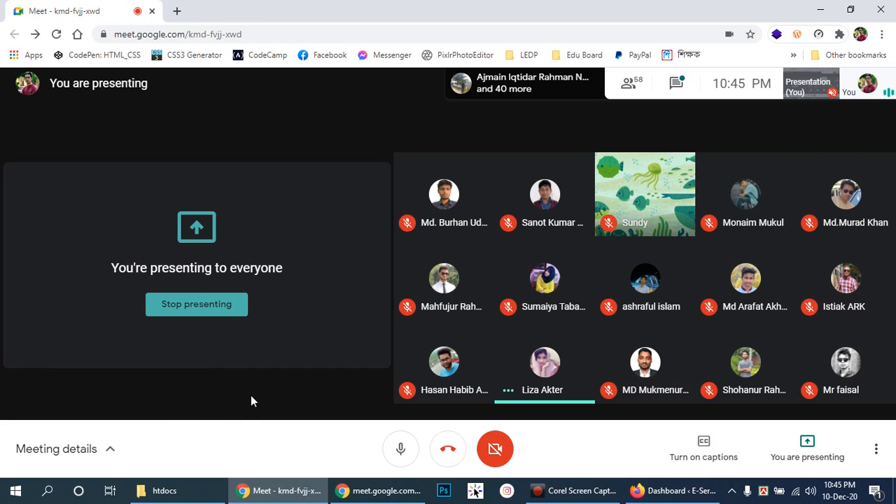
click(673, 491)
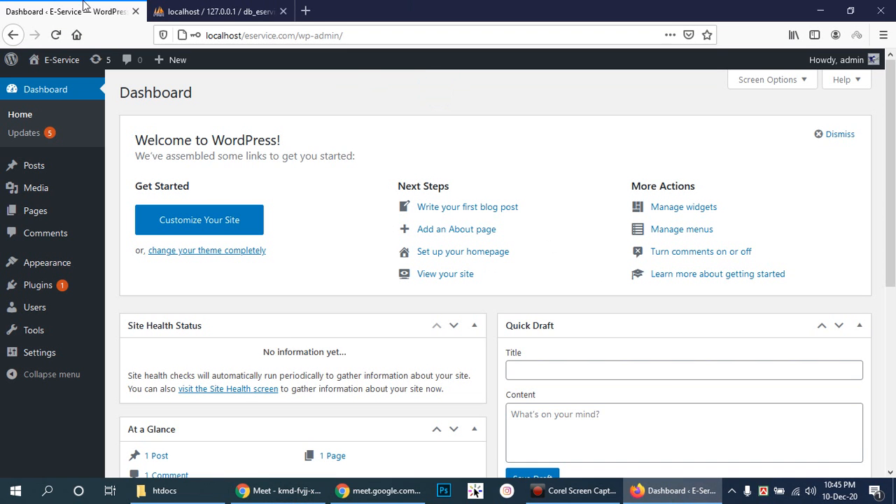
- Open the Skype chat, download the shared lastassesment.zip, and close Skype
click(732, 491)
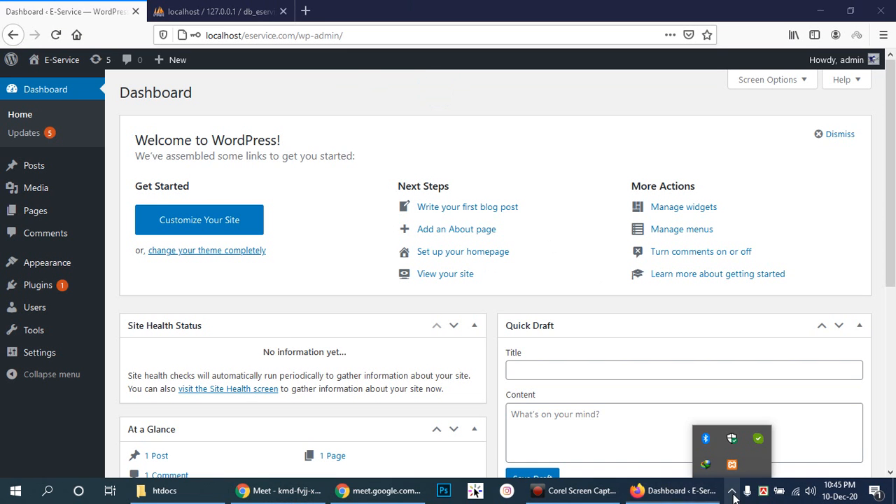
click(759, 440)
scroll(297, 372, down, 3)
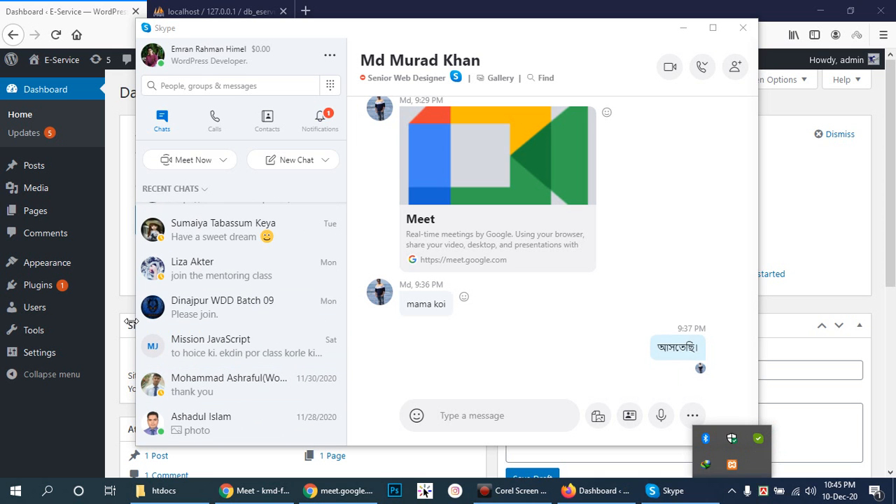
click(215, 236)
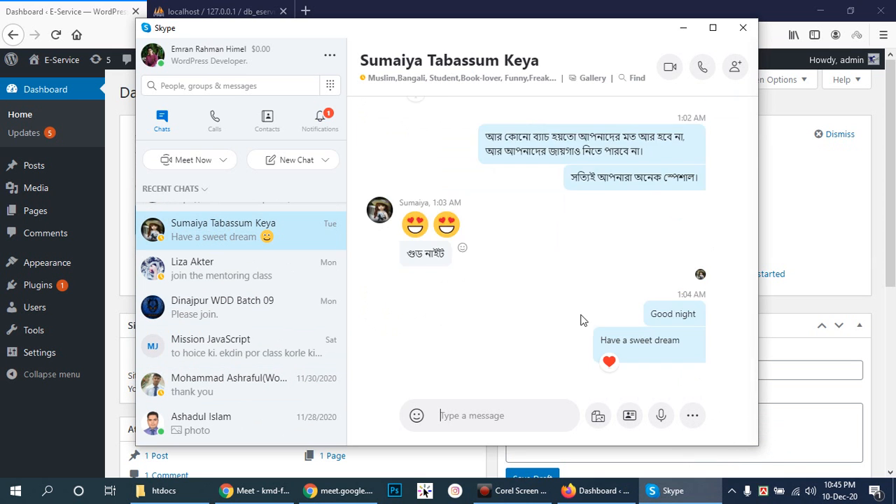
scroll(581, 320, up, 10)
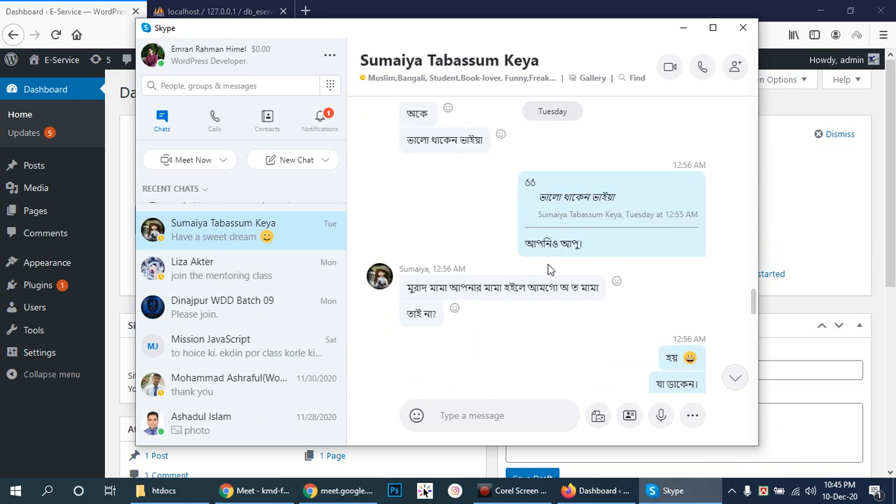
scroll(549, 270, up, 15)
scroll(558, 259, up, 20)
scroll(558, 263, down, 8)
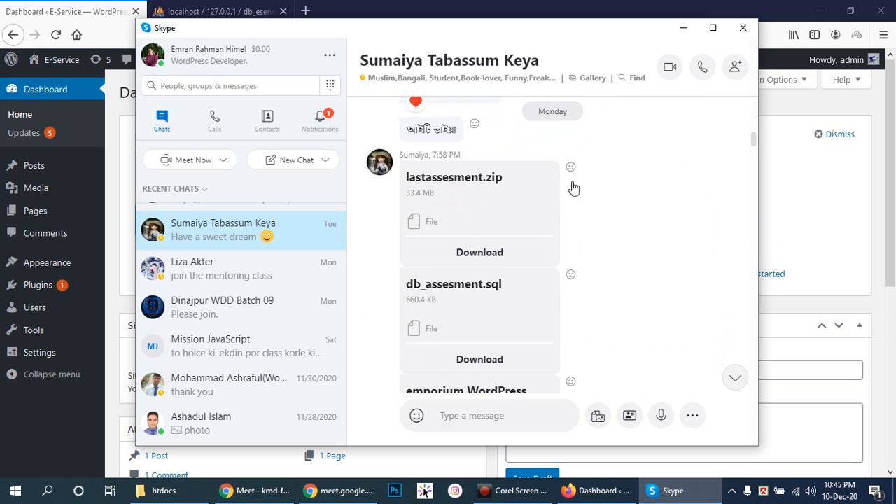
scroll(558, 263, down, 1)
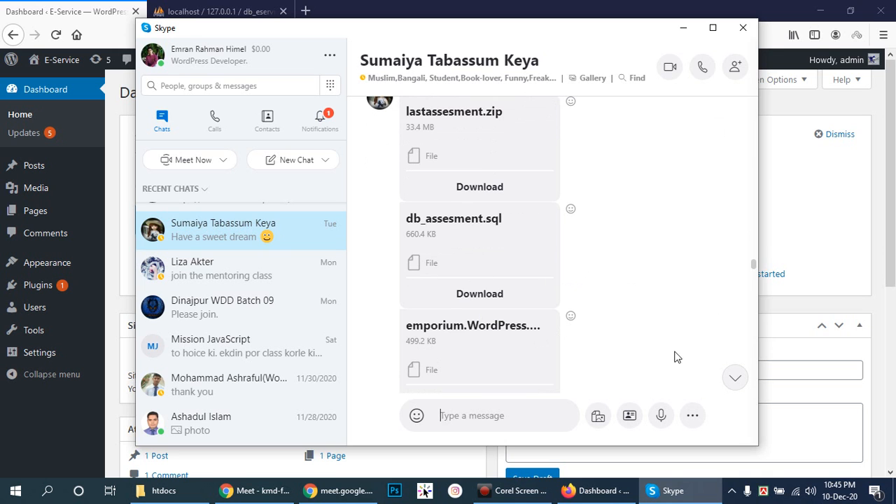
click(467, 185)
click(744, 26)
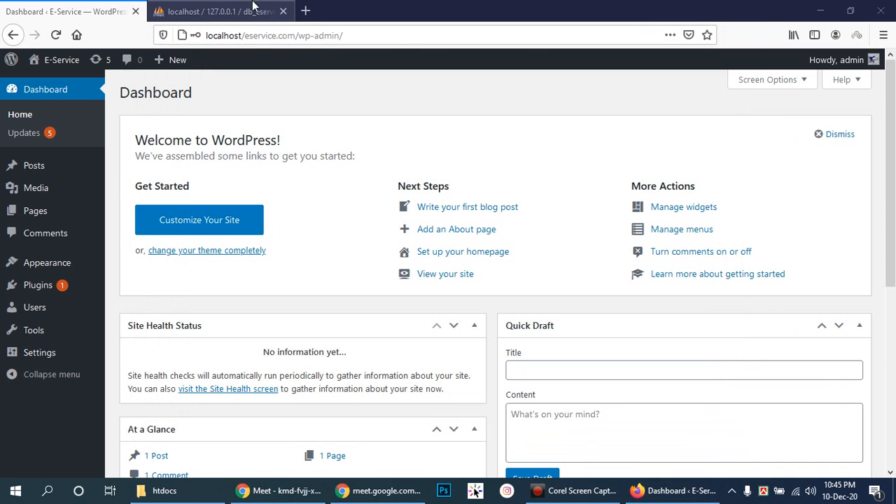
- Load wordpress.com in a new Firefox tab
click(304, 11)
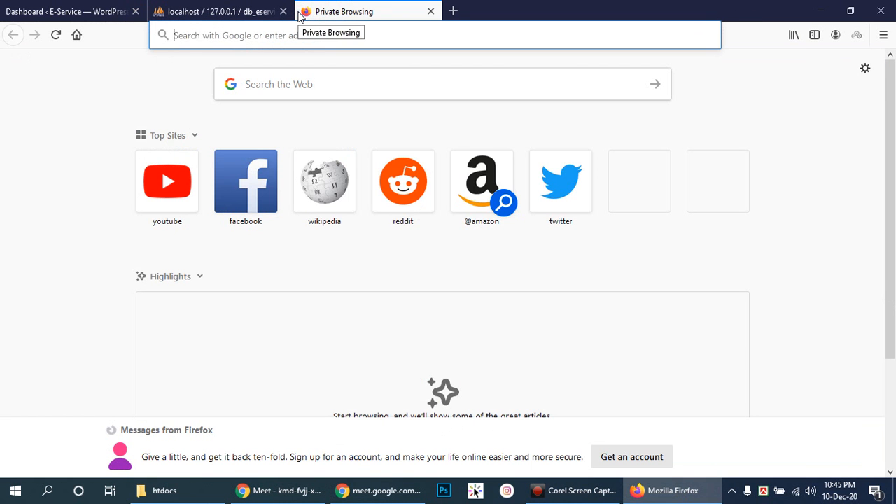
text(wordpres)
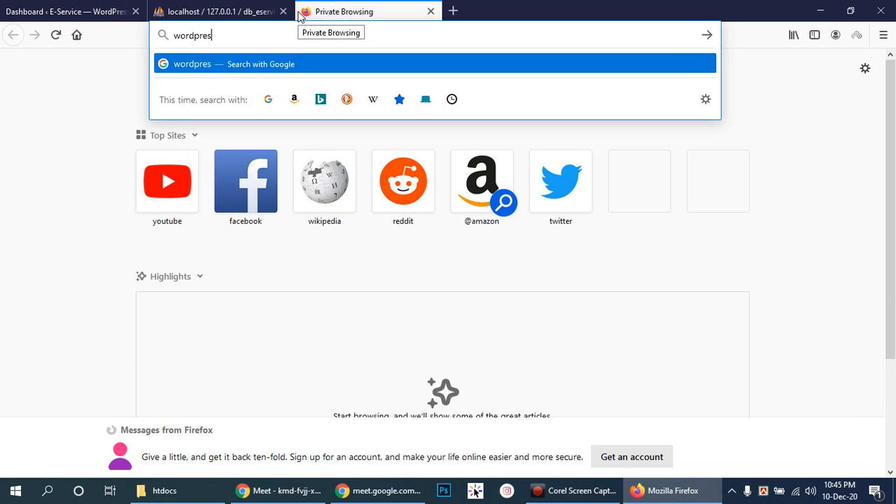
text(s.com)
key(Return)
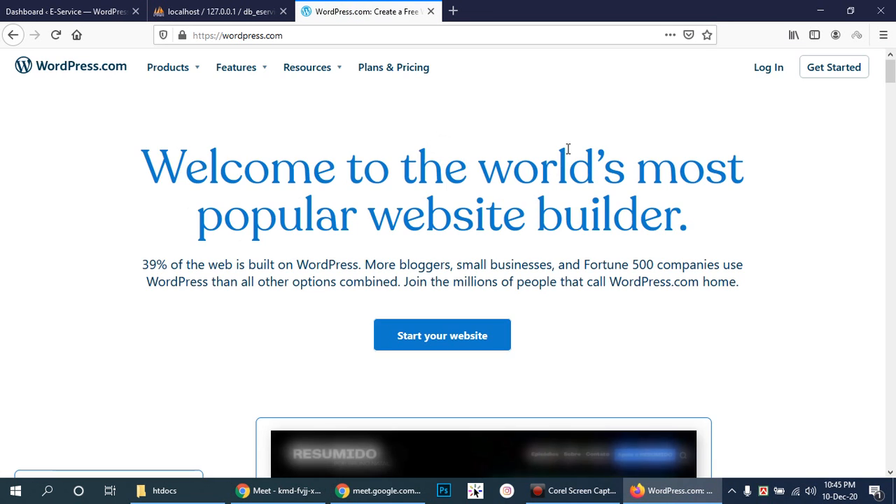
mouse_move(892, 70)
mouse_down()
mouse_move(893, 96)
mouse_move(893, 58)
mouse_move(893, 144)
mouse_move(893, 74)
mouse_up()
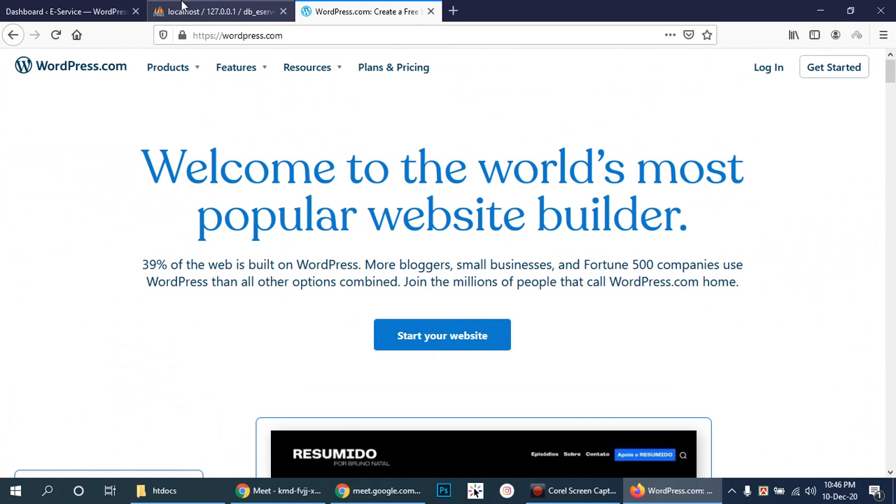
- Flip between the phpMyAdmin, WordPress.com and Dashboard tabs, ending on the Dashboard
click(214, 10)
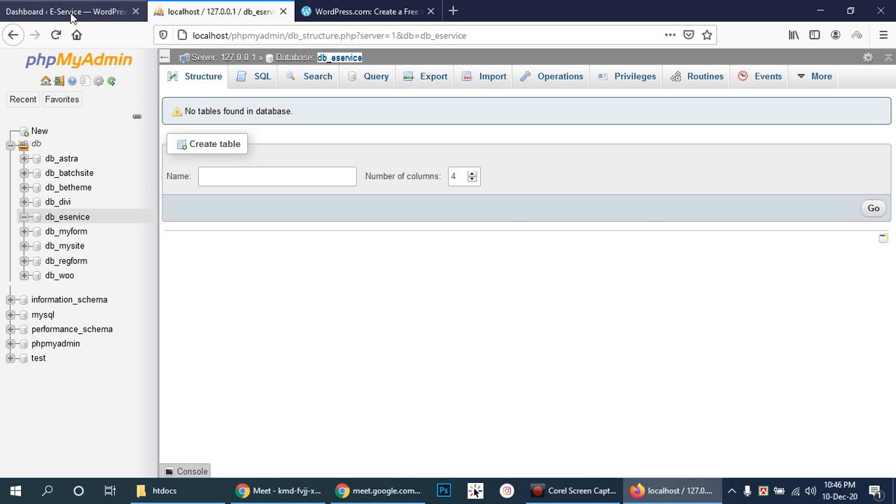
click(399, 10)
click(78, 10)
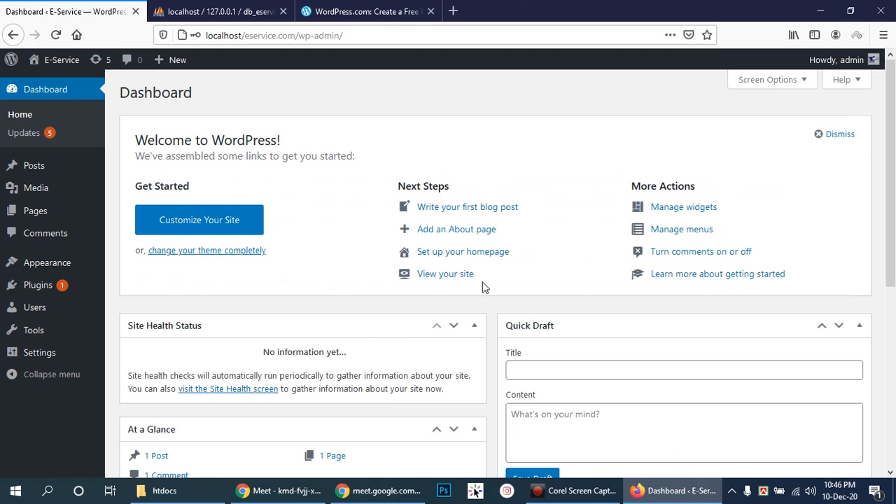
click(368, 10)
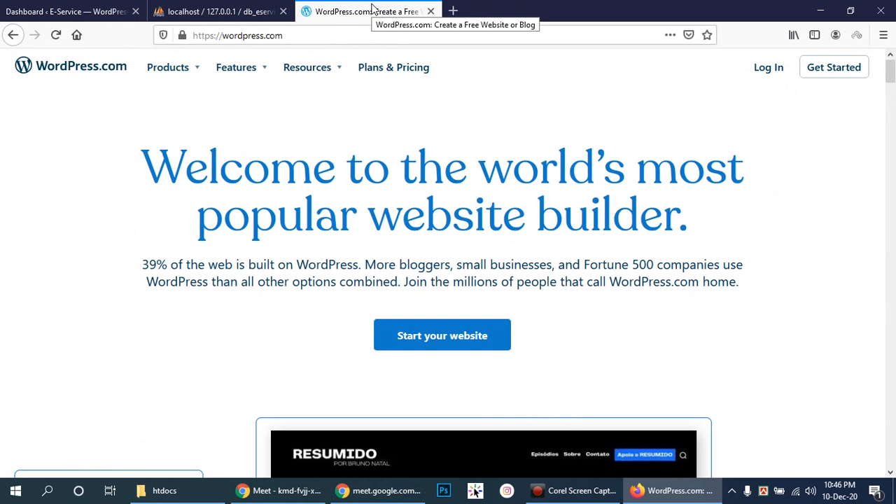
click(91, 9)
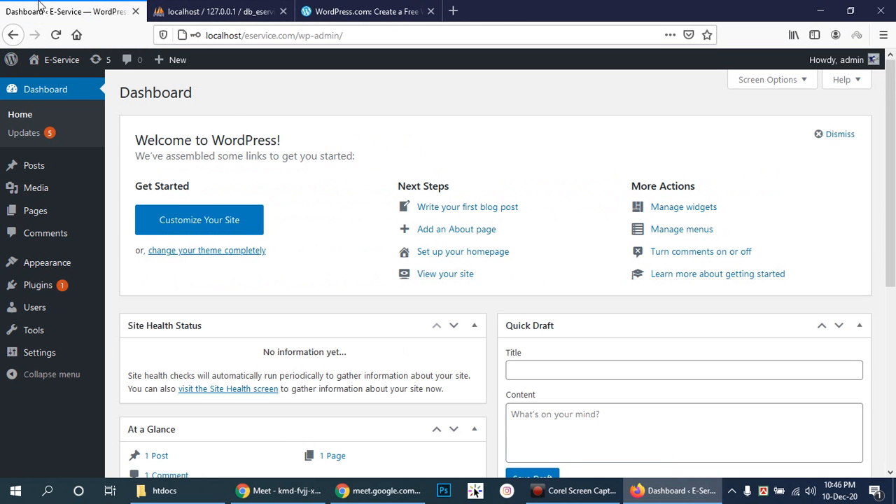
- Search the web for 'xammp' and open the XAMPP Installers and Downloads page
click(245, 6)
click(40, 6)
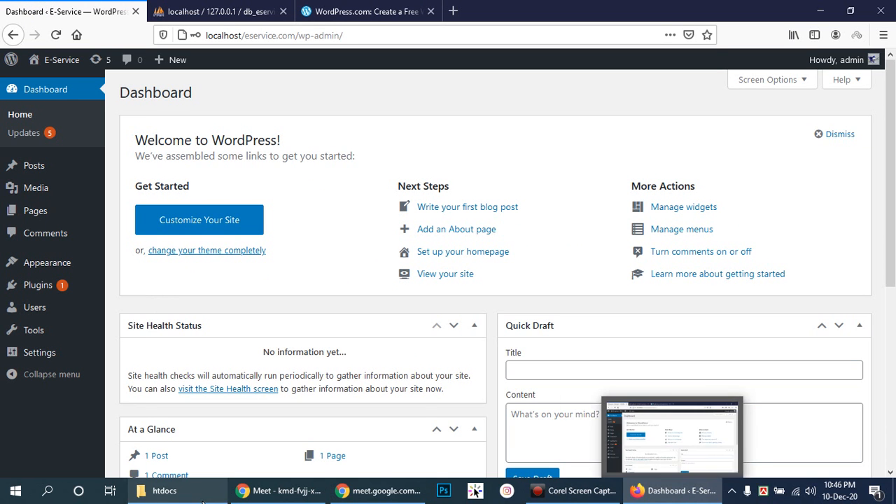
key(ctrl+t)
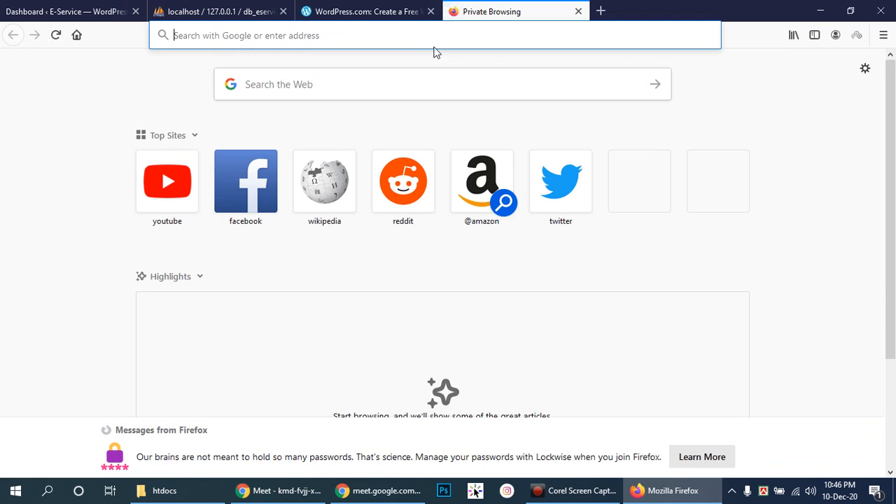
text(xa)
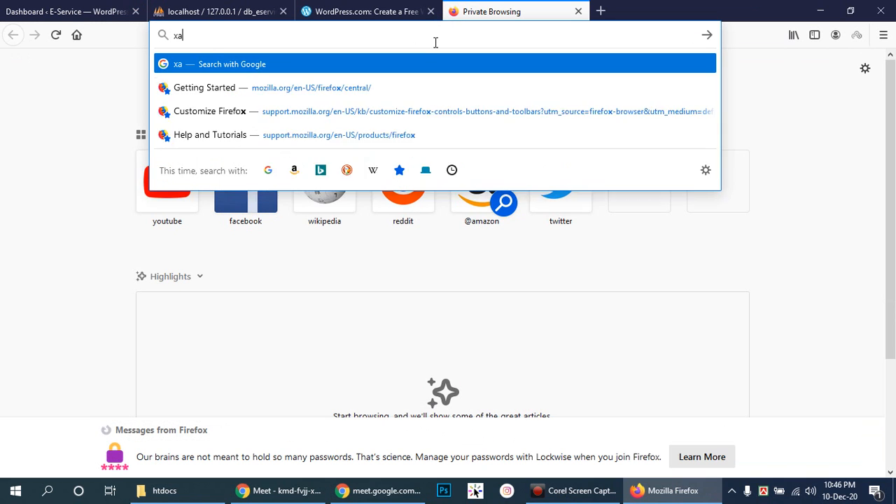
text(mmp)
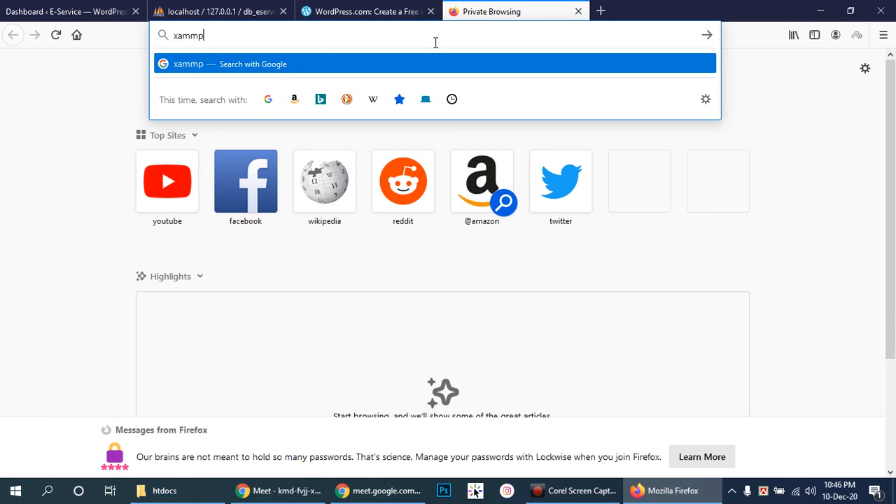
key(Return)
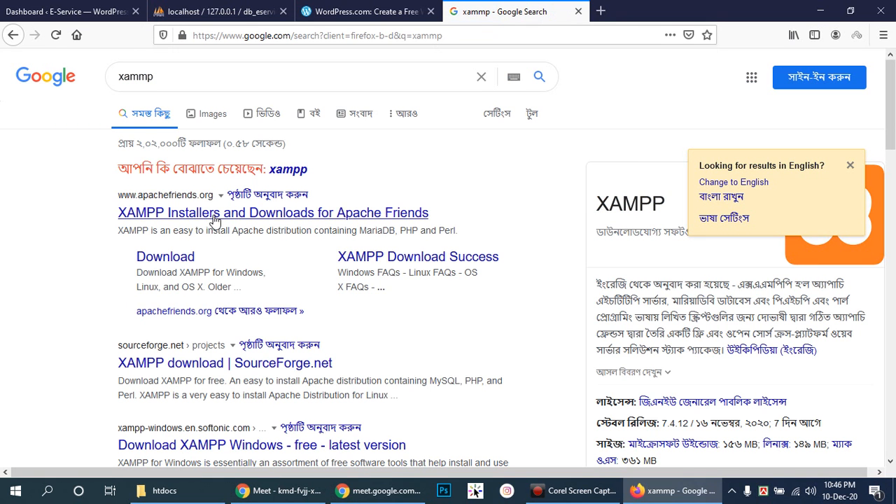
click(211, 214)
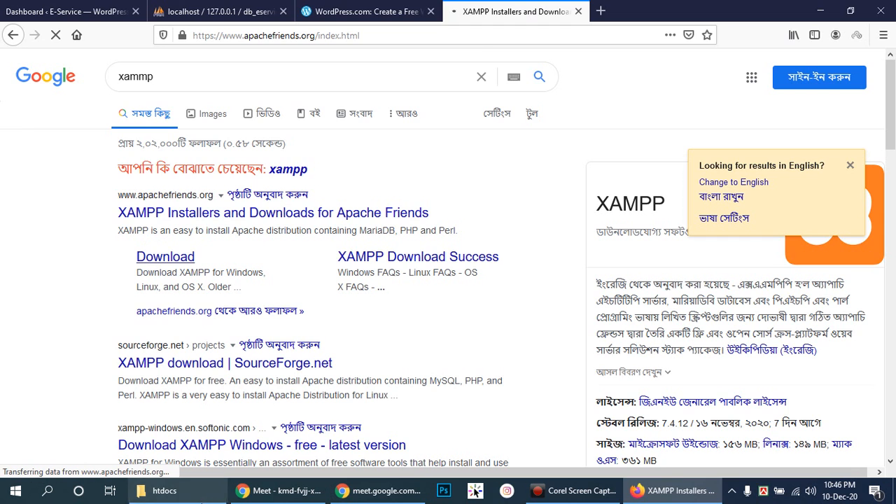
- Glance at the htdocs folder in File Explorer, then close the WordPress.com tab
click(203, 497)
click(287, 386)
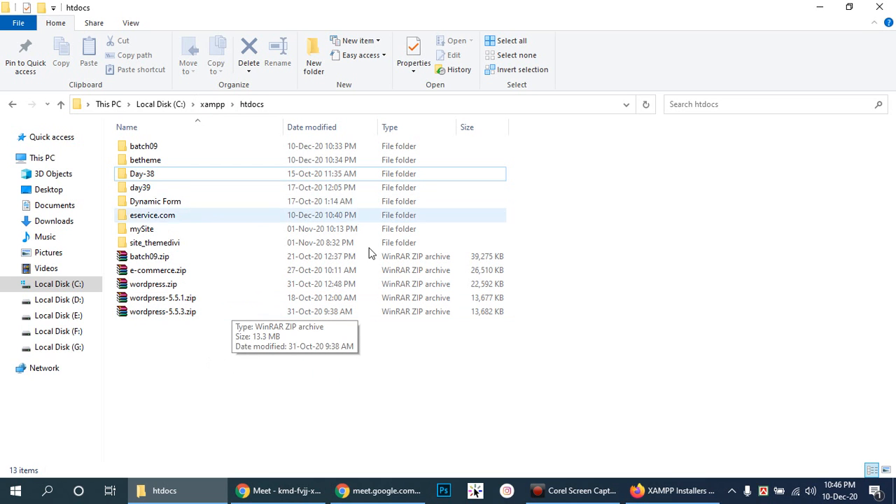
click(359, 411)
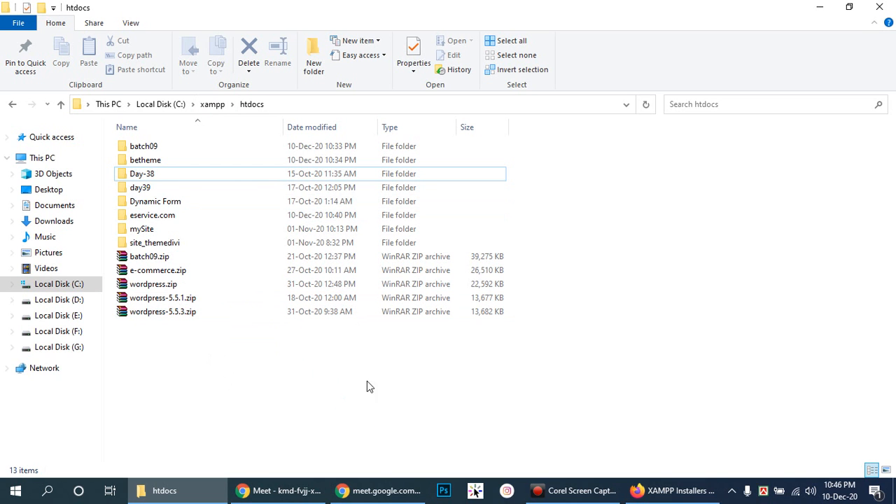
click(676, 490)
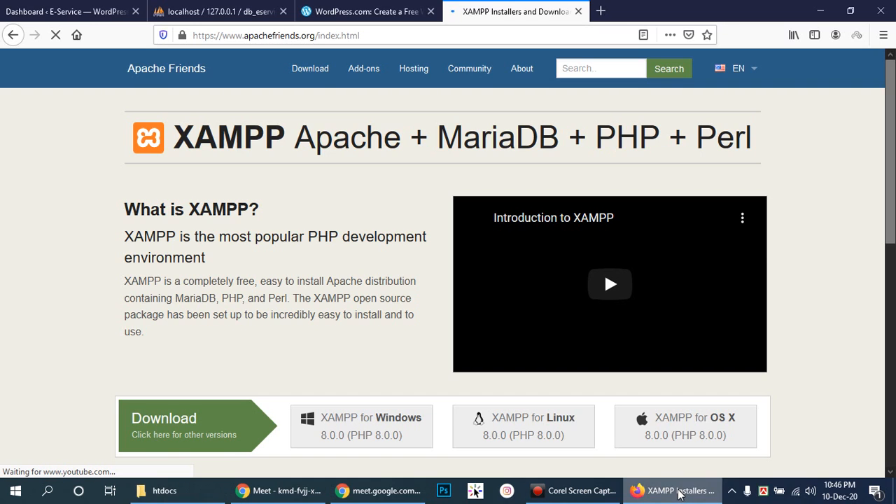
scroll(403, 273, down, 7)
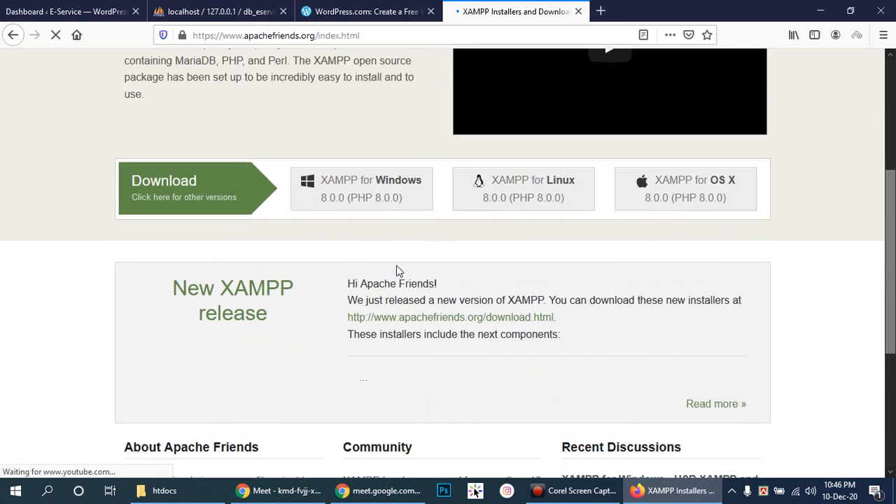
scroll(397, 271, up, 7)
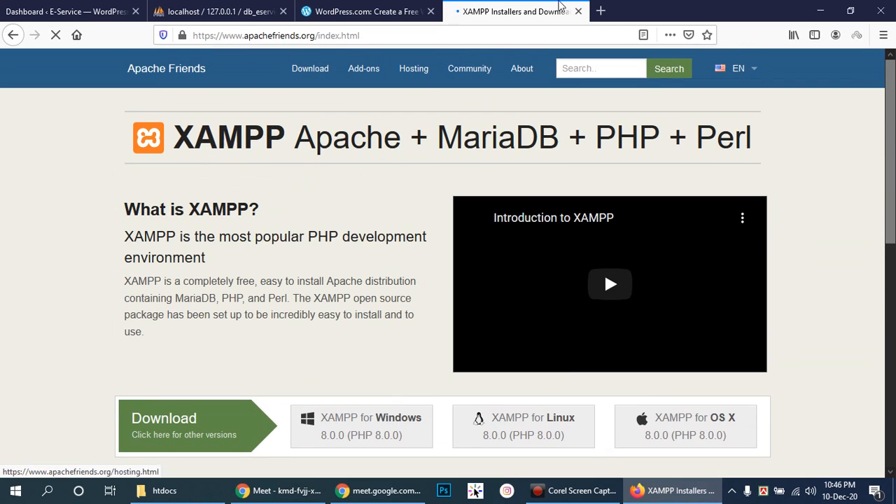
click(361, 12)
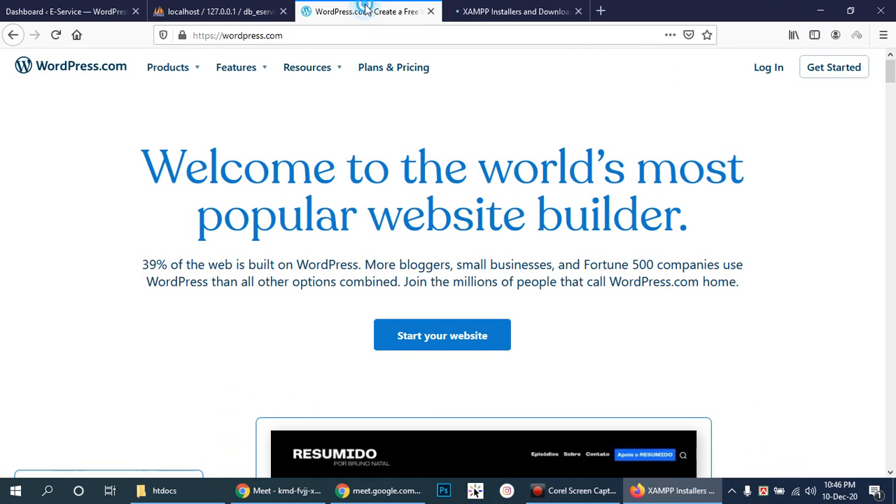
click(430, 12)
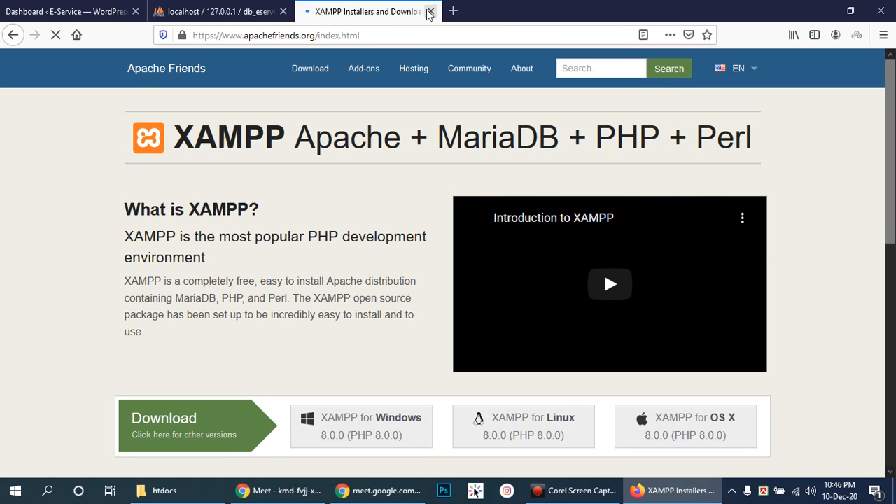
- Close the XAMPP tab, check the empty db_eservice database, and bring the Google Meet call forward
click(431, 12)
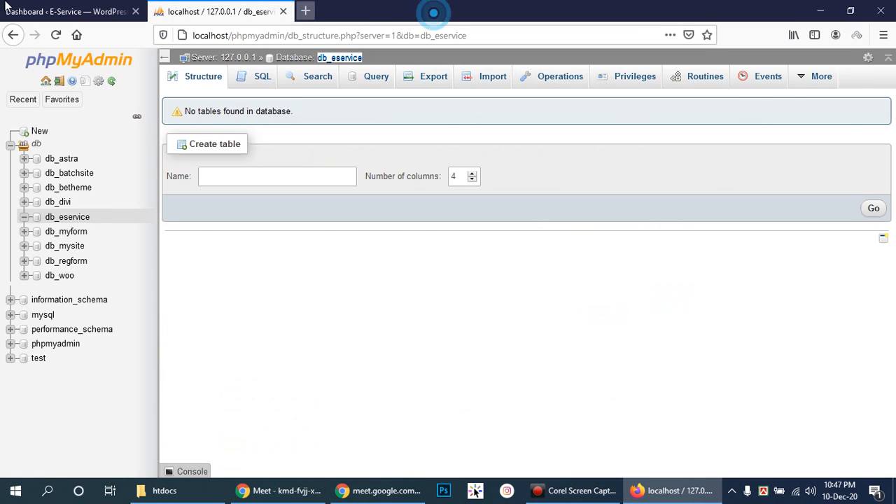
click(70, 11)
click(233, 16)
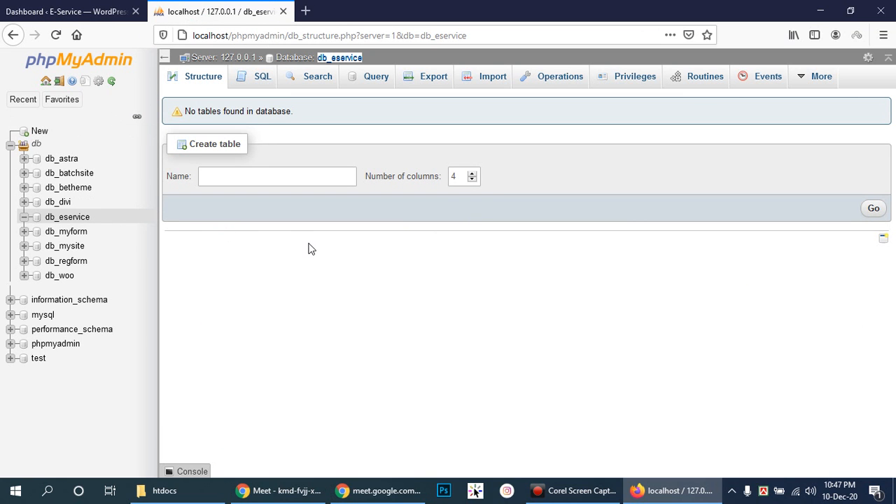
click(42, 10)
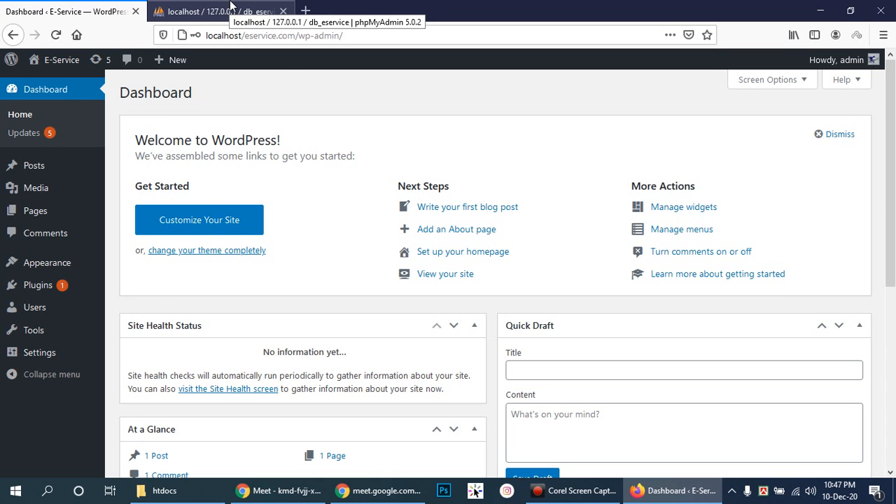
click(279, 490)
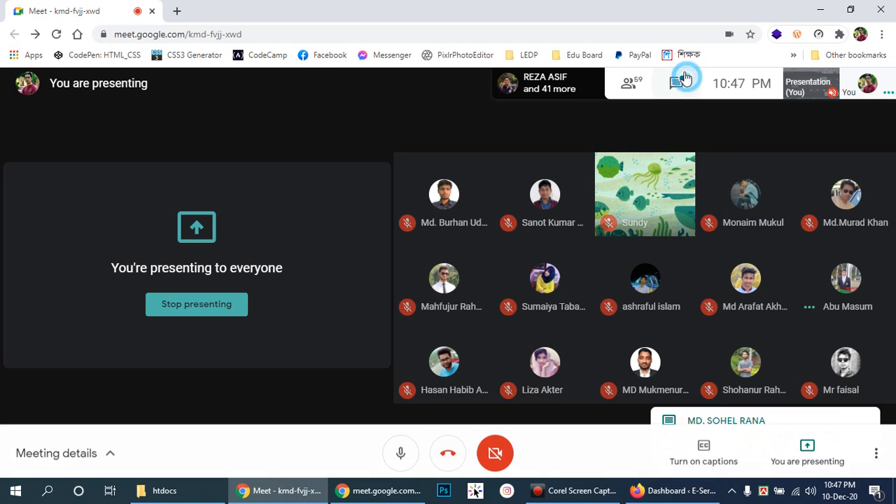
- Read a participant's question in the Meet chat, close the chat, and return to the Dashboard
click(685, 129)
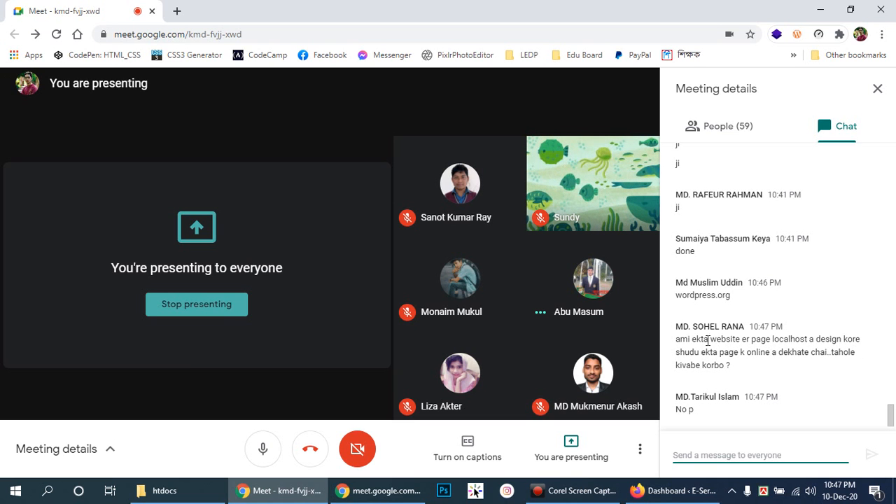
click(728, 451)
click(709, 450)
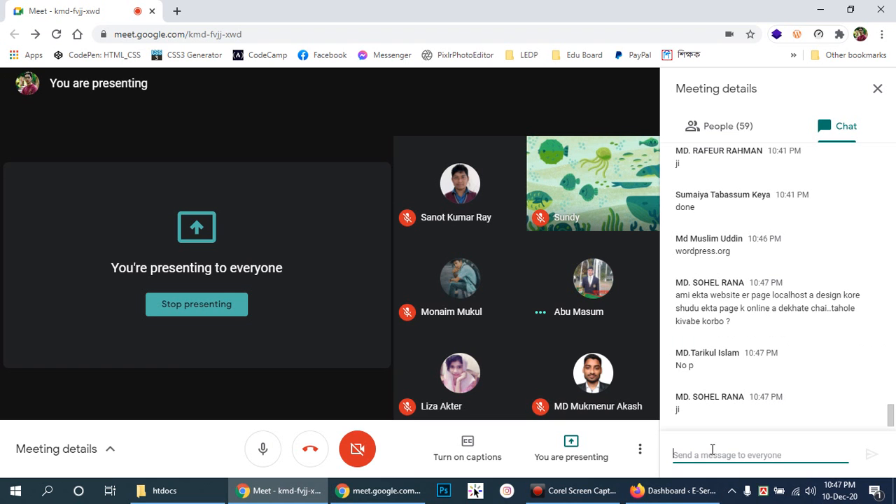
click(710, 455)
drag(678, 297, 791, 329)
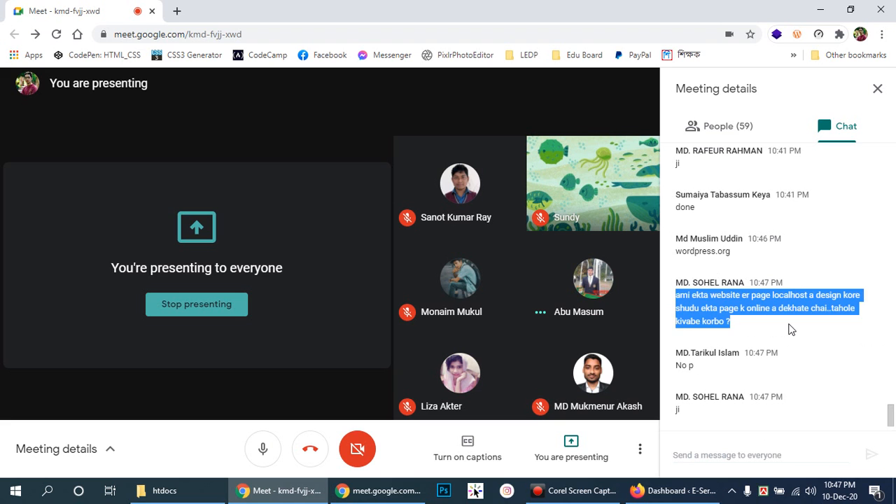
click(746, 323)
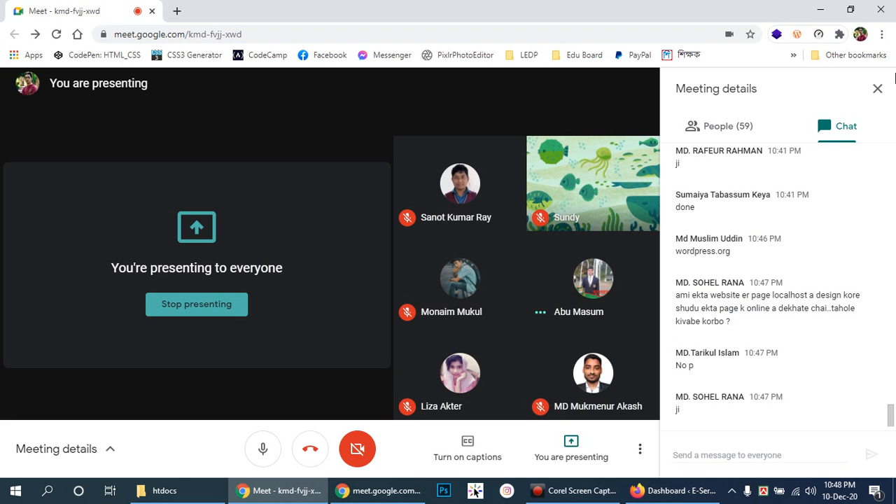
click(878, 90)
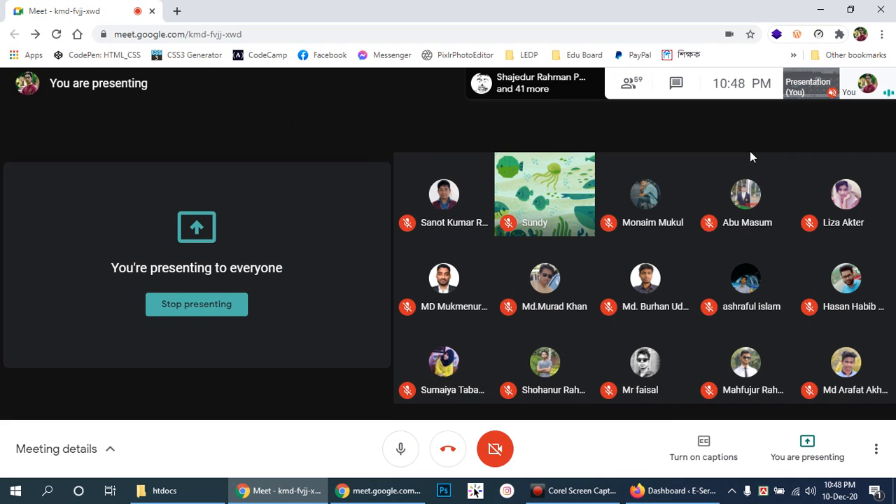
click(672, 490)
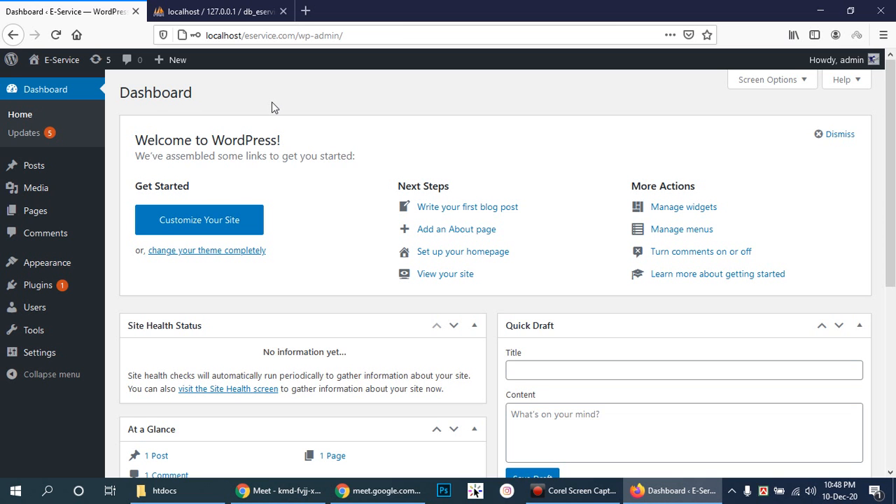
- Compare the phpMyAdmin db_eservice and Dashboard tabs, then bring up link options for the E-Service admin-bar link
click(365, 95)
click(221, 9)
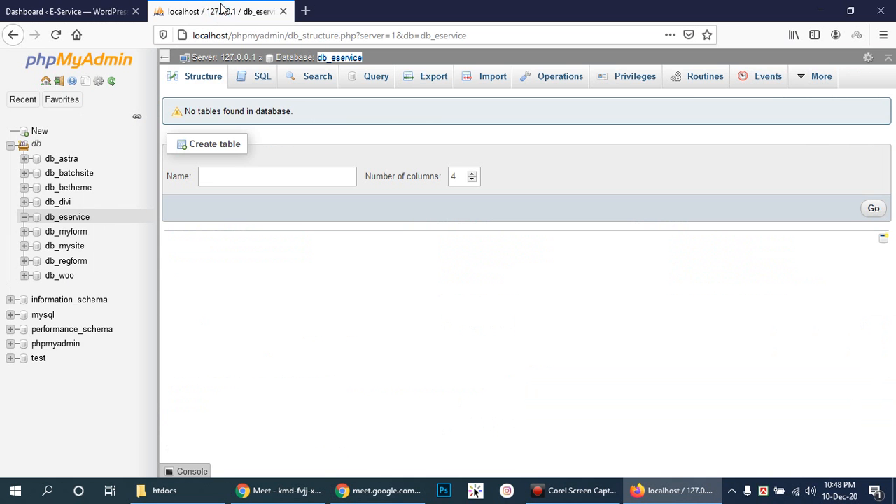
click(42, 9)
click(215, 7)
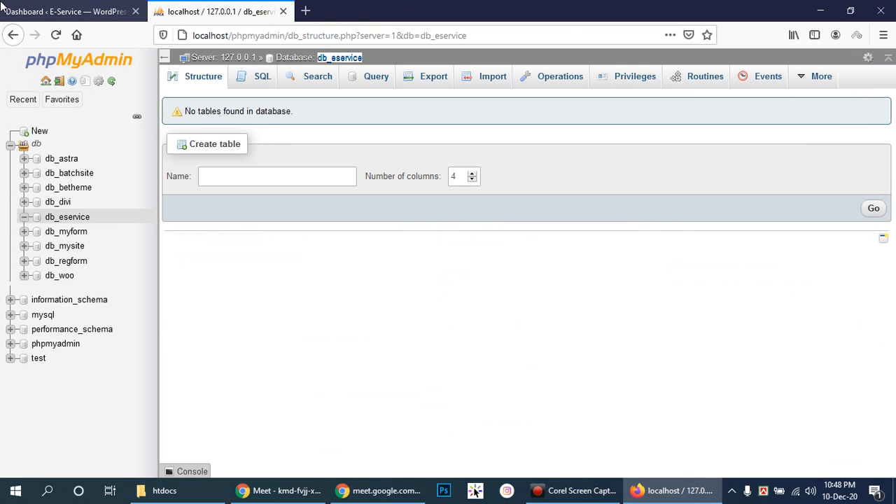
click(63, 10)
click(207, 7)
click(70, 9)
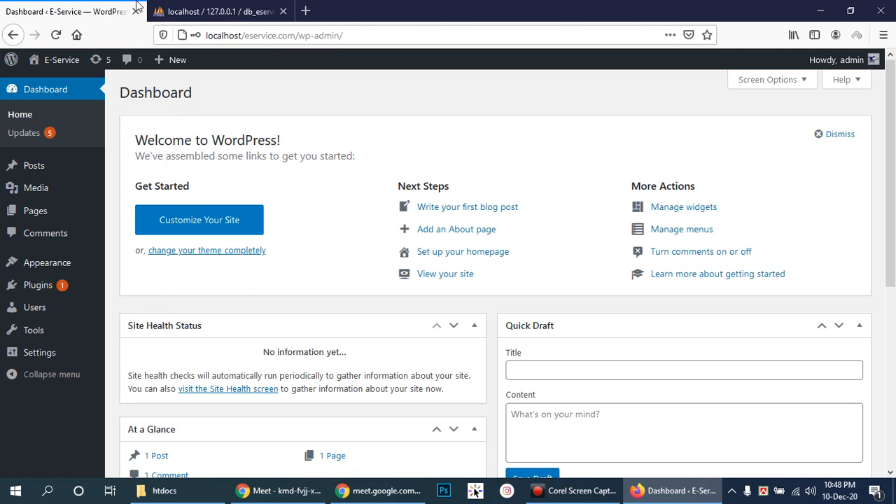
right_click(67, 62)
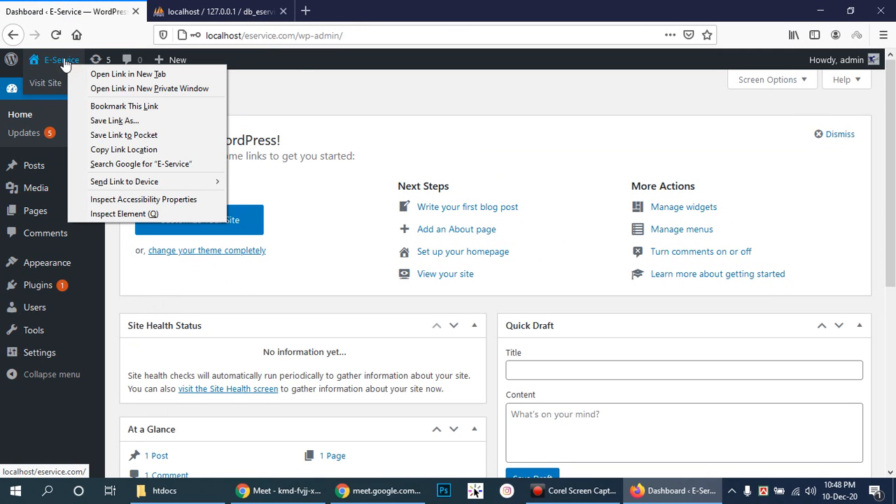
- Open the E-Service Visit Site link from the admin bar in a new tab
click(364, 79)
mouse_move(61, 62)
right_click(51, 87)
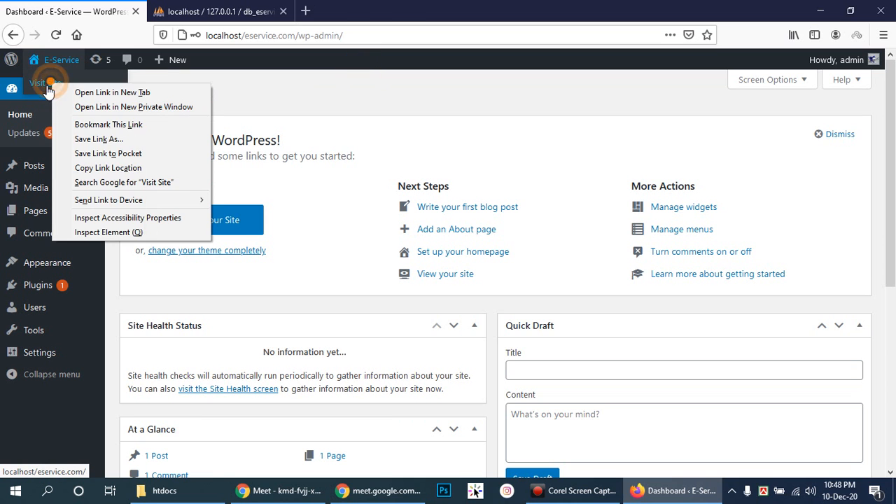
click(62, 92)
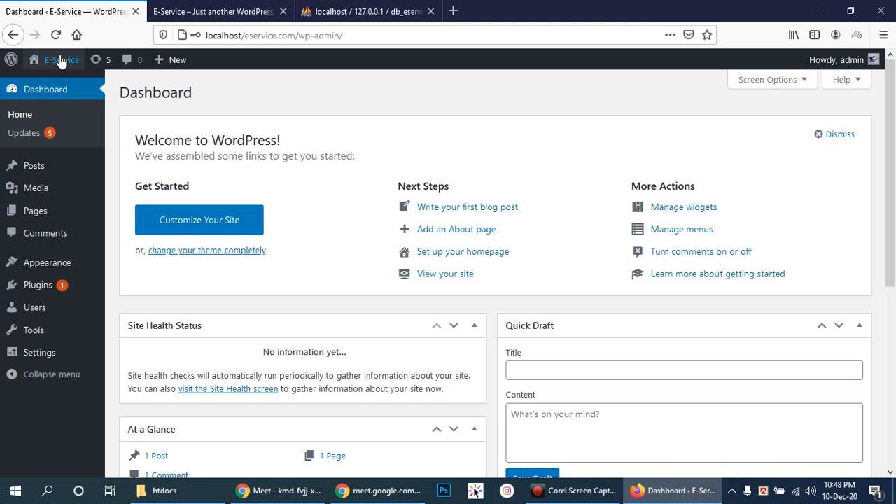
mouse_move(62, 67)
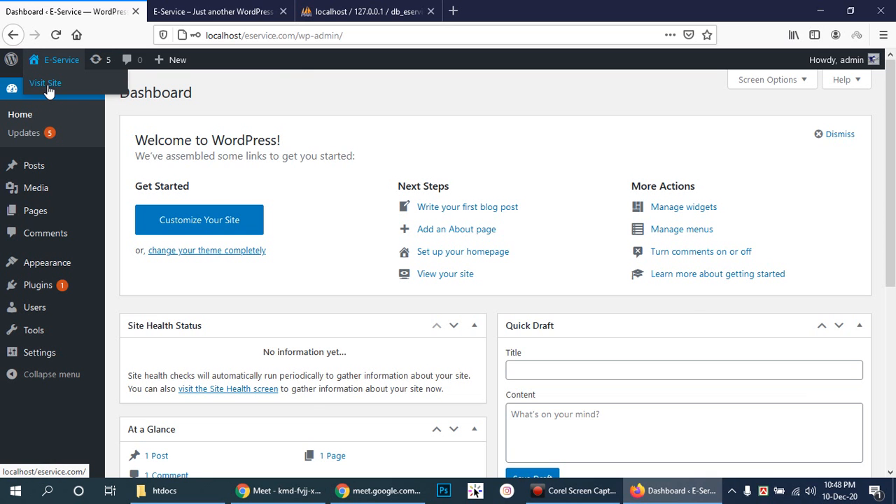
click(218, 9)
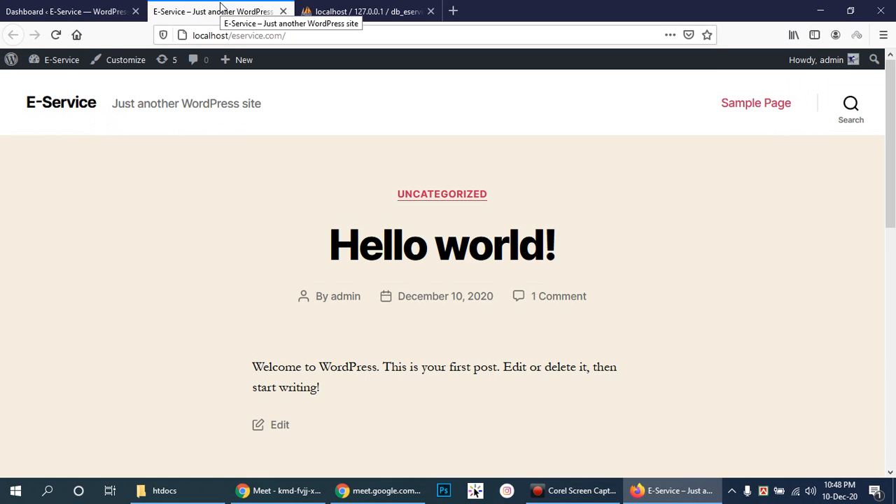
scroll(815, 175, down, 8)
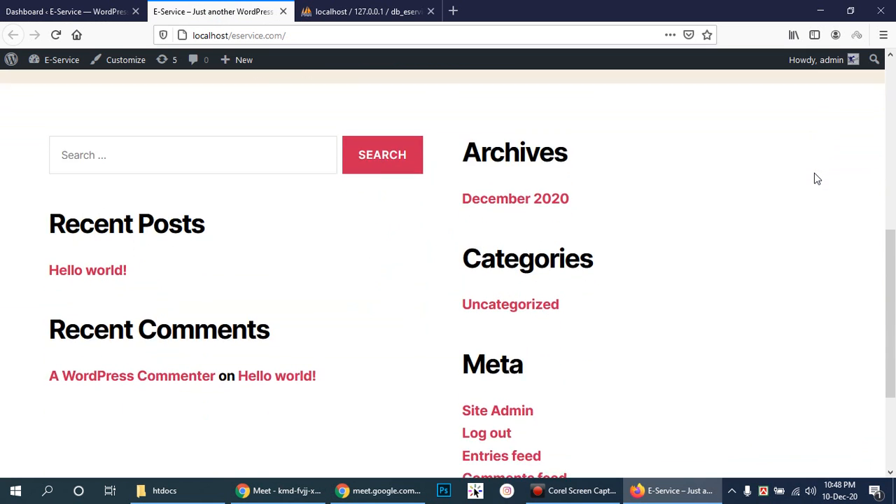
scroll(814, 179, down, 1)
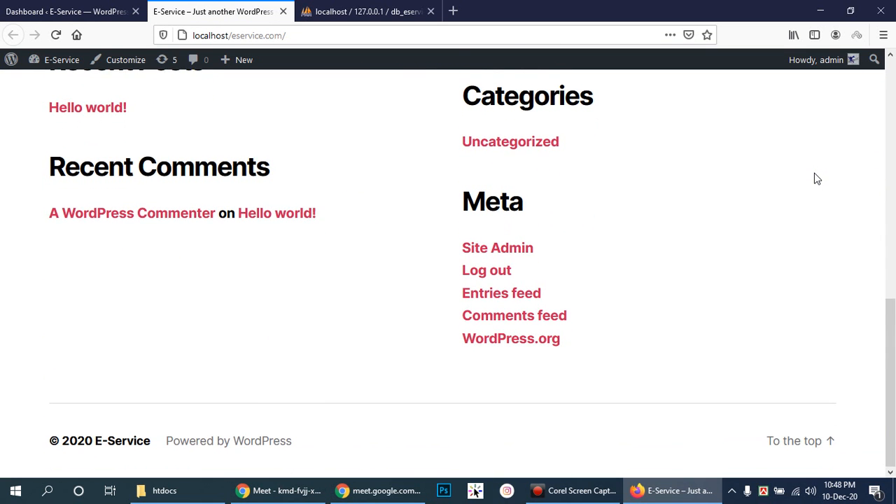
scroll(814, 178, up, 9)
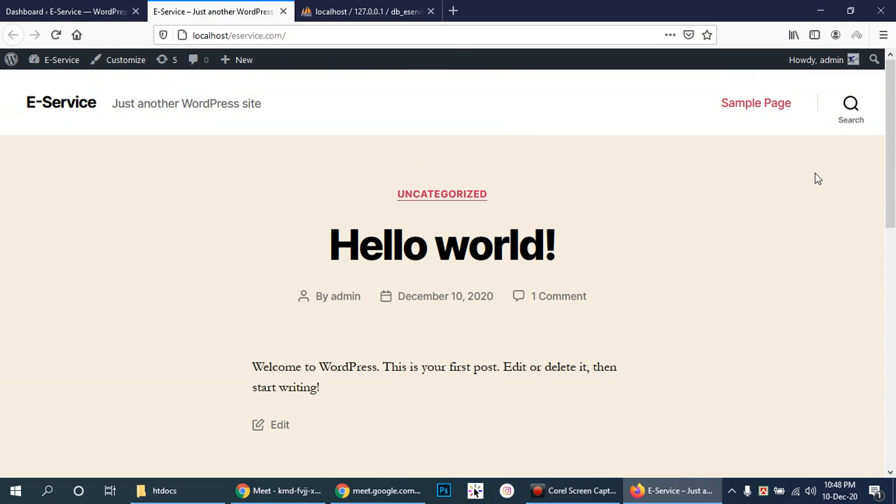
scroll(815, 179, down, 8)
scroll(815, 173, up, 7)
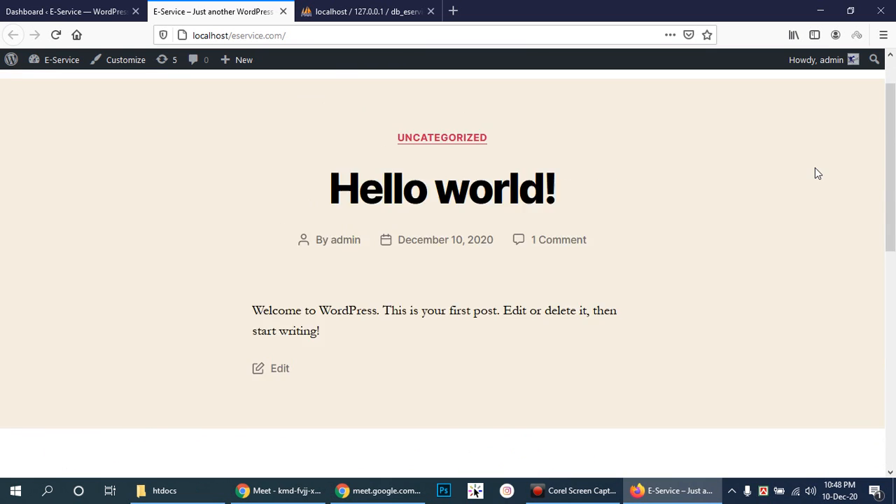
scroll(815, 173, up, 2)
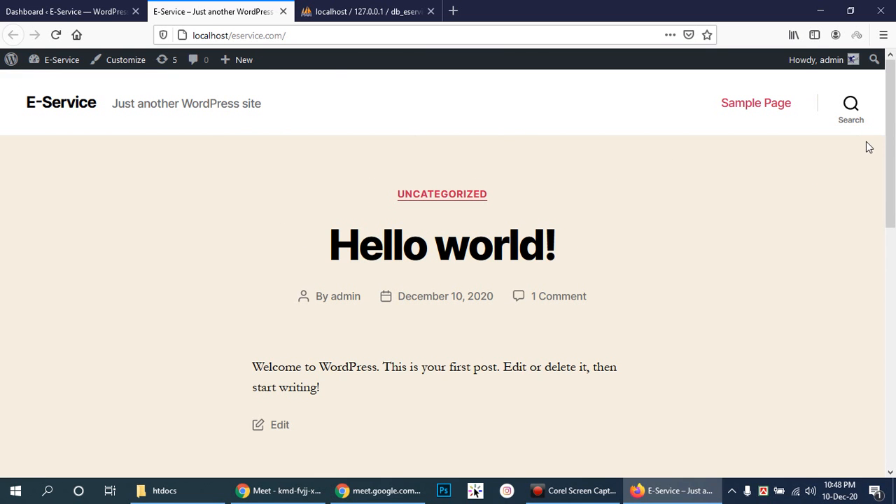
drag(892, 140, 895, 81)
drag(116, 107, 268, 108)
click(307, 105)
scroll(776, 224, down, 2)
scroll(777, 224, up, 1)
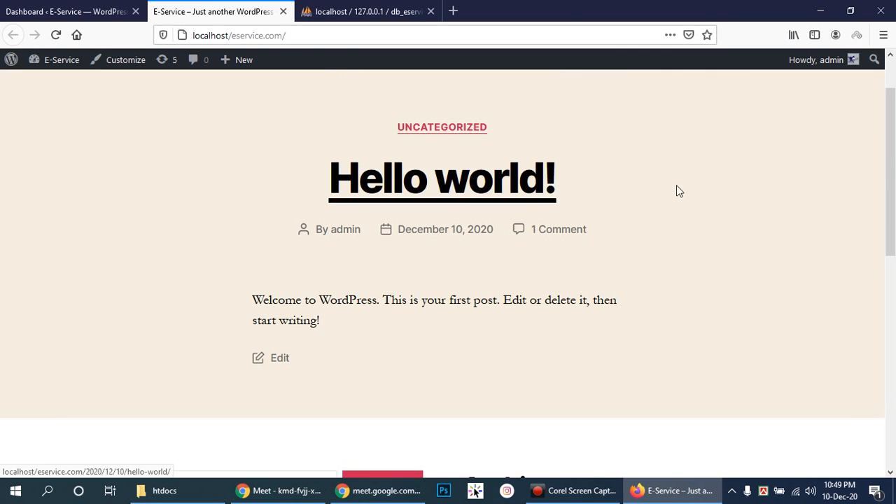
scroll(628, 224, down, 3)
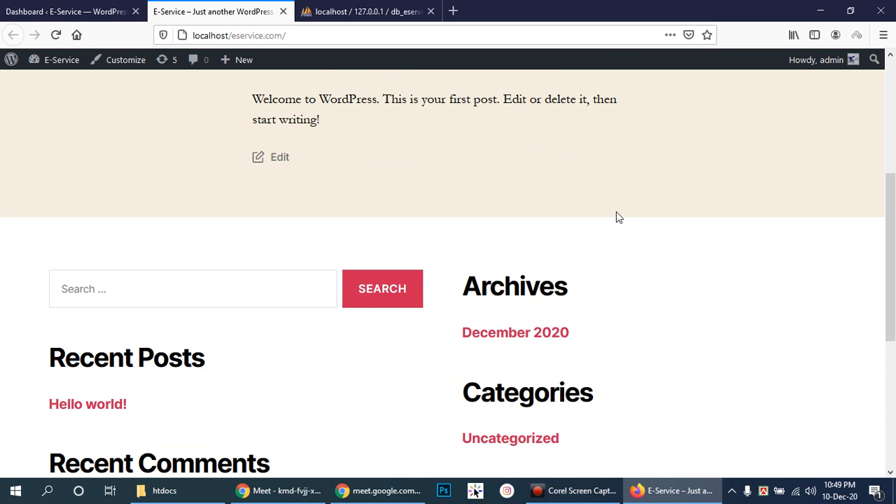
scroll(615, 210, up, 4)
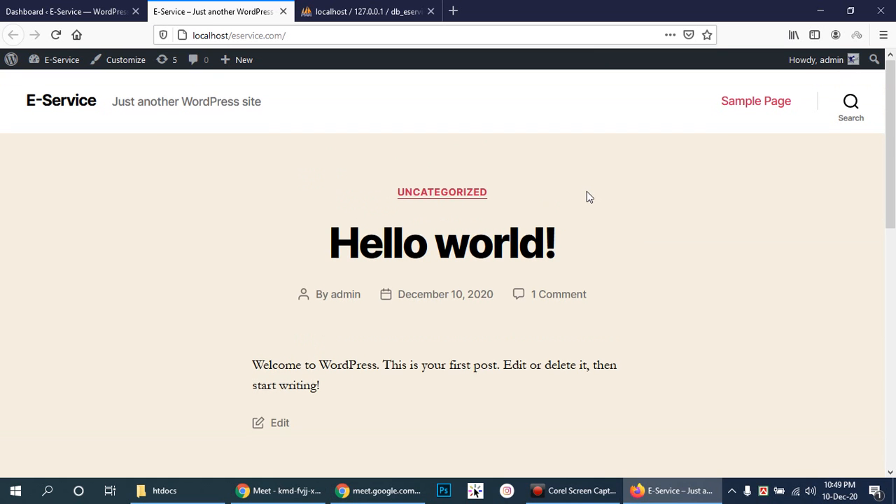
scroll(587, 193, down, 3)
scroll(586, 193, up, 3)
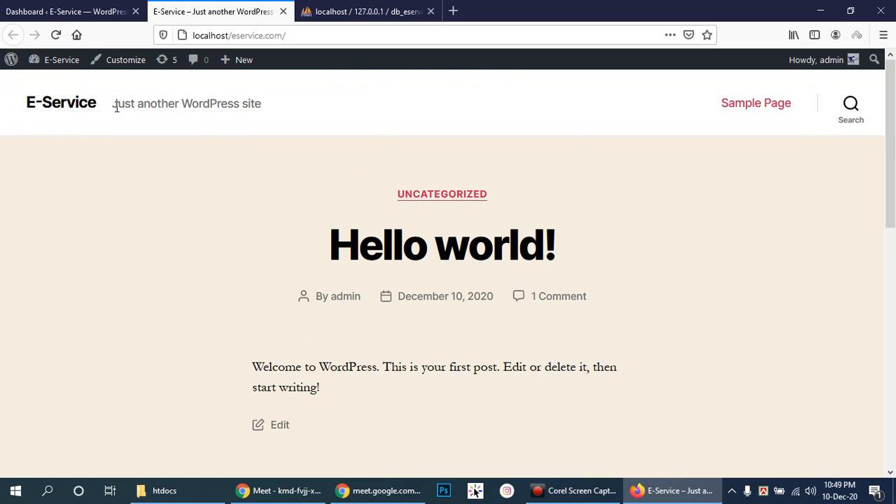
drag(114, 103, 276, 114)
click(304, 110)
- Look over the Dashboard and live site, then open the admin Posts list showing Hello world!
click(42, 7)
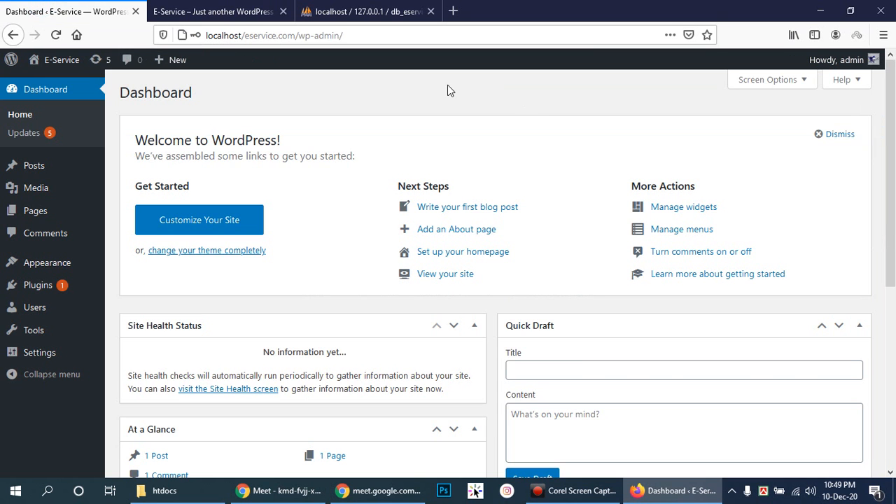
scroll(676, 308, down, 5)
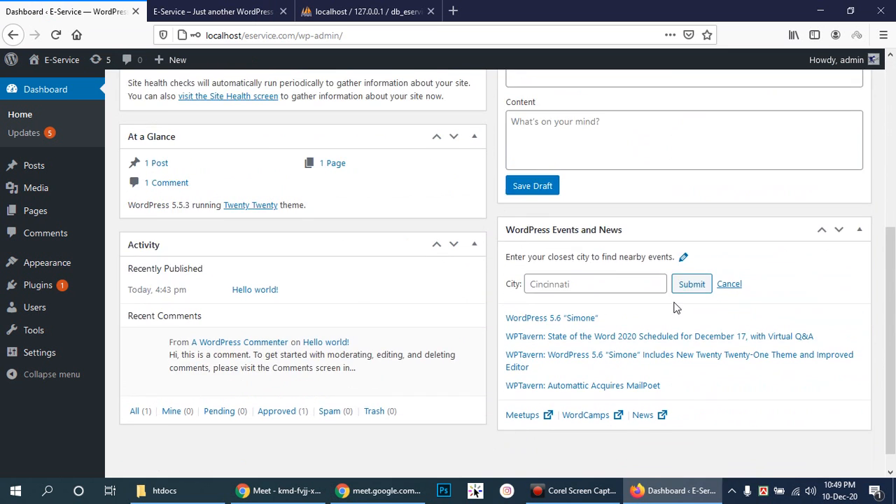
scroll(677, 308, up, 5)
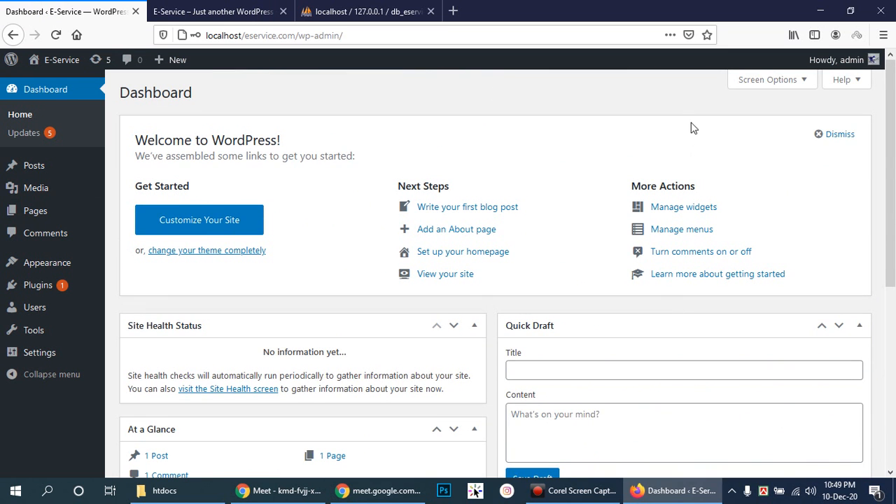
mouse_move(891, 113)
mouse_down()
mouse_move(894, 302)
mouse_move(894, 98)
mouse_move(885, 286)
mouse_move(893, 126)
mouse_up()
click(210, 11)
click(86, 7)
click(40, 173)
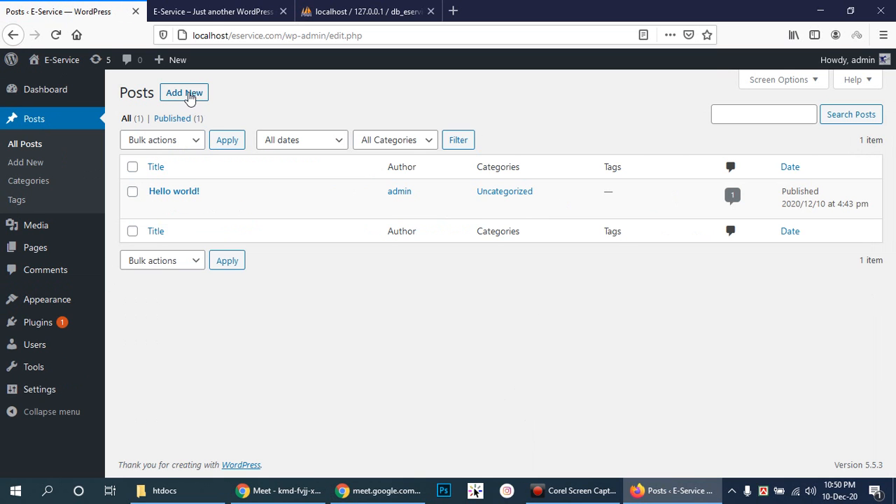
- Create a new post titled 'First Post' and place the cursor in its empty paragraph block
click(186, 94)
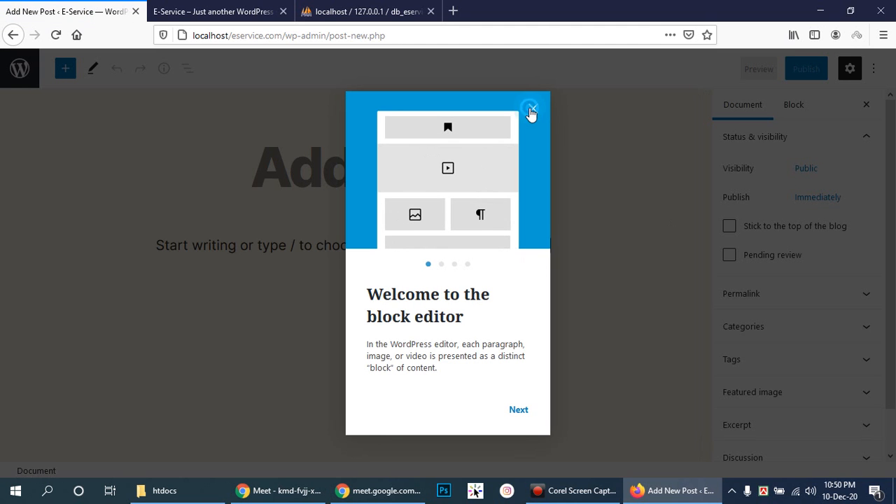
click(531, 111)
click(299, 189)
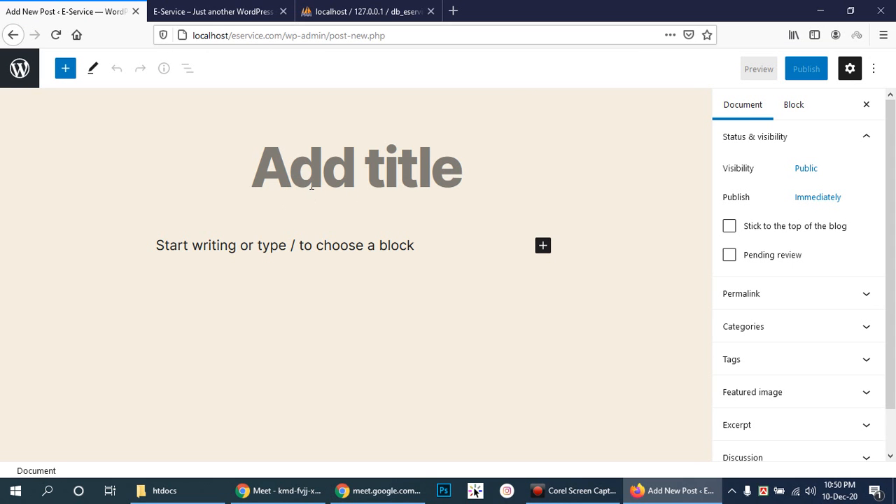
text(First Po)
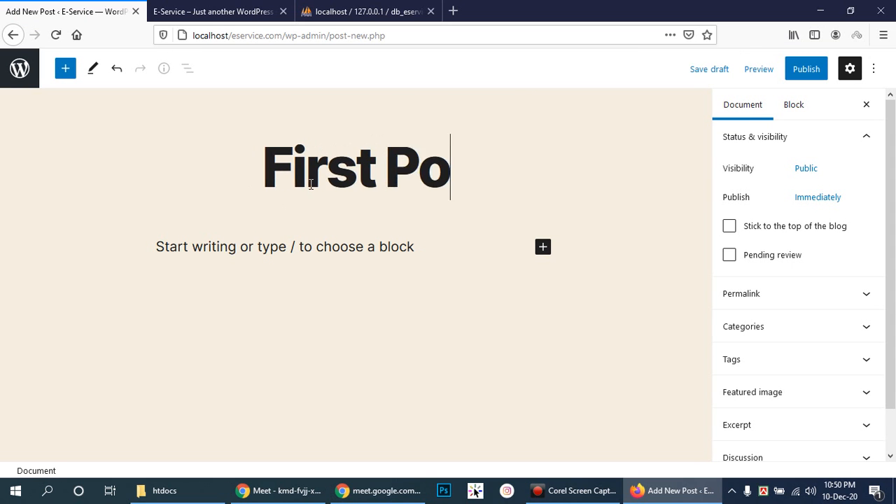
text(st)
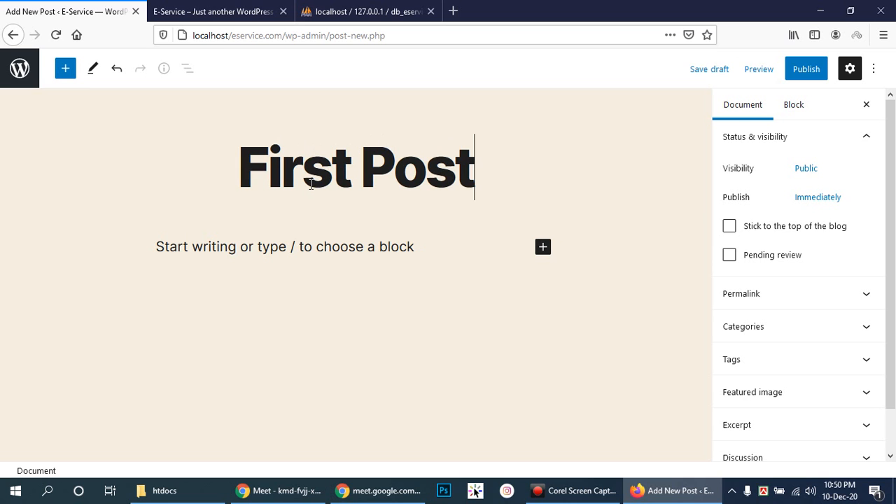
click(356, 246)
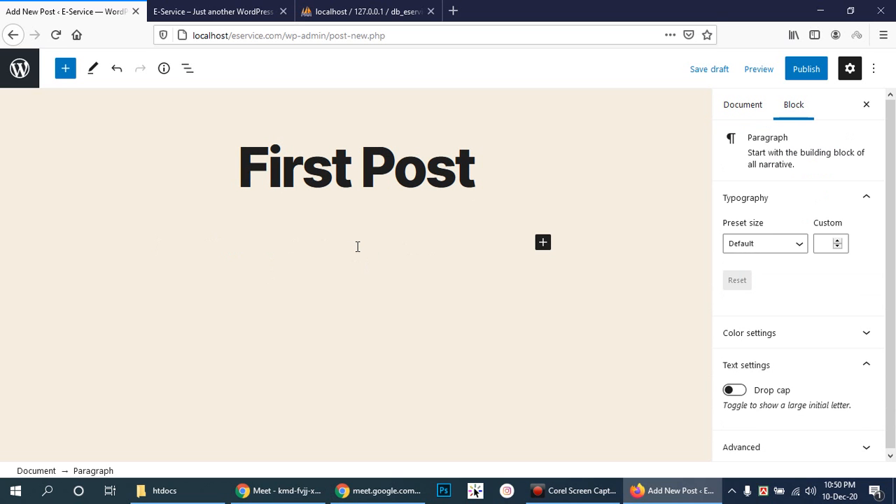
click(133, 494)
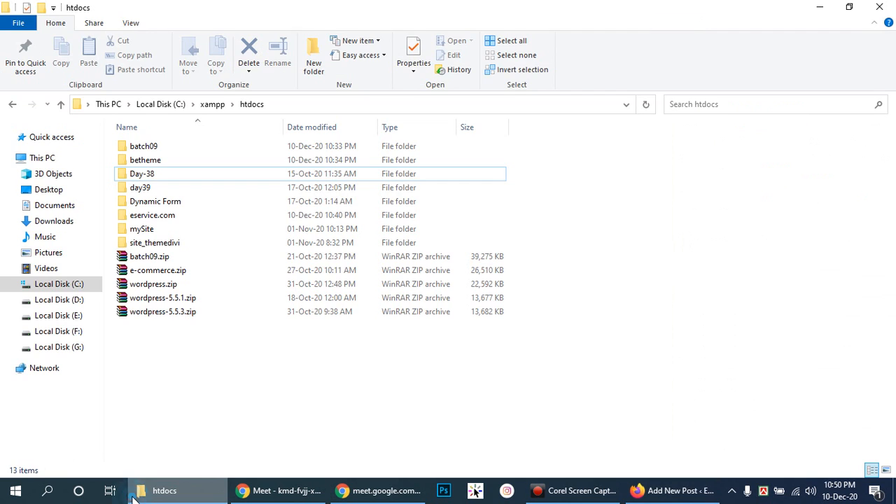
click(140, 494)
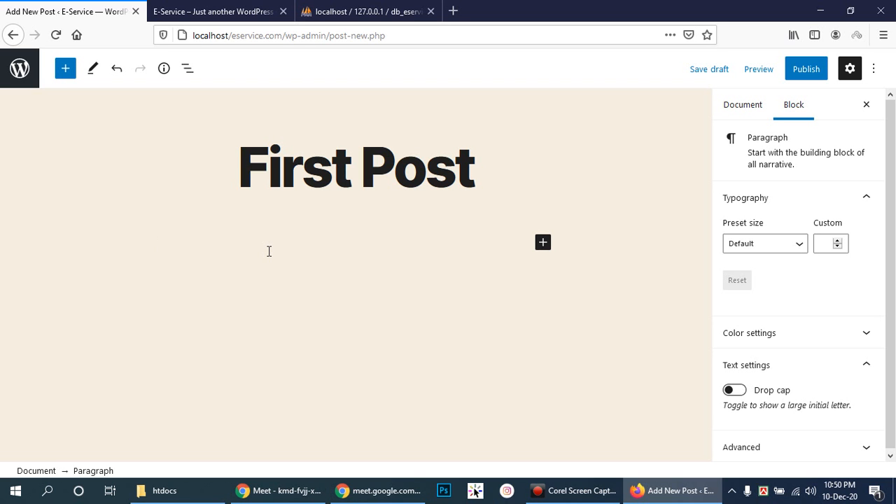
- Search Google for 'dummy text' in a new tab and open the lipsum.com generator site
click(454, 12)
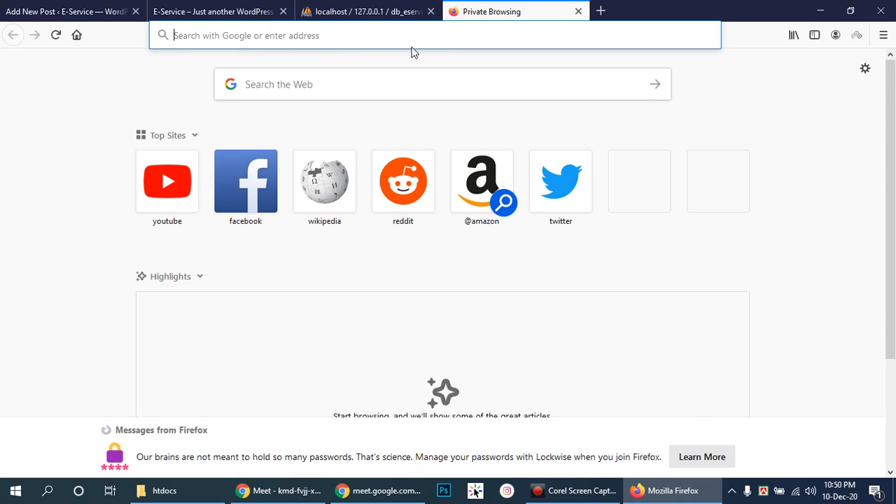
text(dumy)
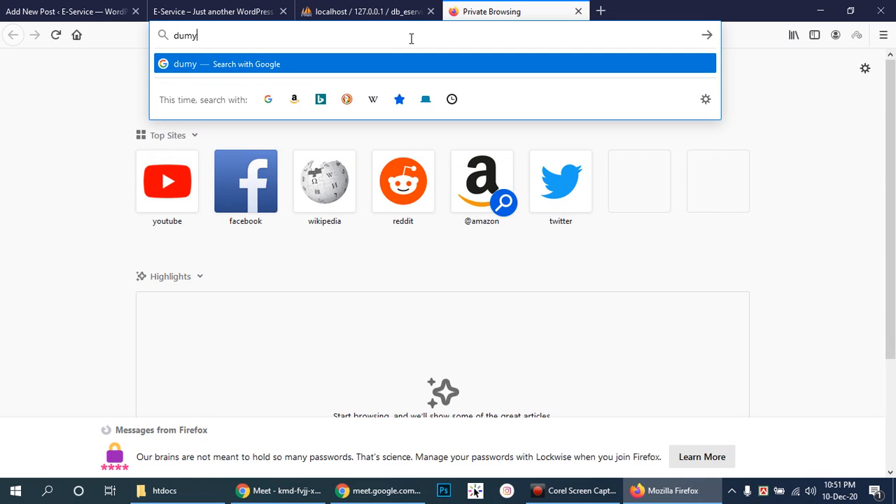
text( text)
key(Return)
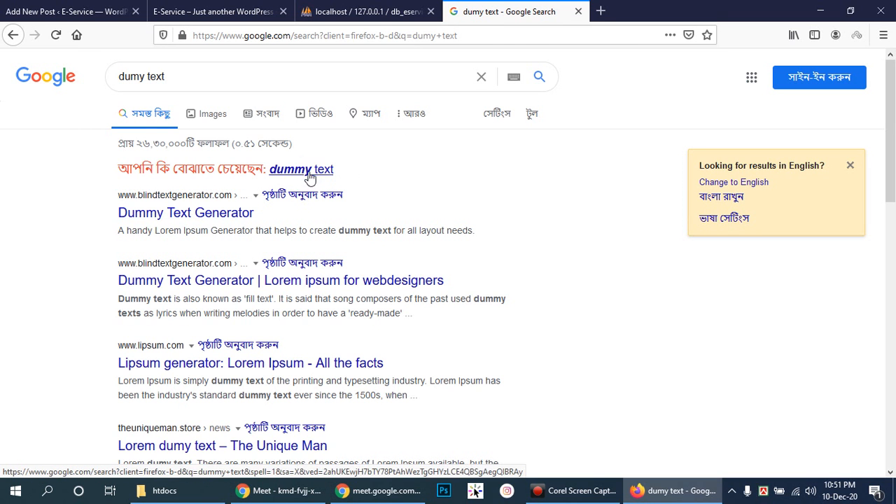
click(308, 173)
click(161, 186)
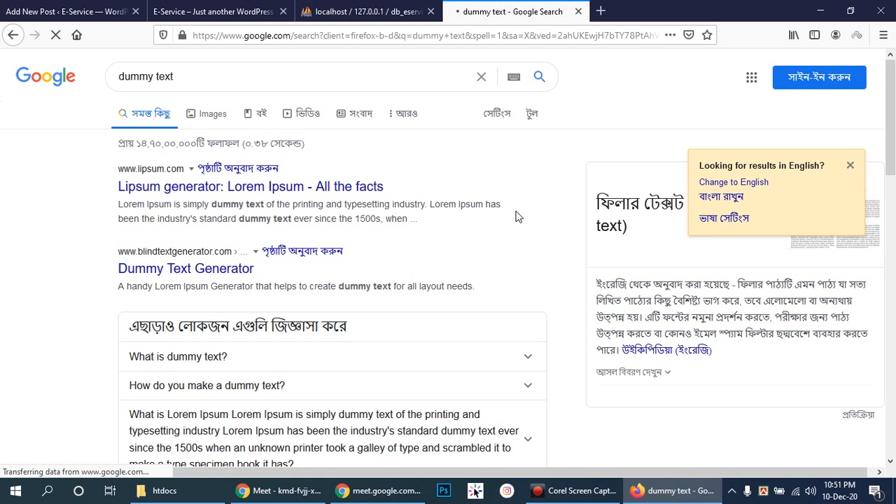
- Look through the open tabs, then select the 'What is Lorem Ipsum?' paragraph on lipsum.com
click(399, 11)
click(207, 11)
click(140, 7)
click(210, 11)
click(364, 11)
click(475, 7)
click(364, 11)
click(67, 11)
click(210, 12)
click(376, 10)
click(542, 11)
click(400, 11)
click(155, 12)
click(44, 12)
click(194, 11)
click(326, 12)
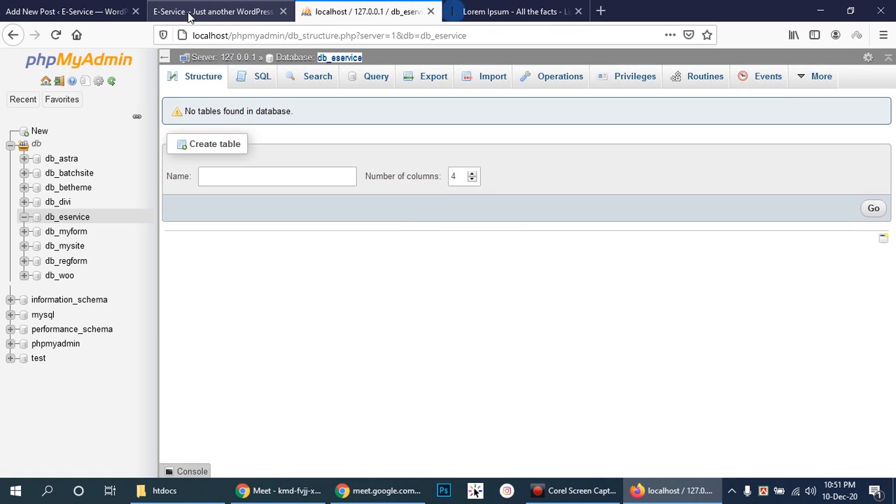
click(189, 14)
click(376, 10)
click(560, 10)
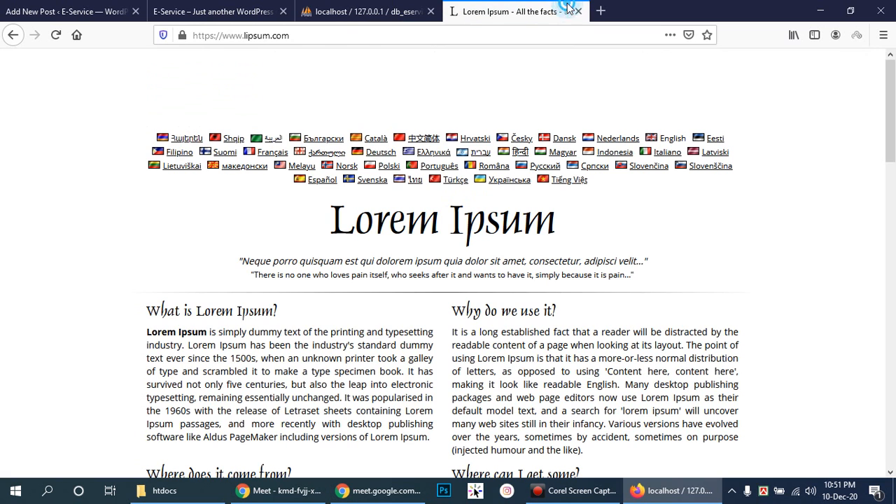
drag(148, 335, 433, 443)
key(ctrl+c)
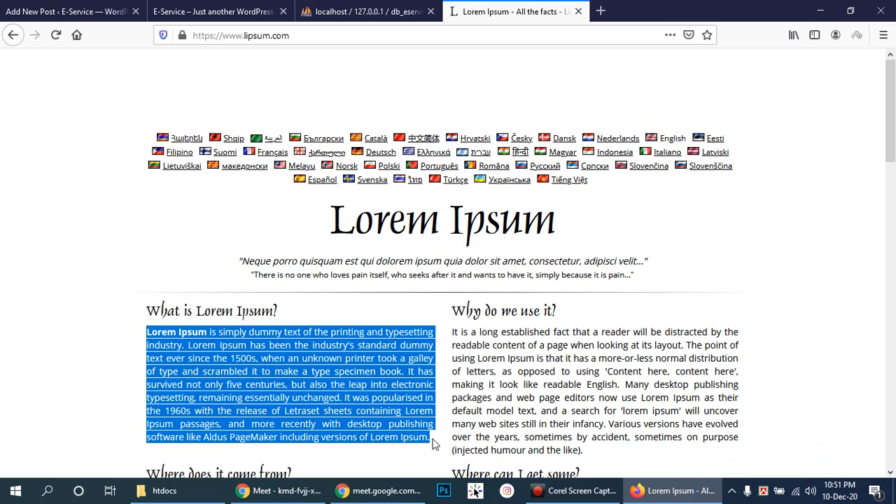
- Paste the Lorem Ipsum paragraph into First Post's body and publish the post
click(45, 10)
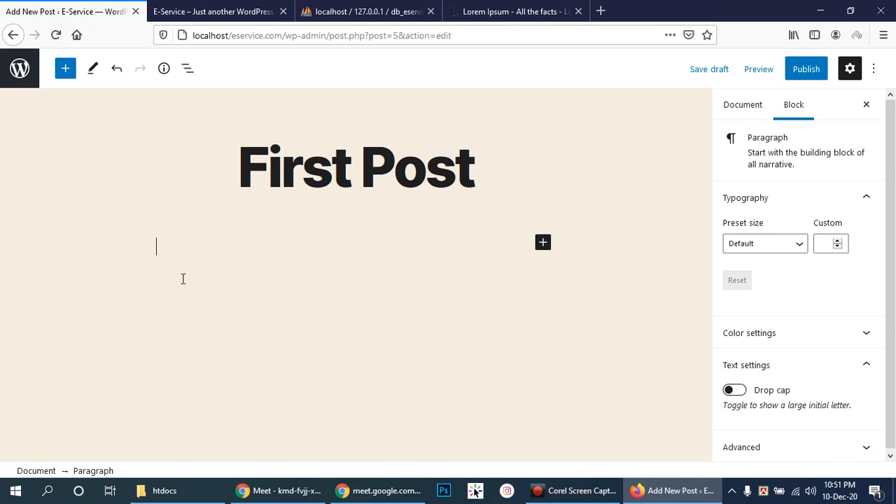
key(ctrl+v)
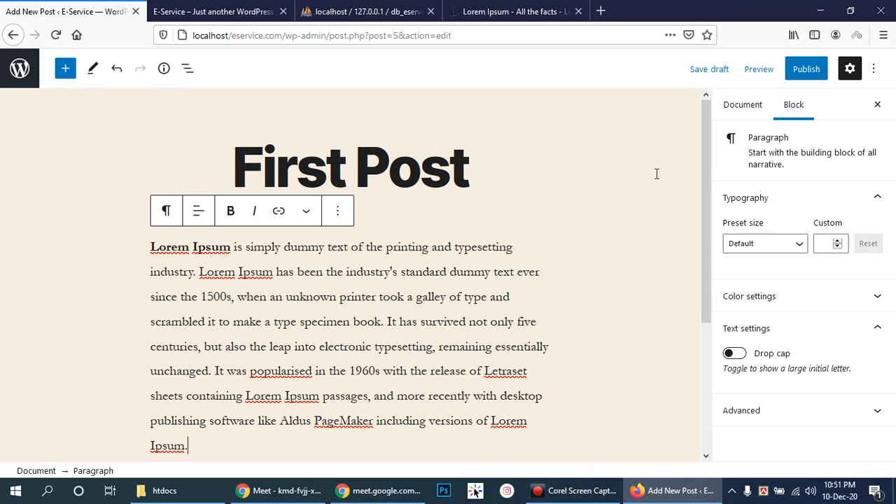
click(809, 70)
click(764, 70)
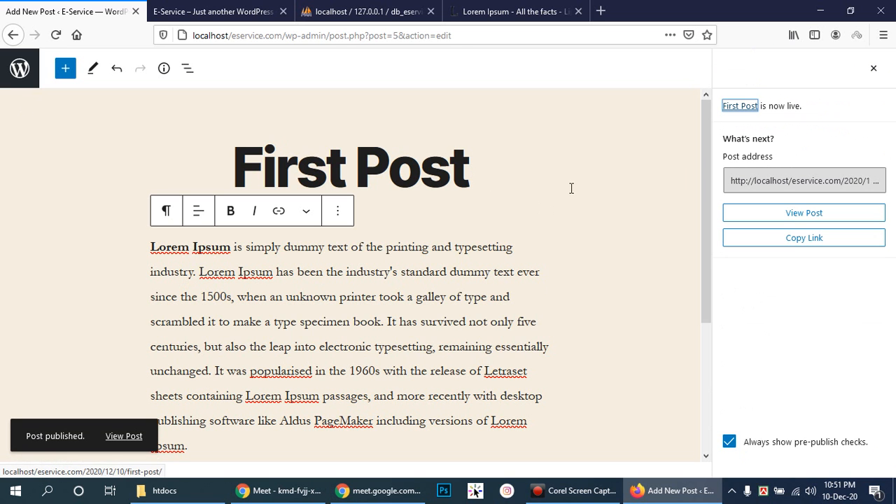
scroll(574, 185, down, 3)
click(210, 11)
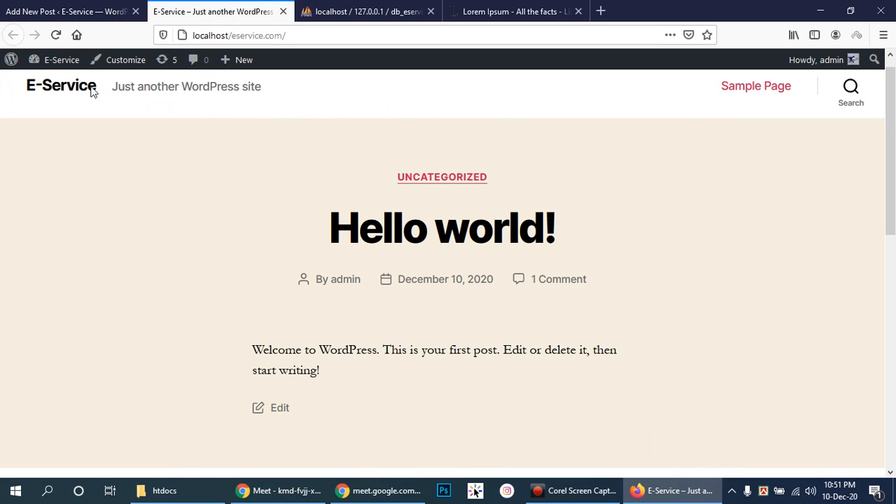
- Reload the E-Service front page and scroll through it to check First Post appears
click(54, 36)
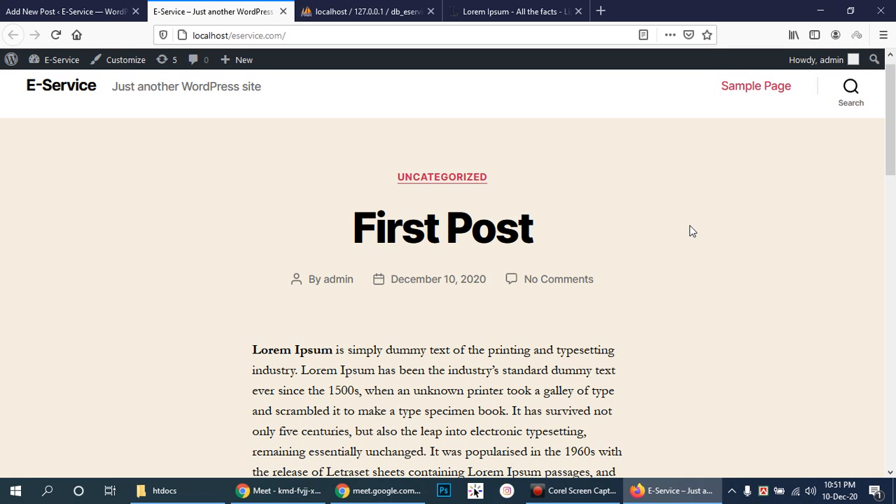
scroll(679, 211, down, 5)
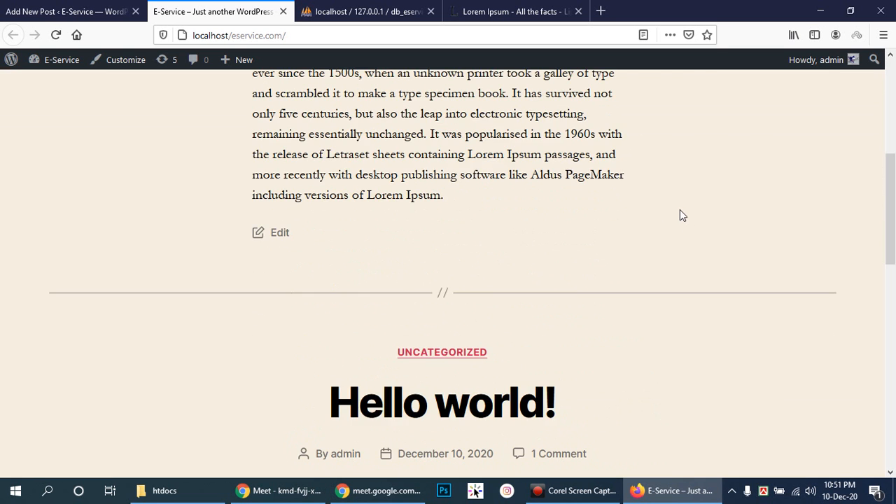
scroll(679, 209, down, 4)
scroll(677, 203, up, 9)
scroll(676, 206, up, 1)
scroll(674, 204, down, 2)
scroll(669, 210, up, 2)
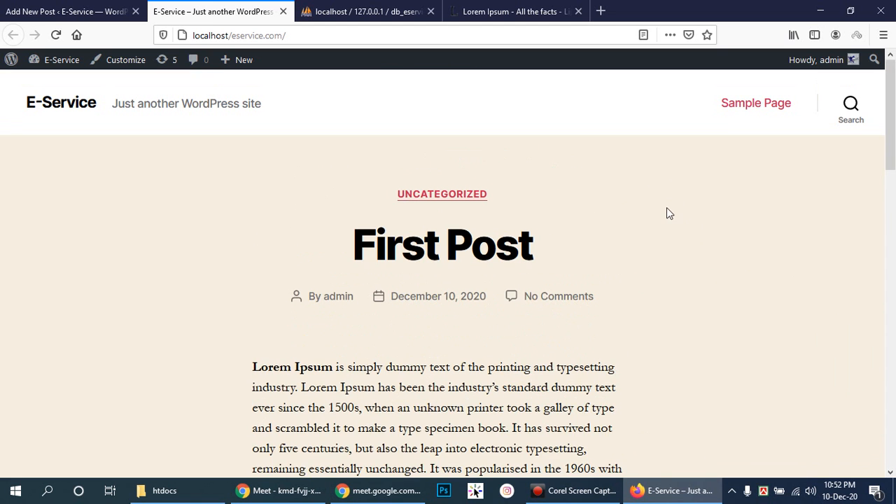
scroll(689, 198, down, 3)
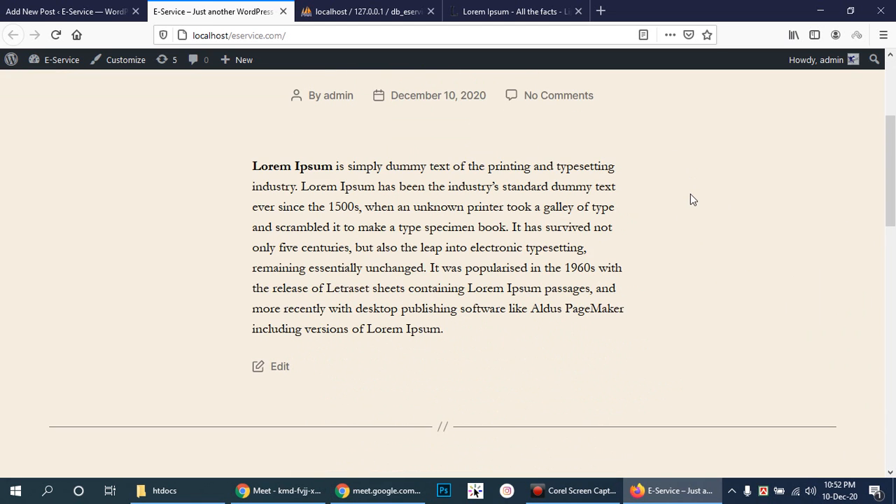
scroll(690, 200, down, 4)
scroll(692, 198, up, 7)
scroll(690, 198, down, 2)
scroll(690, 195, up, 2)
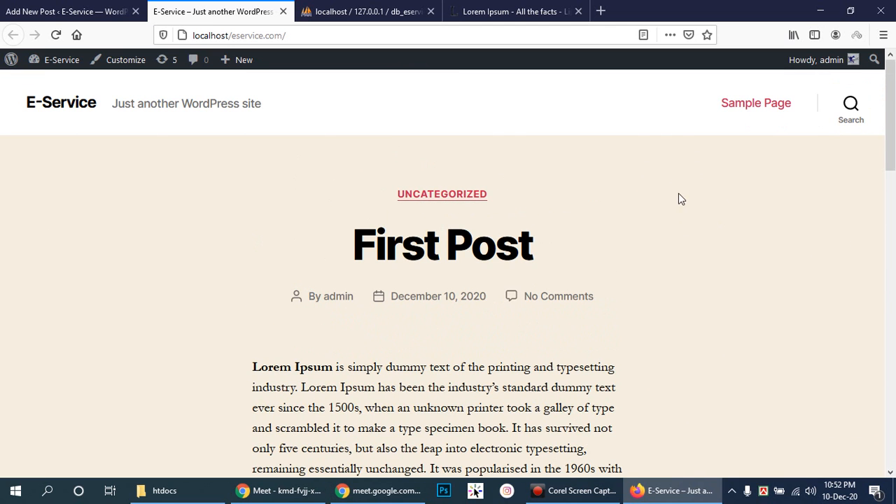
drag(889, 91, 895, 178)
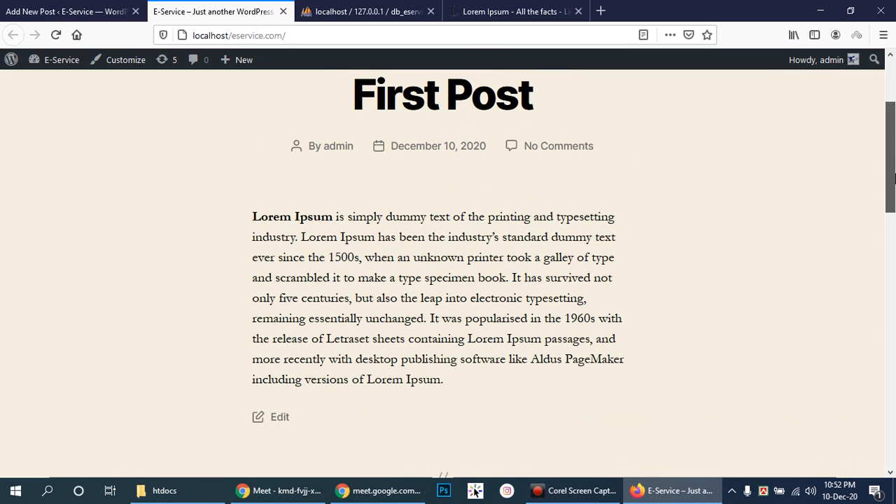
drag(894, 177, 894, 192)
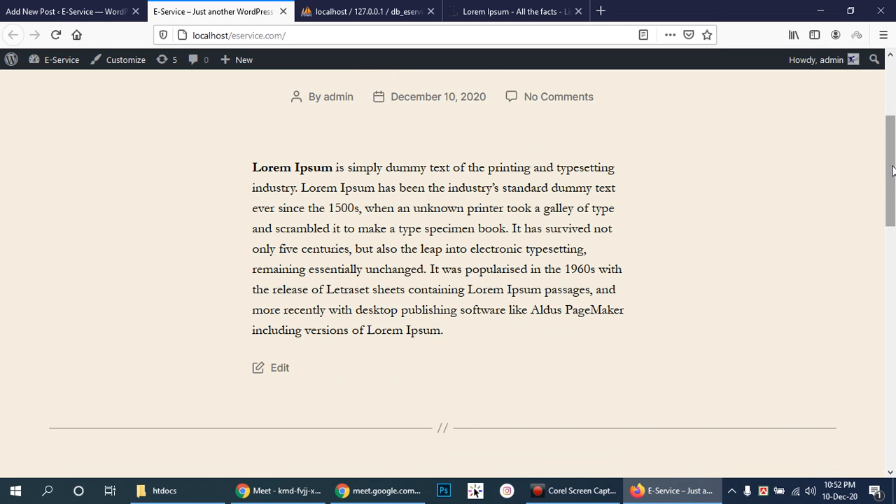
drag(892, 175, 887, 118)
- Close the post-published panel in the editor and return to the admin Posts list
click(91, 11)
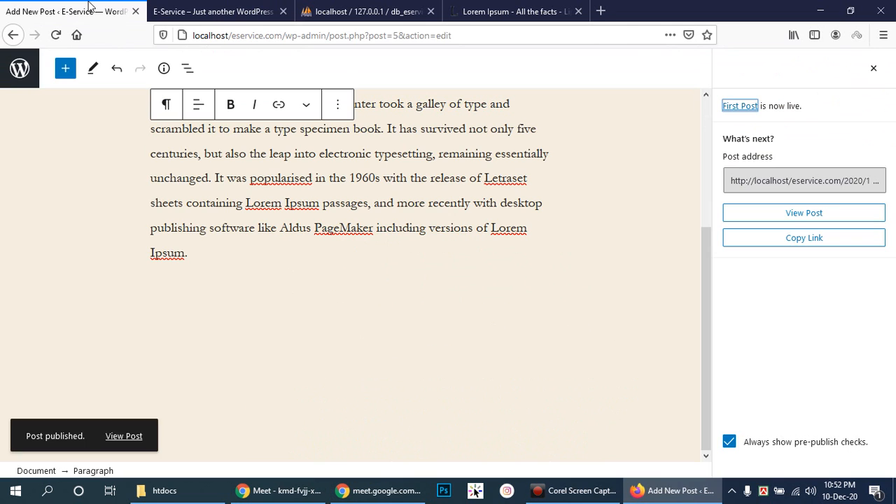
scroll(260, 258, up, 2)
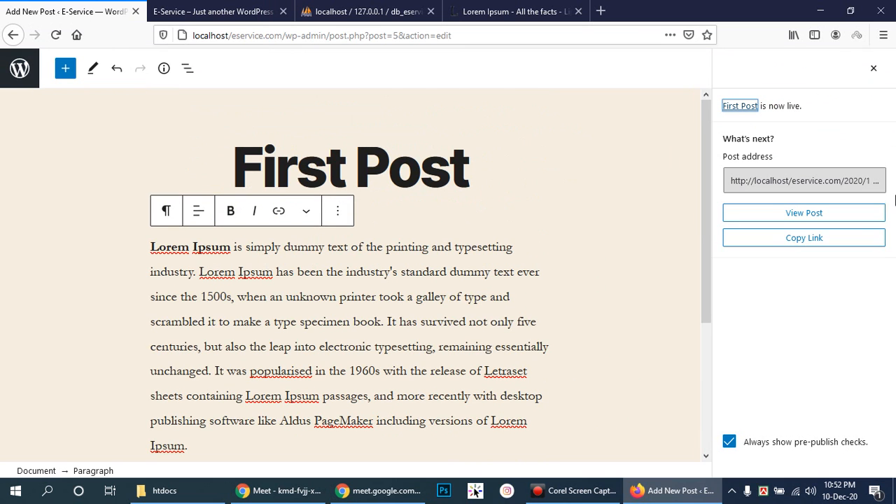
click(874, 68)
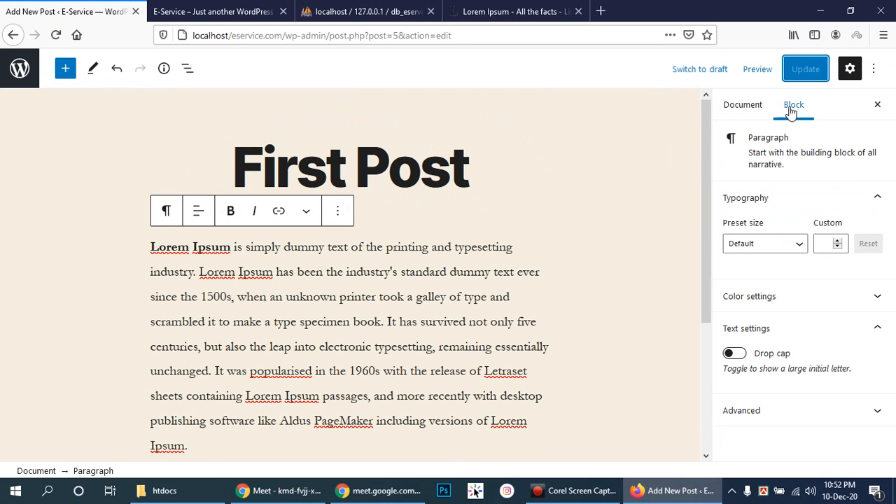
click(17, 68)
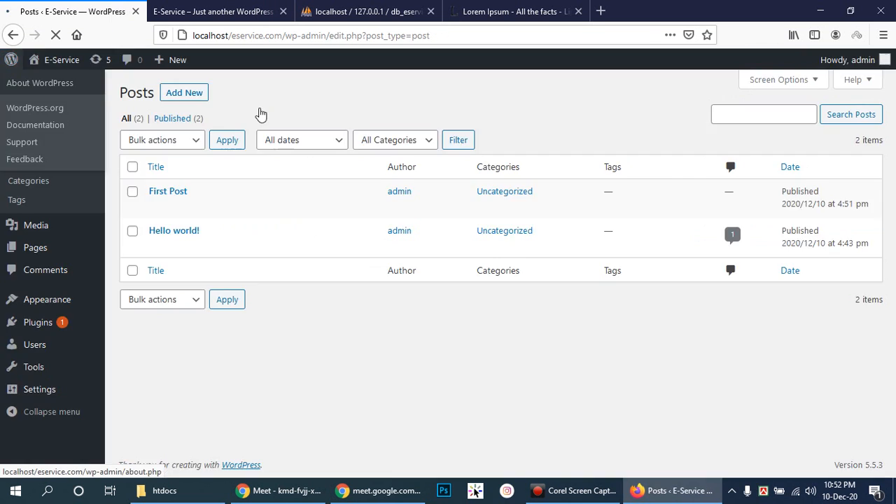
- Open and reload the admin Dashboard, whose At a Glance shows 2 Posts, 1 Page and 1 Comment
click(21, 89)
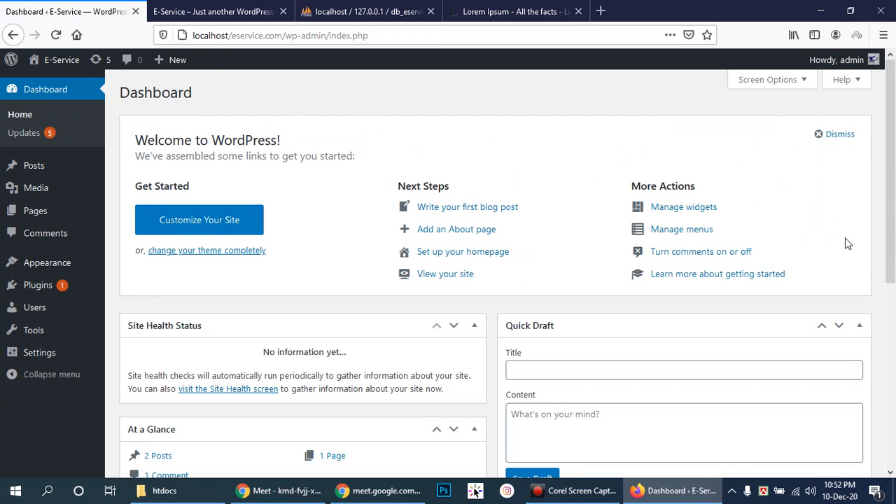
scroll(846, 241, down, 5)
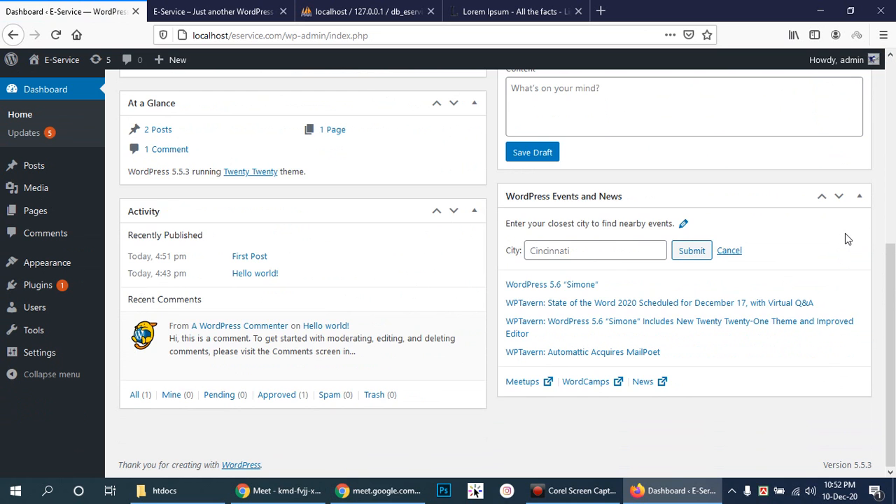
scroll(845, 238, up, 5)
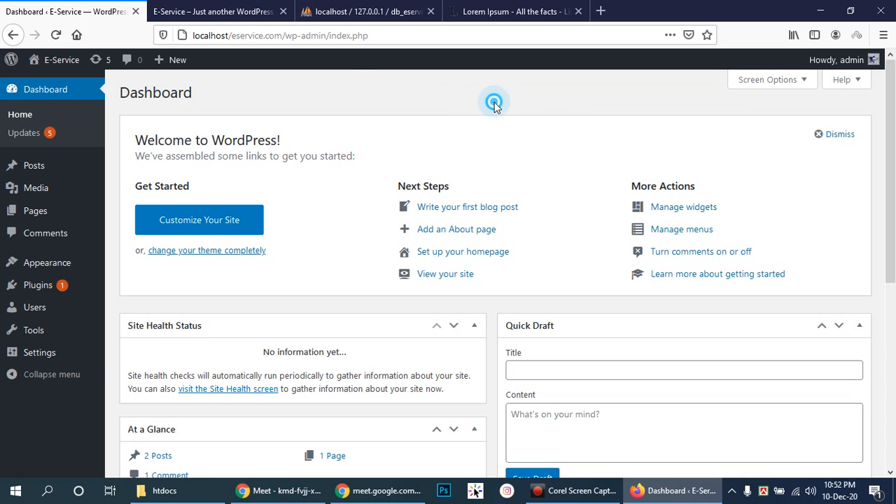
mouse_move(39, 270)
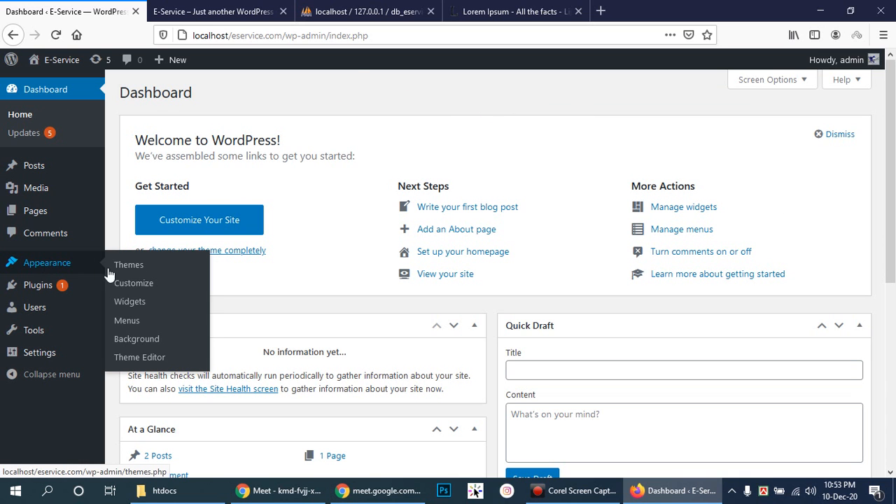
mouse_move(21, 171)
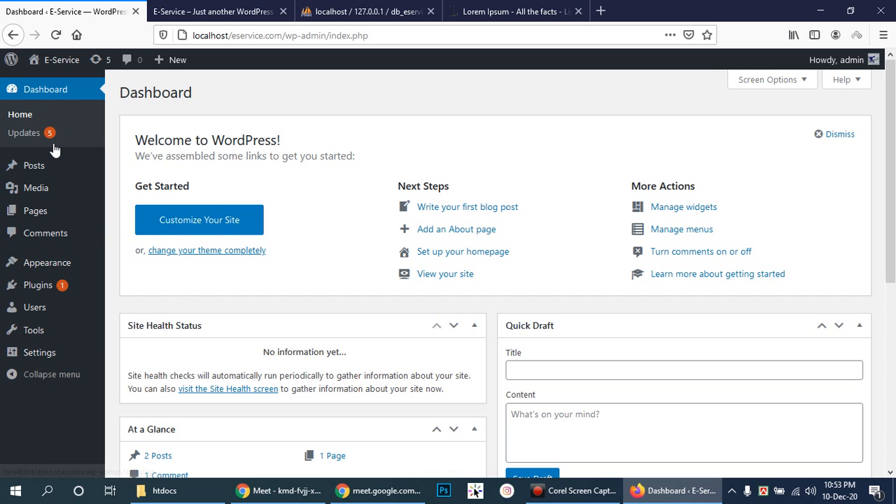
mouse_move(52, 162)
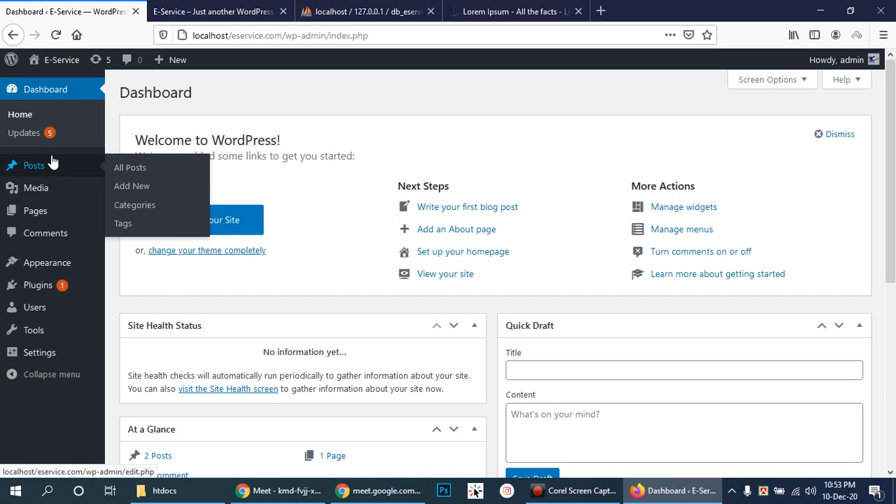
click(59, 97)
drag(892, 111, 895, 197)
scroll(579, 202, up, 3)
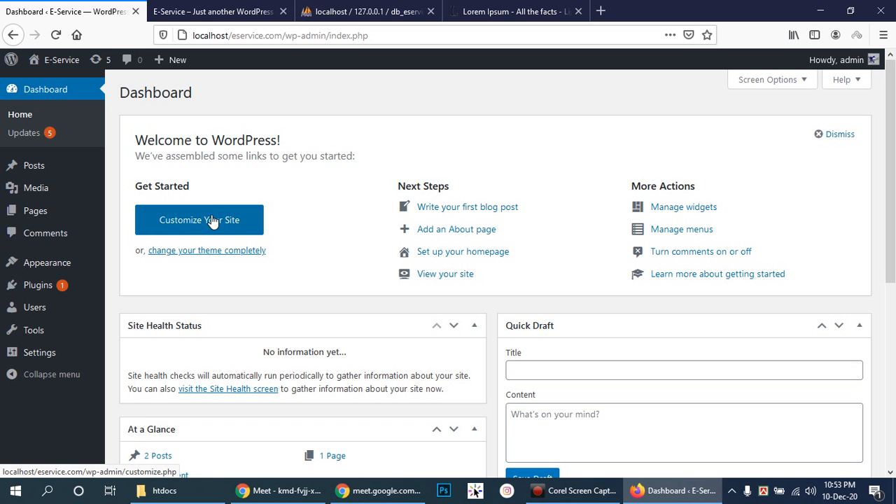
- Switch to the E-Service tab and scroll through it
click(268, 10)
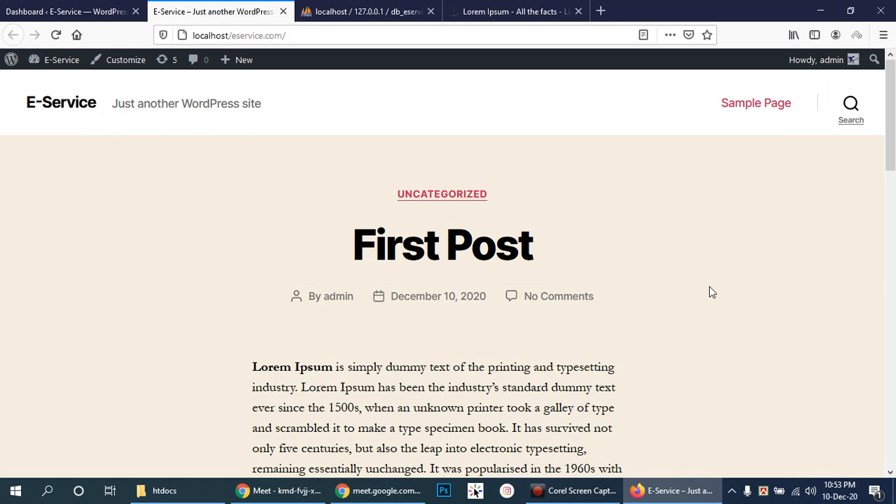
scroll(712, 289, down, 15)
scroll(725, 285, up, 5)
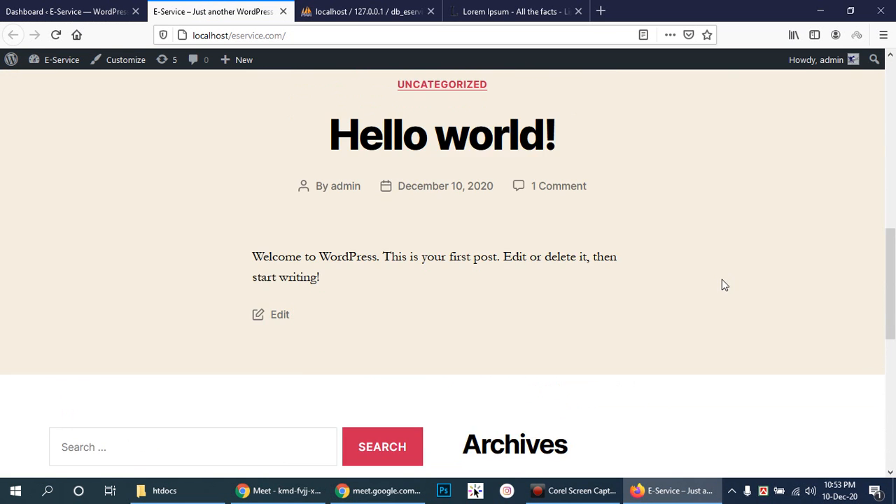
scroll(725, 285, up, 10)
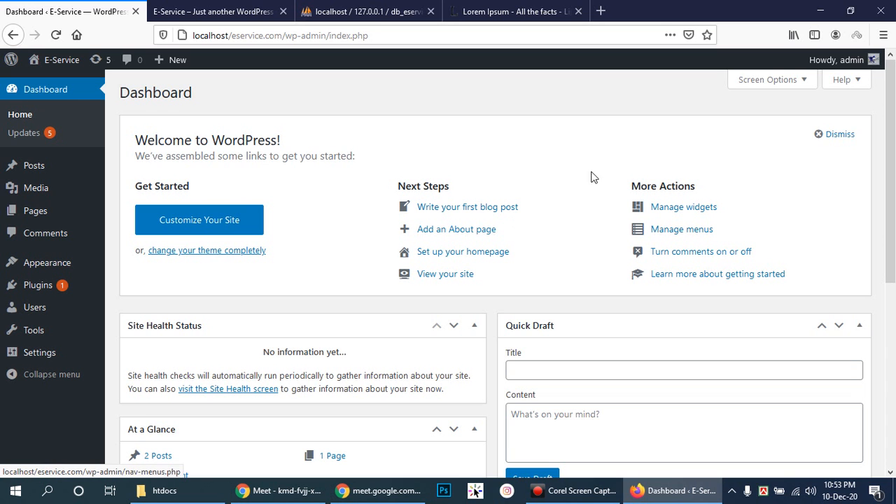
- Open 'Write your first blog post' in a new tab, view the editor, then close that tab
right_click(465, 210)
click(523, 219)
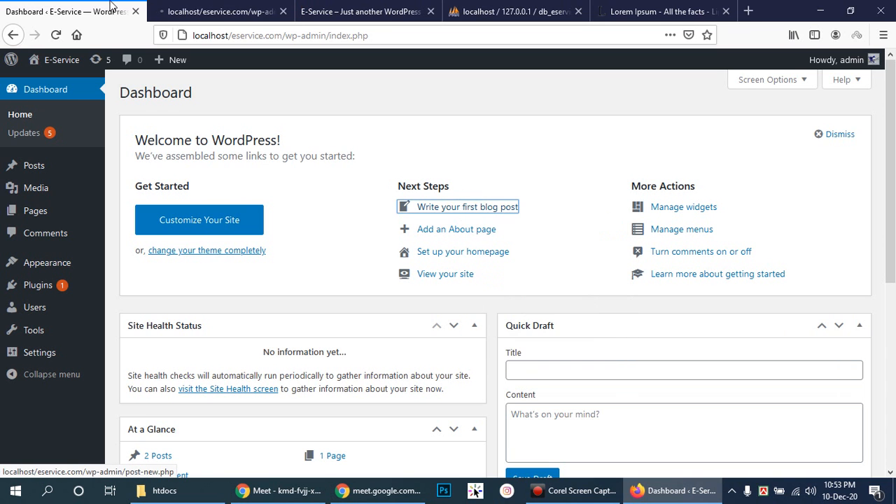
click(210, 9)
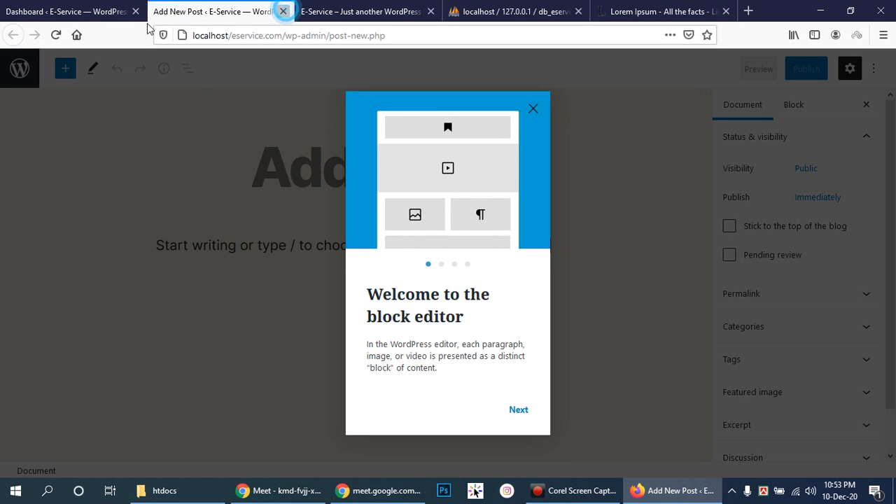
click(283, 11)
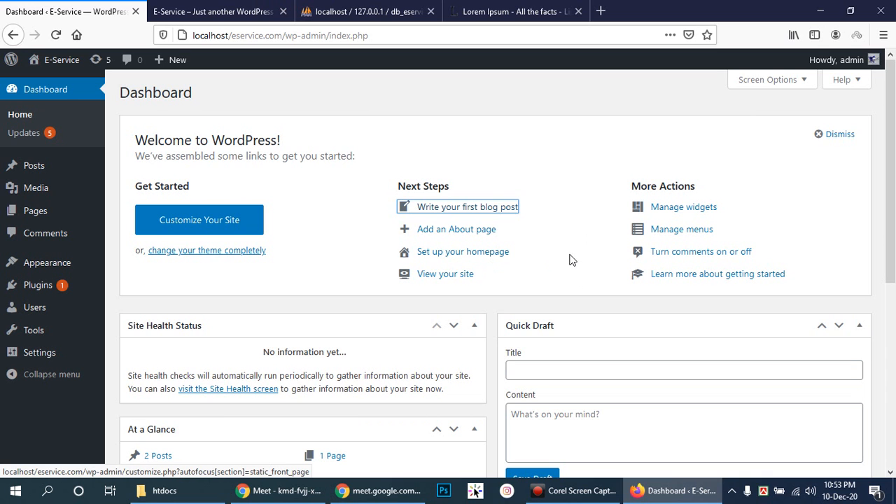
- Open the public site in a new tab and close the duplicate site tab
right_click(440, 272)
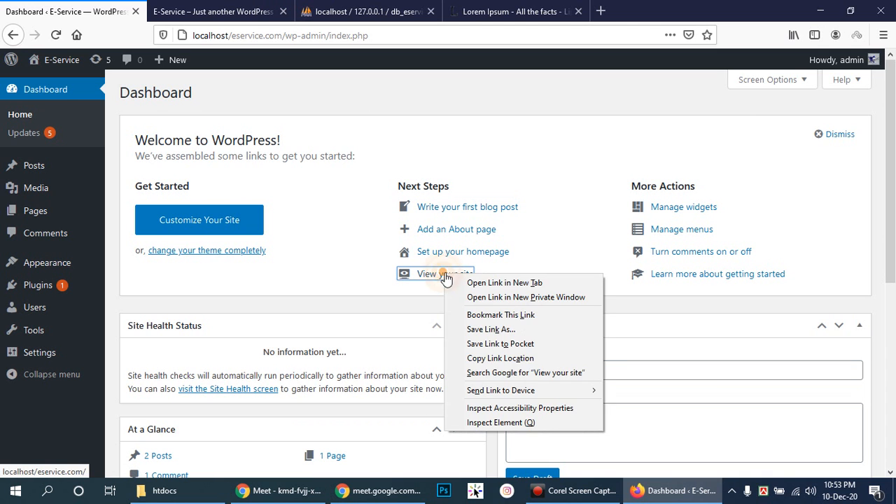
click(483, 283)
click(225, 10)
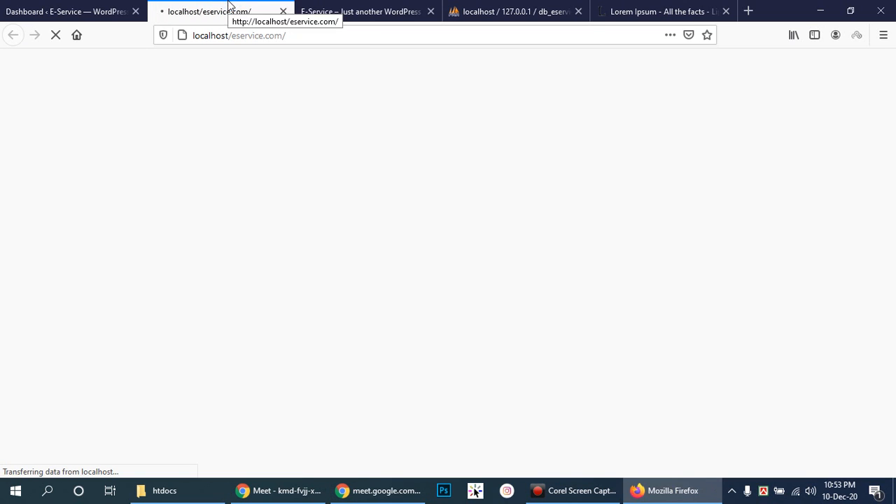
click(354, 10)
click(215, 18)
click(301, 13)
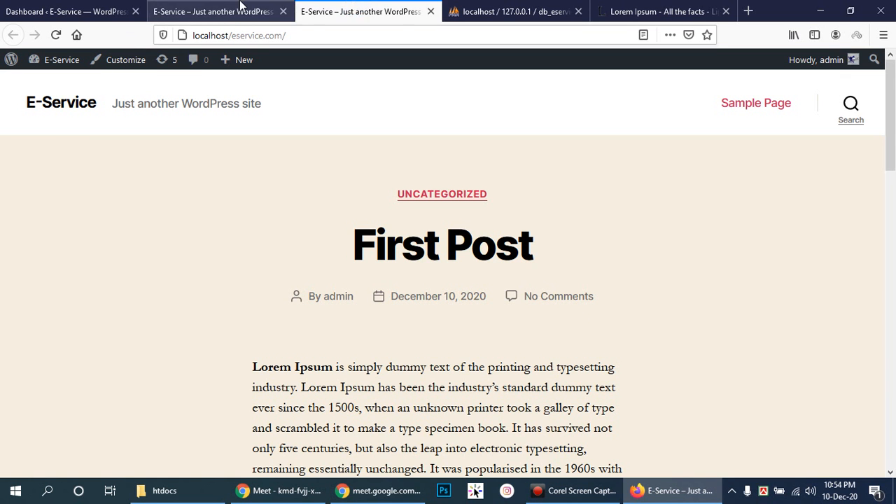
click(431, 11)
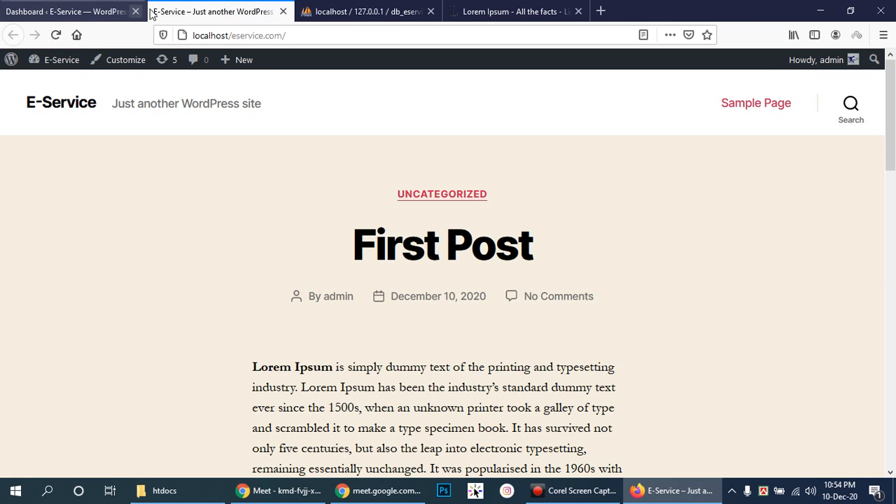
- Browse the front-end posts, switching between the site and the admin Dashboard
click(64, 8)
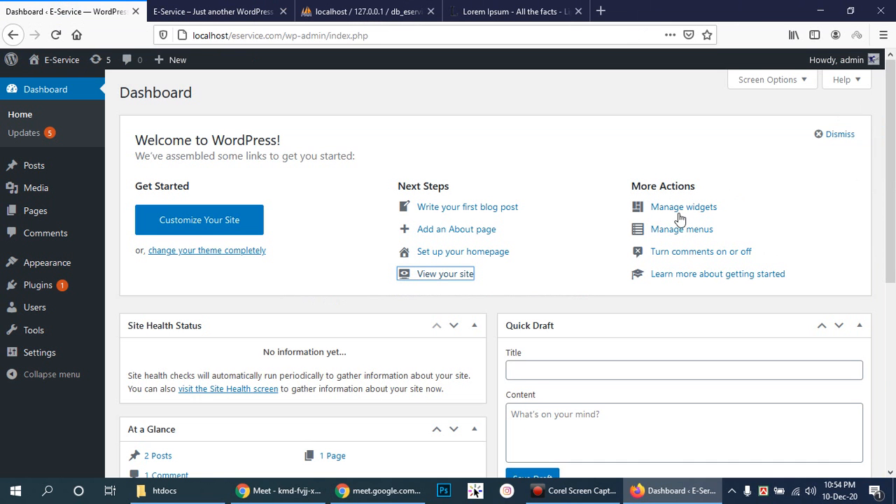
click(234, 8)
scroll(895, 199, down, 12)
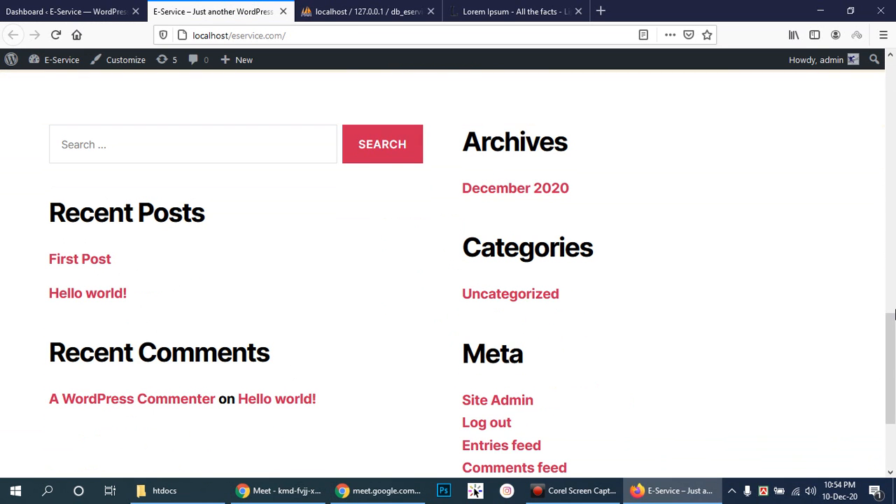
drag(891, 330, 895, 161)
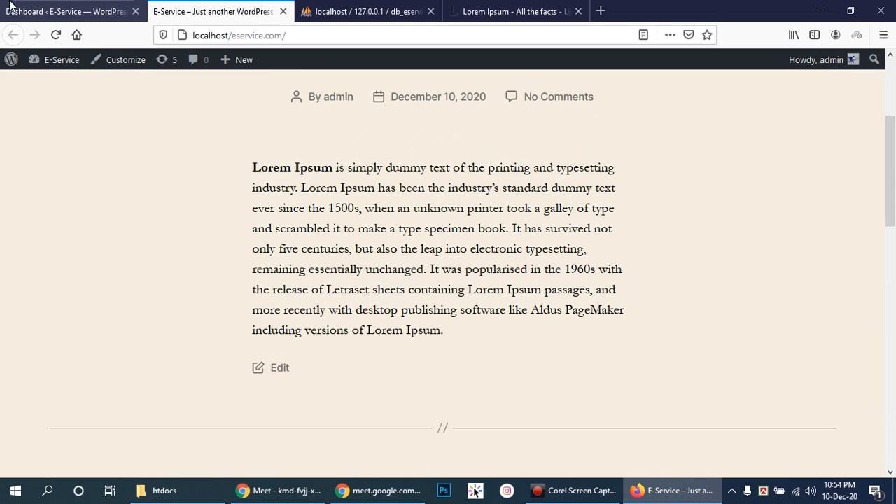
click(66, 11)
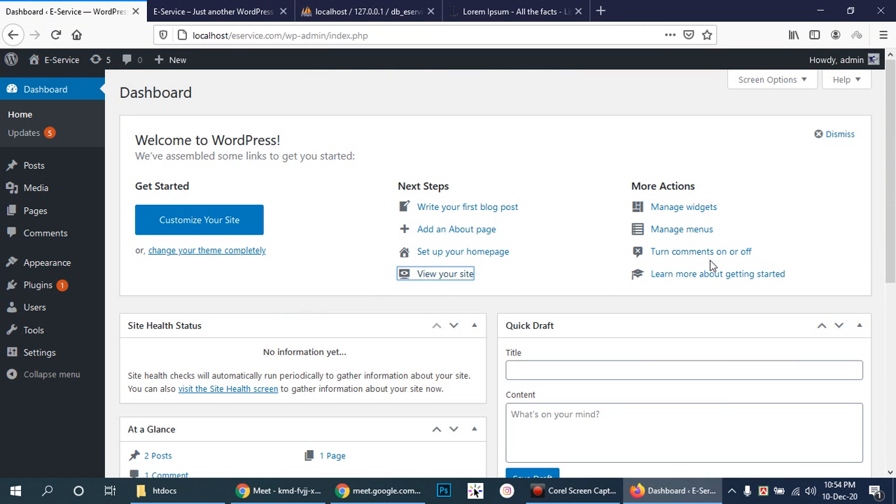
click(259, 10)
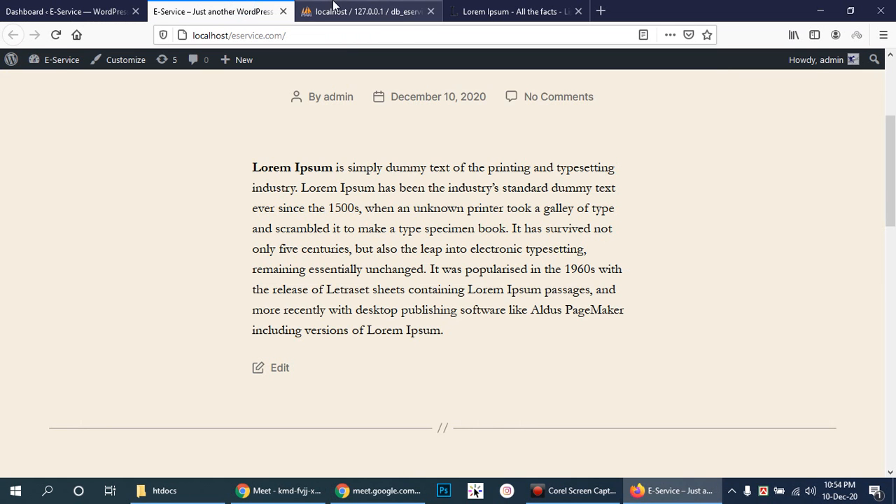
scroll(715, 181, down, 3)
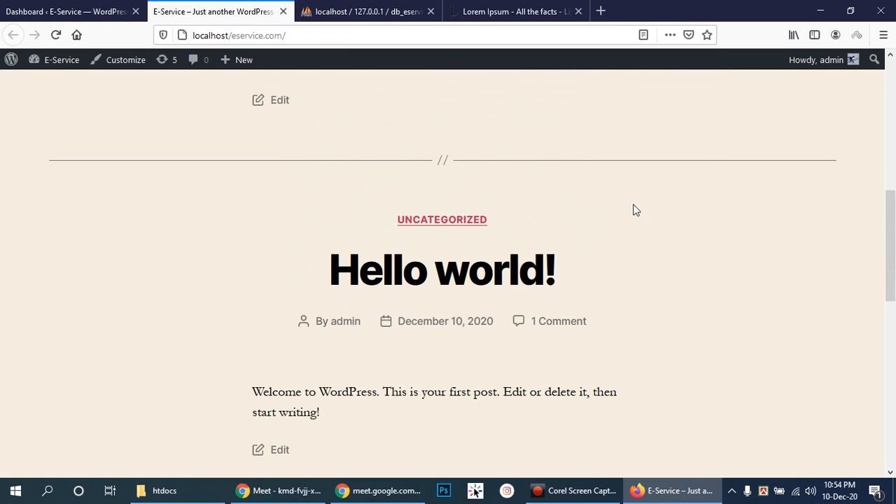
- Open the '1 Comment' link on Hello world!, then return to the Dashboard tab
click(555, 321)
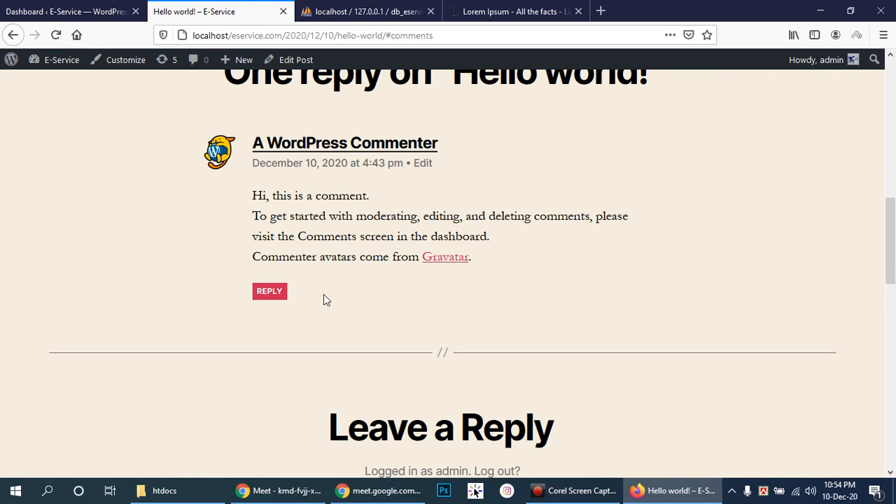
scroll(550, 297, up, 4)
scroll(550, 297, down, 1)
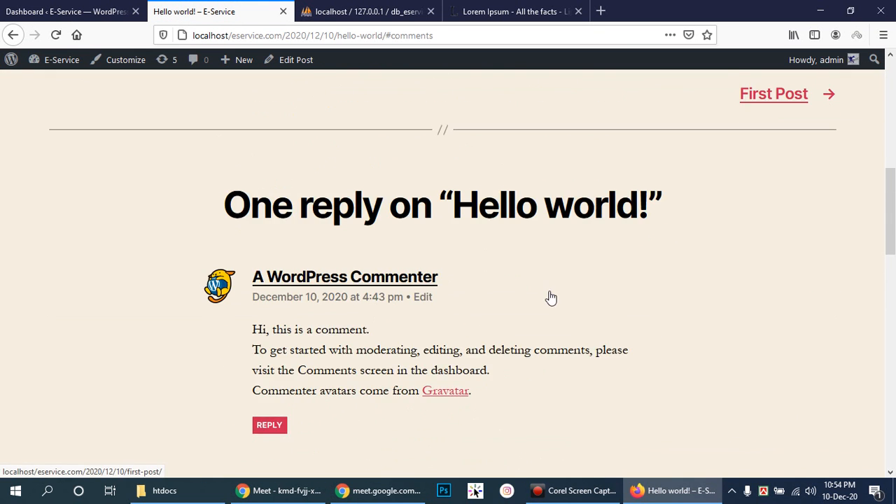
scroll(550, 296, up, 5)
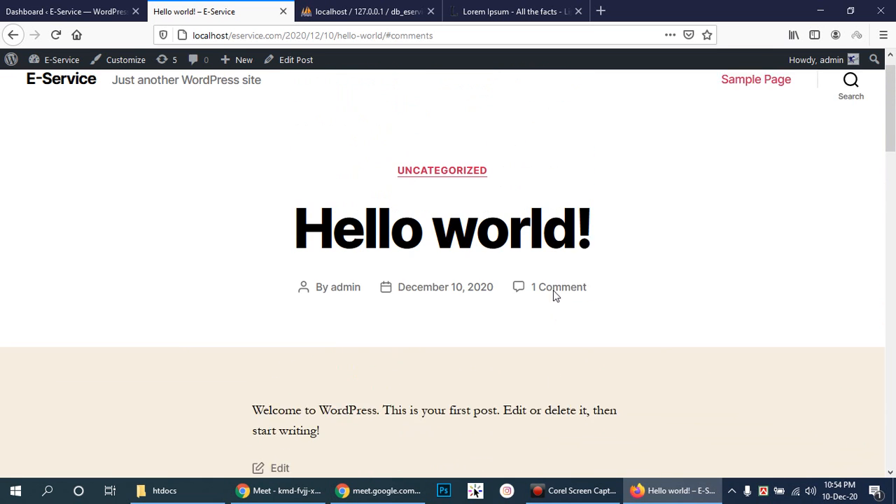
click(14, 12)
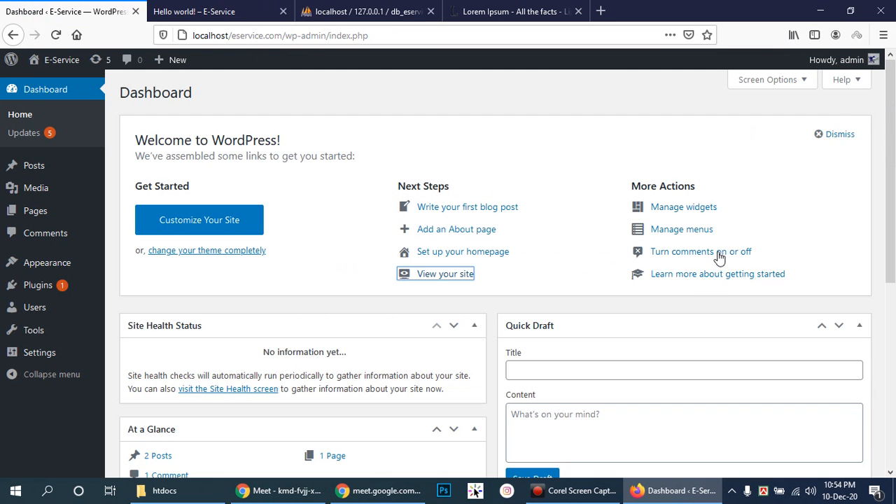
- Scroll the Dashboard and minimize the Google Meet call
drag(893, 181, 895, 261)
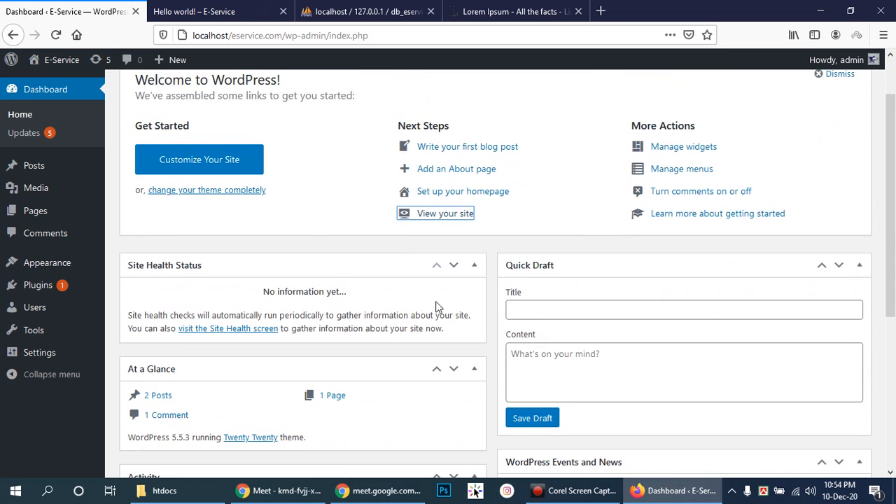
scroll(597, 298, down, 2)
scroll(569, 188, up, 1)
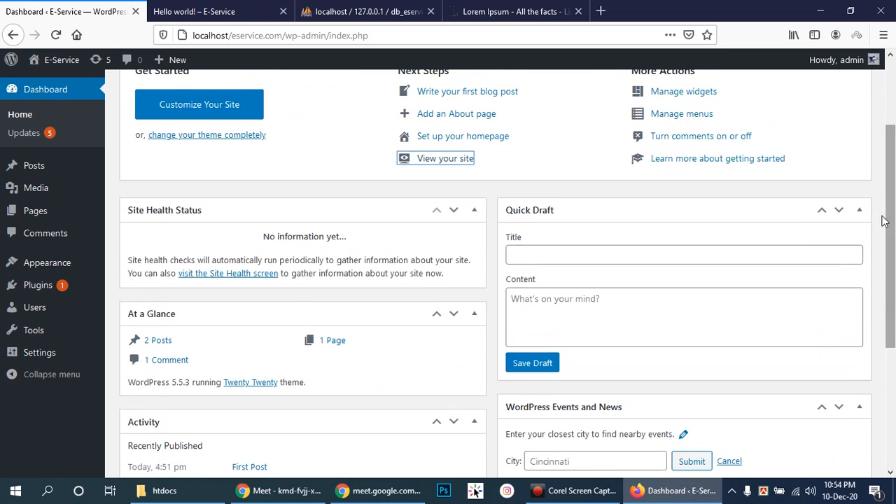
scroll(856, 207, down, 2)
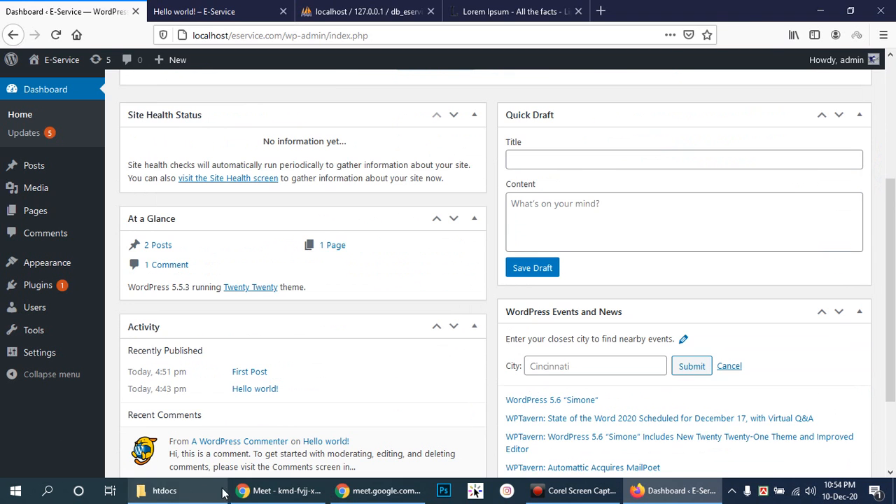
click(266, 492)
click(266, 493)
- Scroll the Dashboard and review the Posts, Media and Pages sidebar menus
drag(891, 245, 893, 324)
drag(893, 392, 894, 208)
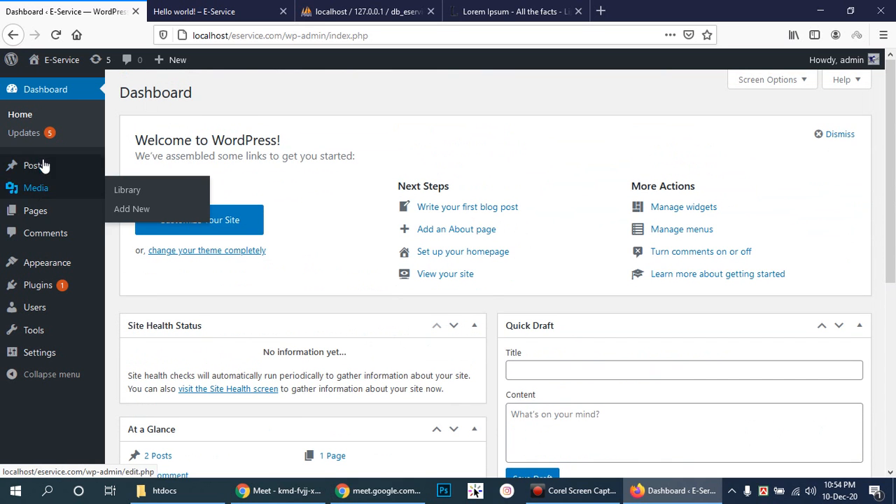
mouse_move(63, 172)
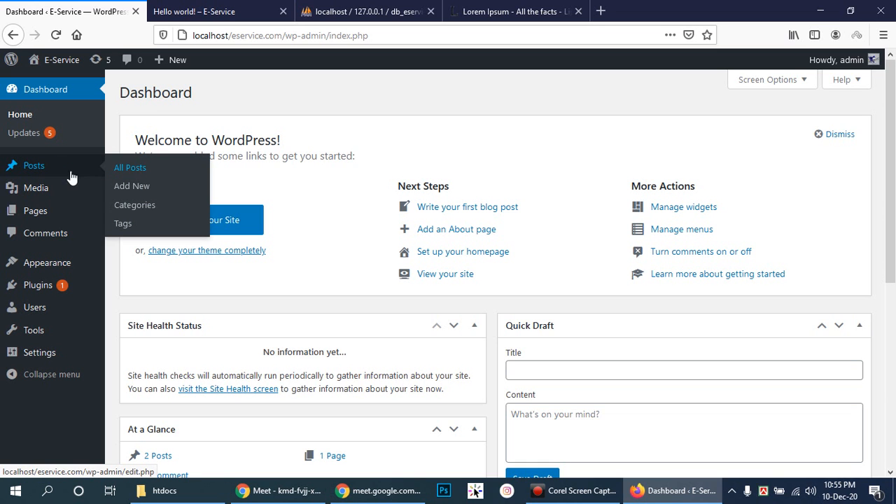
mouse_move(40, 194)
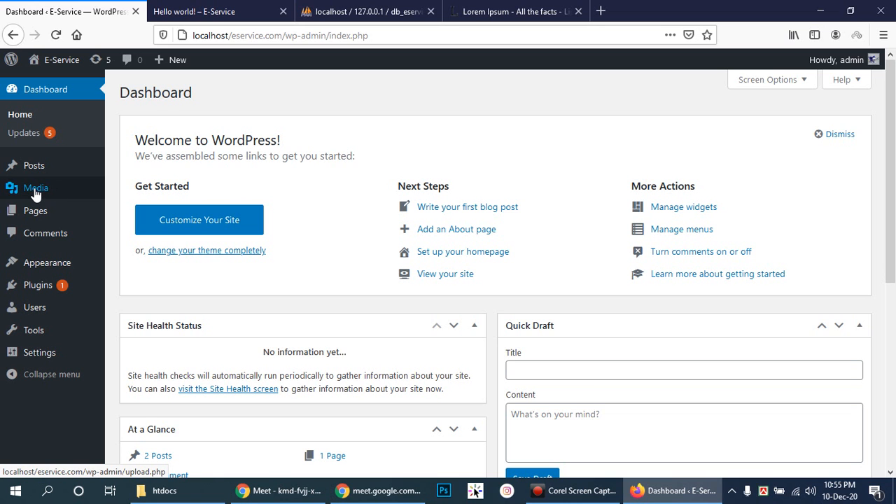
mouse_move(43, 212)
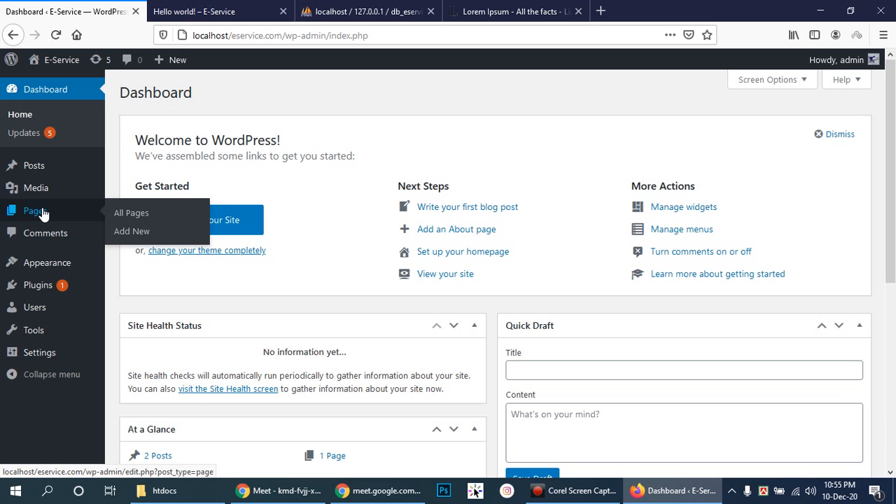
- From the Hello world! post, open the site's Sample Page and scroll through it
click(254, 9)
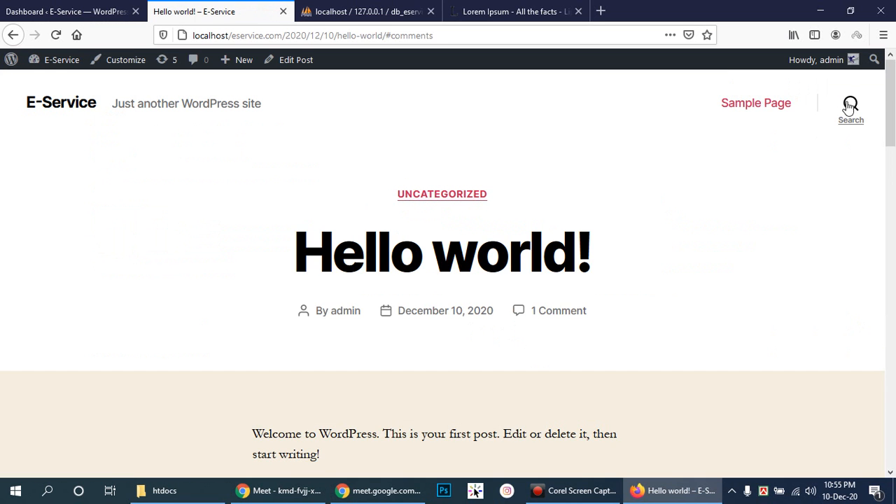
click(784, 110)
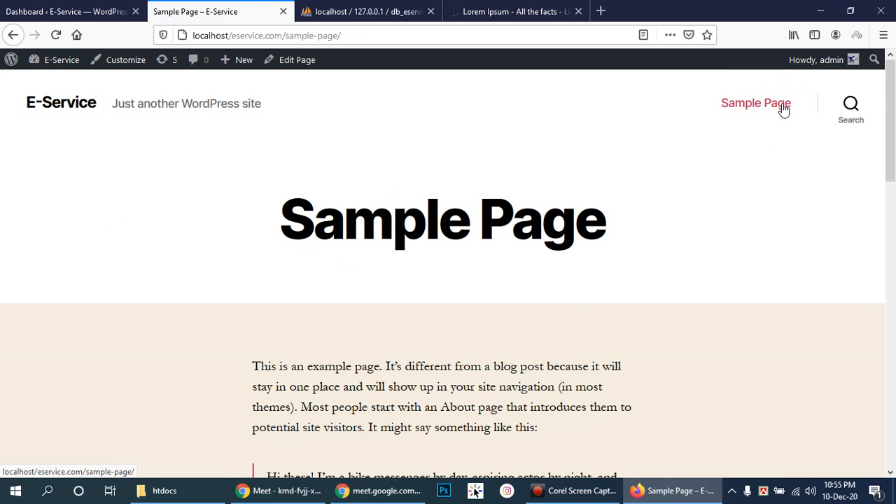
scroll(768, 309, down, 3)
scroll(768, 309, down, 3)
scroll(766, 308, up, 5)
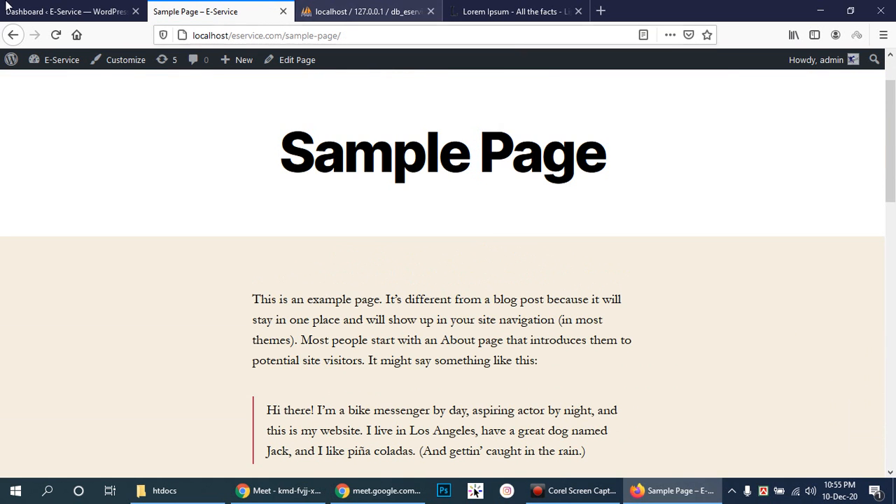
- Open the Comments screen from the admin sidebar
click(71, 11)
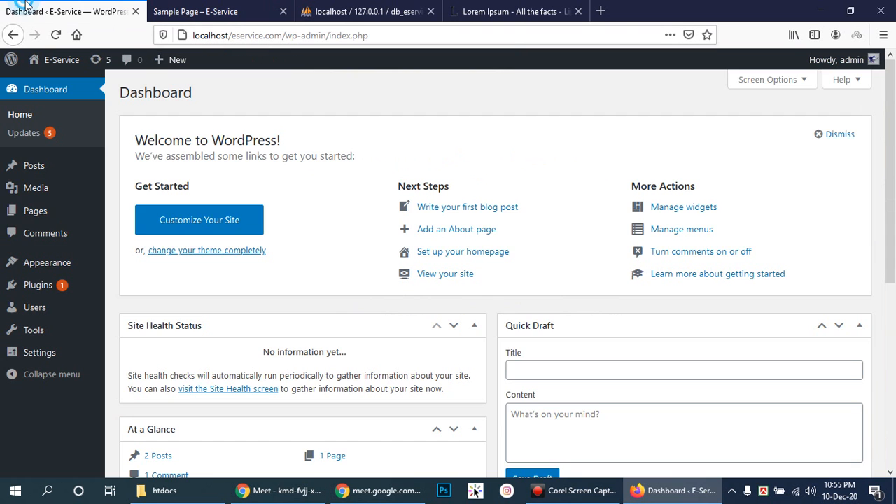
click(49, 236)
click(234, 11)
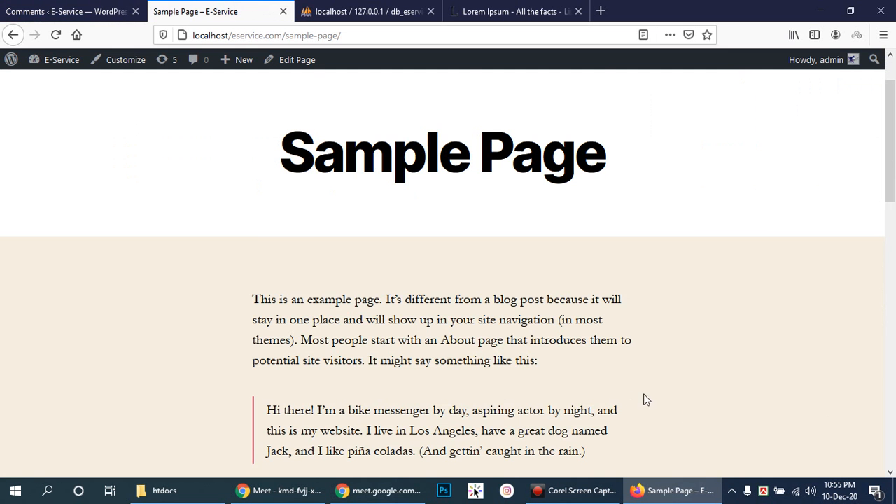
scroll(657, 322, down, 6)
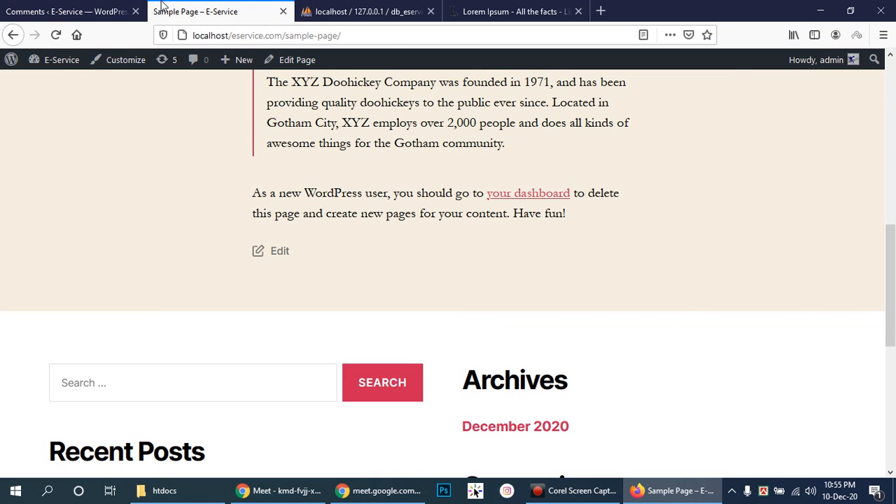
click(84, 11)
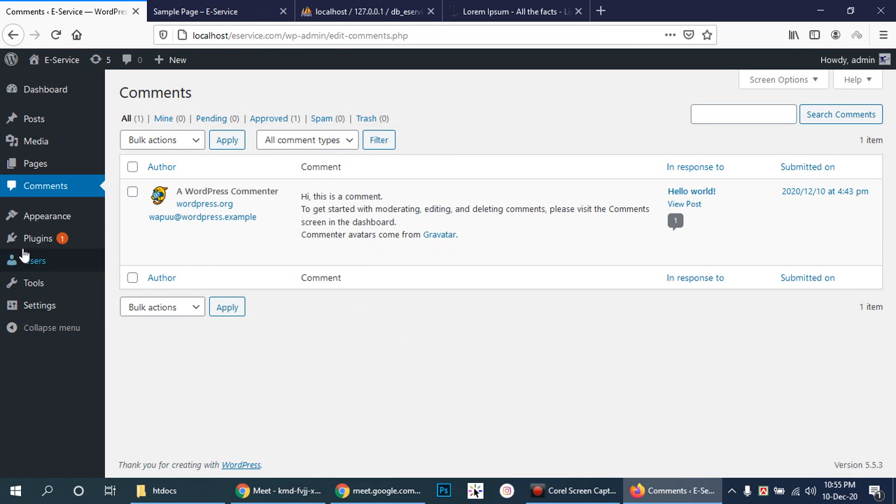
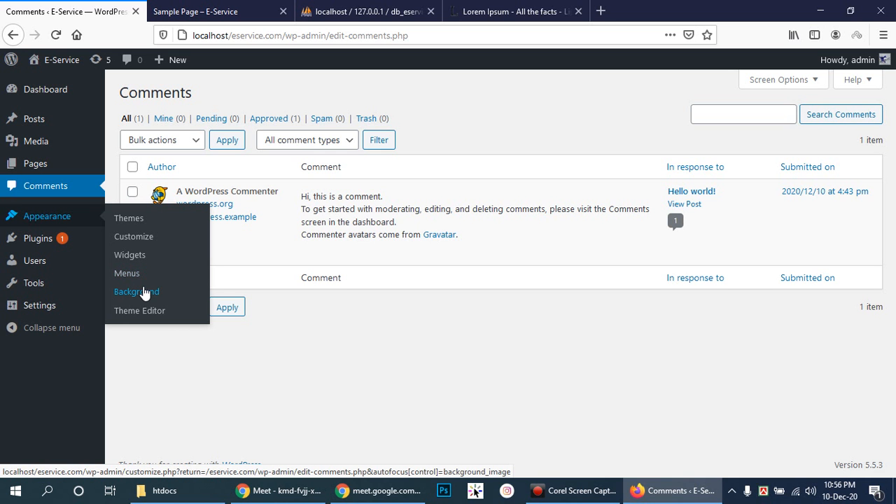
- View the site's live Sample Page, scroll through it, and return to the admin Comments page
click(210, 11)
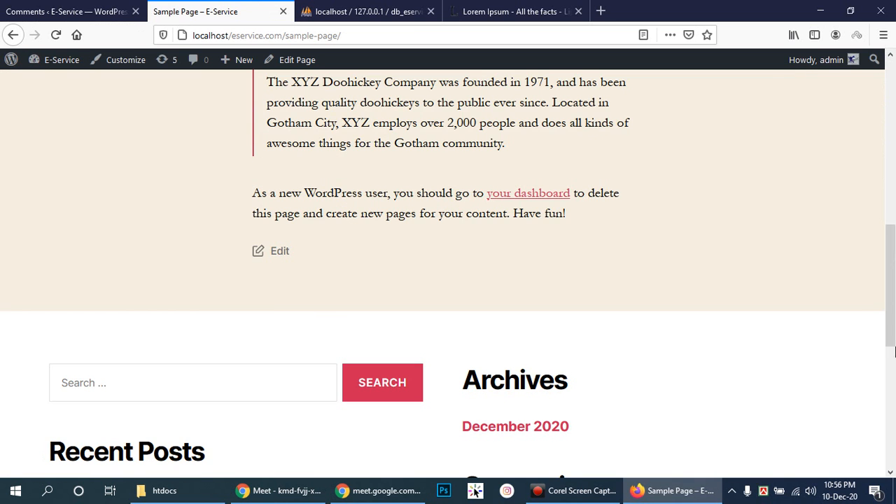
scroll(799, 303, up, 5)
scroll(798, 304, up, 5)
scroll(784, 280, down, 8)
scroll(773, 252, up, 3)
scroll(773, 251, up, 1)
scroll(770, 250, down, 6)
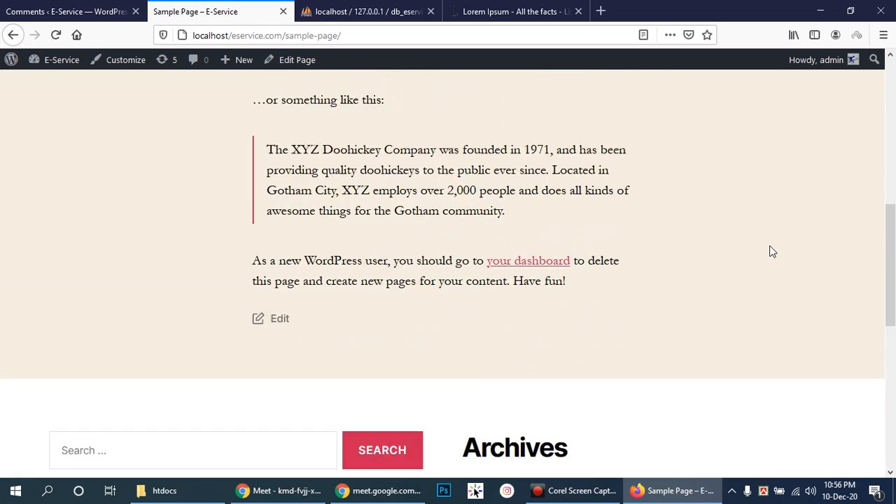
scroll(767, 251, up, 6)
scroll(752, 280, up, 2)
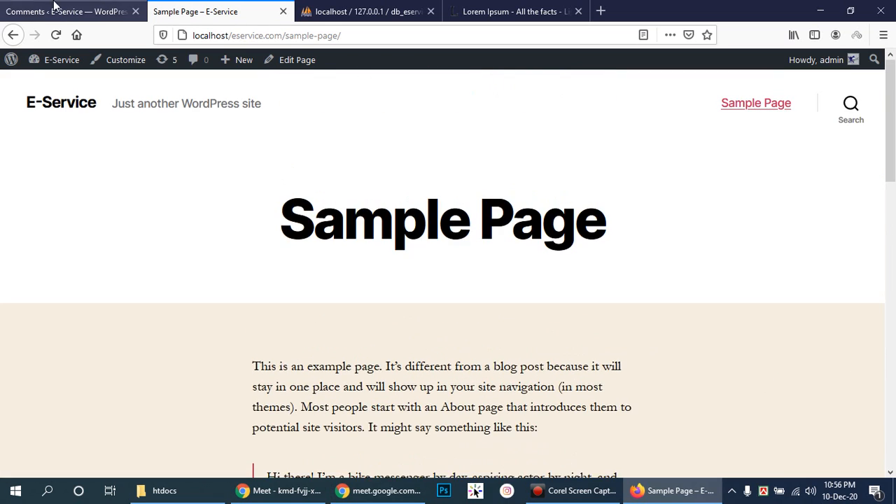
click(28, 11)
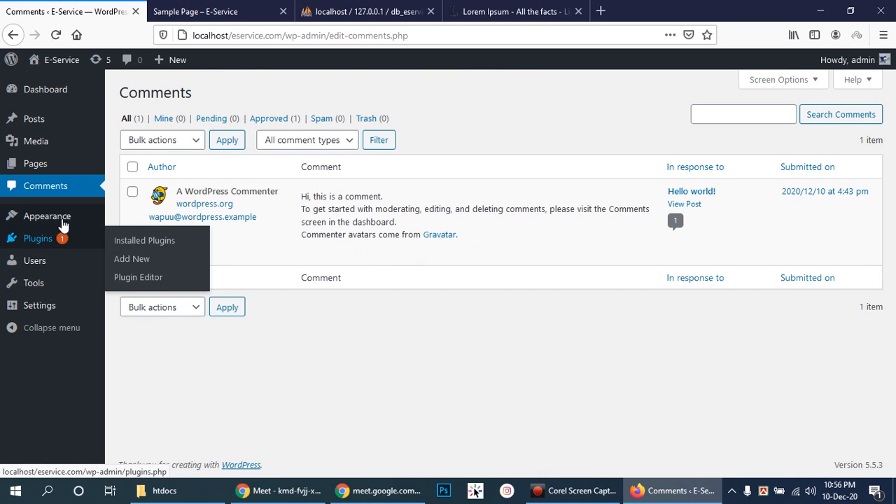
- Revisit the Sample Page, jump back to its top, and return to Comments
mouse_move(70, 219)
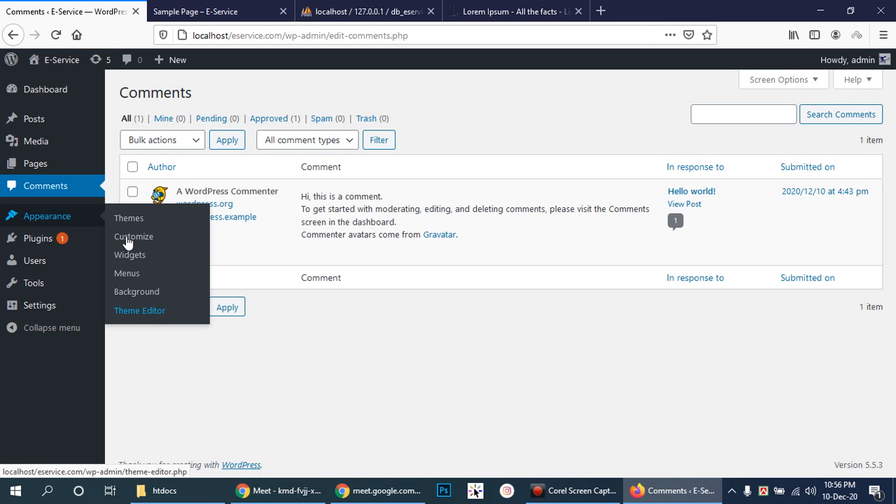
click(210, 12)
scroll(551, 339, down, 10)
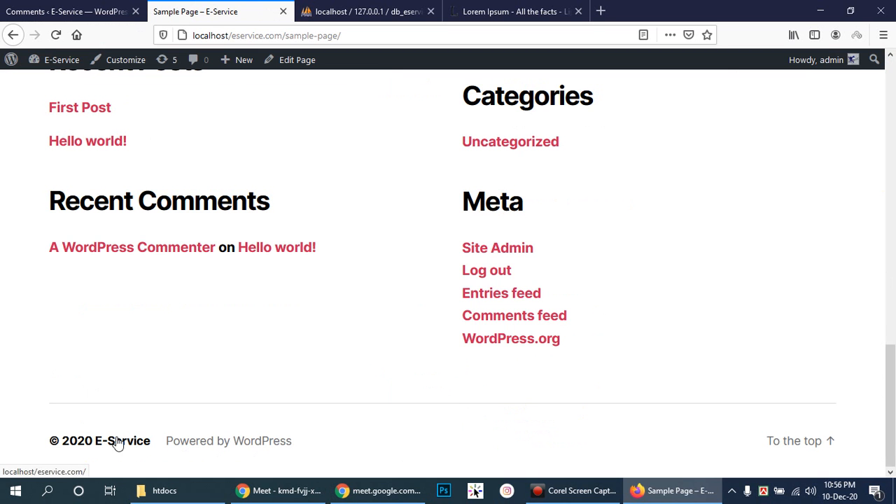
click(805, 442)
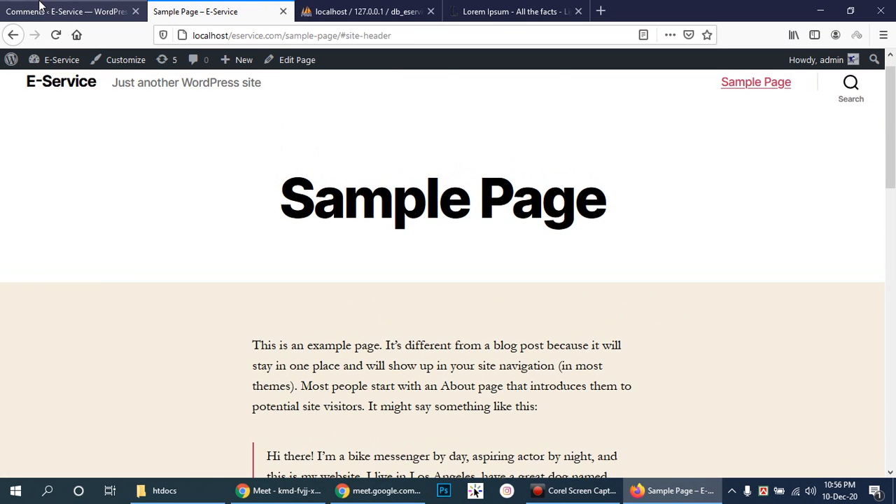
click(43, 6)
- Open Appearance > Theme Editor, accept the direct-editing warning, and scroll through style.css
mouse_move(62, 217)
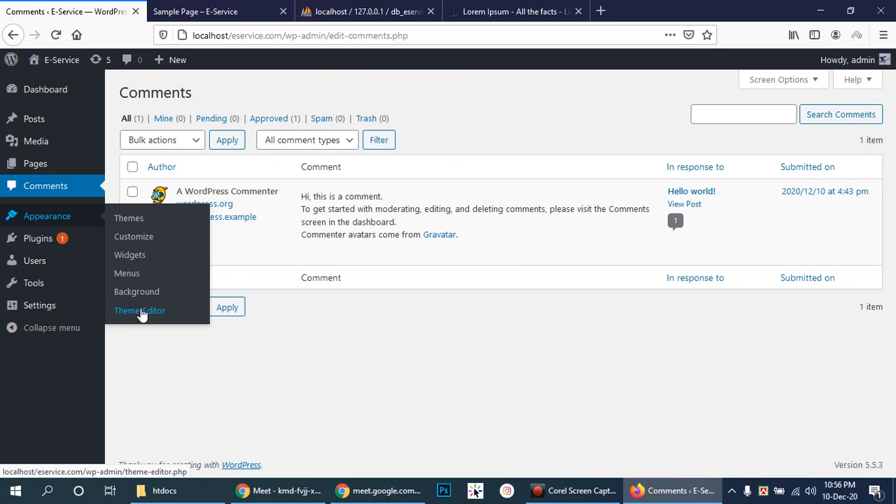
click(140, 311)
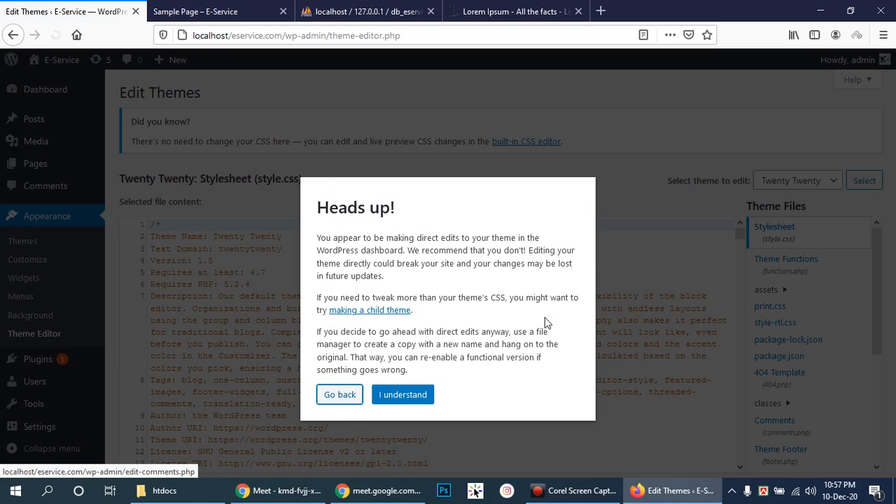
click(339, 397)
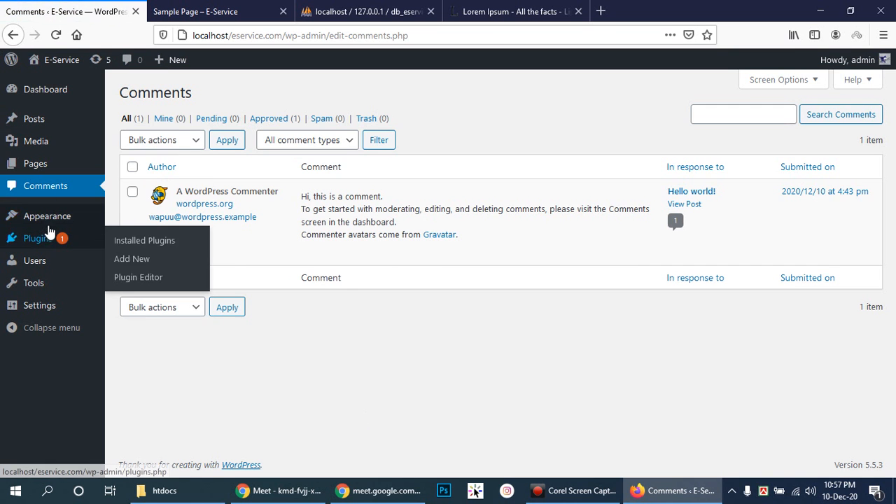
mouse_move(47, 215)
click(139, 316)
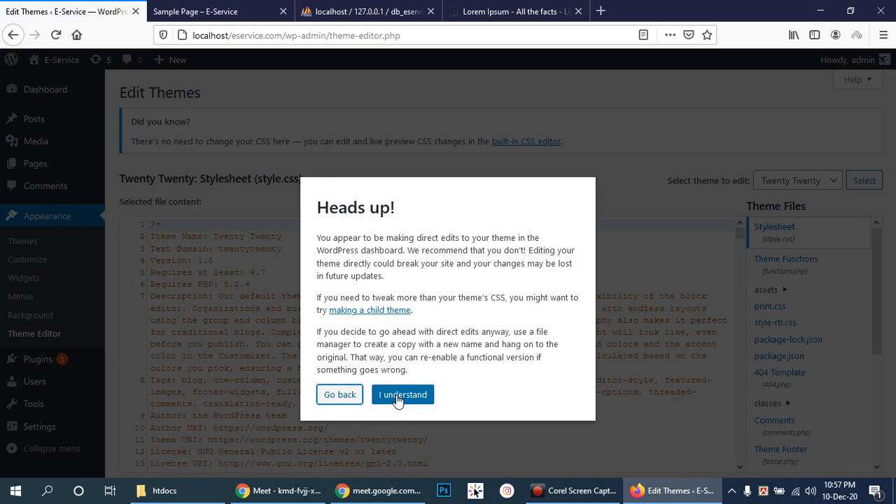
click(399, 396)
scroll(791, 315, down, 5)
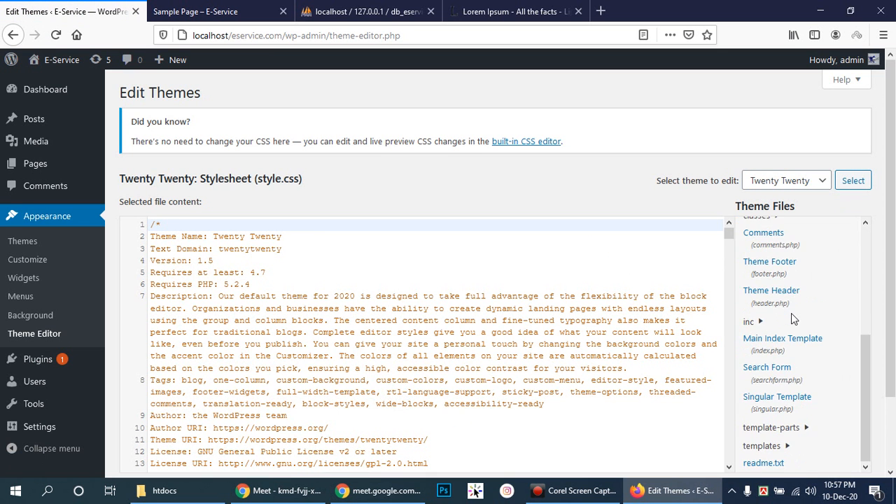
scroll(372, 324, down, 15)
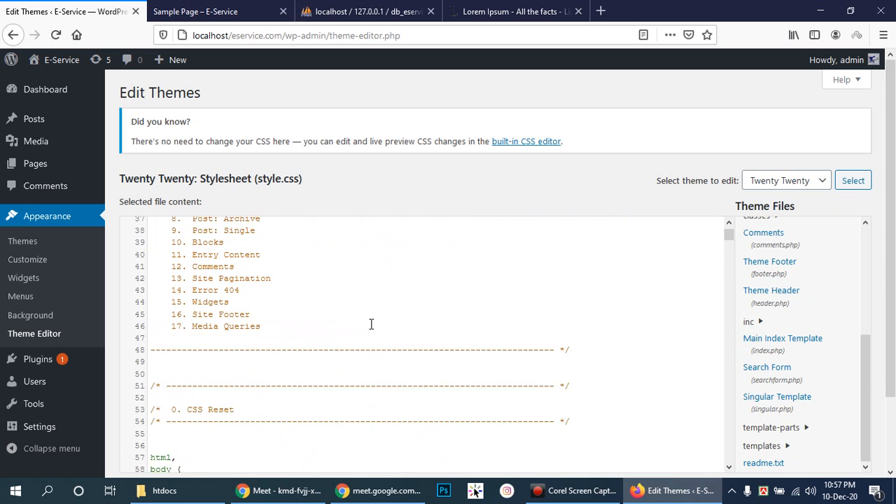
scroll(371, 322, down, 3)
scroll(371, 323, up, 10)
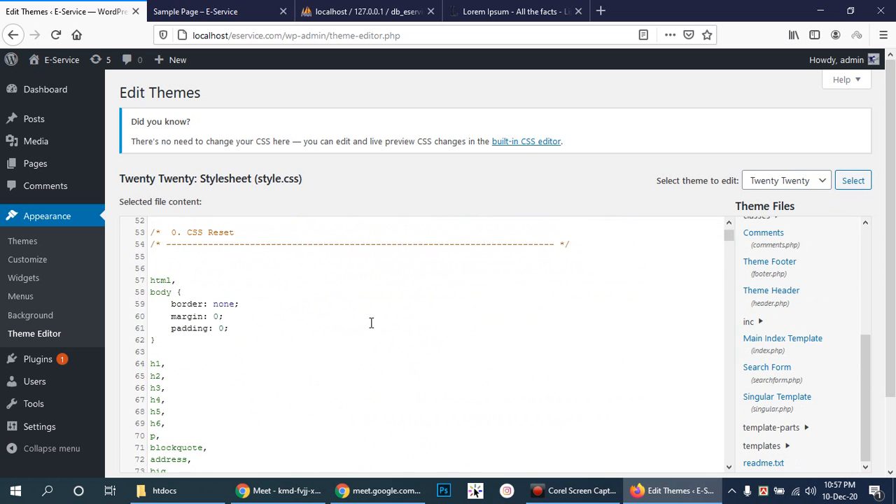
scroll(371, 323, up, 8)
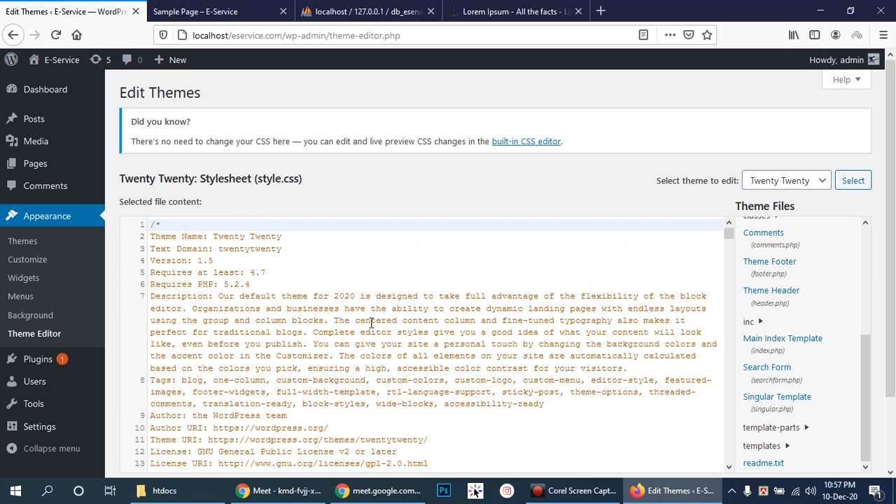
scroll(371, 323, down, 18)
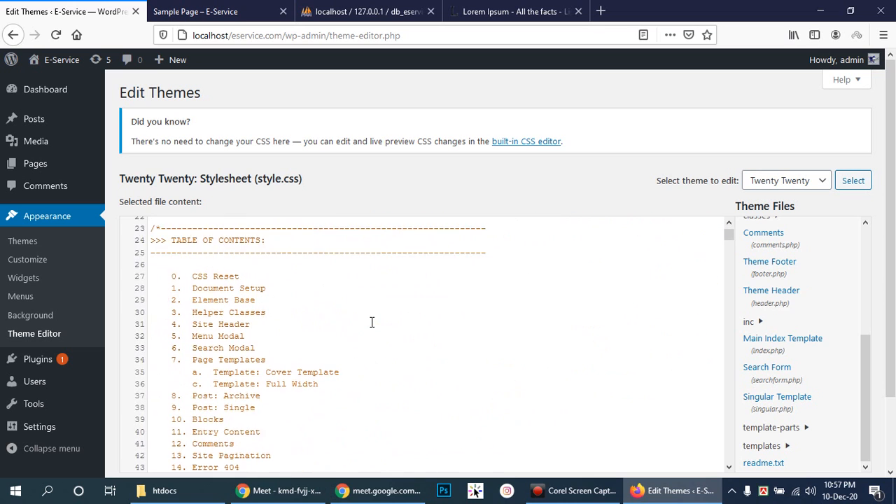
scroll(372, 322, up, 16)
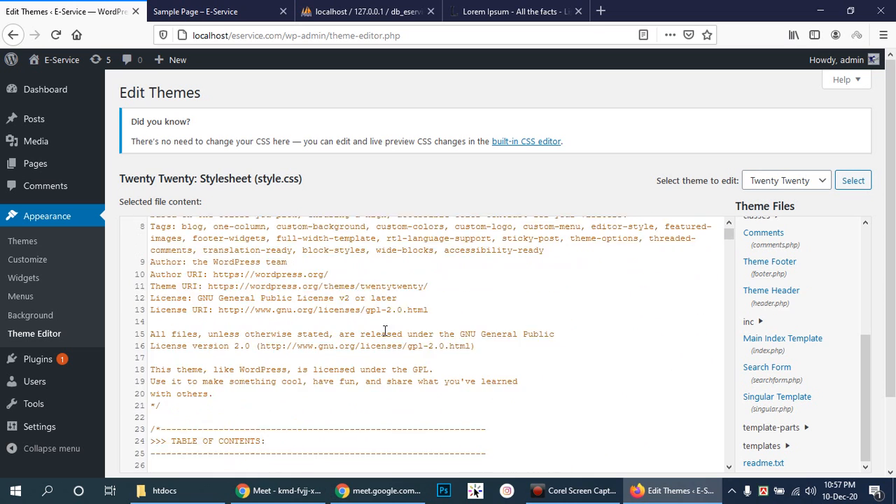
- Update the active Twenty Twenty theme from the Themes page, then reload the live Sample Page
right_click(18, 243)
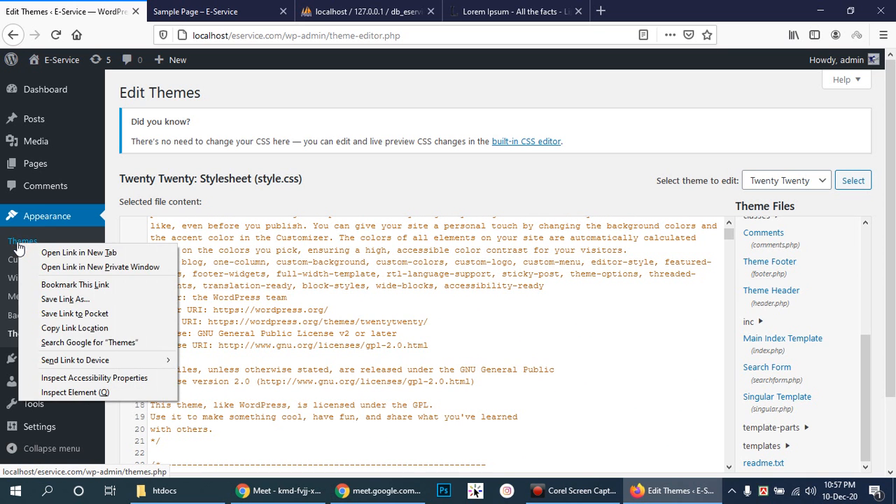
click(16, 244)
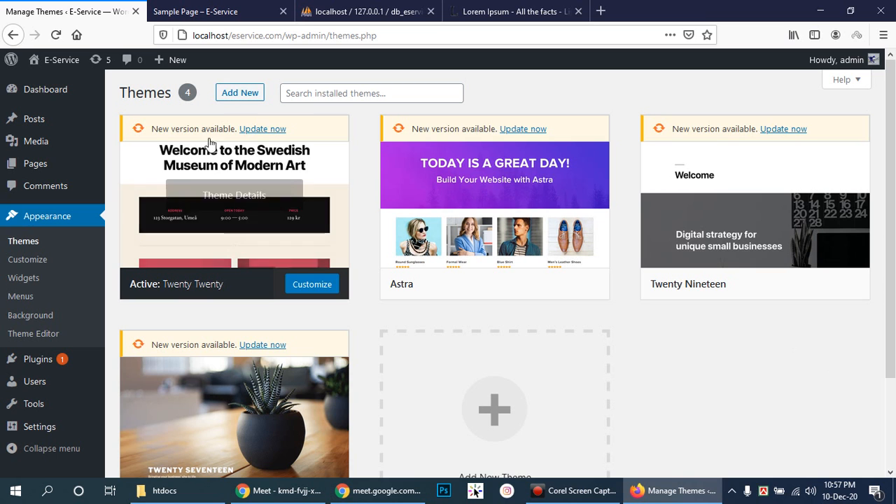
click(261, 129)
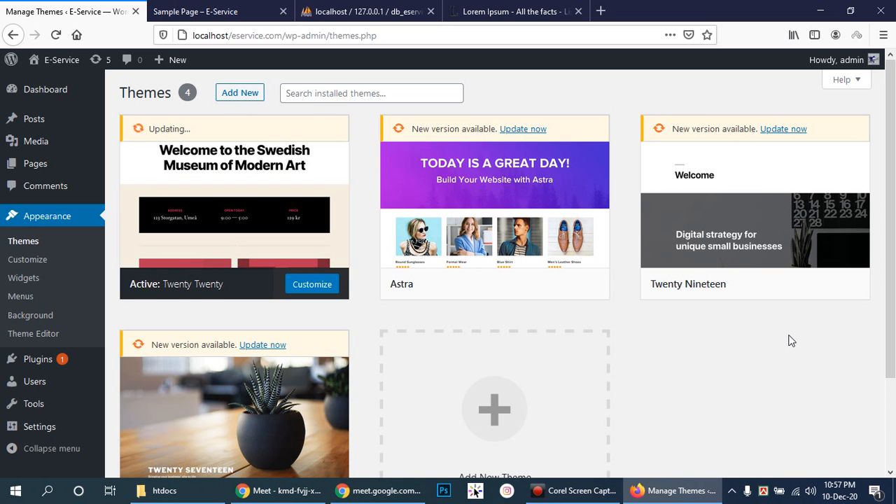
scroll(787, 276, down, 3)
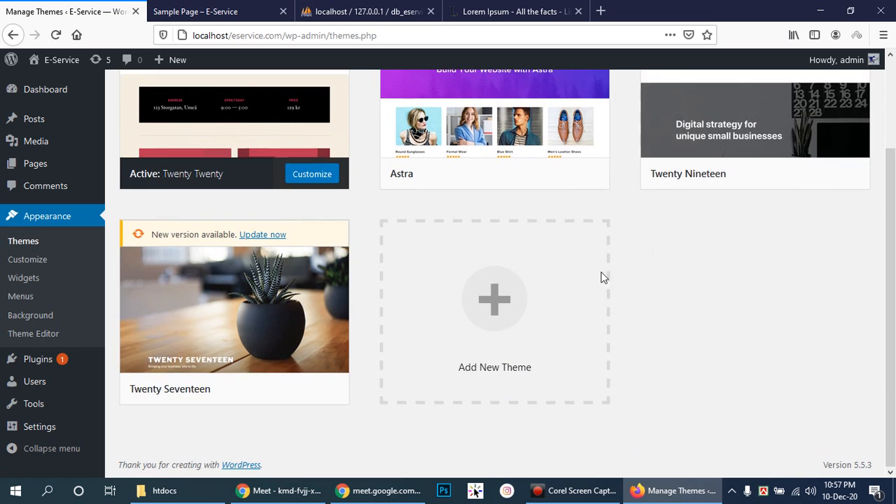
scroll(738, 329, up, 3)
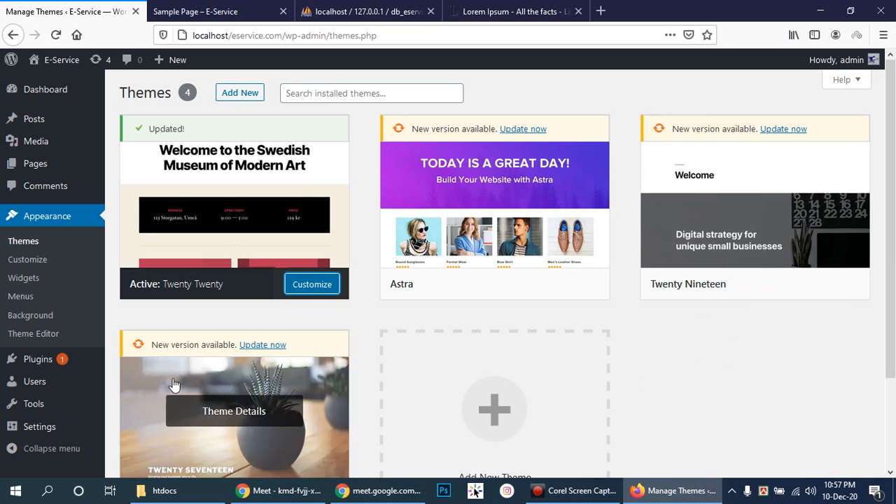
scroll(666, 284, down, 3)
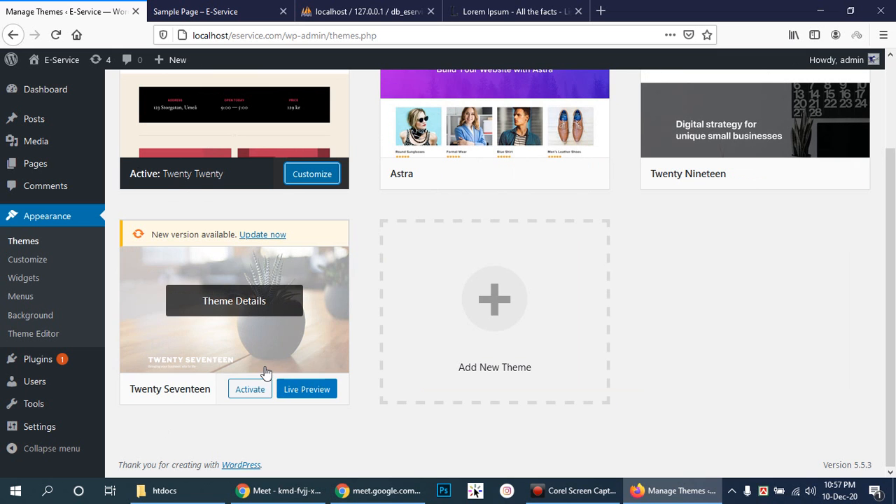
scroll(871, 343, up, 2)
scroll(871, 344, up, 1)
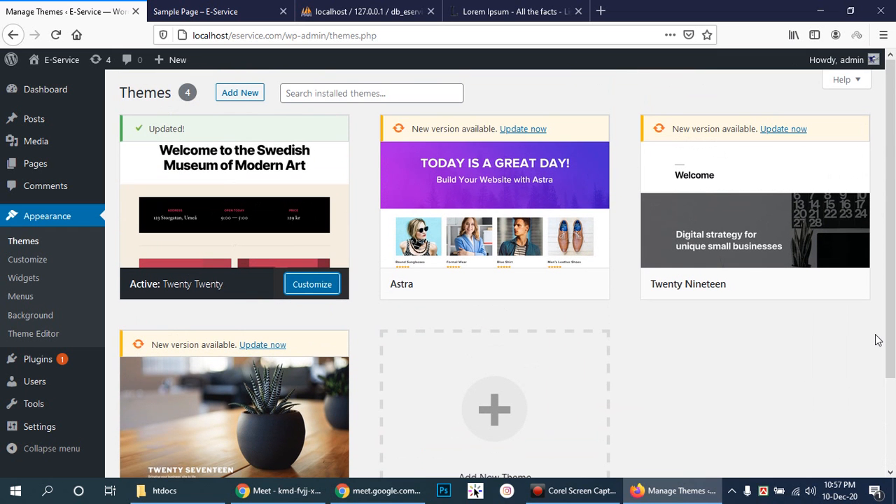
click(190, 13)
click(56, 35)
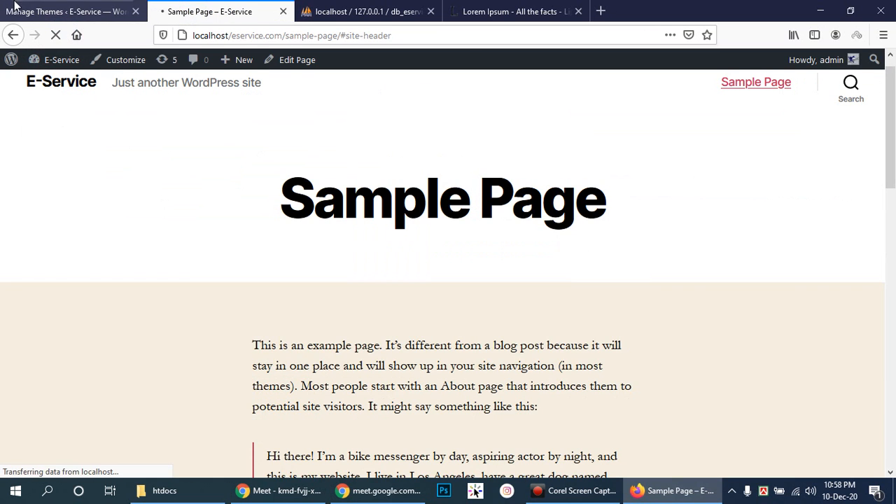
- Open the Theme Editor and scroll down and back up through the Twenty Twenty style.css
click(31, 7)
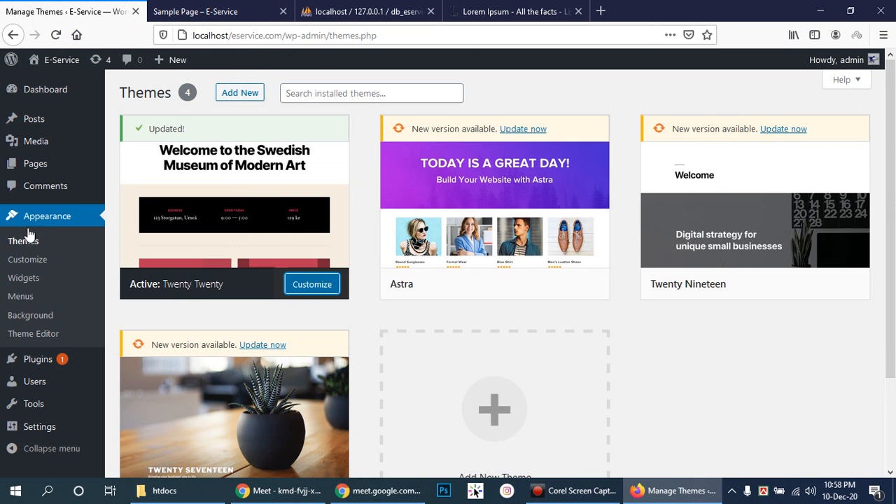
click(37, 335)
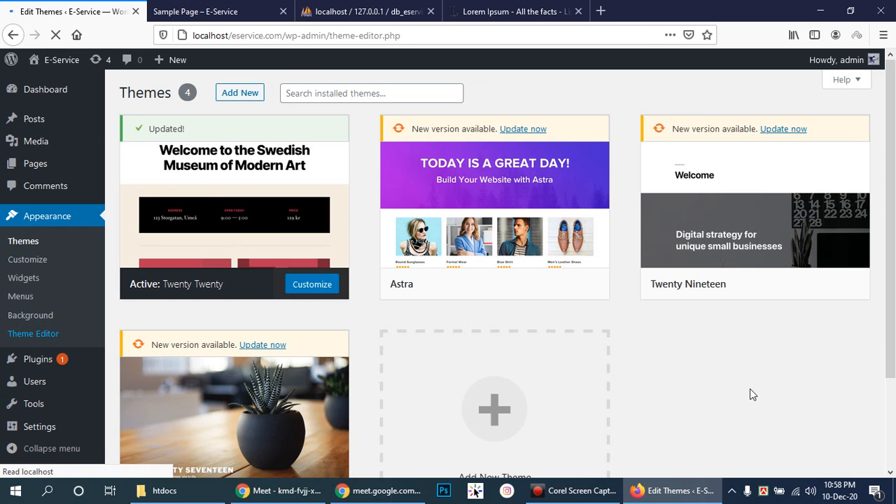
scroll(824, 358, down, 5)
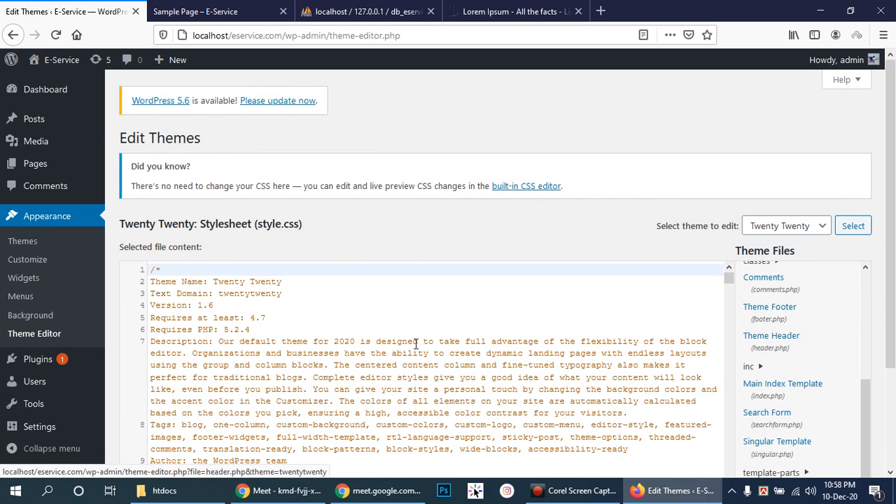
scroll(441, 341, down, 7)
scroll(416, 341, down, 12)
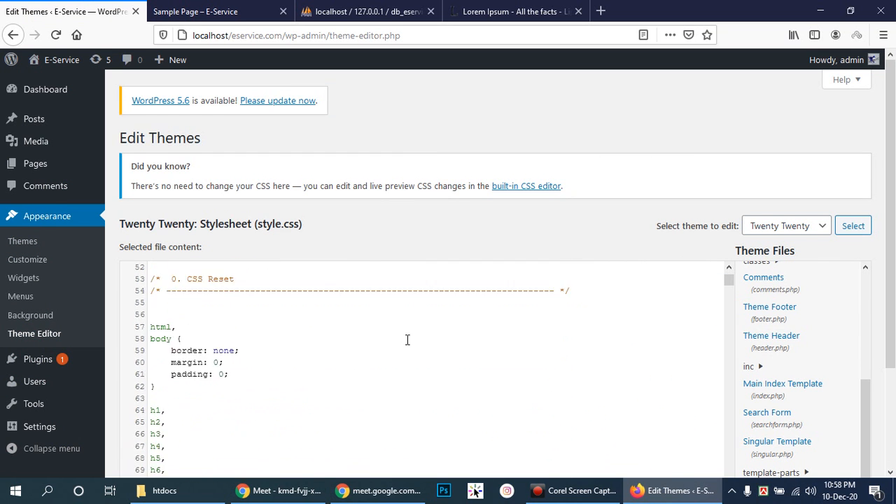
scroll(773, 358, down, 2)
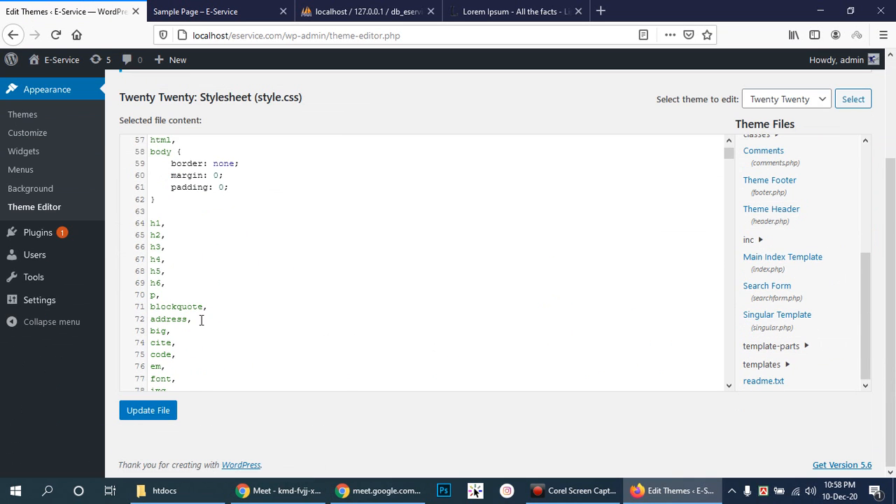
scroll(257, 298, down, 10)
scroll(259, 300, down, 20)
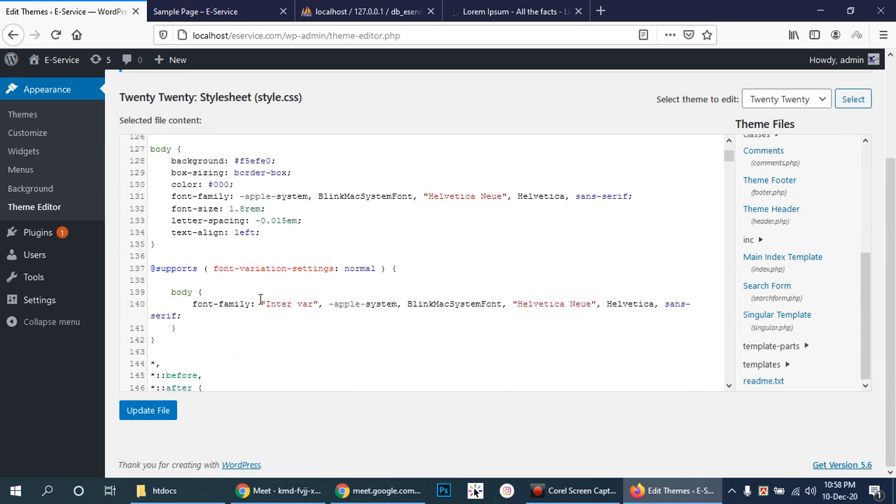
scroll(261, 301, down, 18)
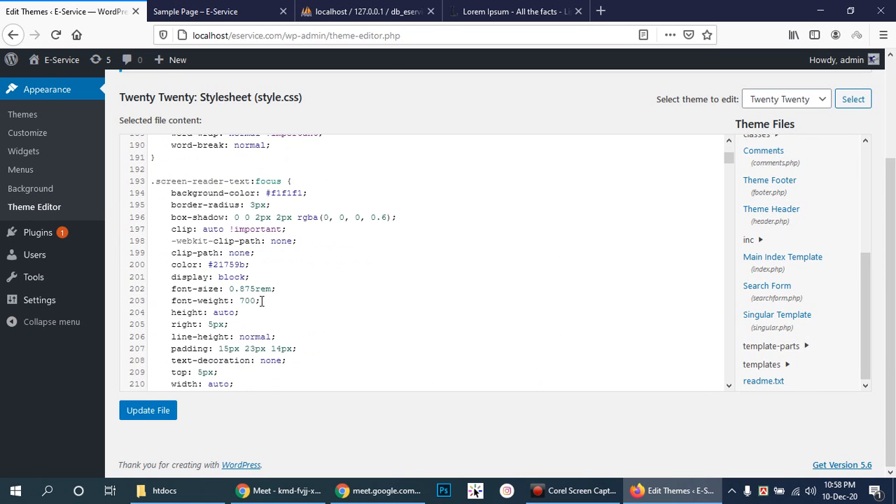
scroll(265, 304, down, 7)
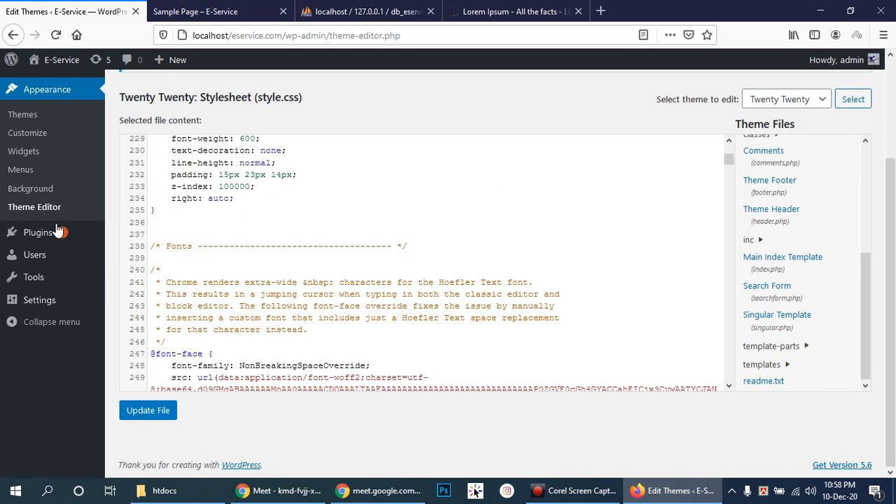
mouse_move(63, 232)
scroll(550, 294, up, 20)
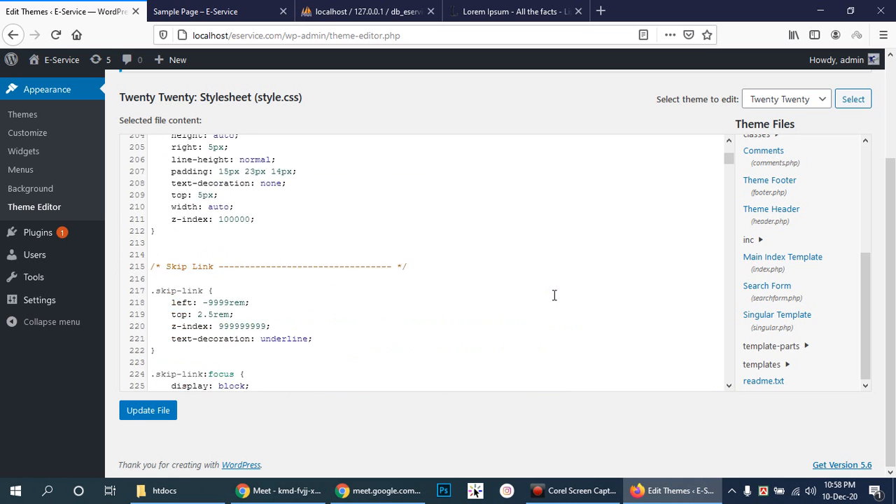
scroll(833, 316, up, 5)
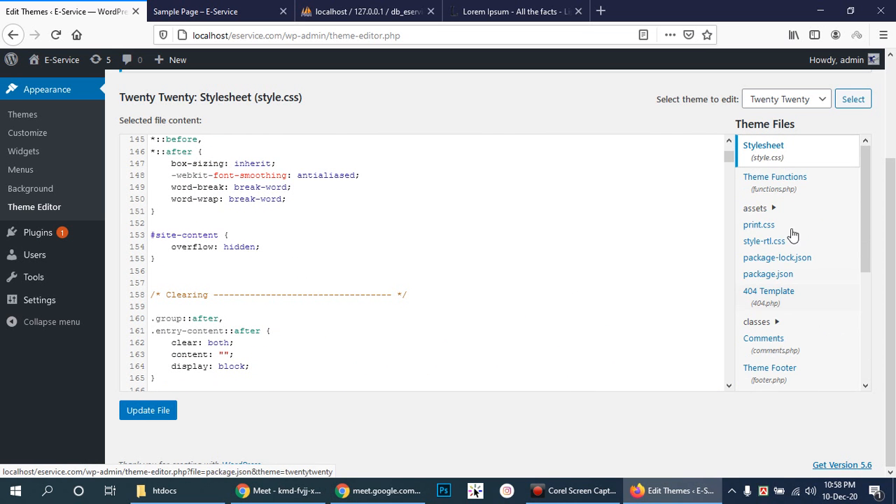
scroll(803, 233, down, 2)
scroll(802, 232, down, 3)
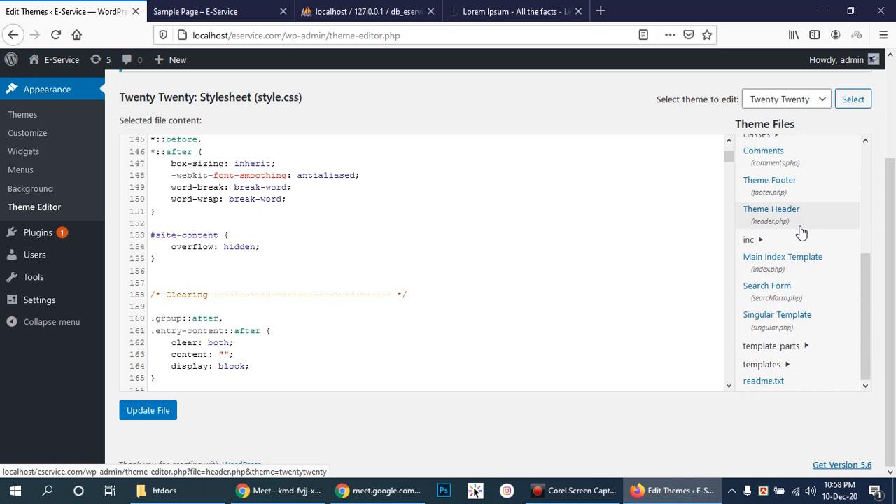
scroll(800, 232, up, 5)
scroll(128, 242, up, 4)
scroll(128, 242, up, 3)
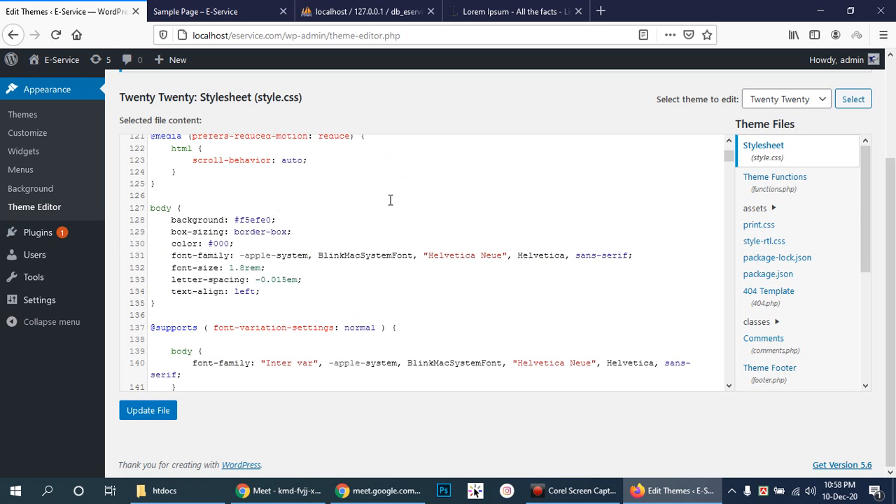
scroll(390, 199, up, 5)
scroll(307, 213, up, 7)
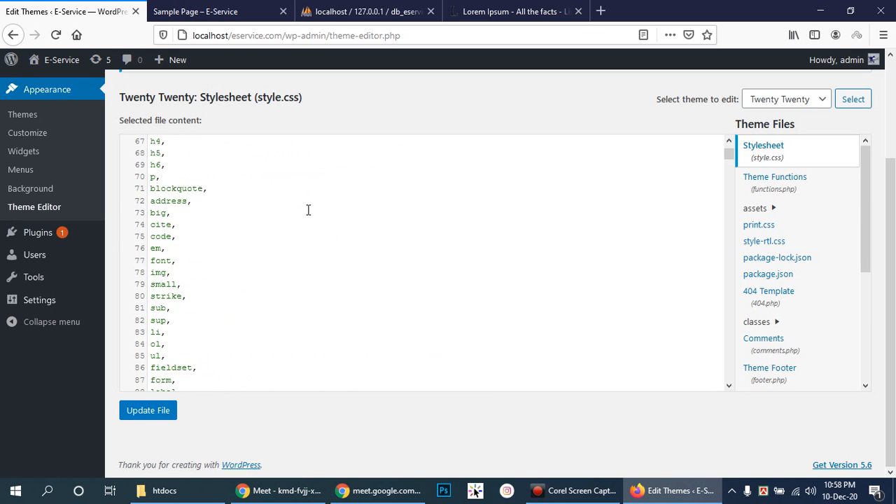
scroll(307, 210, up, 14)
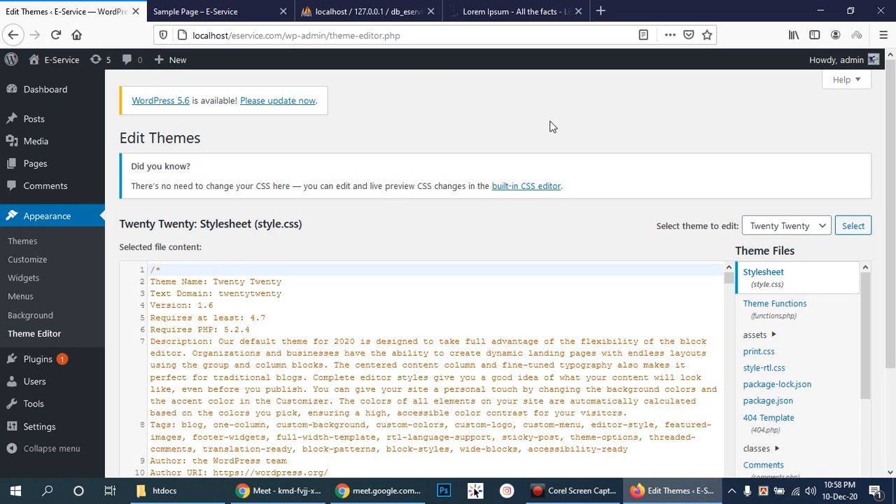
- Look over the E-Service site's home page in the site tab
click(245, 7)
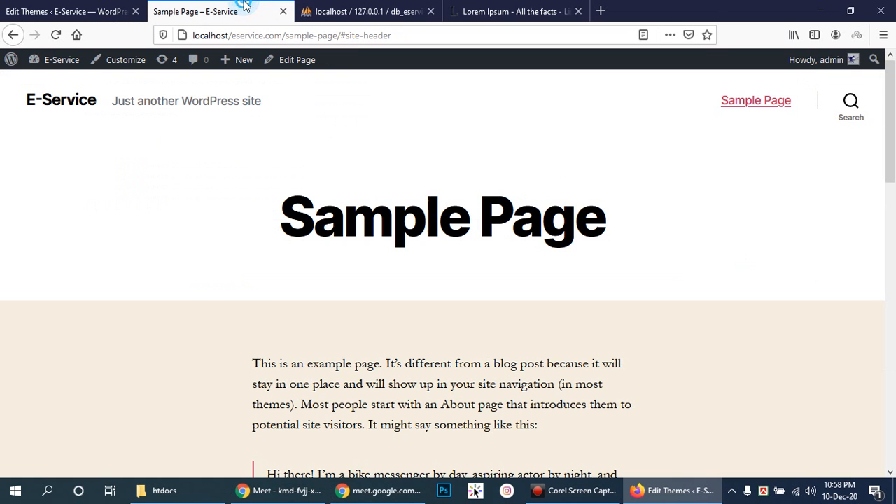
click(78, 102)
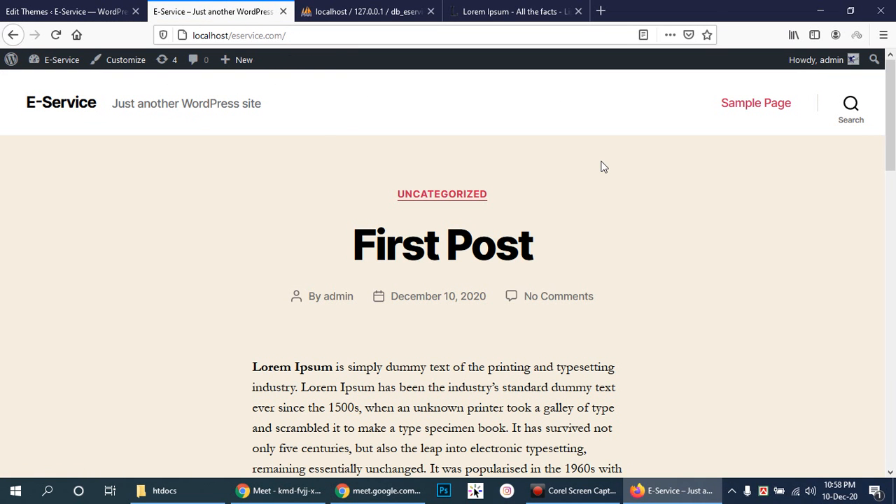
scroll(607, 168, down, 12)
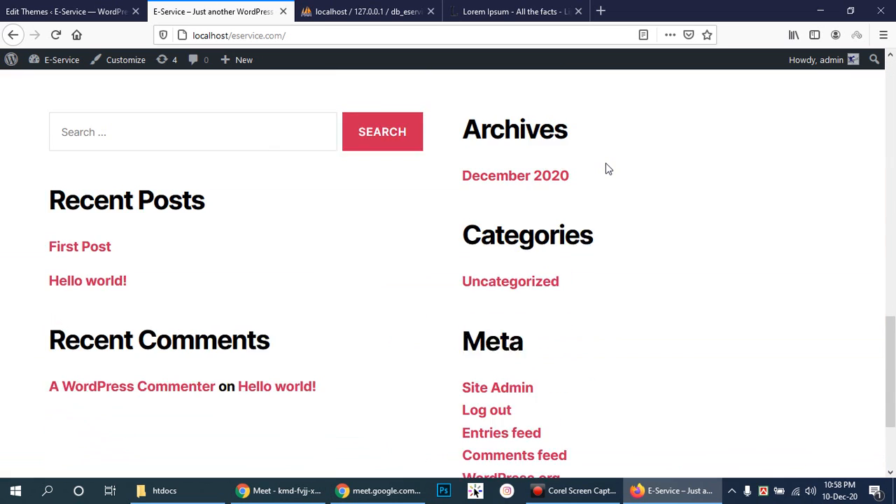
scroll(607, 168, up, 8)
- Back in style.css, click on lines 106–109, then go to the installed Themes list
click(54, 9)
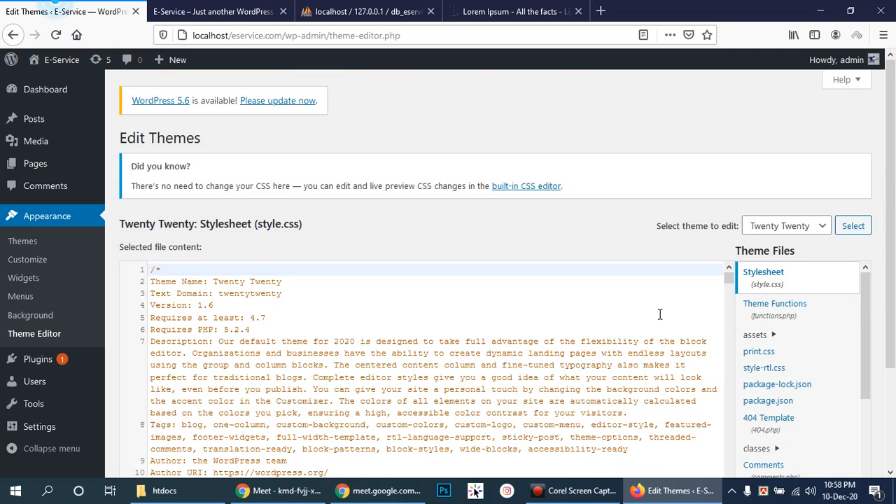
scroll(893, 388, down, 3)
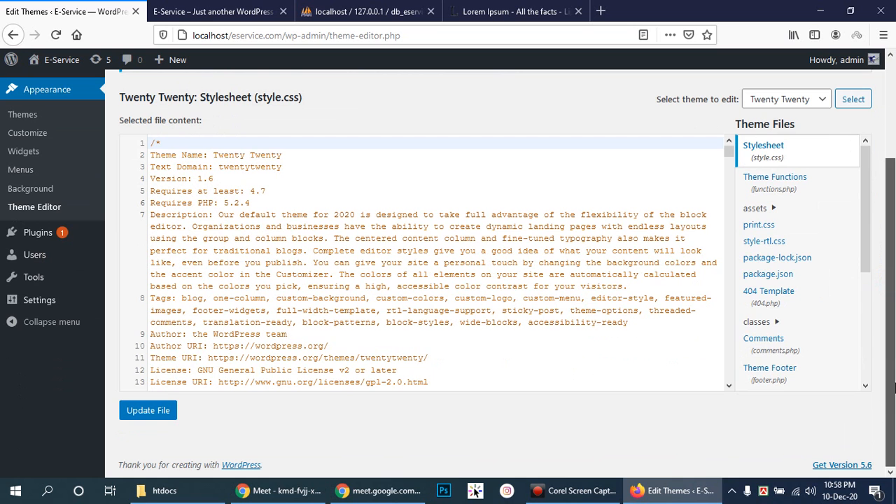
drag(866, 262, 890, 370)
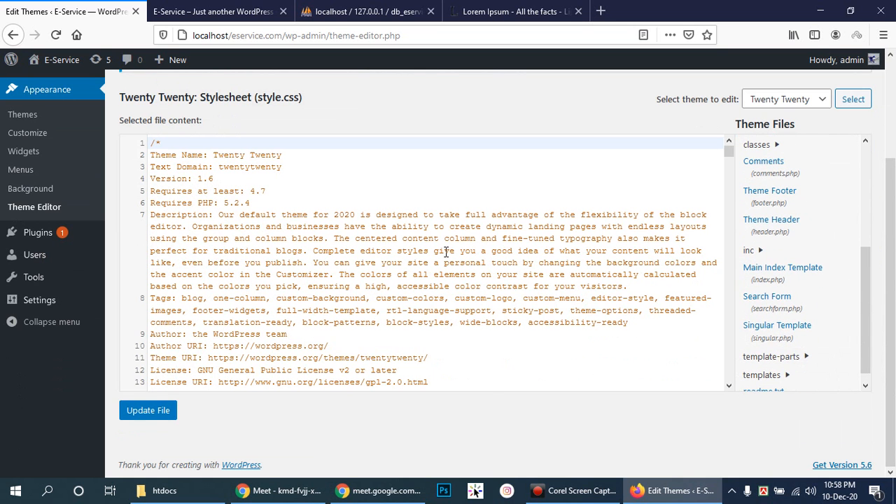
scroll(445, 252, down, 5)
scroll(445, 253, down, 12)
scroll(444, 253, down, 7)
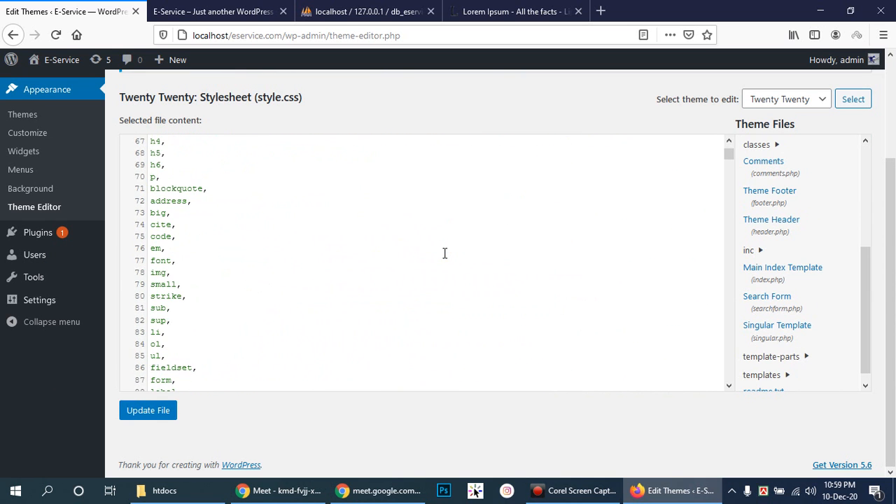
scroll(444, 253, down, 12)
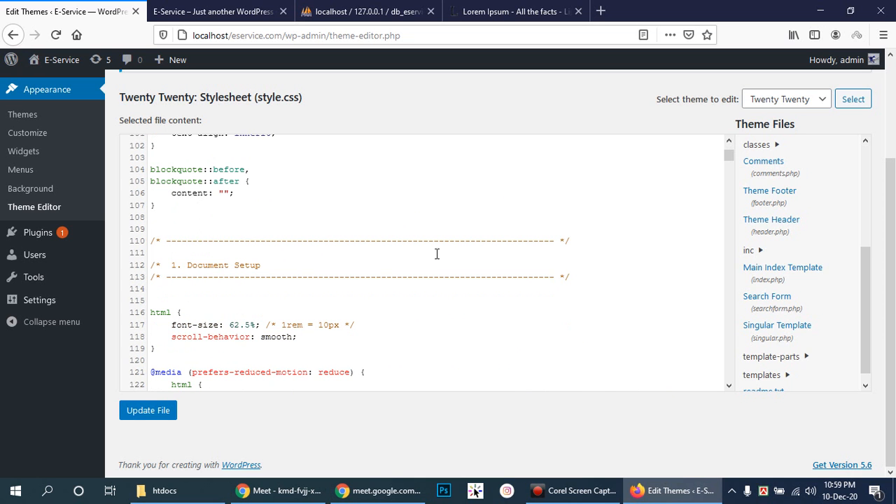
click(250, 194)
click(292, 194)
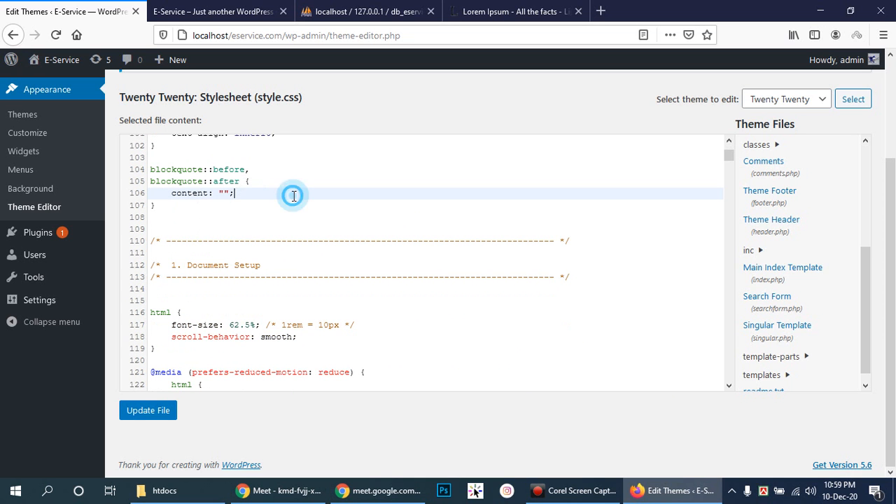
click(201, 212)
click(226, 225)
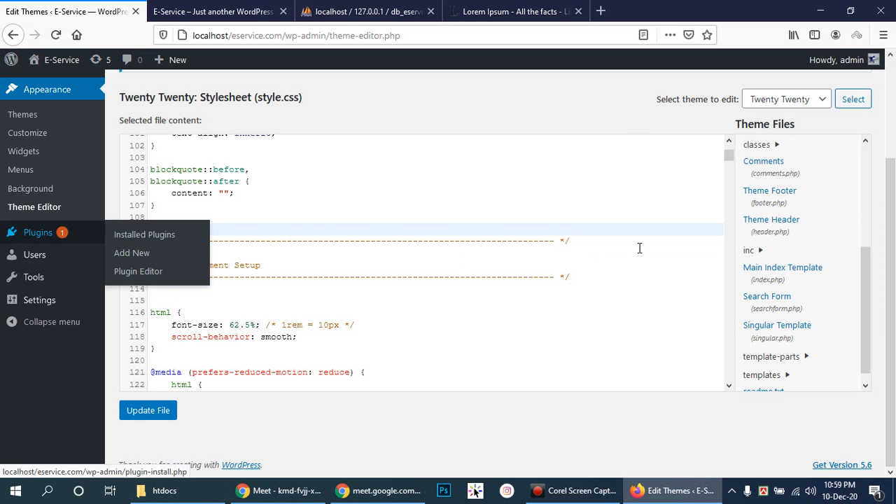
scroll(467, 296, up, 5)
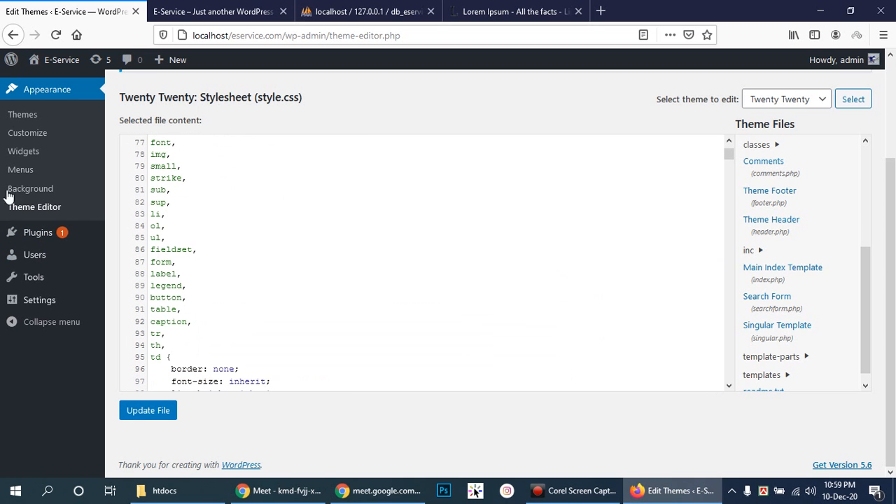
click(21, 115)
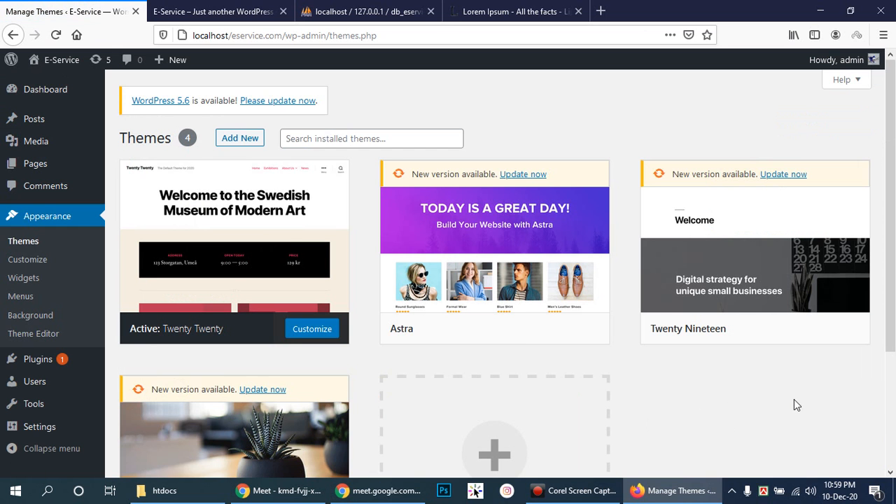
- Scroll the Manage Themes page, then go to Plugins in the admin sidebar
scroll(795, 404, down, 2)
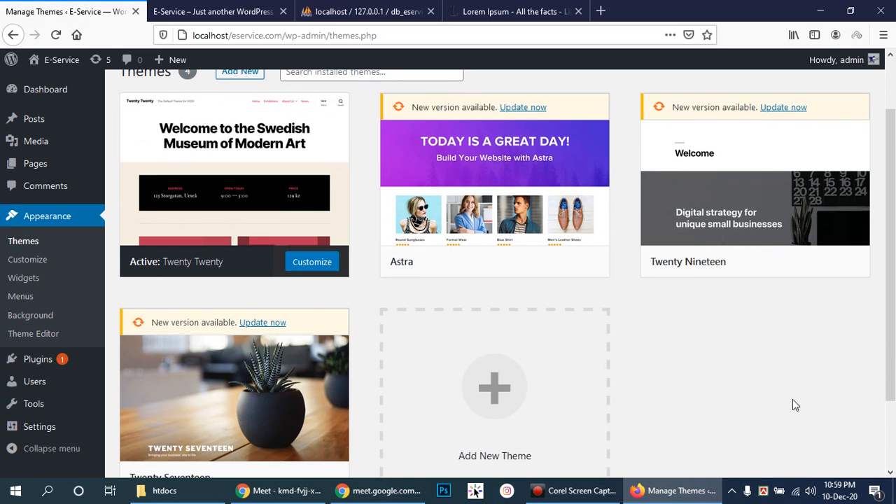
scroll(791, 399, up, 2)
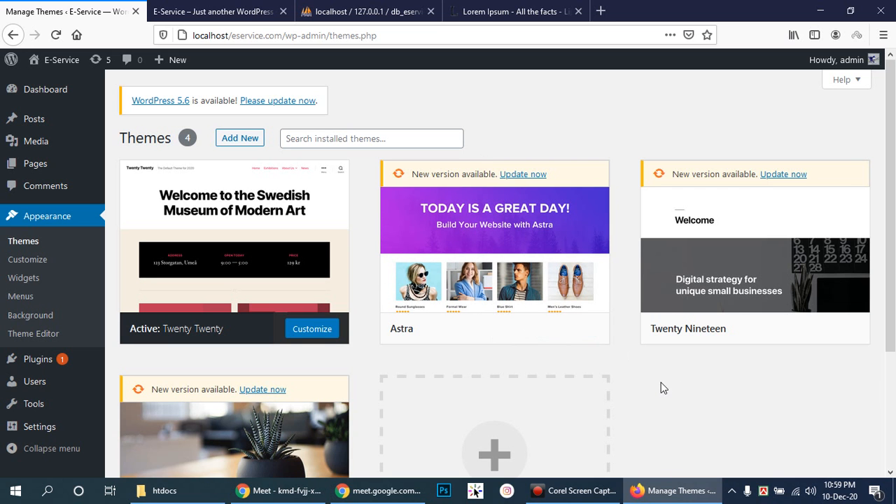
scroll(669, 392, down, 3)
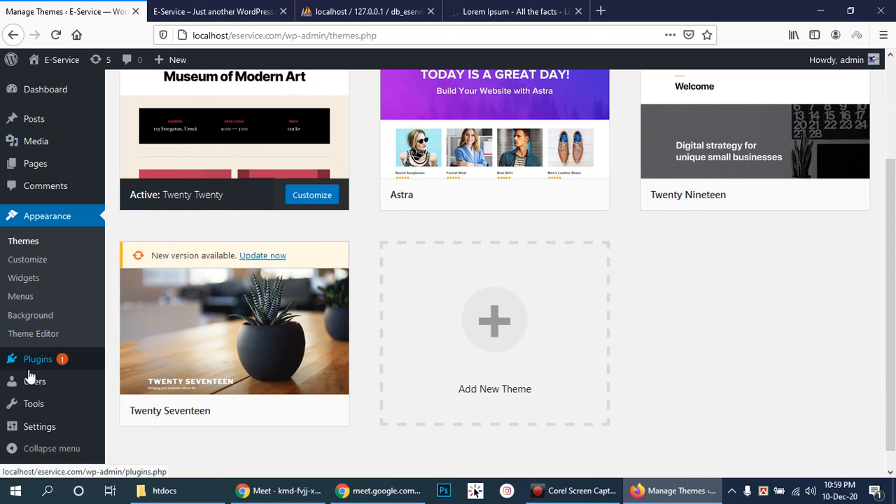
click(37, 361)
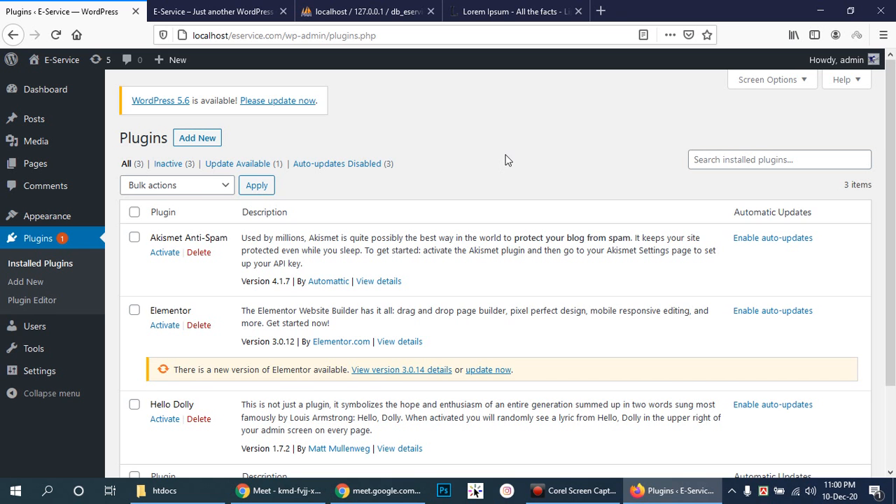
scroll(503, 148, down, 2)
scroll(502, 150, up, 2)
mouse_move(40, 218)
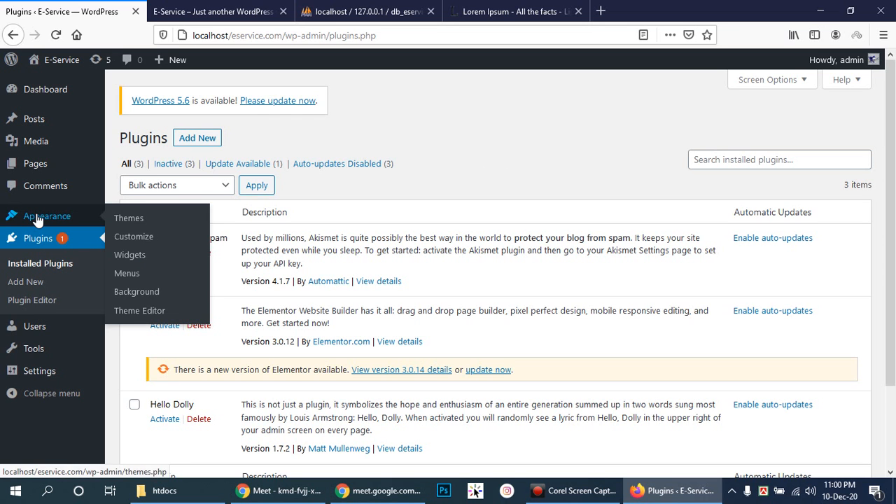
right_click(130, 256)
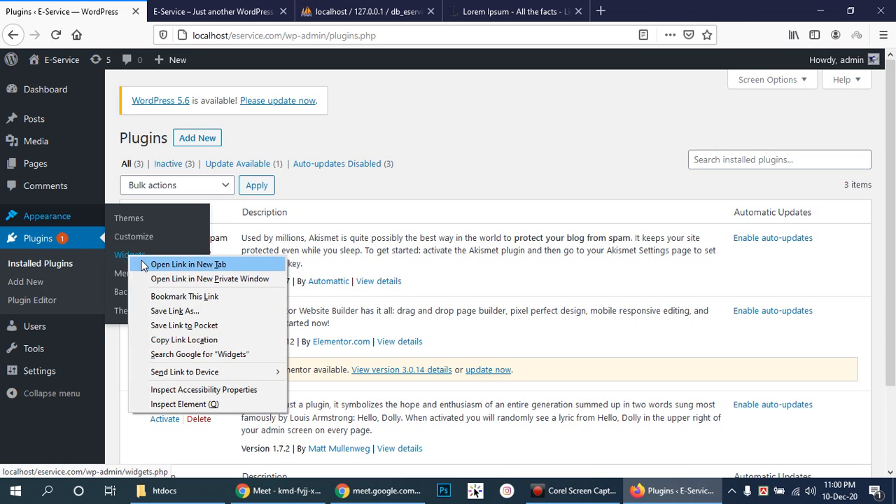
click(140, 260)
click(361, 11)
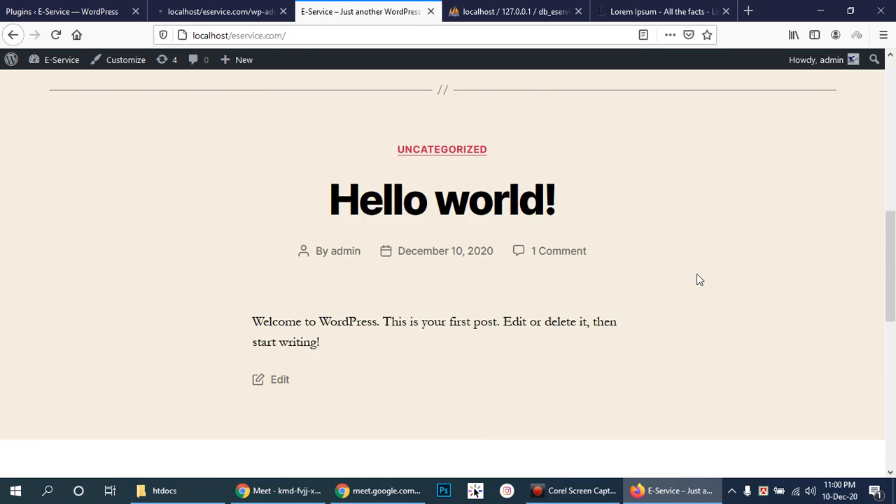
scroll(697, 277, down, 5)
scroll(696, 280, down, 2)
scroll(696, 279, up, 2)
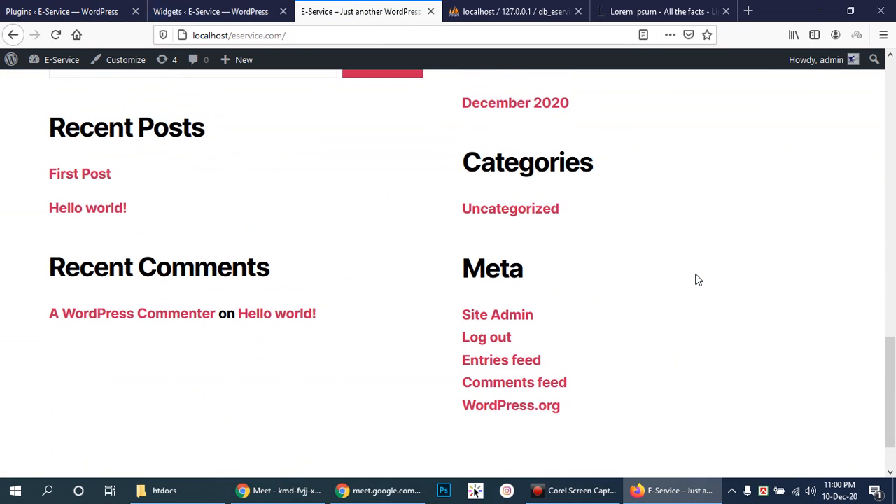
scroll(697, 280, up, 2)
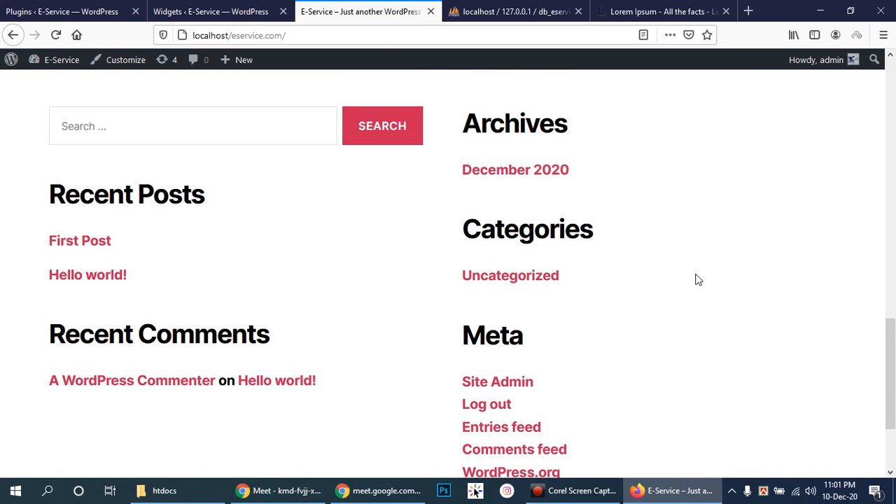
scroll(696, 279, down, 2)
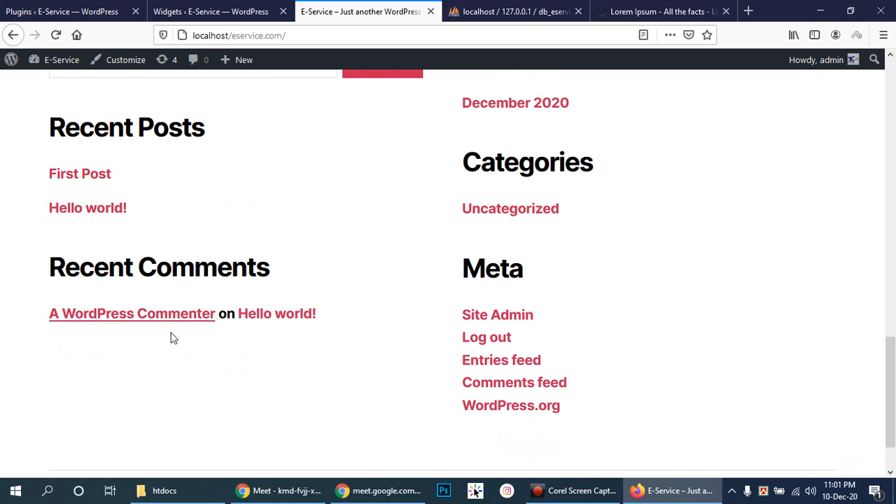
scroll(262, 256, up, 4)
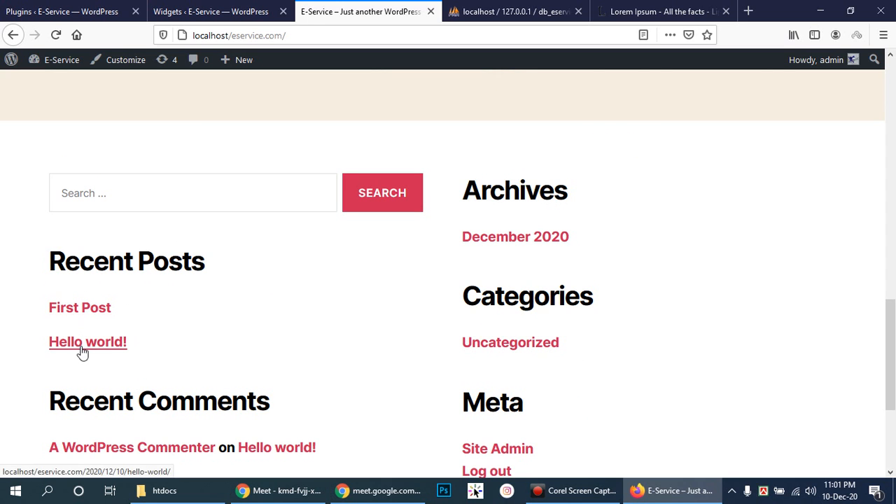
scroll(215, 334, down, 2)
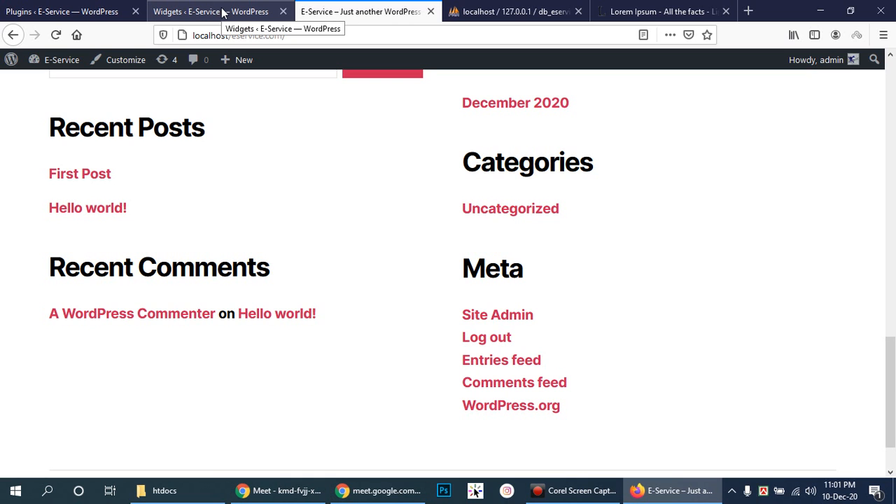
click(76, 7)
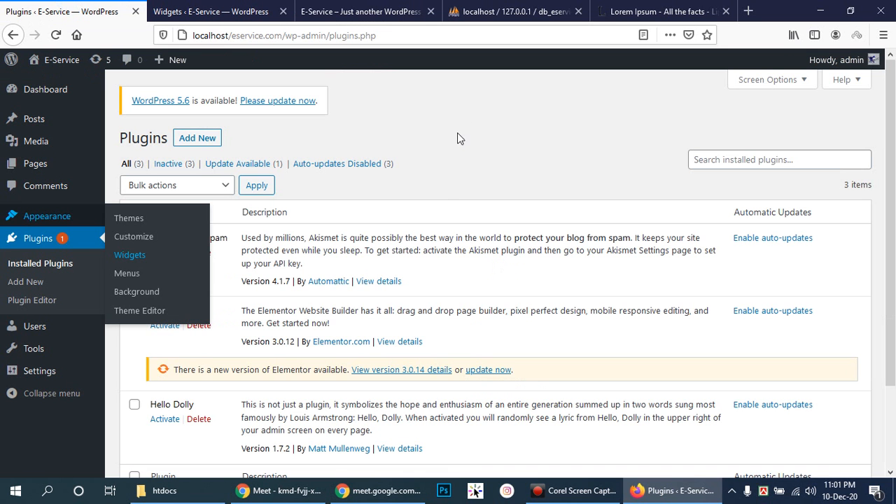
- Review the Footer #1 widgets (Search, Recent Posts, Recent Comments) on the Widgets page
scroll(429, 158, down, 1)
scroll(429, 162, down, 2)
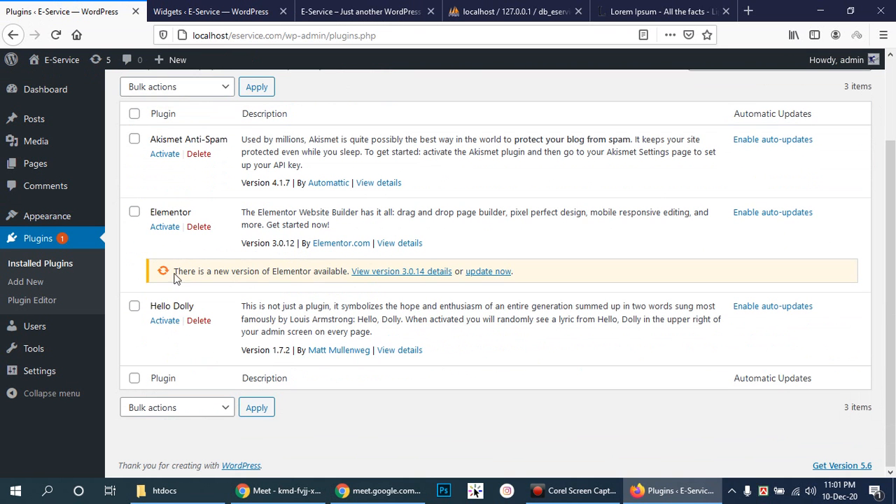
click(201, 8)
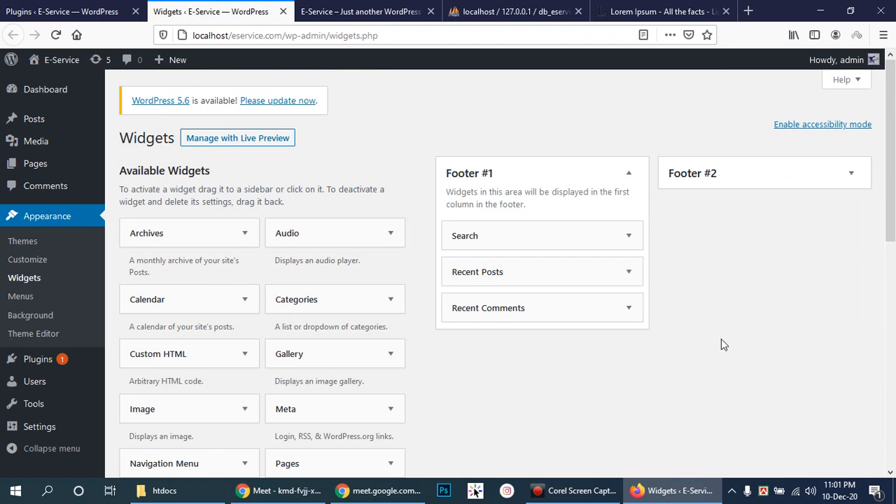
scroll(719, 325, down, 2)
scroll(724, 222, up, 2)
scroll(667, 322, down, 1)
scroll(668, 318, down, 7)
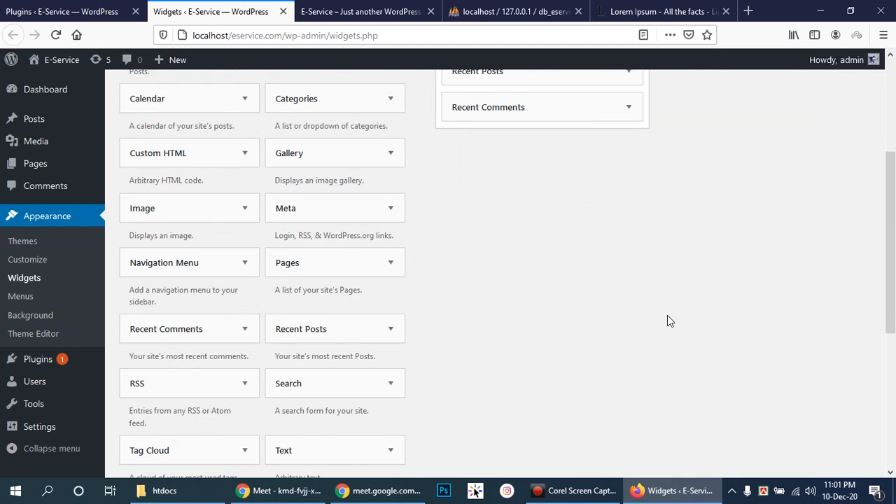
scroll(668, 317, up, 8)
scroll(394, 291, down, 14)
scroll(395, 291, up, 12)
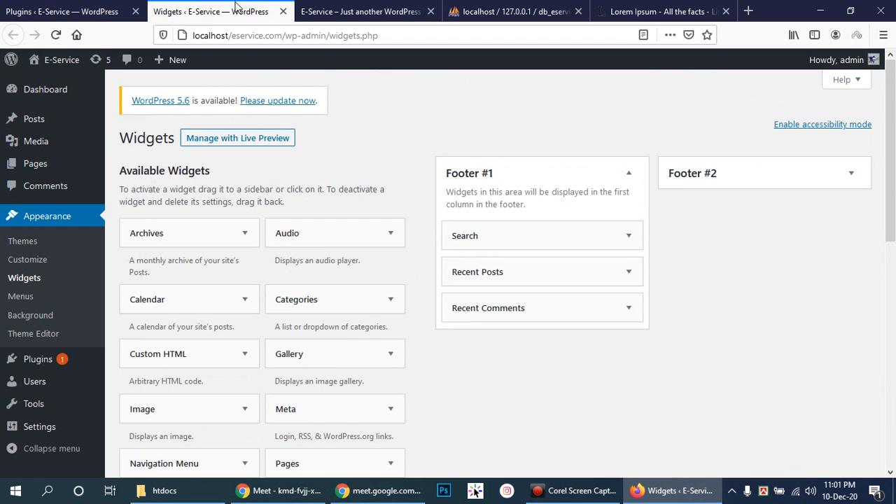
- Compare the live site's footer, switching between the Plugins and Widgets tabs
click(340, 10)
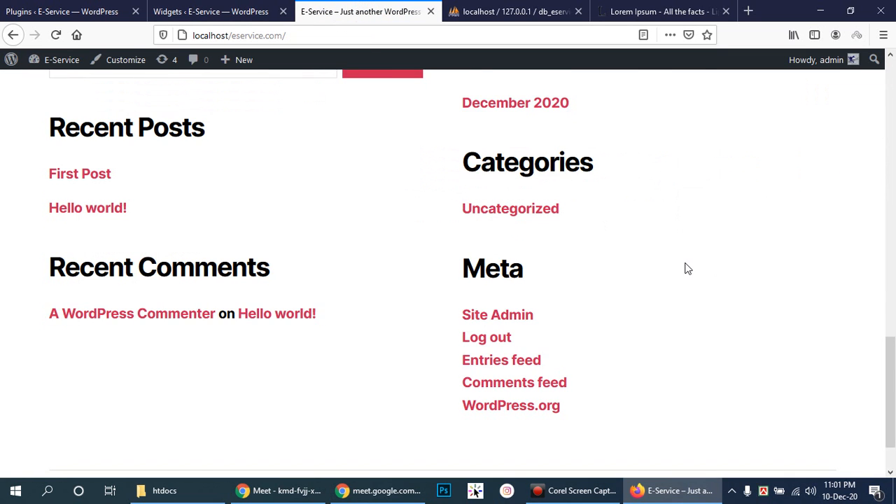
scroll(686, 266, up, 2)
click(61, 11)
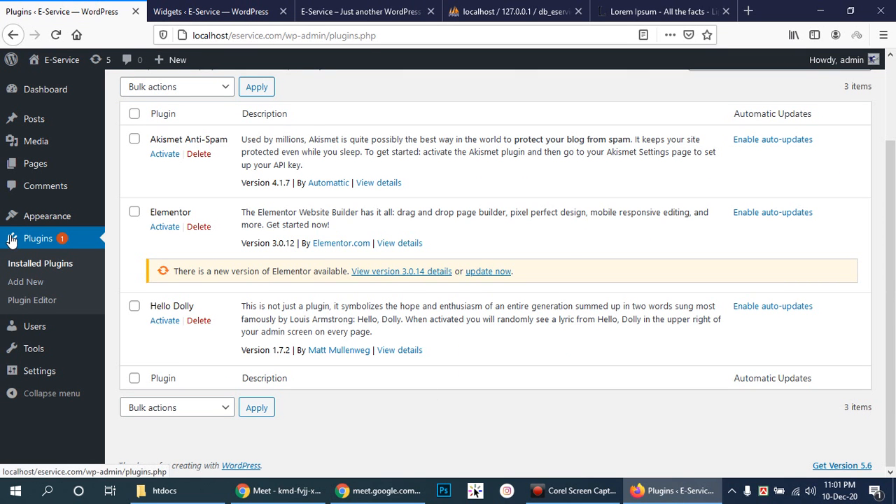
click(189, 8)
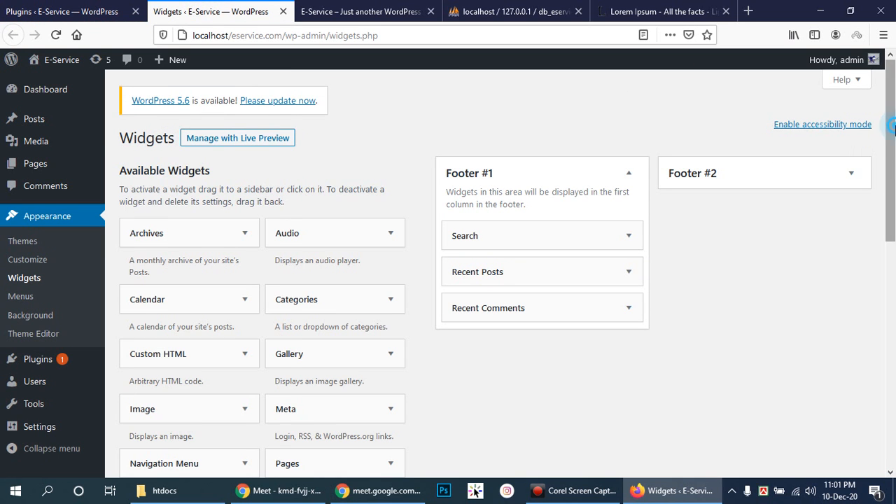
scroll(892, 172, down, 2)
scroll(894, 171, down, 3)
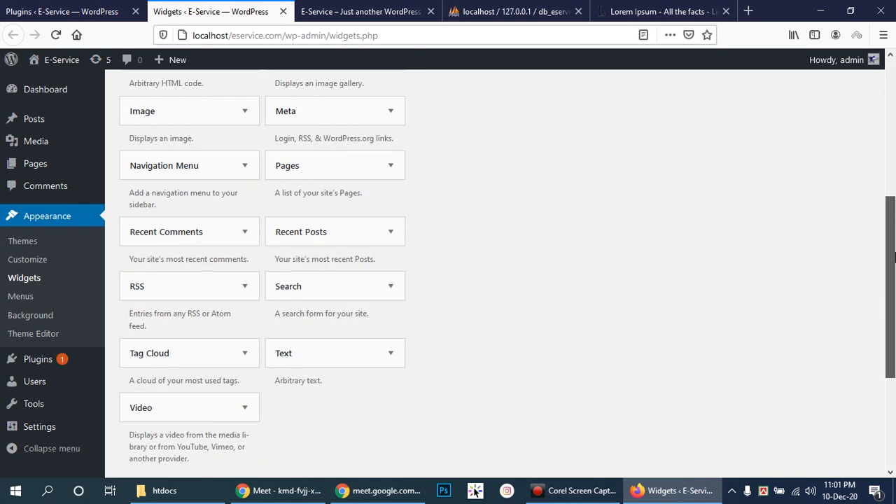
scroll(889, 154, up, 6)
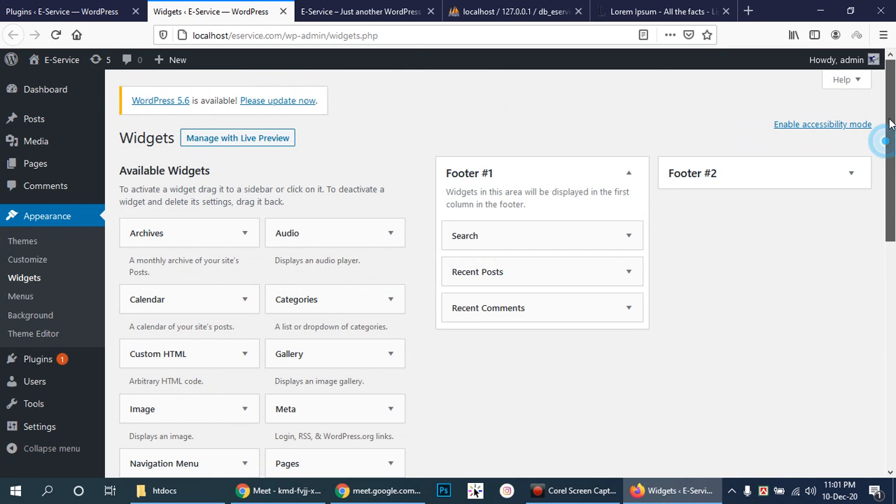
click(55, 9)
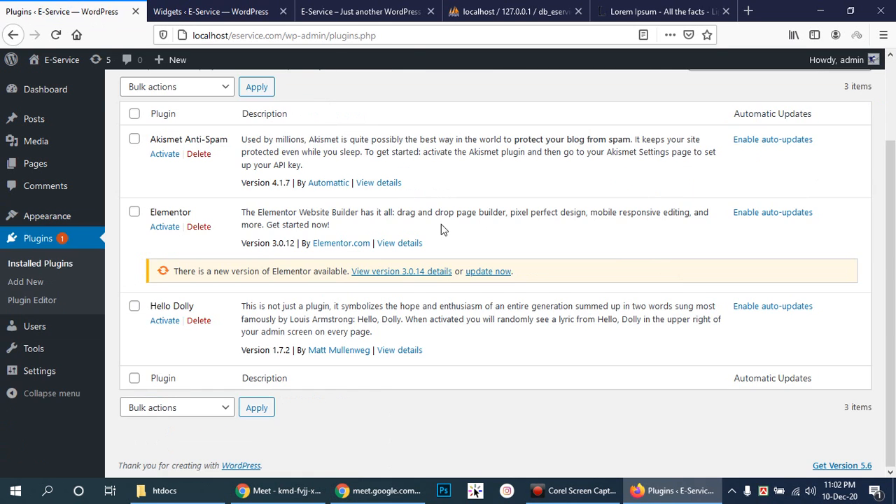
scroll(893, 276, up, 1)
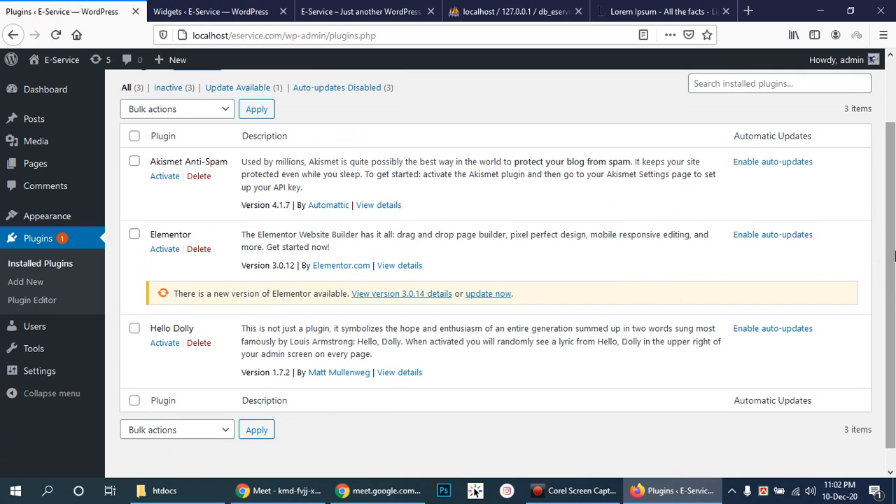
click(214, 10)
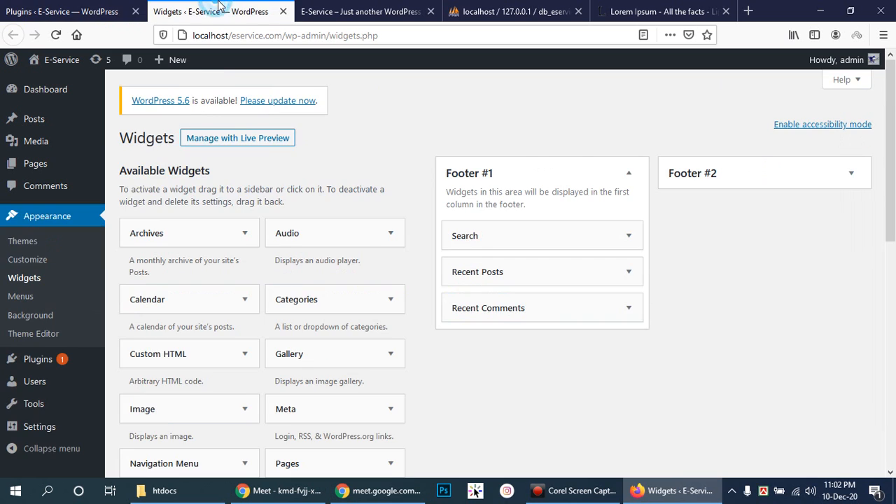
click(2, 5)
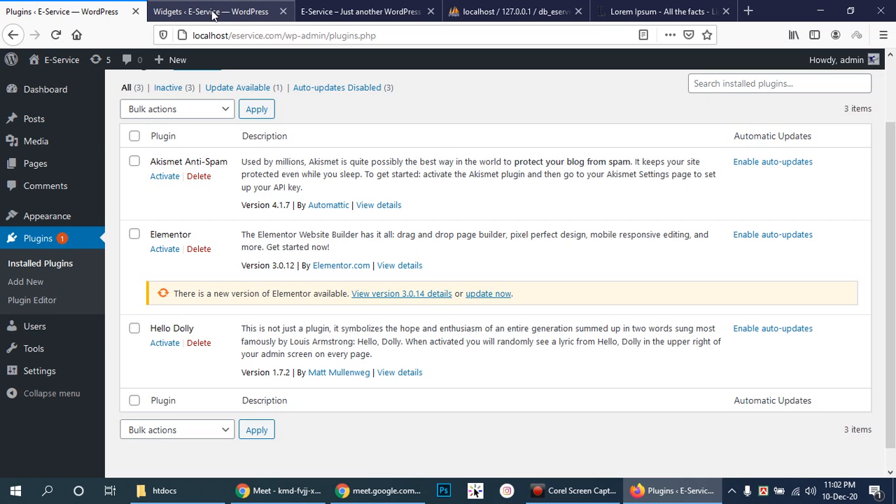
- Flip between the Widgets and Plugins tabs, scroll the plugins list, then switch to Google Meet
click(213, 13)
click(74, 8)
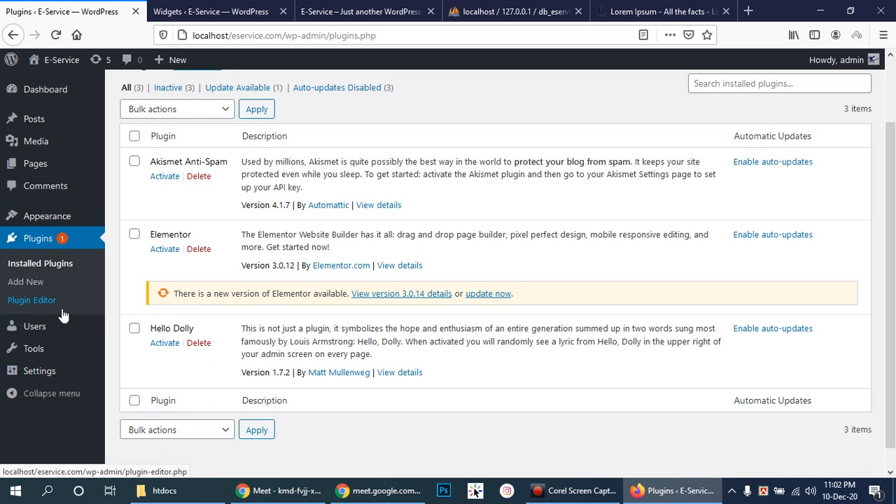
mouse_move(51, 331)
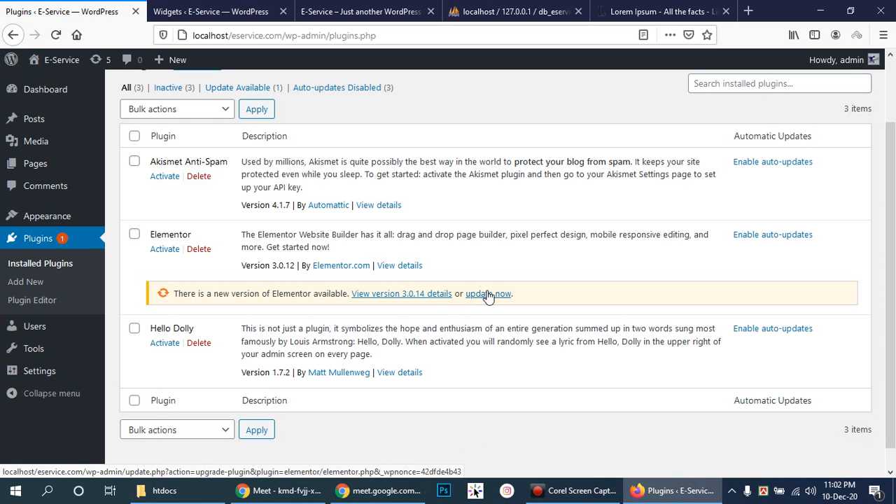
scroll(488, 296, up, 2)
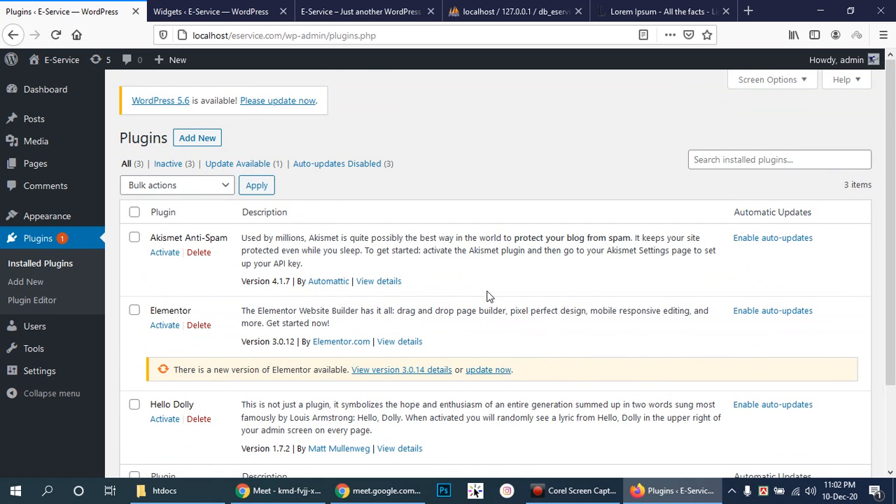
scroll(488, 296, down, 2)
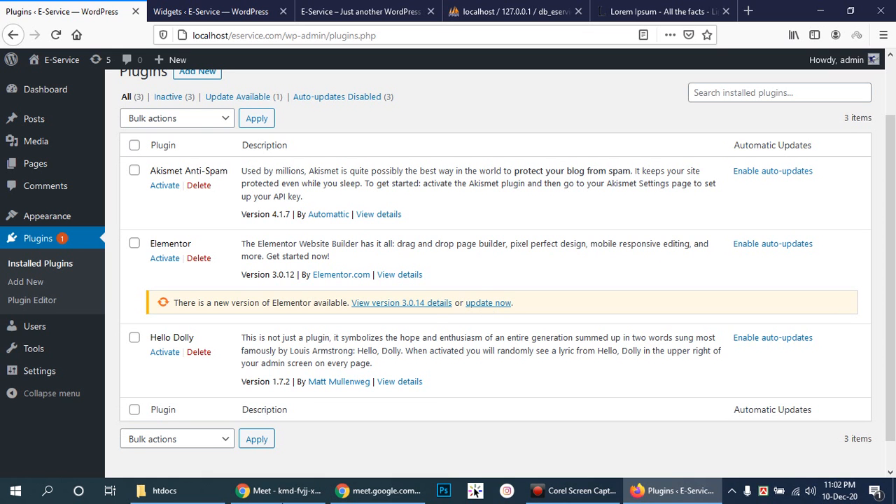
click(274, 490)
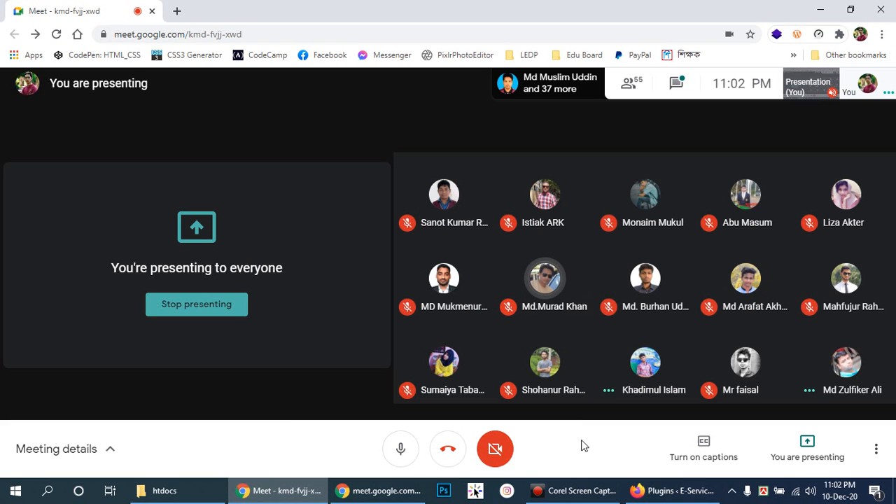
- Reveal the Meet control bar, then return to the Firefox Installed Plugins page
click(280, 437)
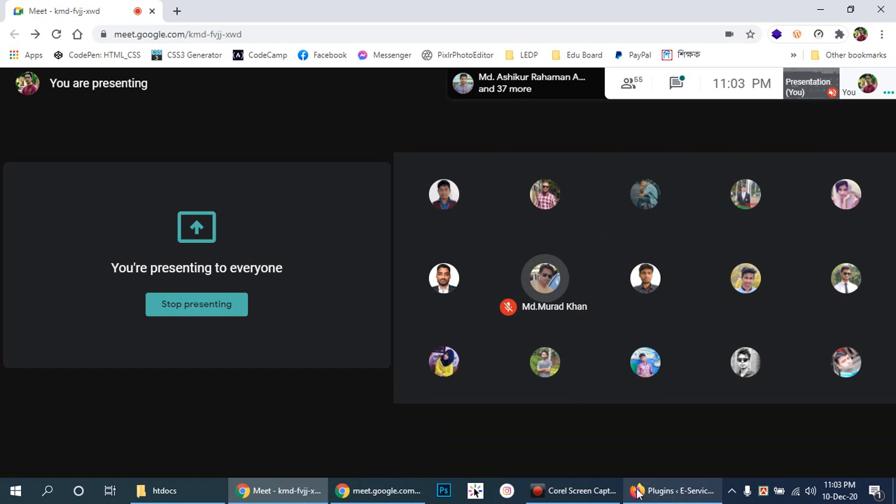
click(676, 494)
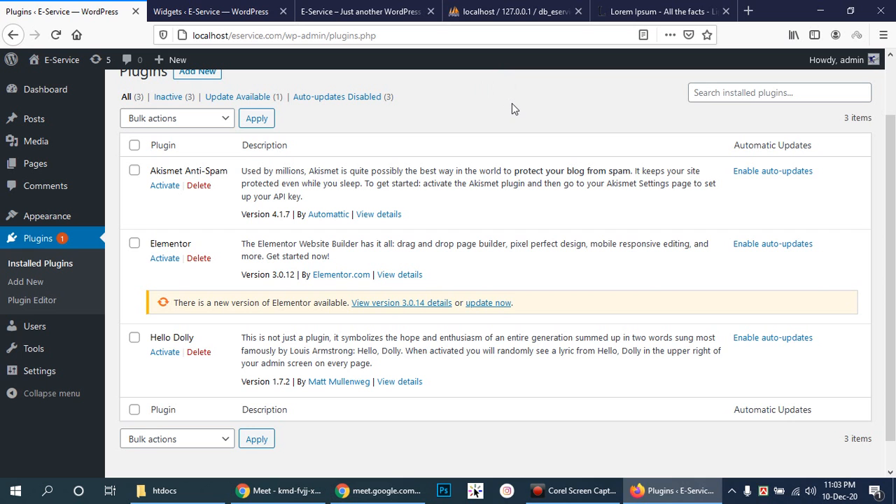
- Scroll the Installed Plugins page, then switch to the Google Meet presentation window
scroll(512, 108, down, 1)
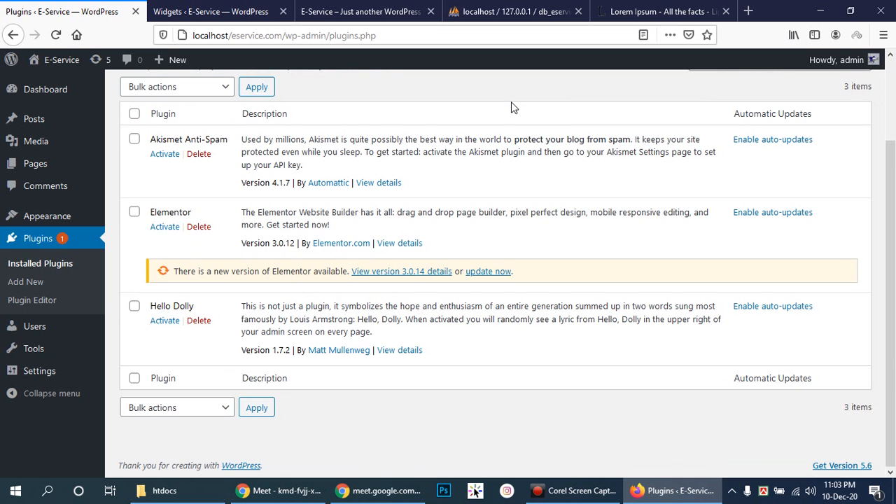
scroll(511, 105, up, 3)
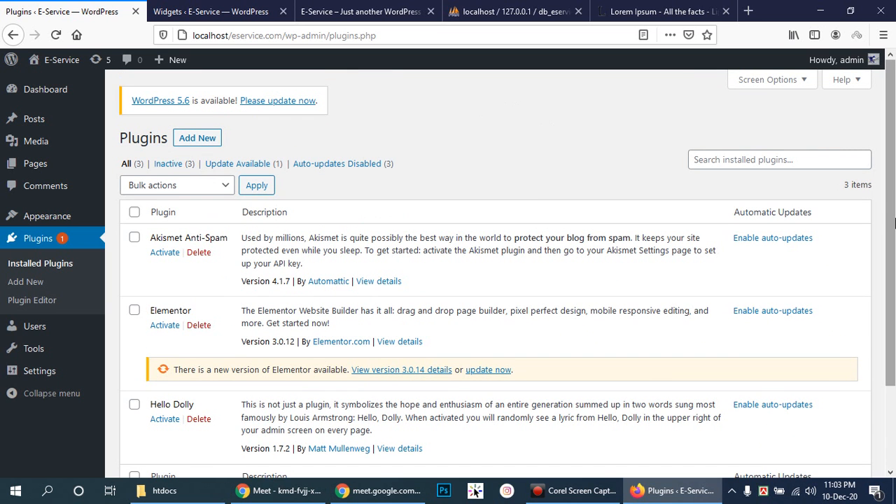
scroll(892, 224, down, 3)
drag(894, 336, 891, 268)
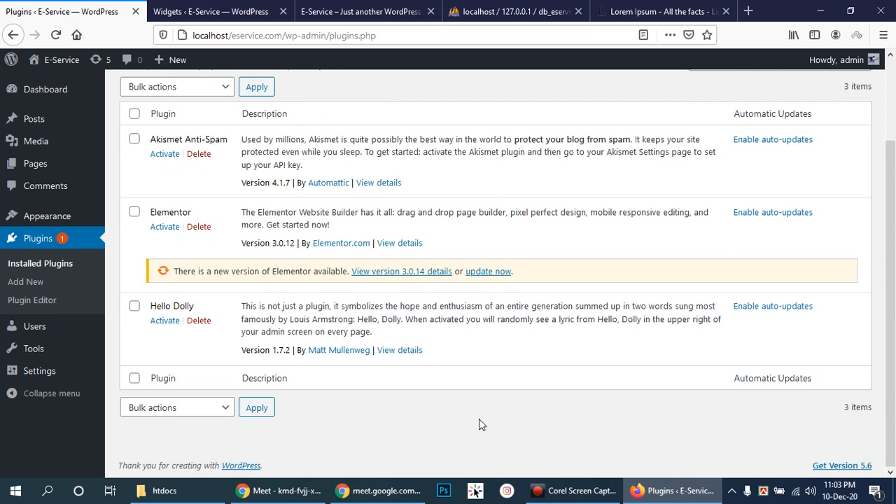
click(565, 439)
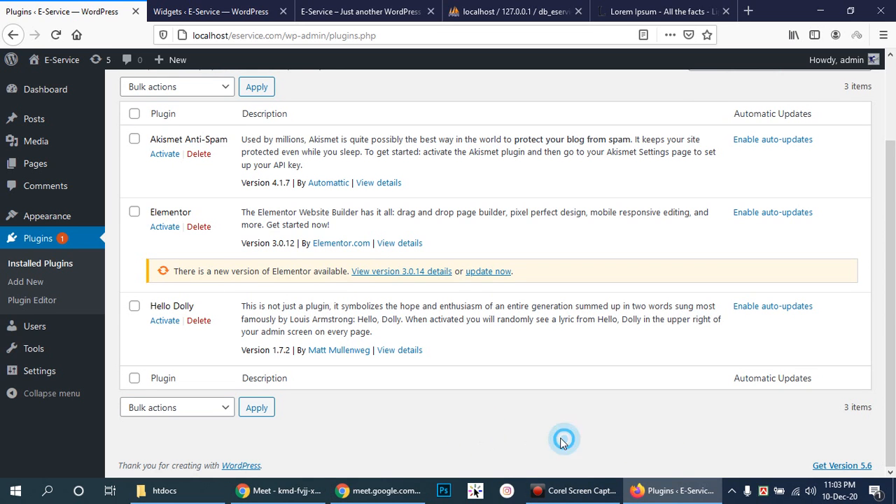
click(294, 493)
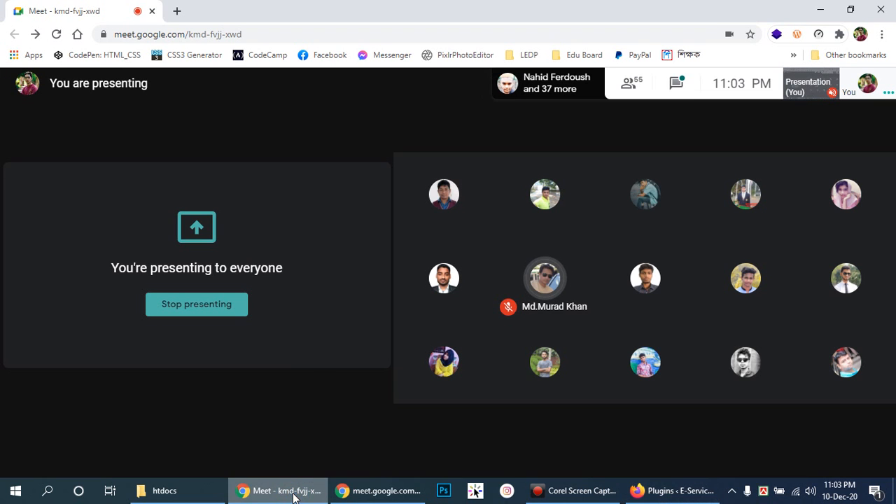
click(253, 403)
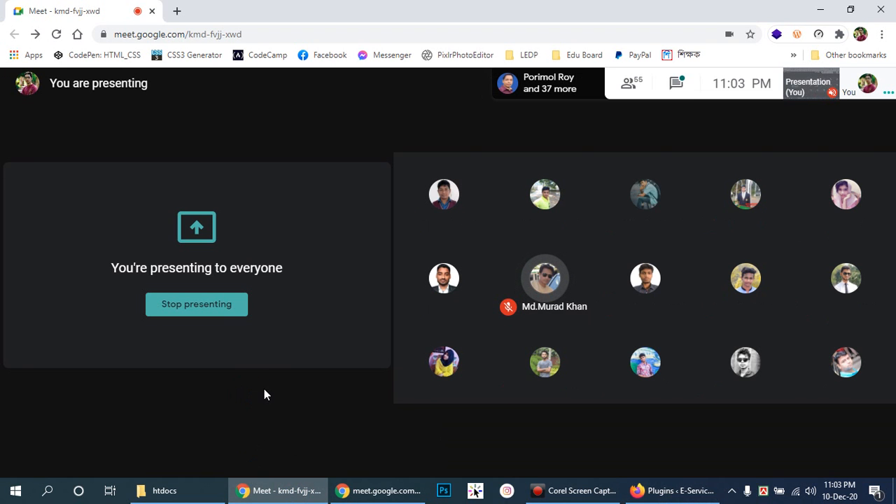
click(184, 375)
click(179, 375)
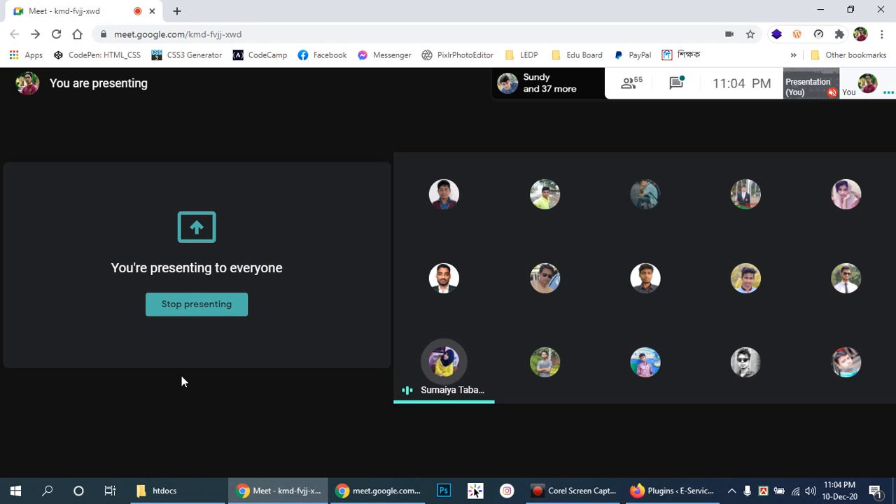
click(181, 390)
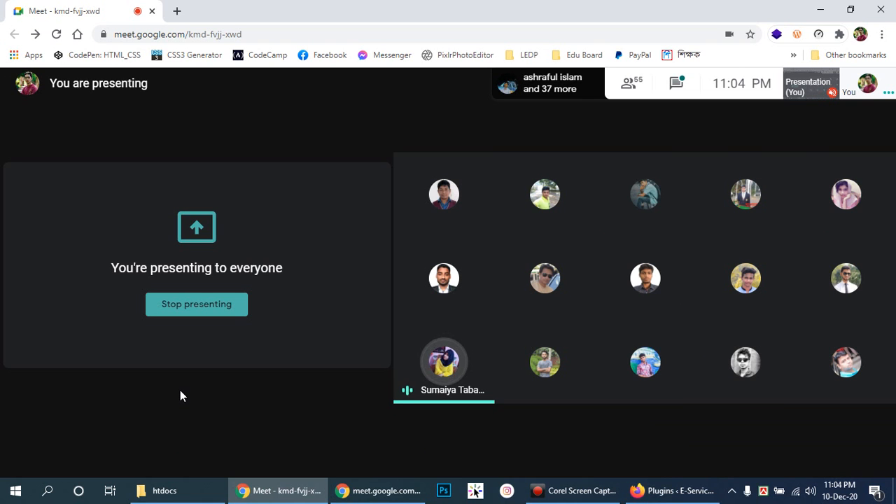
mouse_move(146, 402)
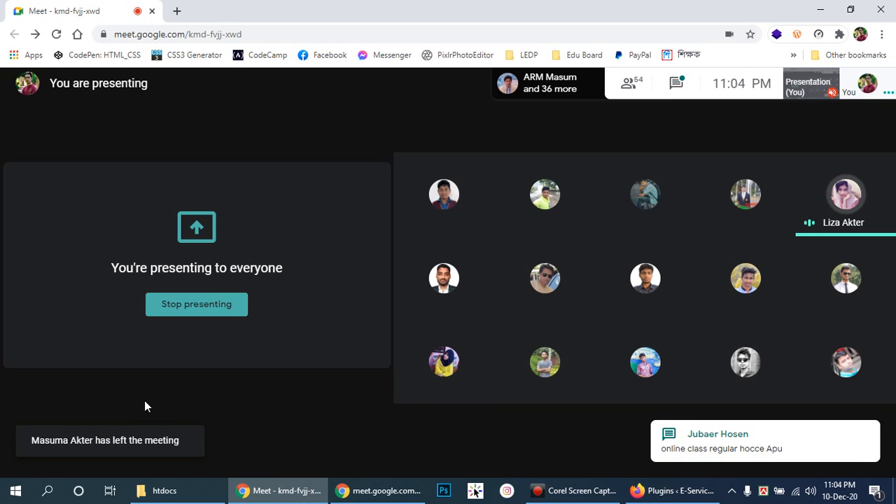
click(165, 394)
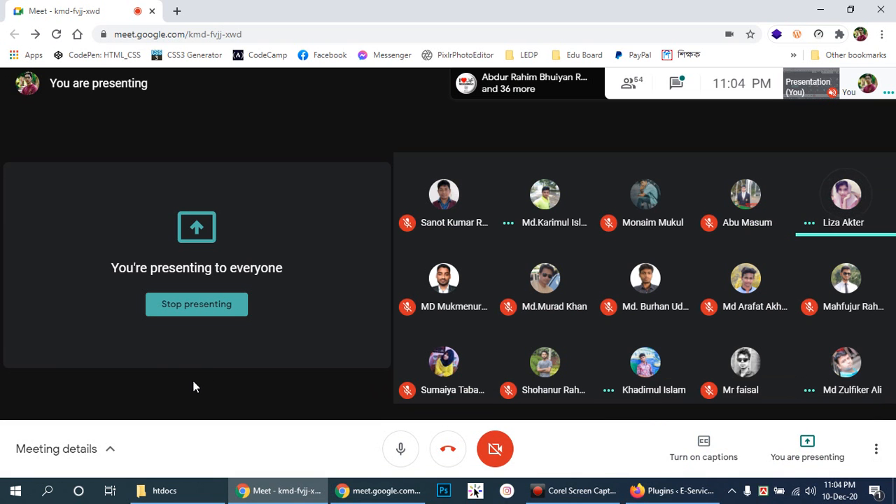
click(194, 381)
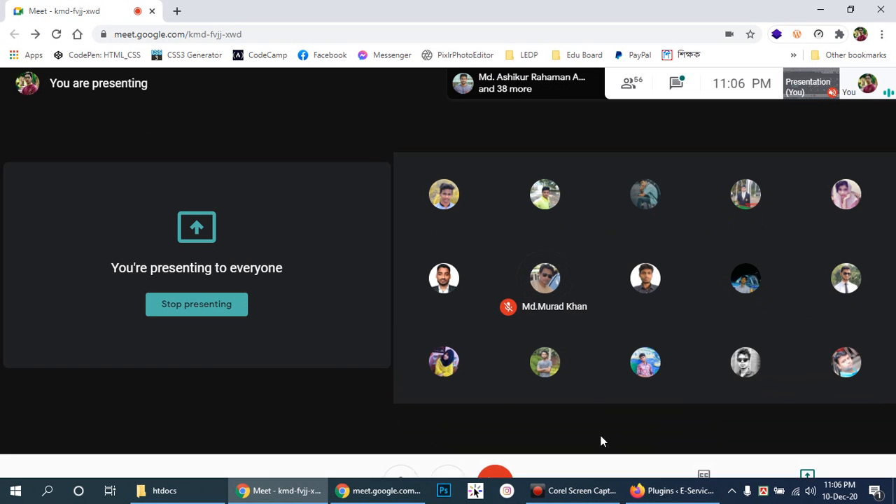
- Close the Widgets, E-Service, phpMyAdmin, Lorem Ipsum and Plugins tabs, opening a new private tab
click(165, 491)
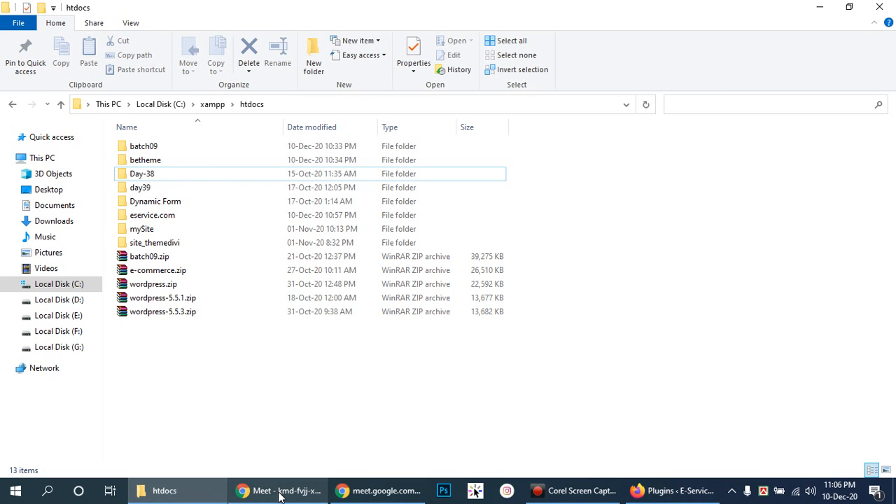
click(676, 498)
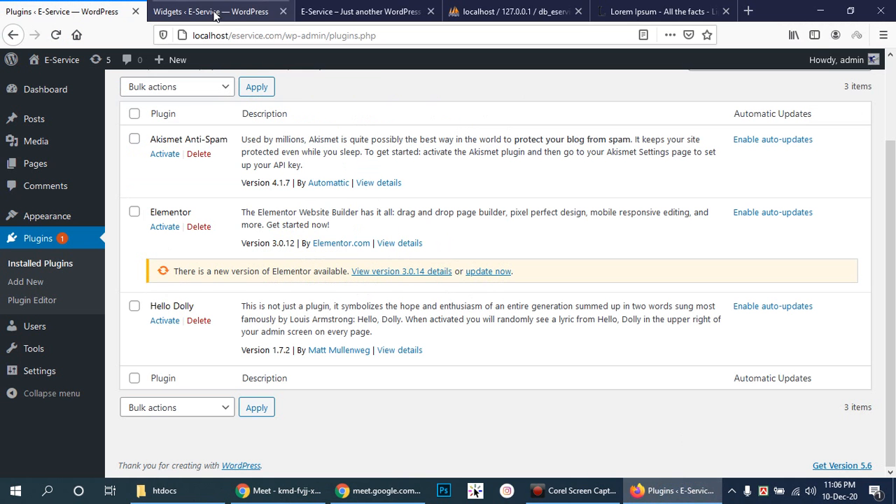
click(285, 11)
click(285, 11)
click(286, 11)
click(286, 12)
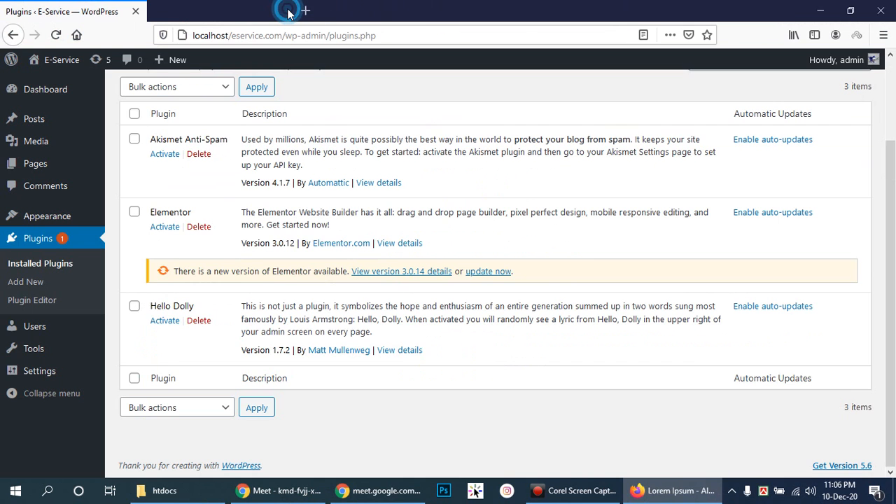
click(161, 12)
click(135, 11)
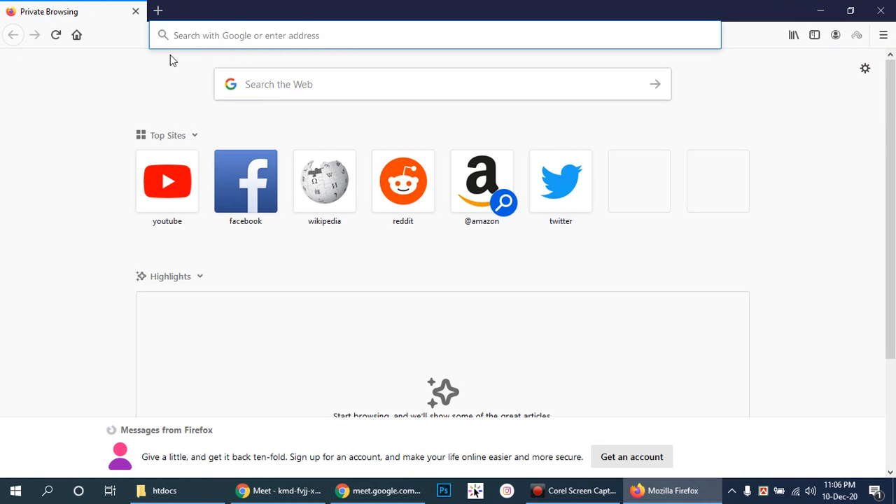
- Search Google for 'wordpress download' and look over the results
click(226, 35)
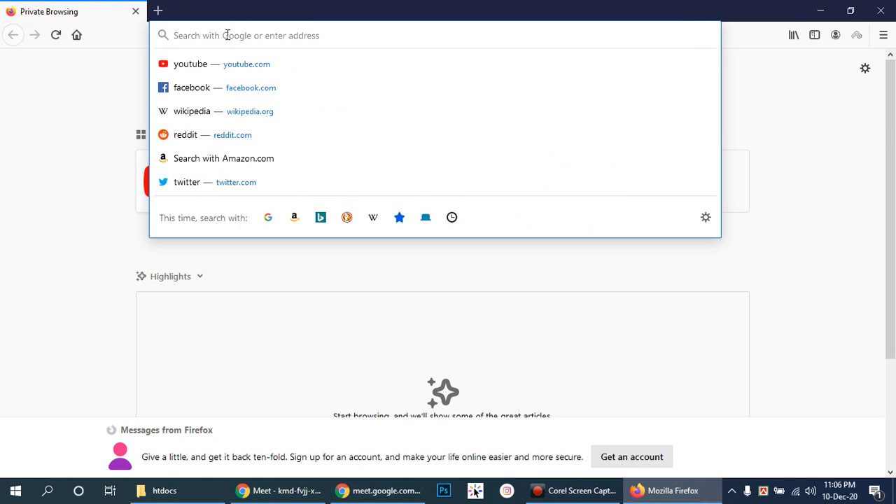
text(wordpress)
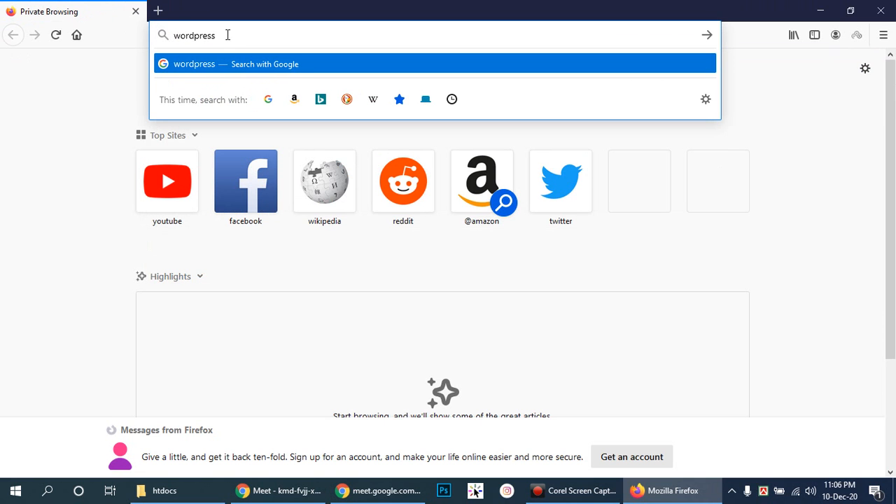
text( download)
key(Return)
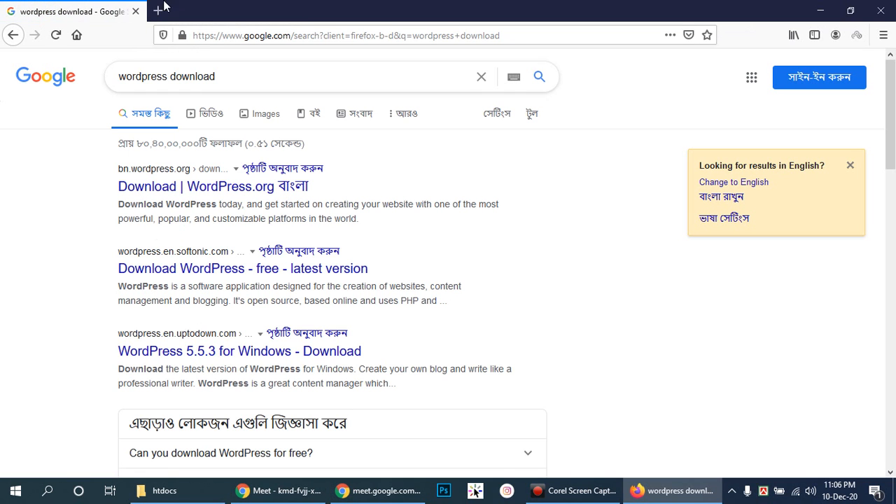
scroll(368, 371, down, 5)
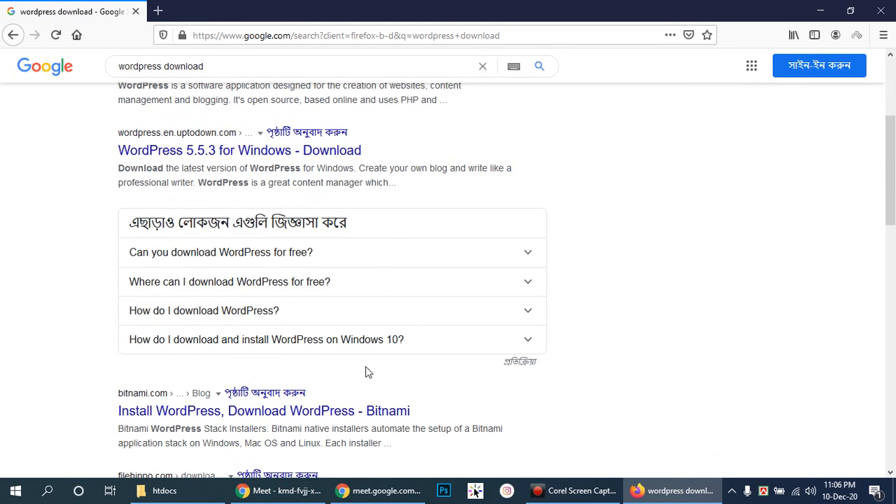
scroll(390, 308, up, 5)
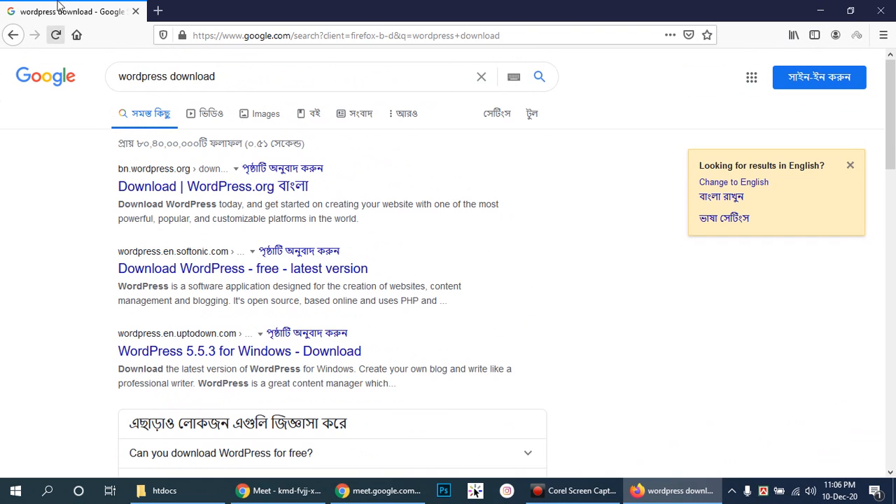
- In a fresh tab, replace the search results and load wordpress.org
click(156, 10)
click(135, 11)
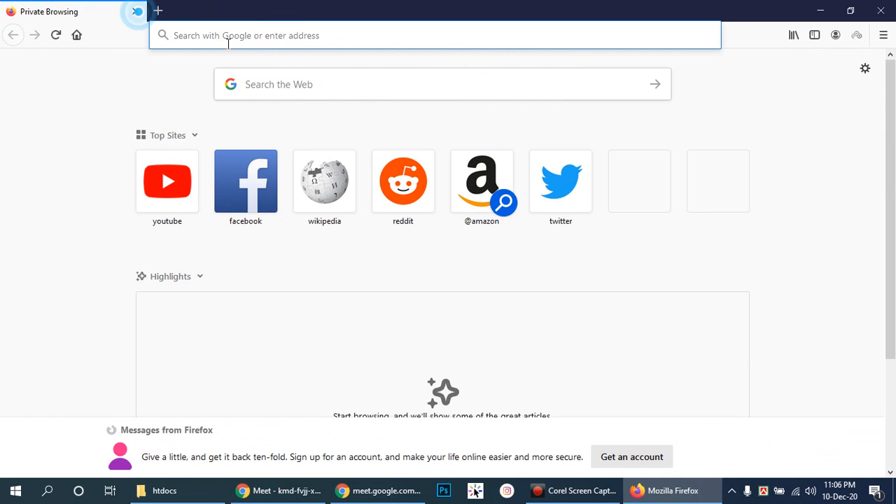
text(word)
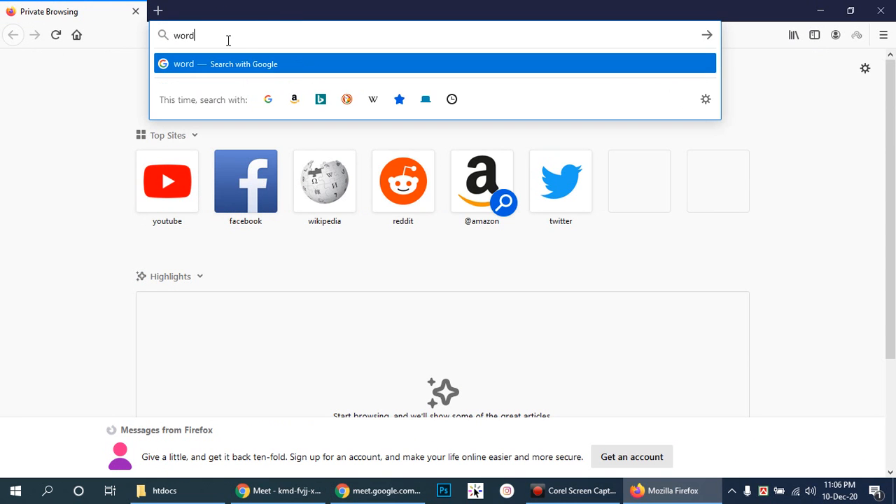
text(press.co)
key(BackSpace)
key(BackSpace)
text(org)
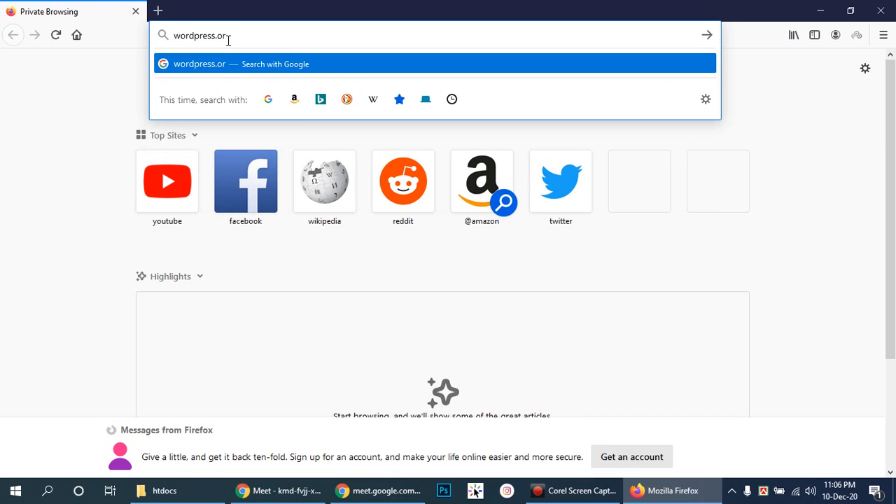
key(Return)
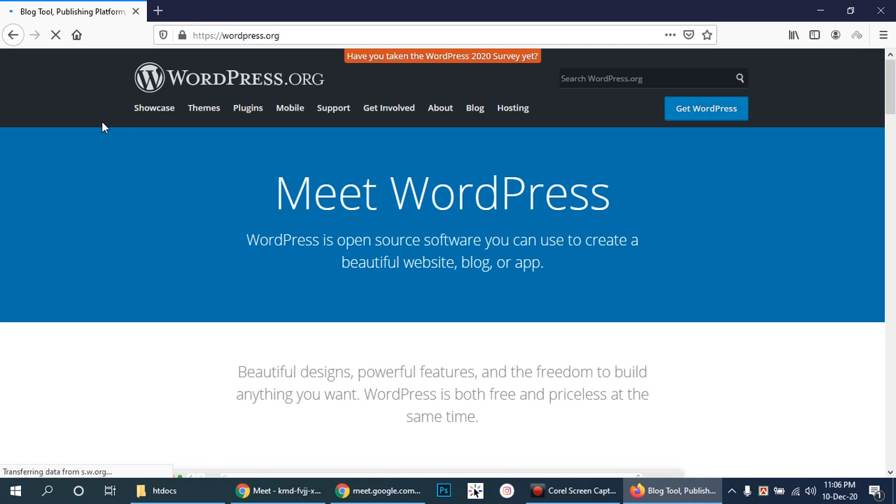
- Go from the wordpress.org home page to Get WordPress and find the WordPress 5.6 download
scroll(421, 210, down, 5)
scroll(421, 210, down, 10)
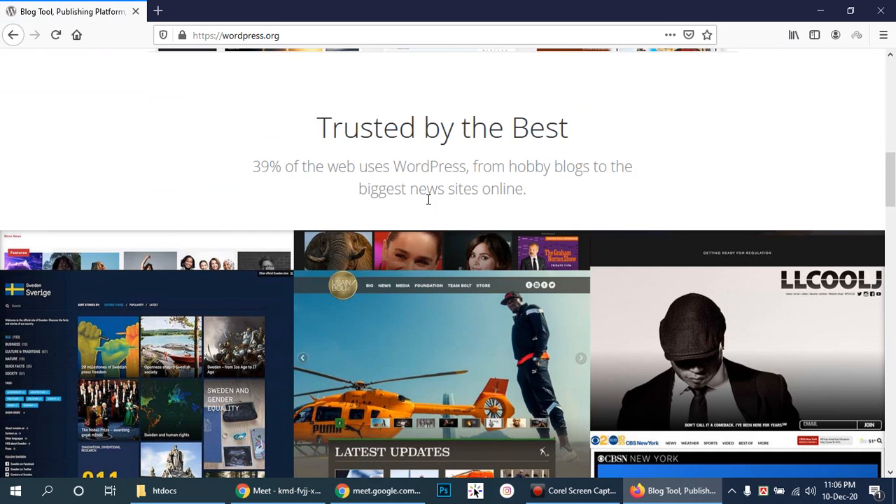
scroll(391, 202, down, 8)
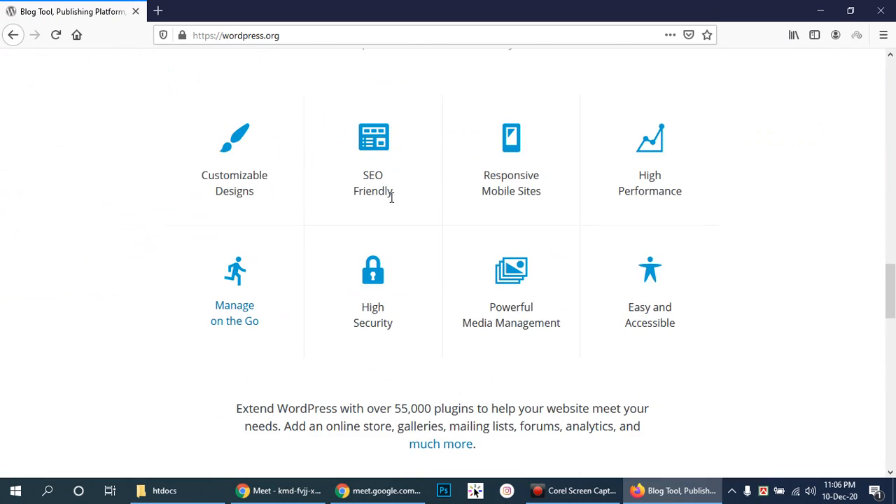
scroll(392, 200, down, 6)
scroll(385, 199, up, 20)
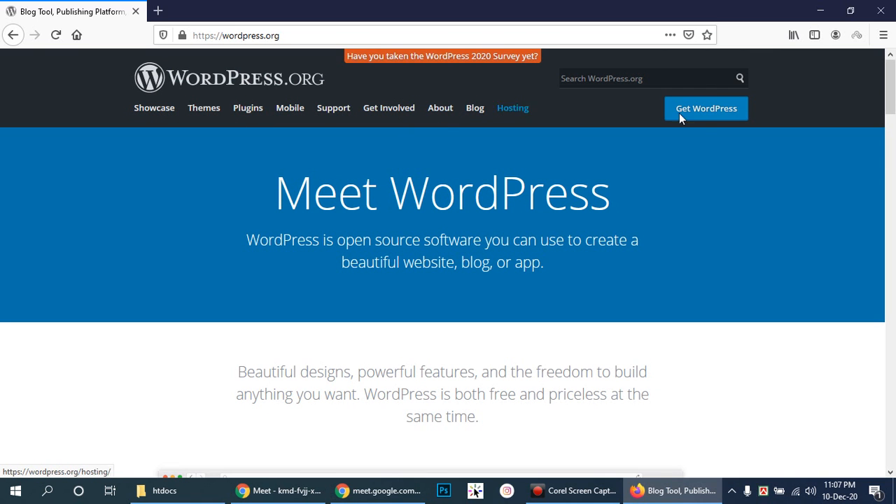
click(704, 112)
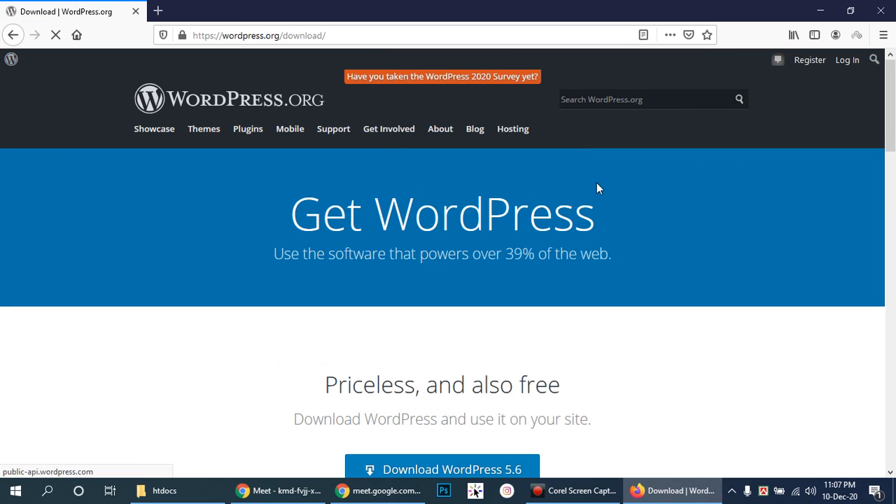
scroll(729, 147, down, 3)
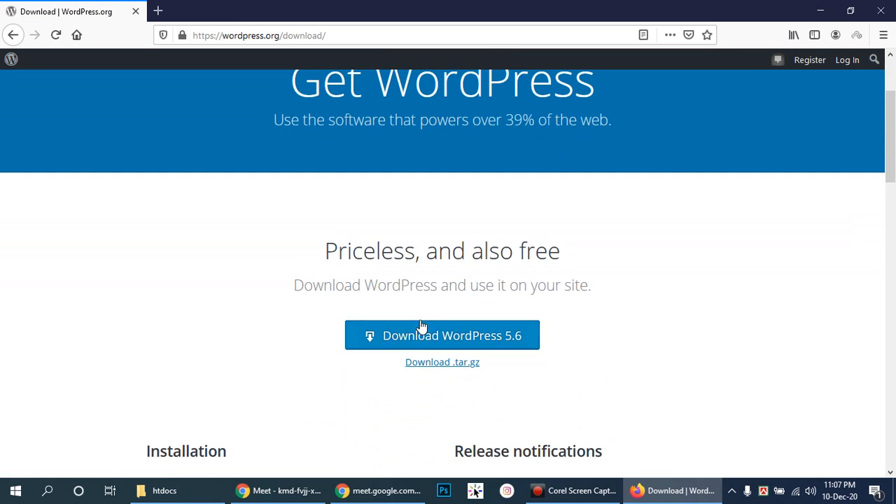
- Start saving wordpress-5.6.zip in Firefox and show the downloads list
click(456, 337)
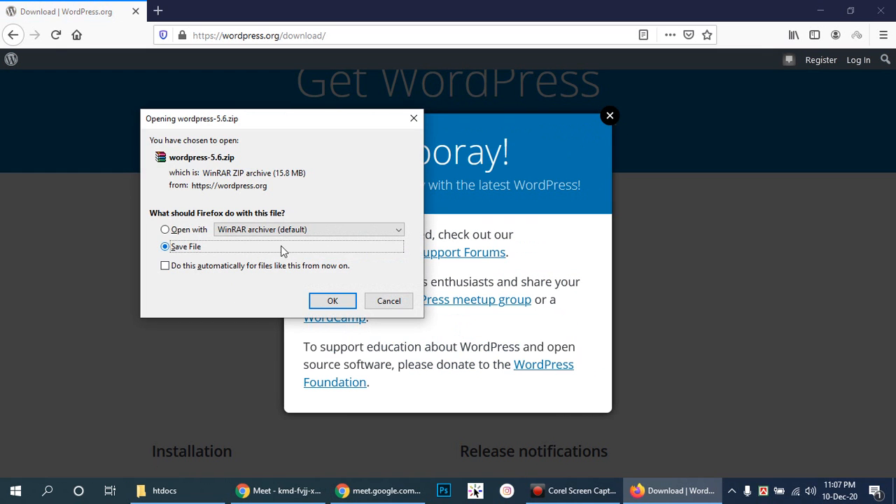
click(332, 301)
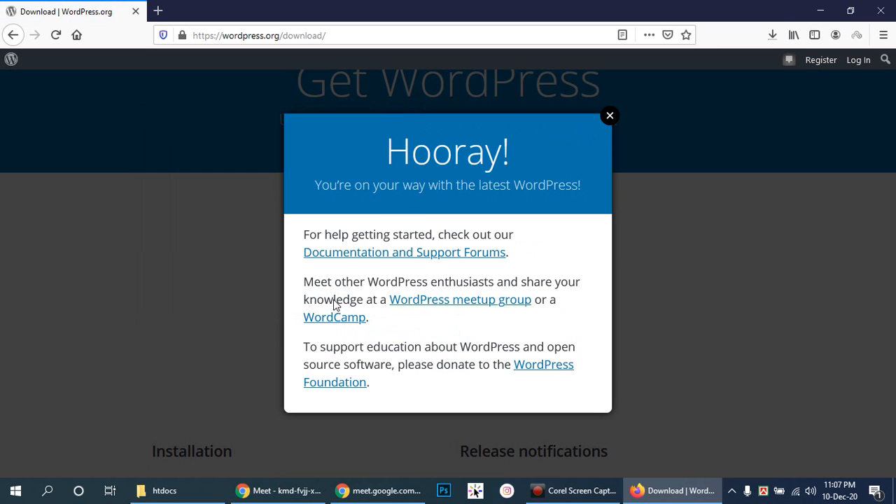
click(611, 117)
click(773, 36)
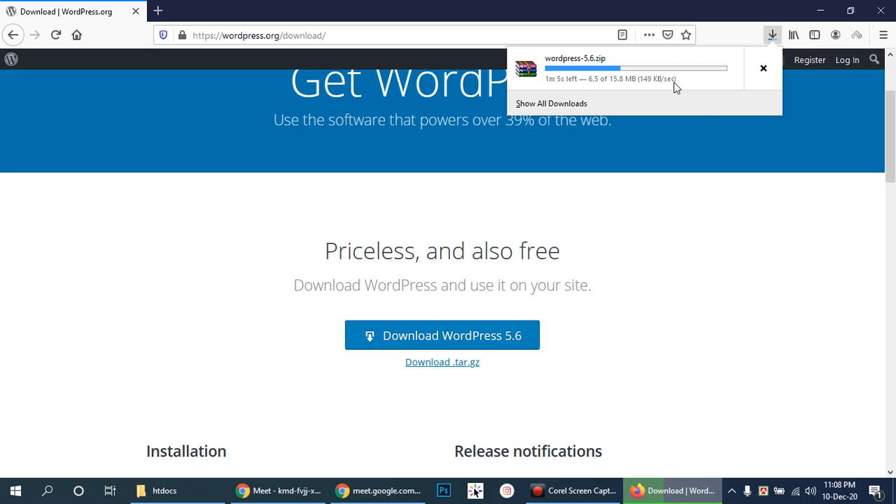
- Copy the download link of wordpress-5.6.zip from Firefox's downloads panel
right_click(585, 65)
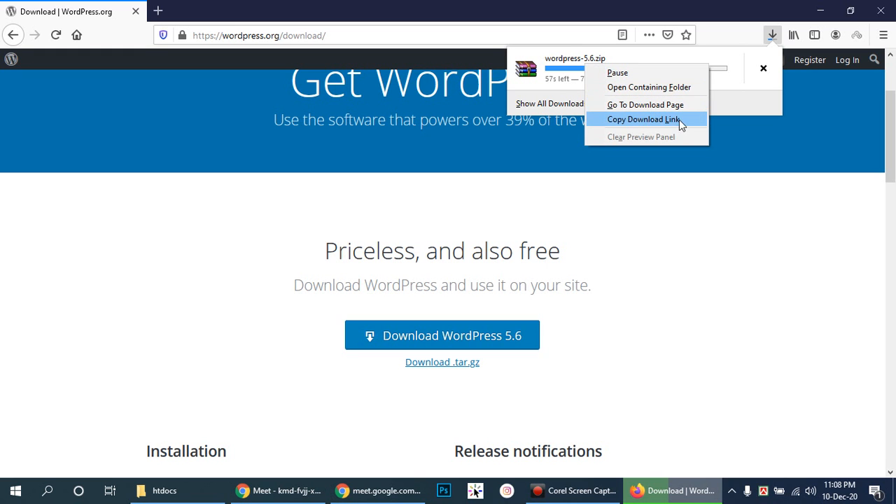
click(634, 121)
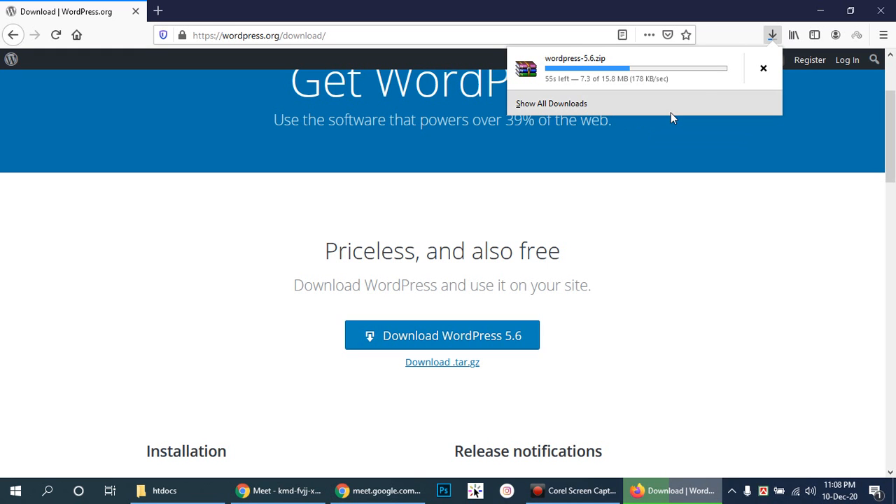
click(733, 494)
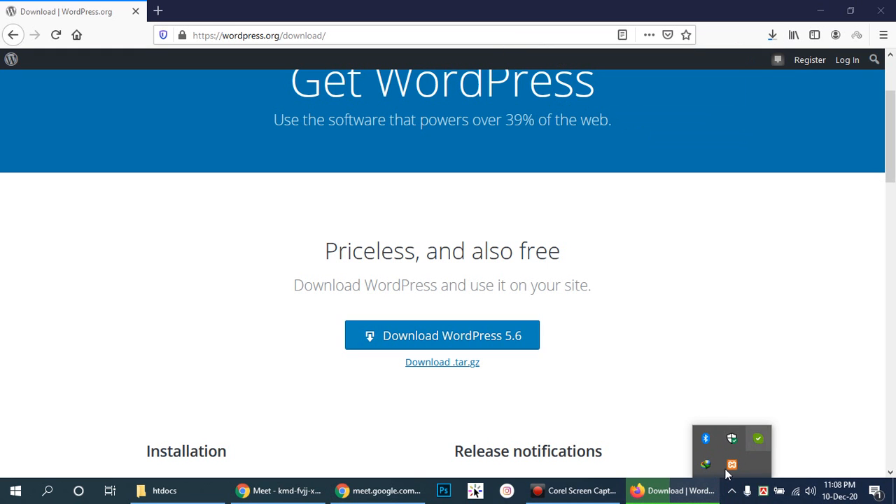
- Add the copied link in Internet Download Manager, accept the duplicate, and start downloading
double_click(705, 466)
click(207, 154)
click(597, 243)
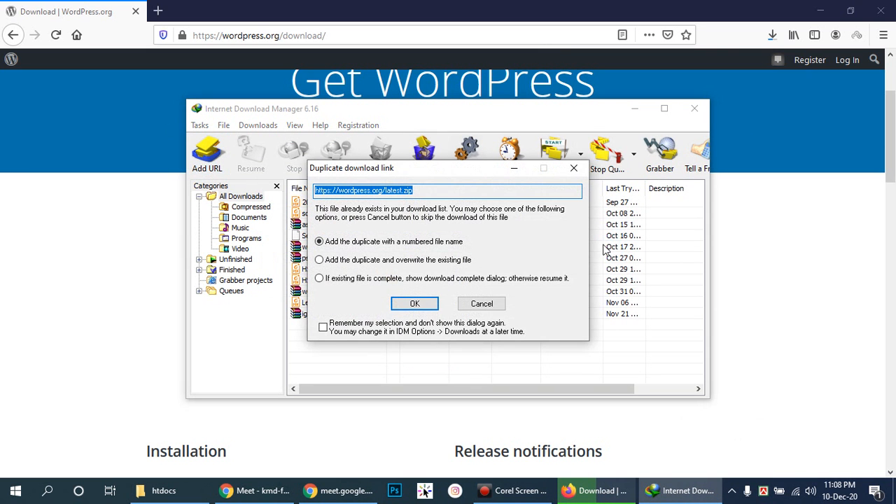
click(414, 304)
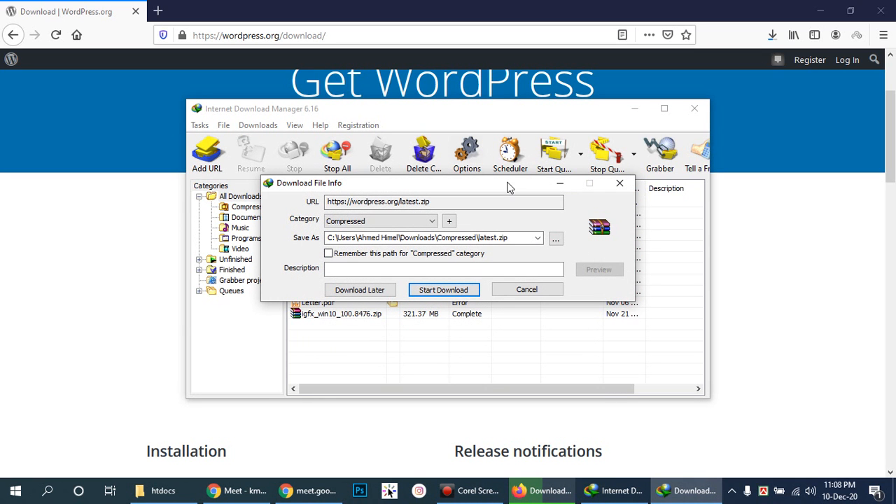
drag(490, 187, 404, 199)
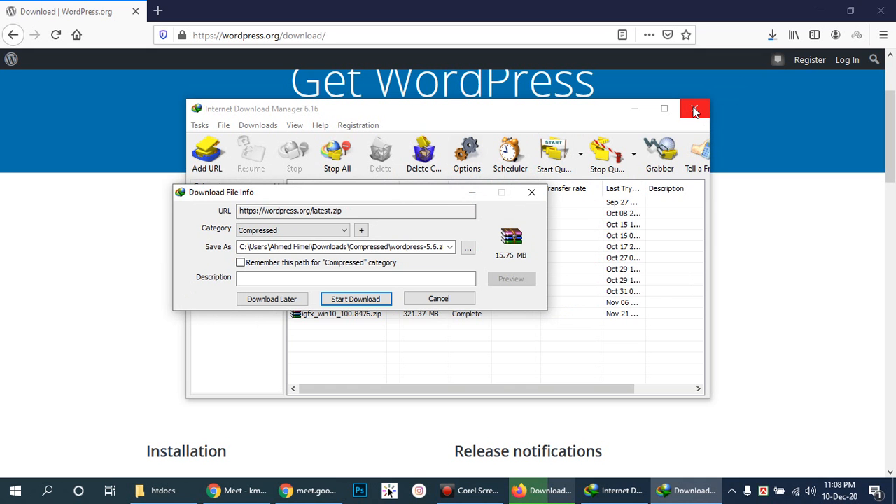
click(337, 297)
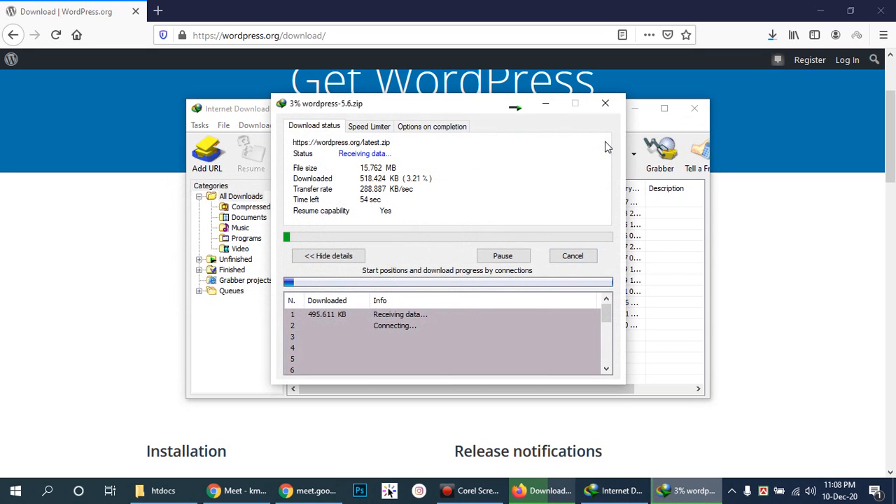
click(694, 110)
click(546, 103)
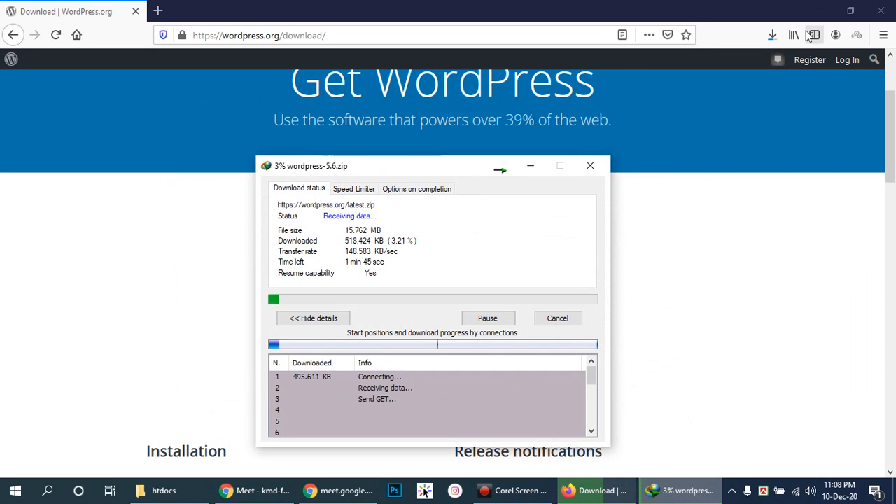
- Cancel Firefox's duplicate download and let IDM finish the 15.76 MB wordpress-5.6.zip
click(776, 35)
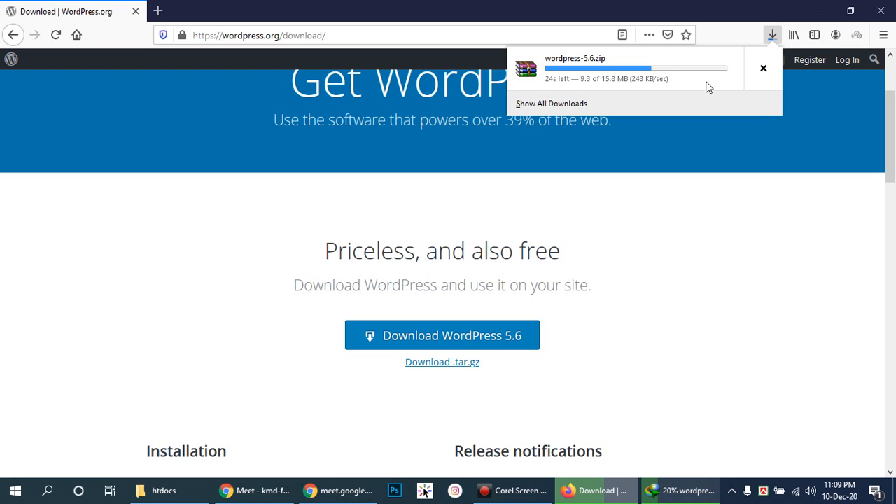
click(657, 490)
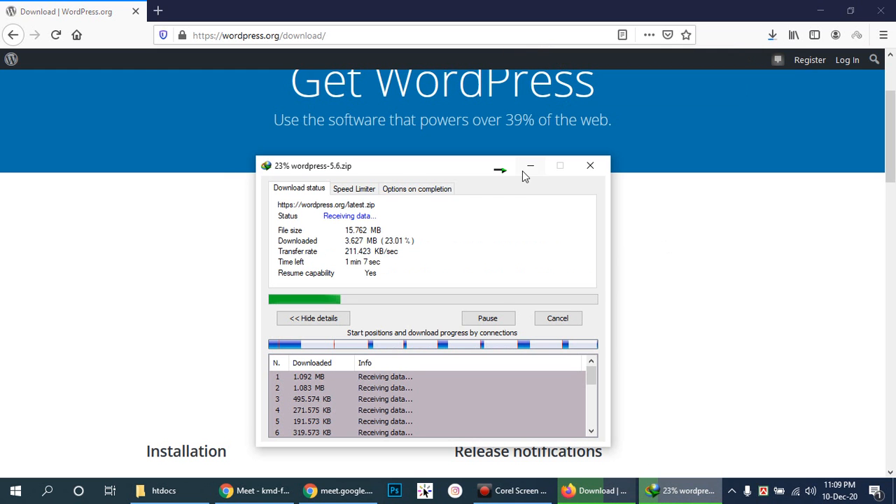
drag(441, 169, 328, 143)
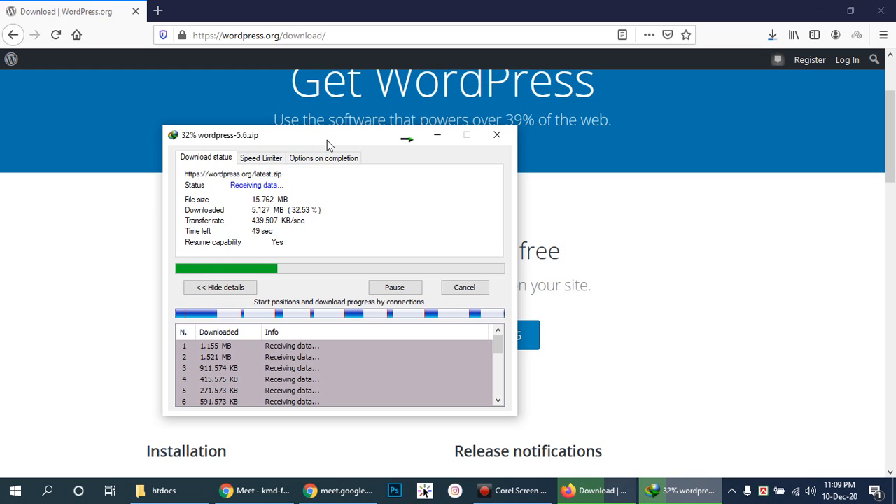
click(774, 37)
click(762, 68)
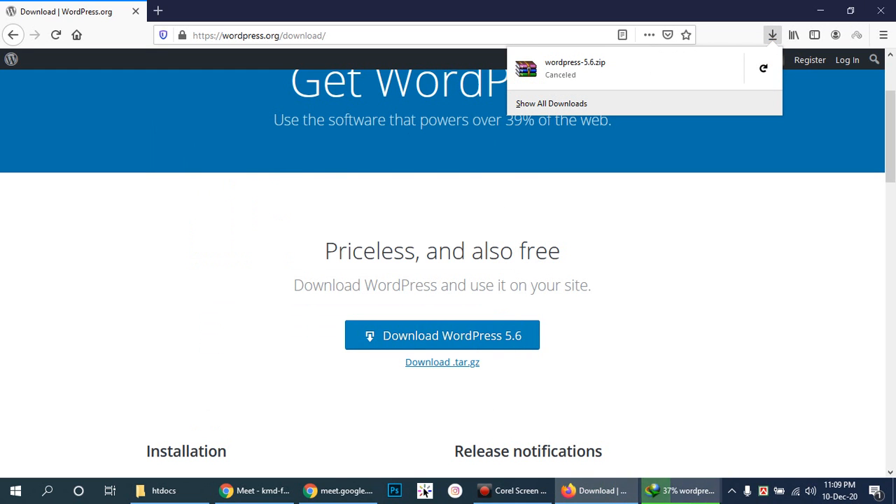
click(683, 491)
drag(303, 139, 484, 126)
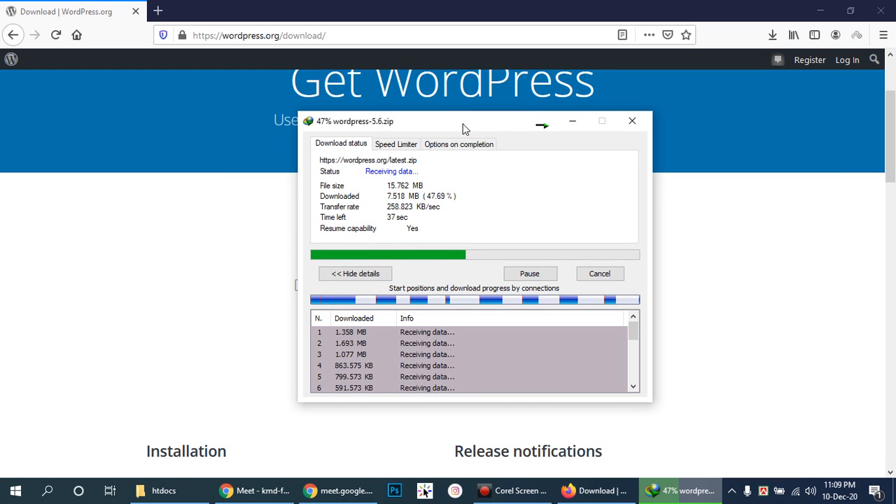
drag(462, 128, 451, 124)
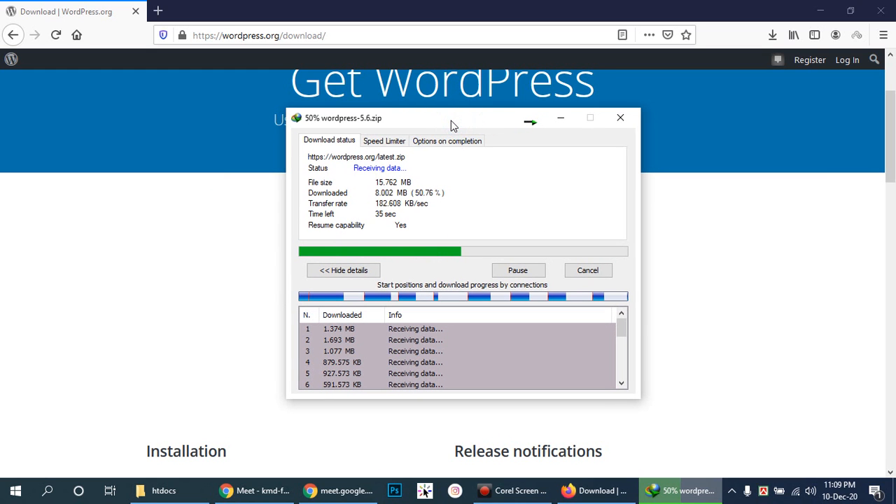
drag(452, 119, 458, 144)
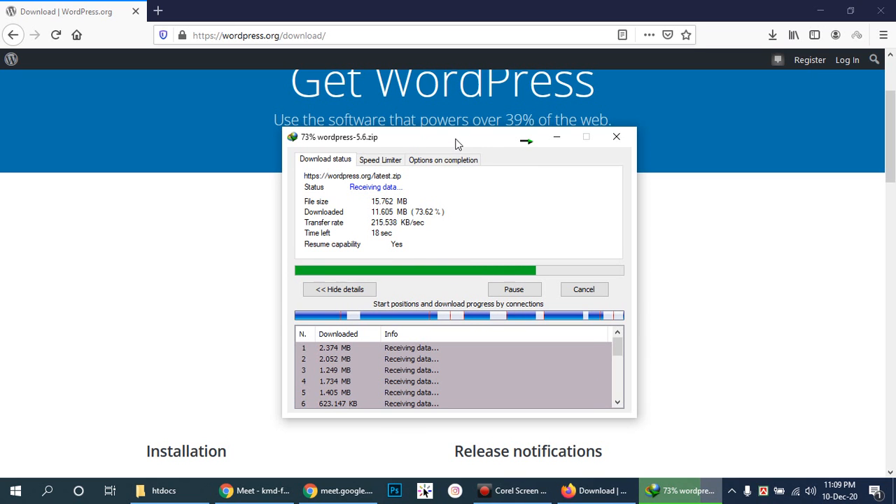
drag(456, 141, 436, 150)
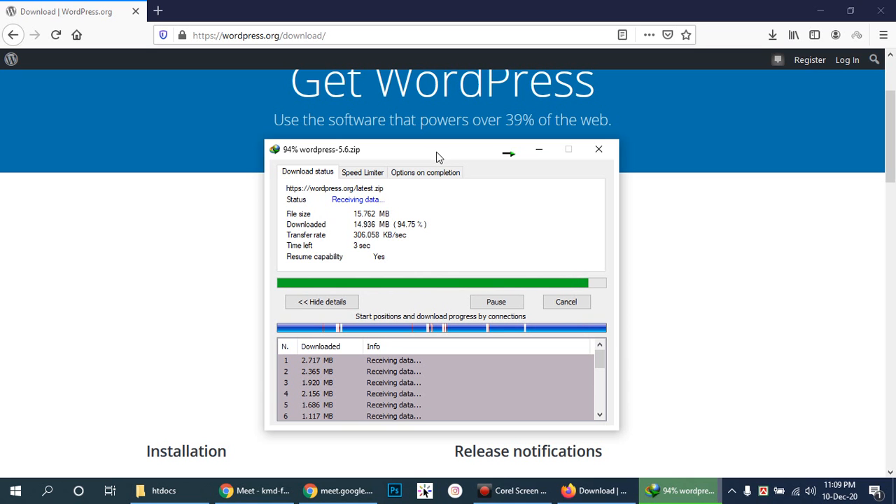
drag(449, 148, 434, 153)
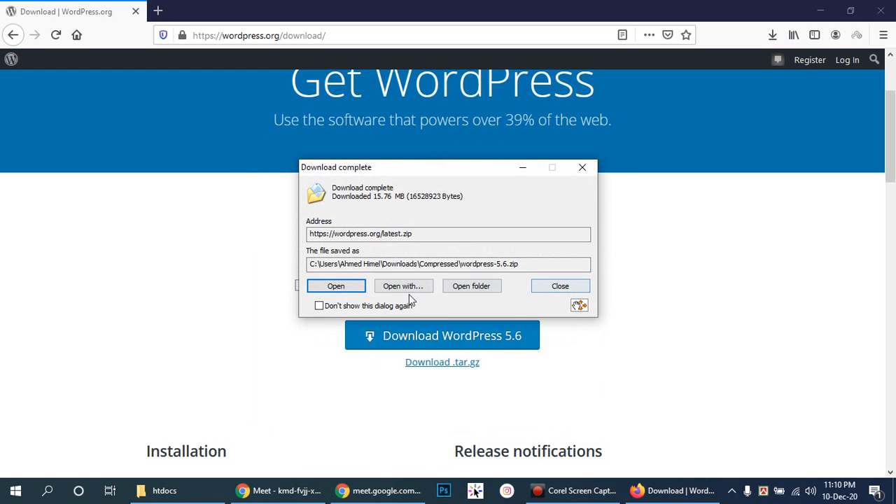
- Copy wordpress-5.6.zip from the Compressed downloads folder into C:\xampp\htdocs
click(453, 289)
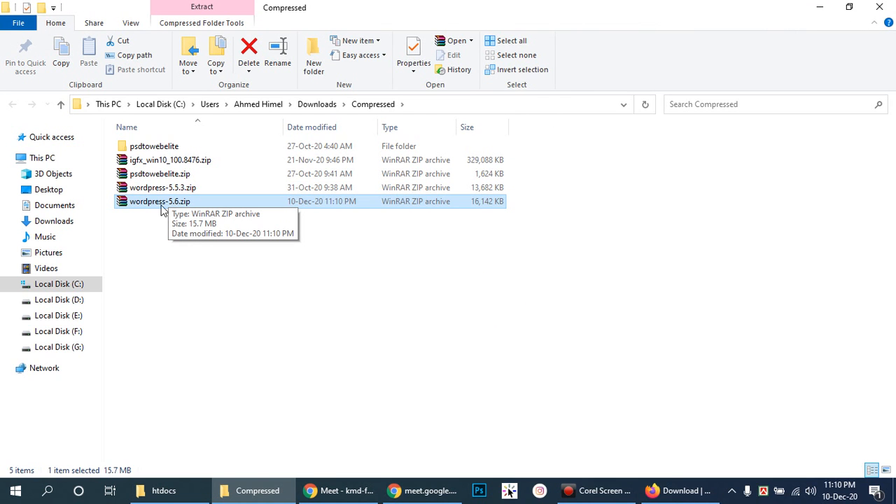
click(154, 205)
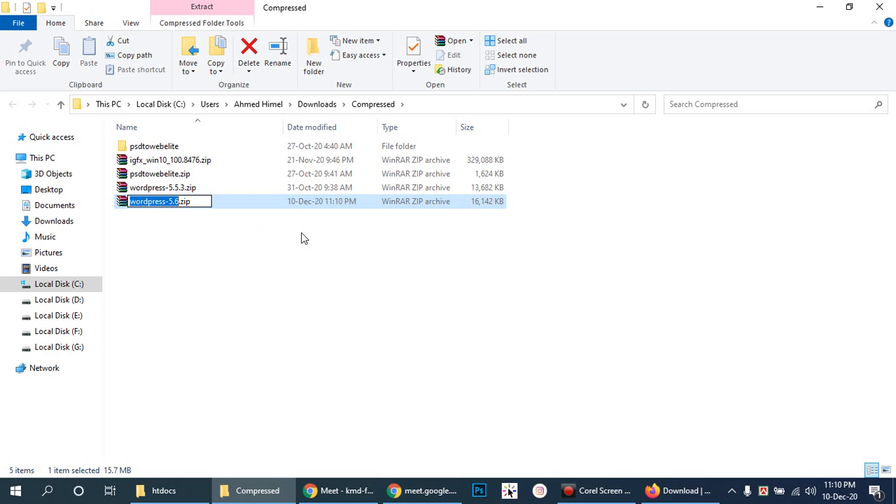
click(275, 202)
key(ctrl+c)
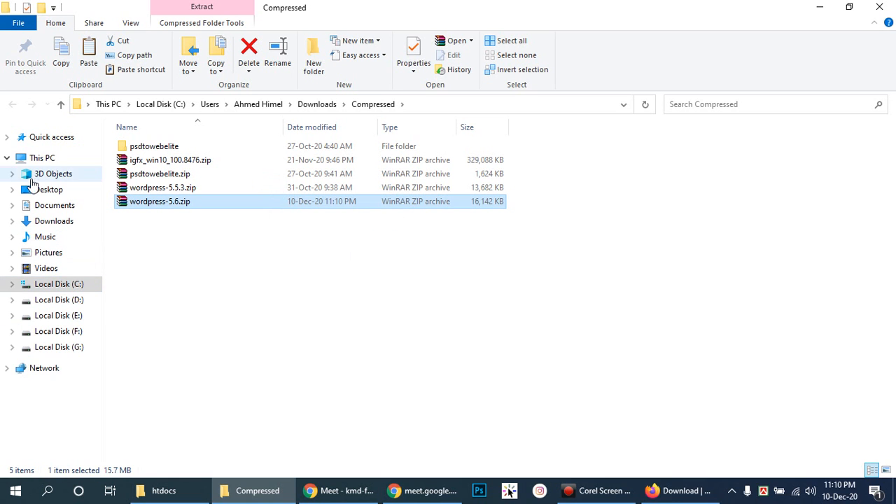
click(56, 283)
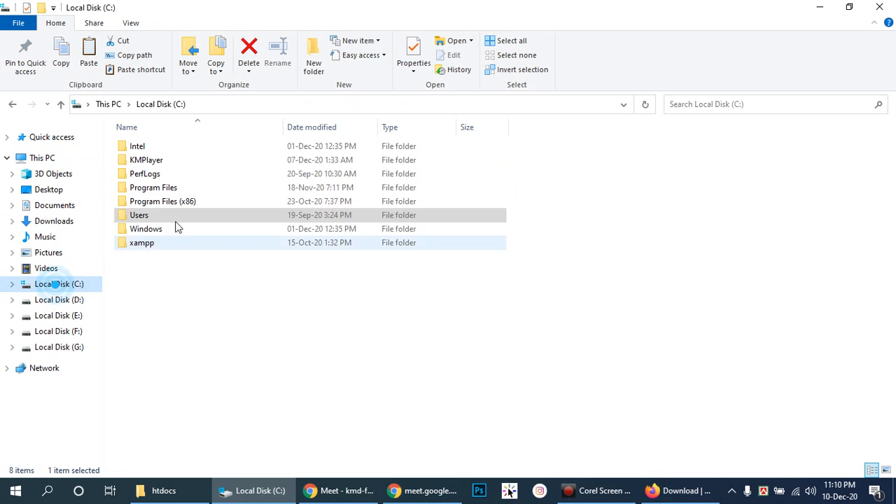
double_click(145, 244)
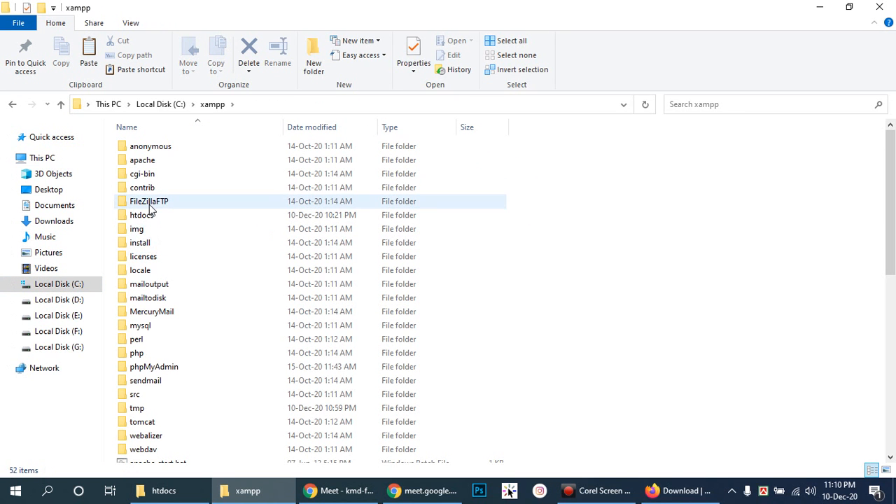
click(151, 215)
double_click(150, 215)
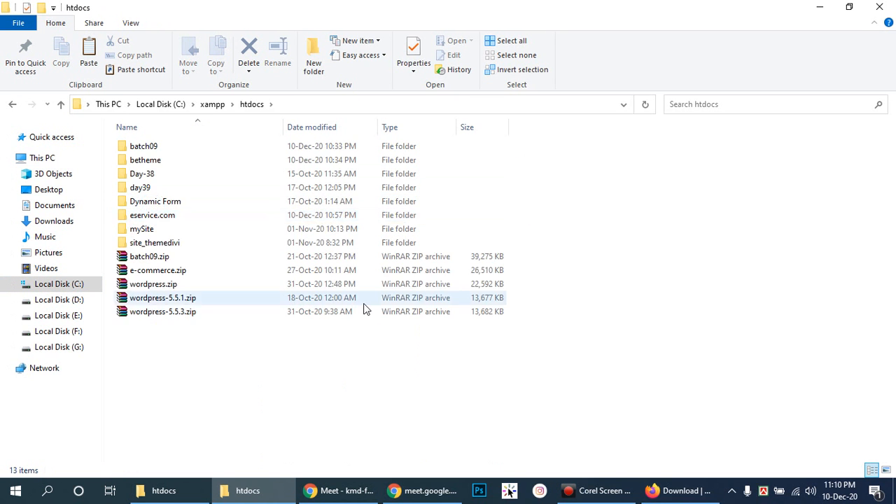
key(ctrl+v)
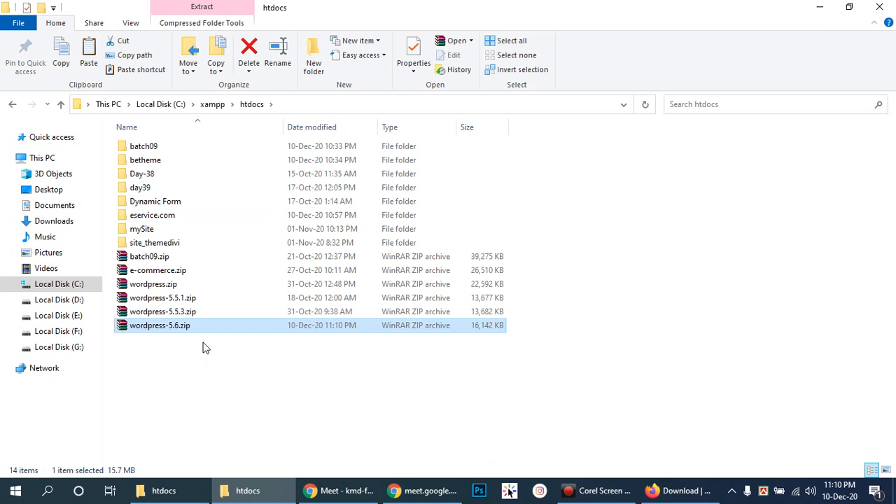
- Extract wordpress-5.6.zip in htdocs with Extract Here
right_click(157, 327)
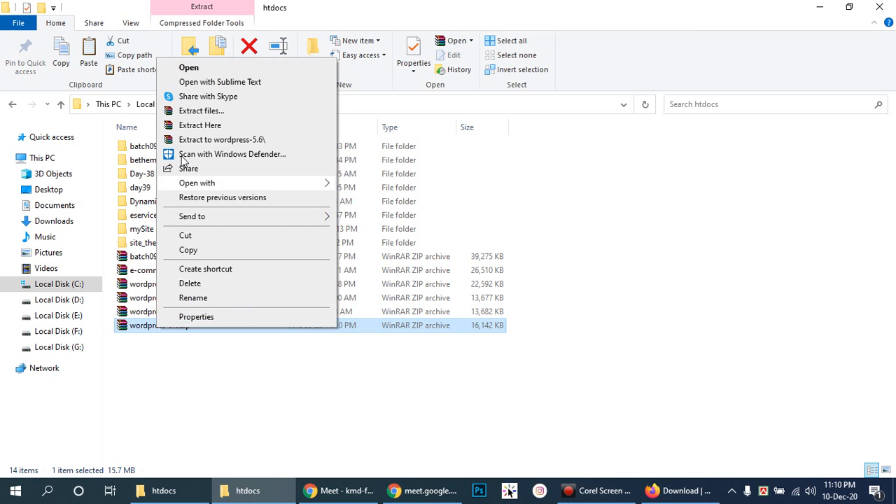
click(192, 126)
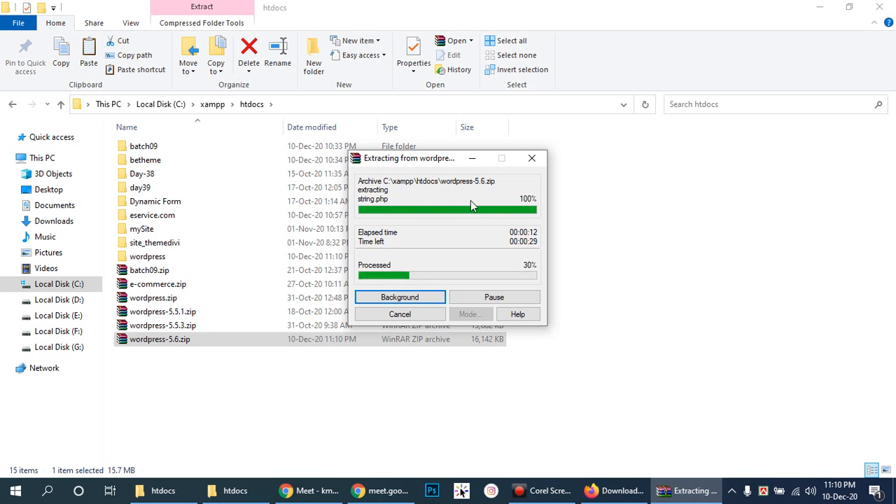
drag(439, 163, 649, 203)
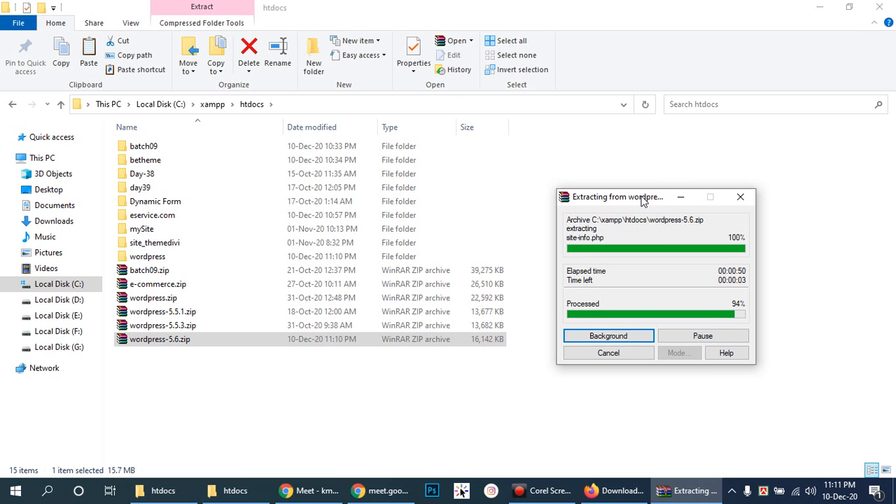
drag(641, 197, 680, 196)
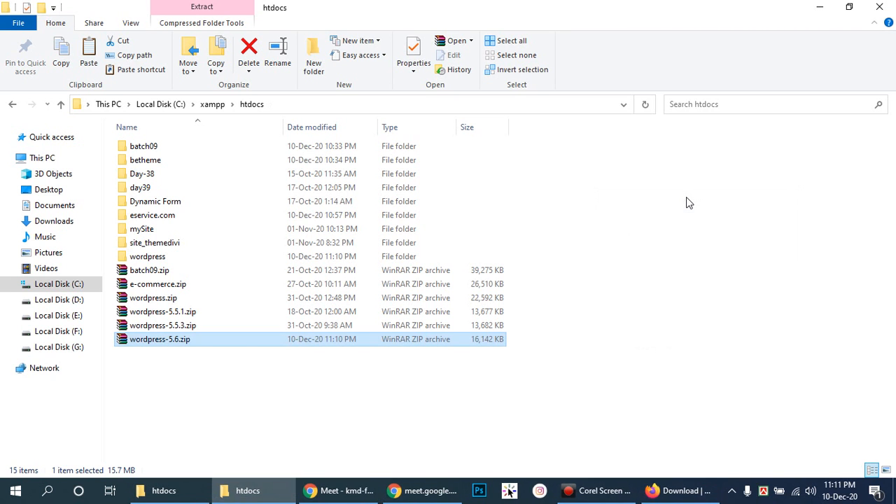
- Refresh htdocs and rename the extracted wordpress folder to myservice
right_click(647, 356)
click(673, 214)
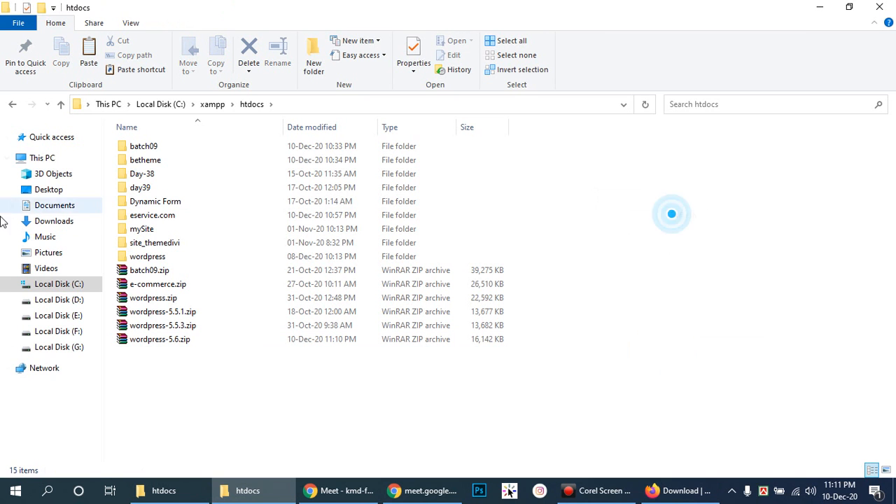
click(135, 257)
click(134, 256)
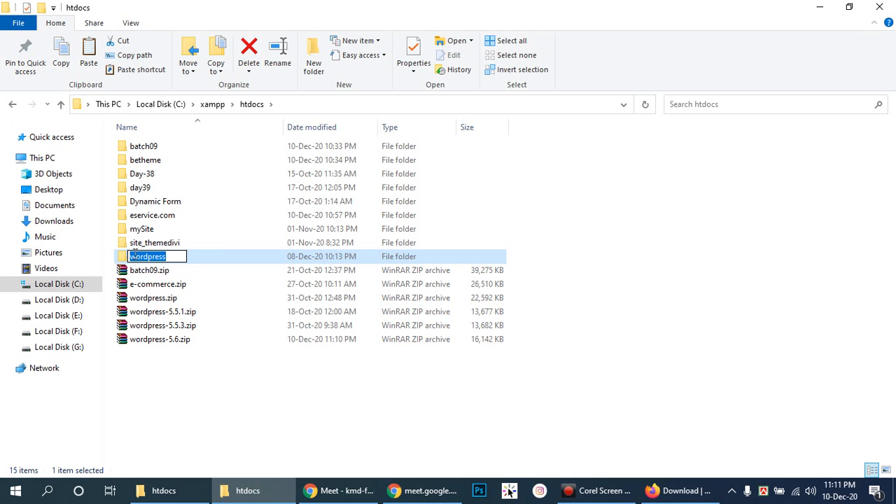
text(mySe)
key(BackSpace)
text(eri)
key(BackSpace)
text(vice)
key(Return)
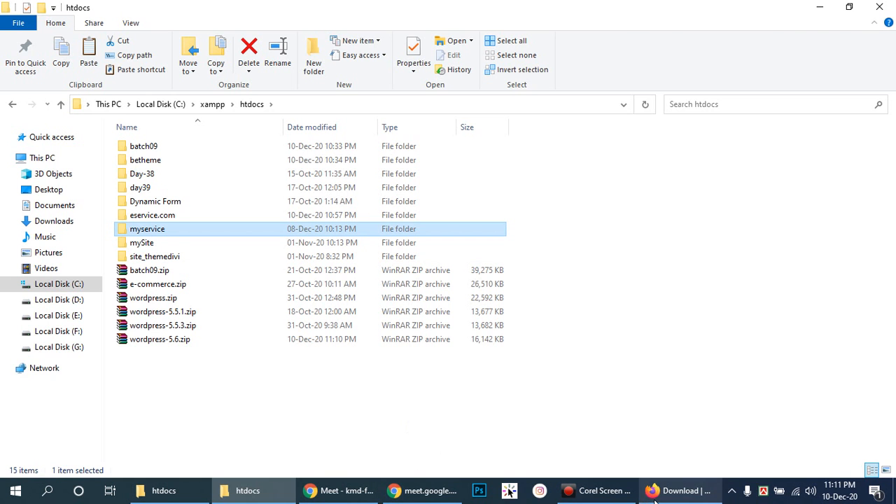
click(678, 491)
- Load localhost/myservice in a new tab and start setup in English (United States)
click(159, 10)
text(localho)
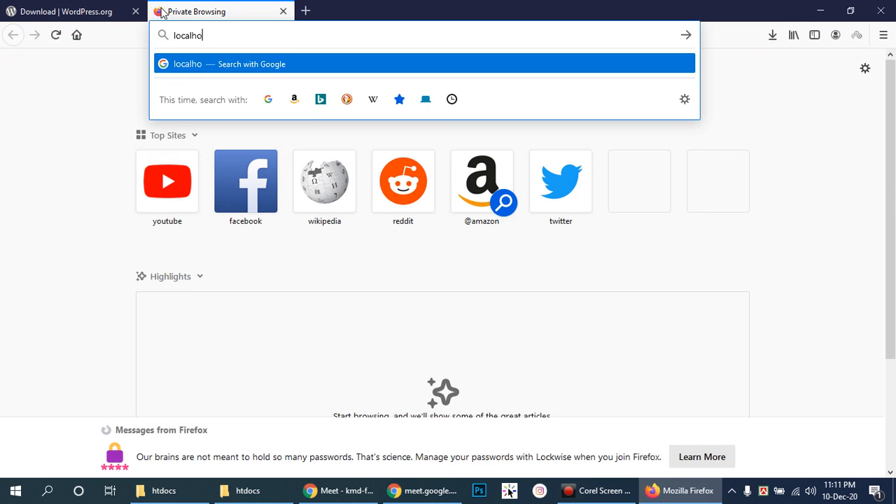
text(st/myservice)
key(Return)
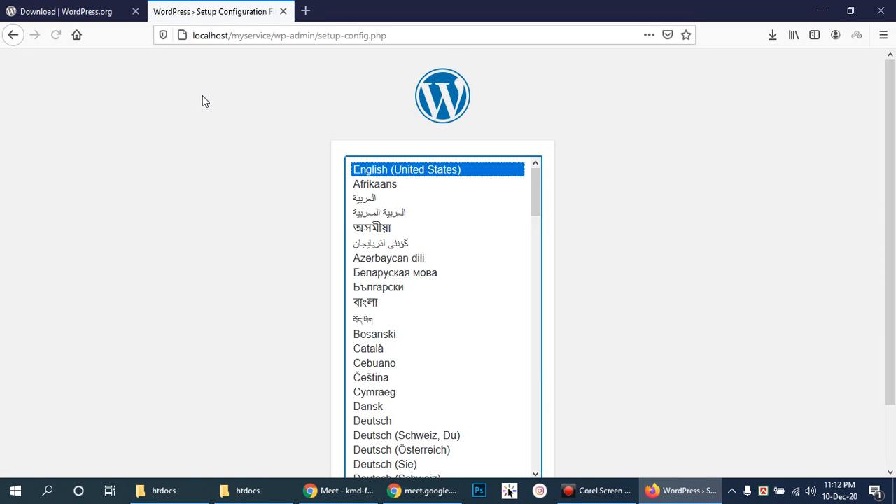
scroll(890, 161, down, 2)
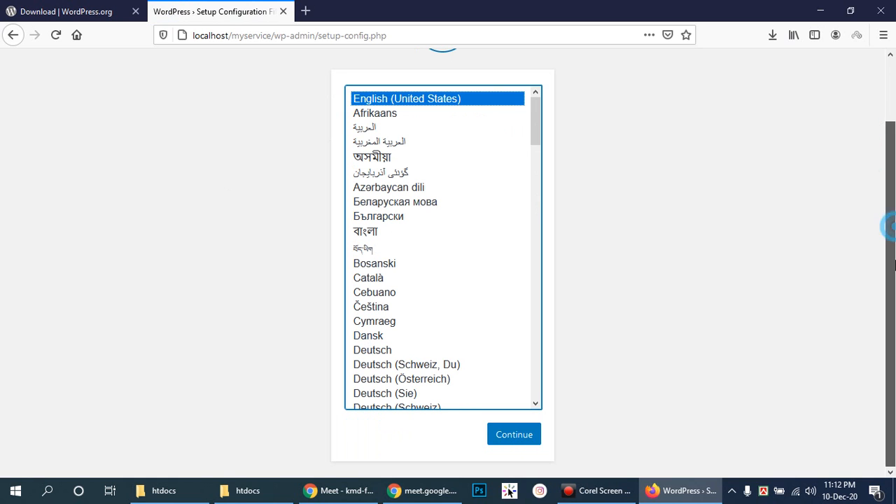
click(517, 440)
click(245, 411)
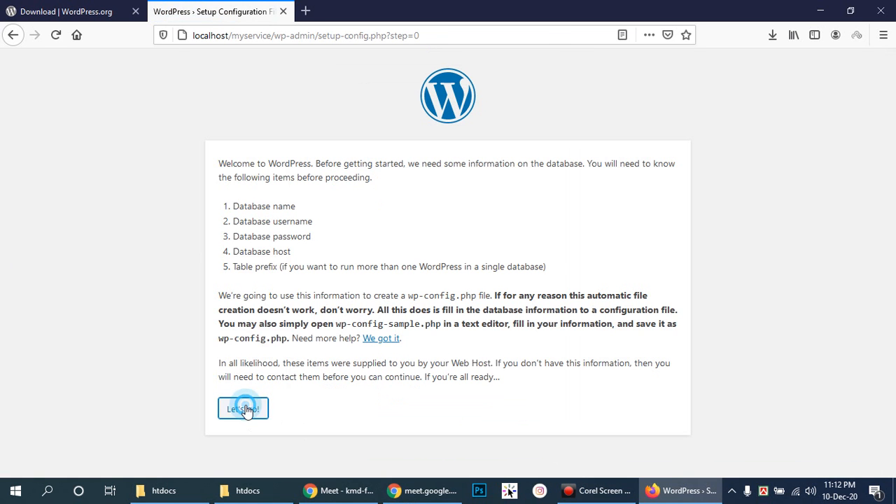
- Create an empty database named db_myservice in phpMyAdmin at localhost/phpmyadmin
click(307, 14)
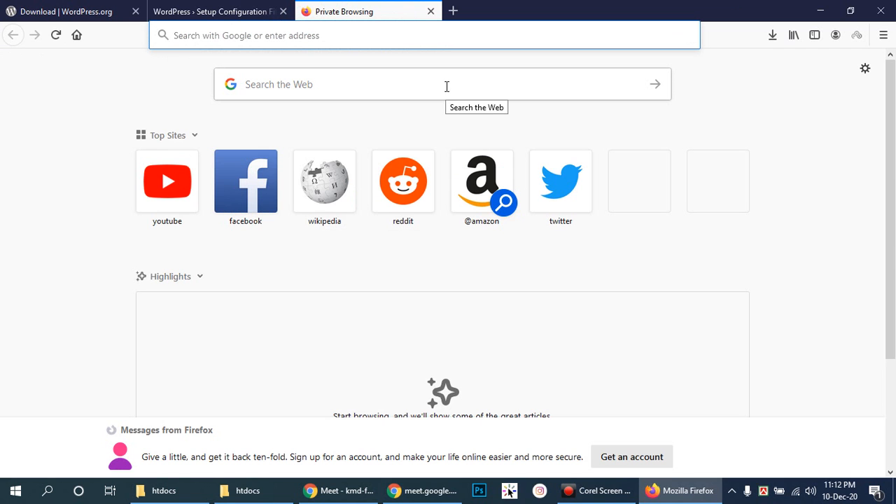
text(loc)
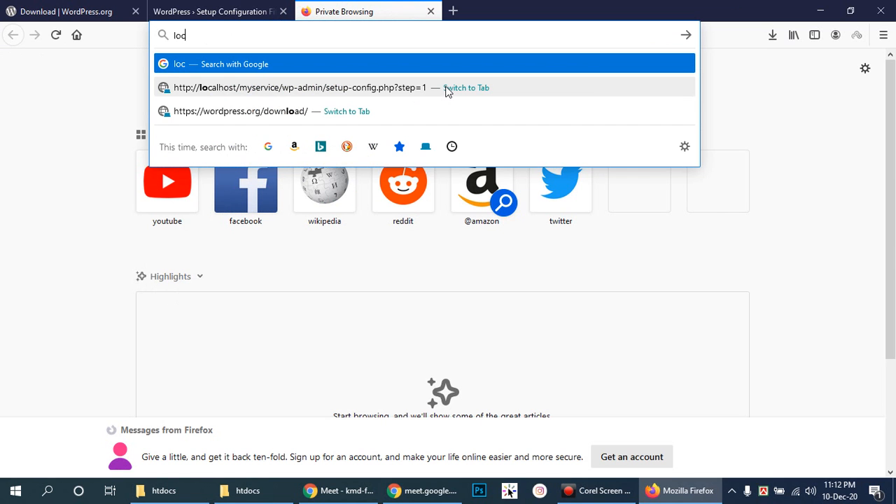
text(alhos)
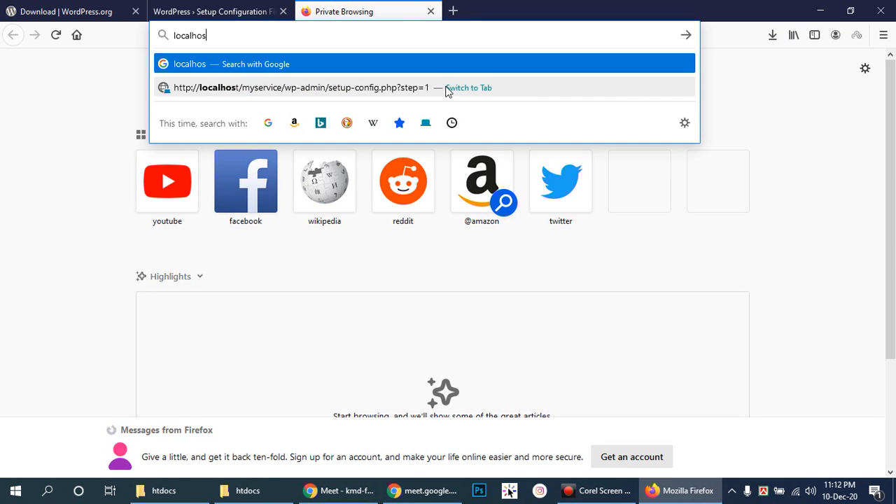
text(t/phpmyadmin)
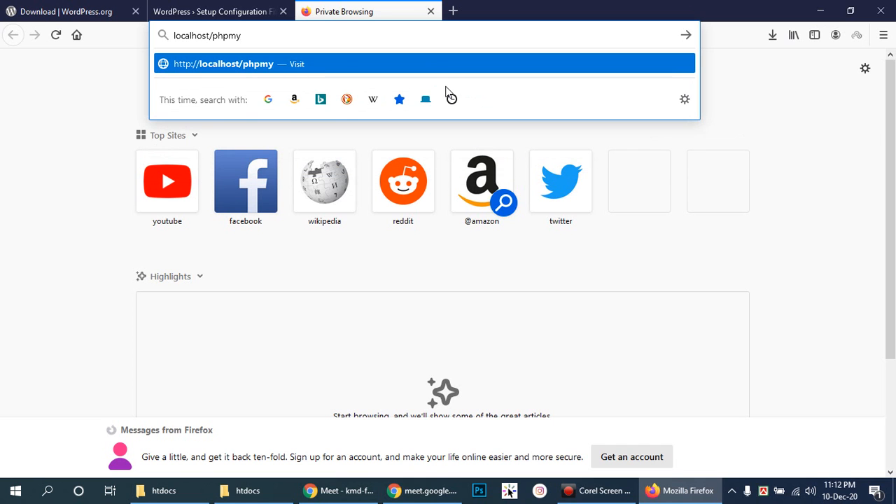
key(Return)
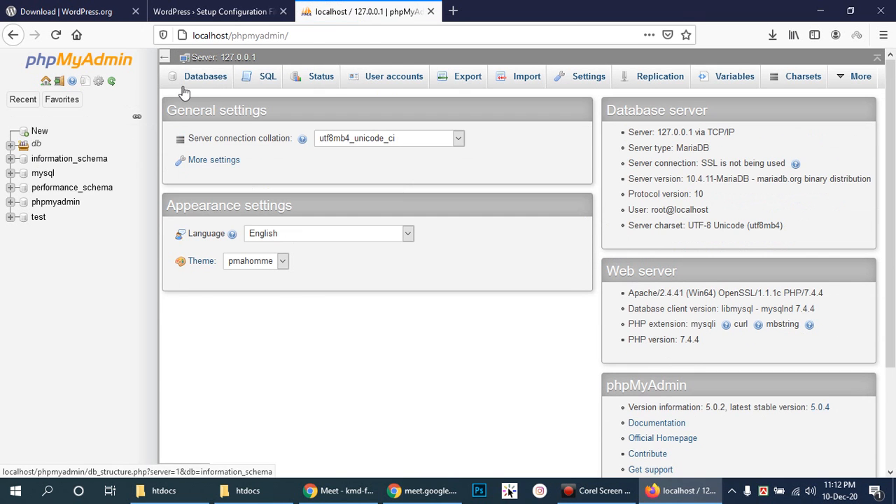
click(205, 78)
click(227, 172)
text(db)
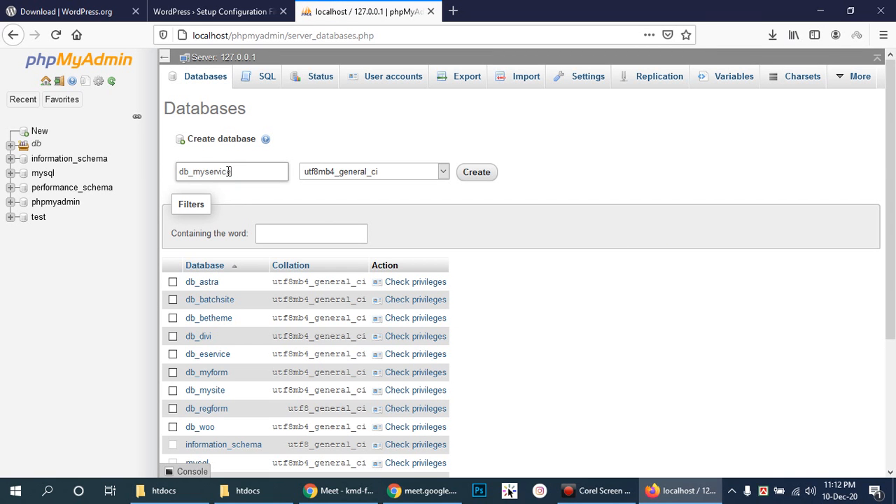
text(_myservice)
drag(267, 171, 157, 176)
key(ctrl+c)
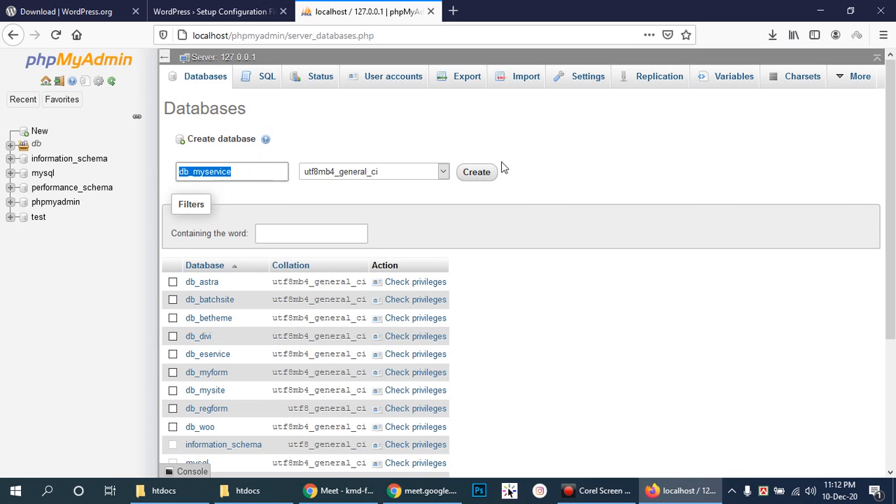
click(476, 173)
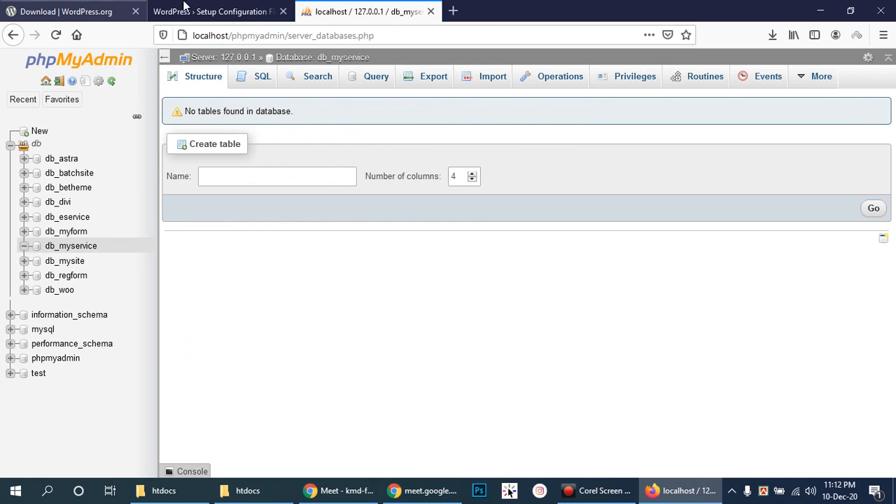
click(210, 11)
- Connect setup to database db_myservice as user root with a blank password, and run the installation
double_click(386, 197)
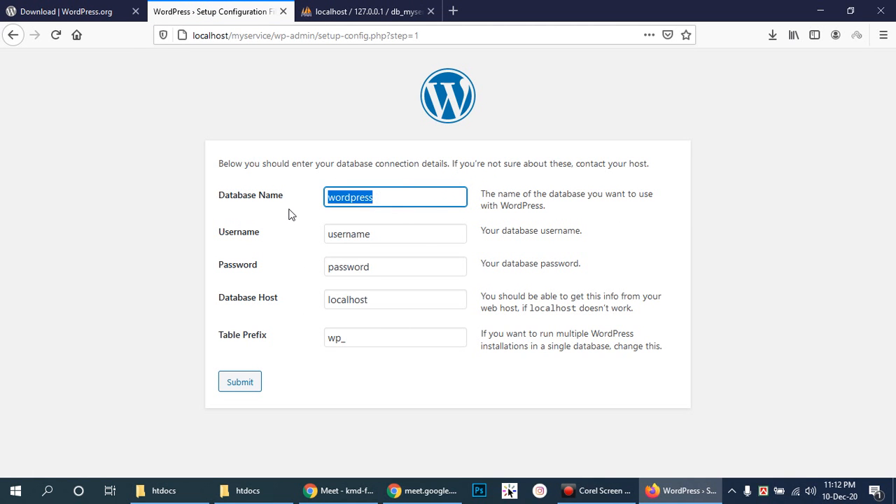
key(ctrl+v)
drag(386, 234, 326, 239)
text(r)
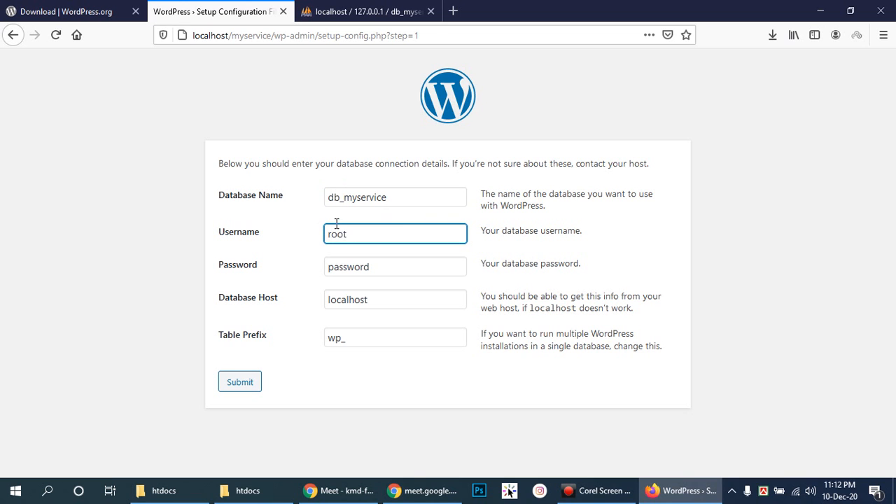
drag(400, 266, 300, 268)
key(BackSpace)
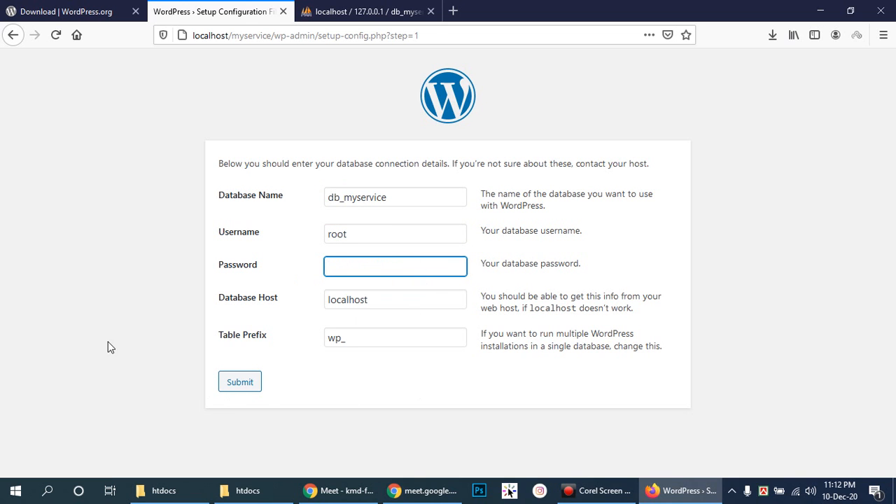
click(238, 385)
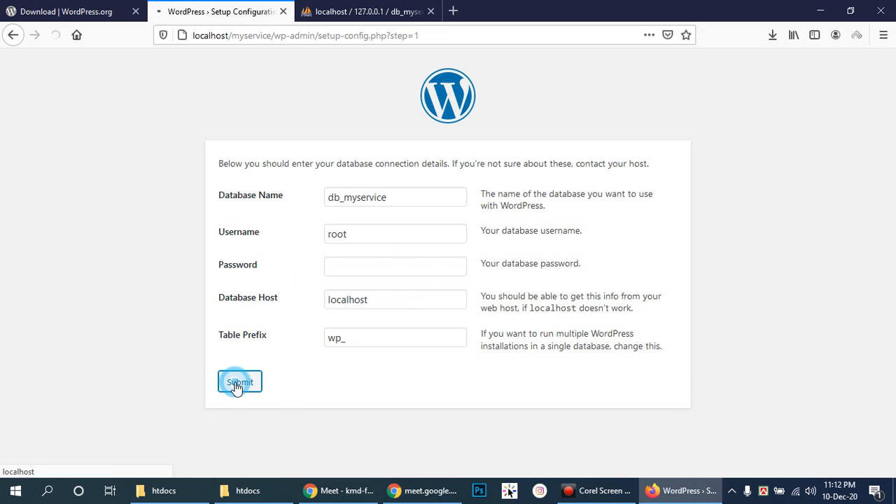
click(285, 217)
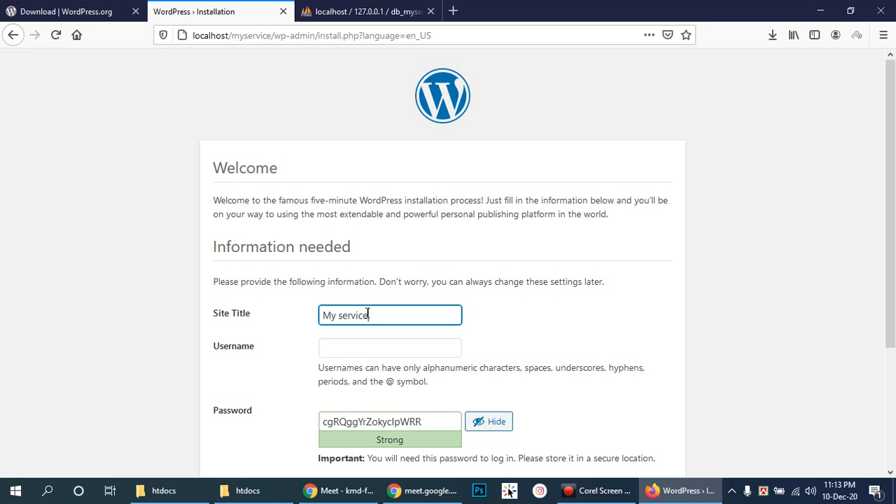
- Fill in the 'My service' admin username, weak password and e-mail, then install WordPress
click(367, 347)
text(admin)
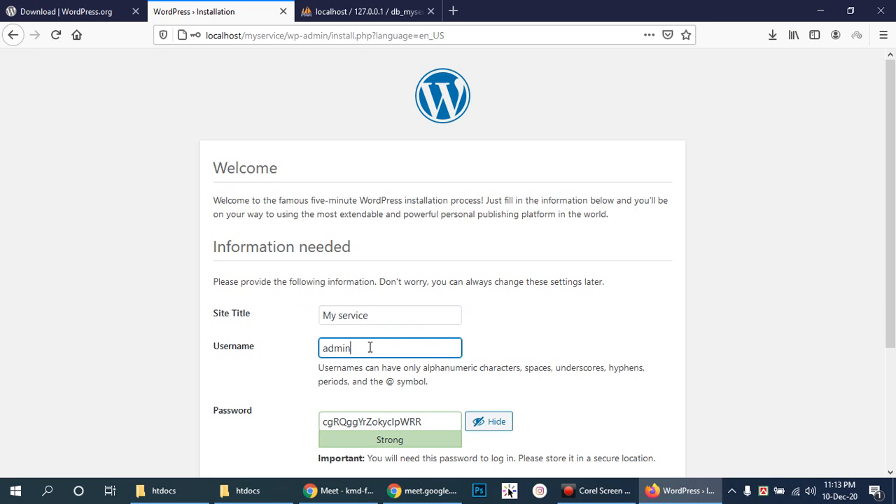
scroll(392, 336, down, 3)
drag(441, 260, 319, 261)
text(admin)
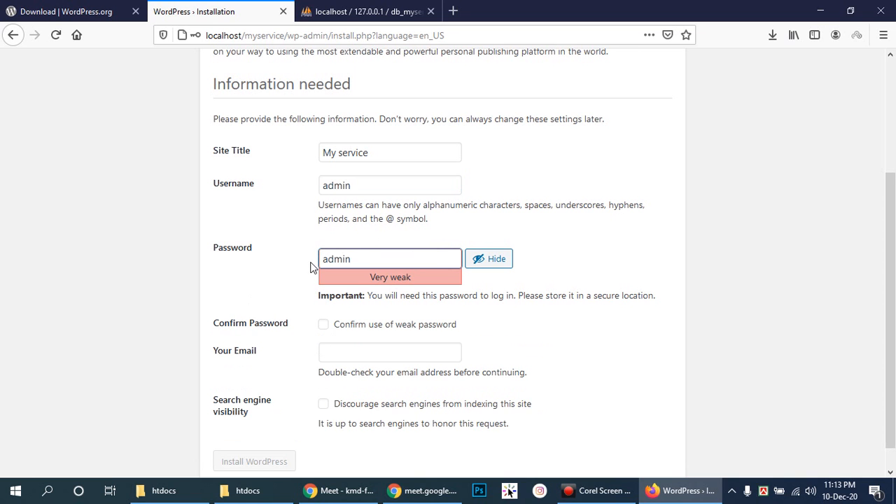
click(342, 326)
click(351, 347)
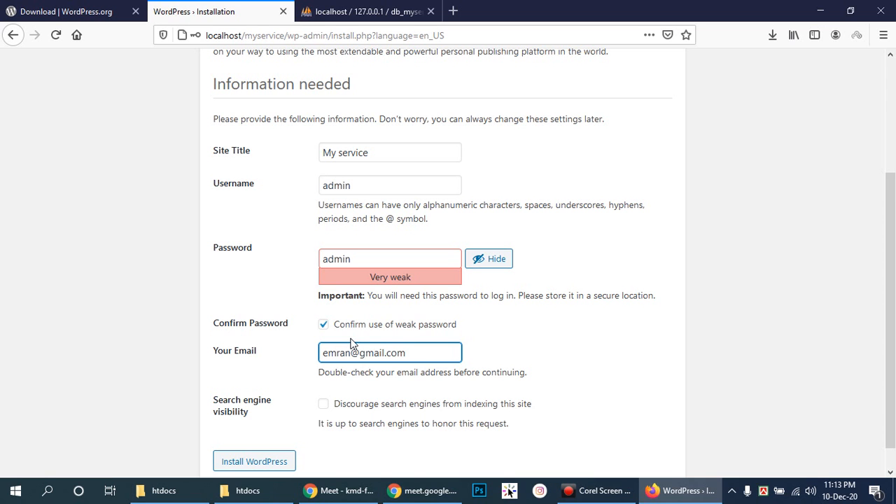
scroll(522, 340, down, 1)
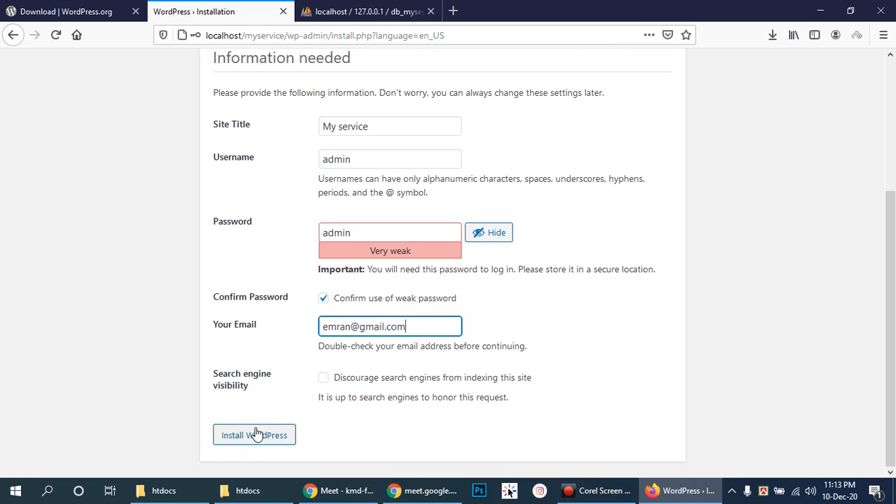
click(255, 435)
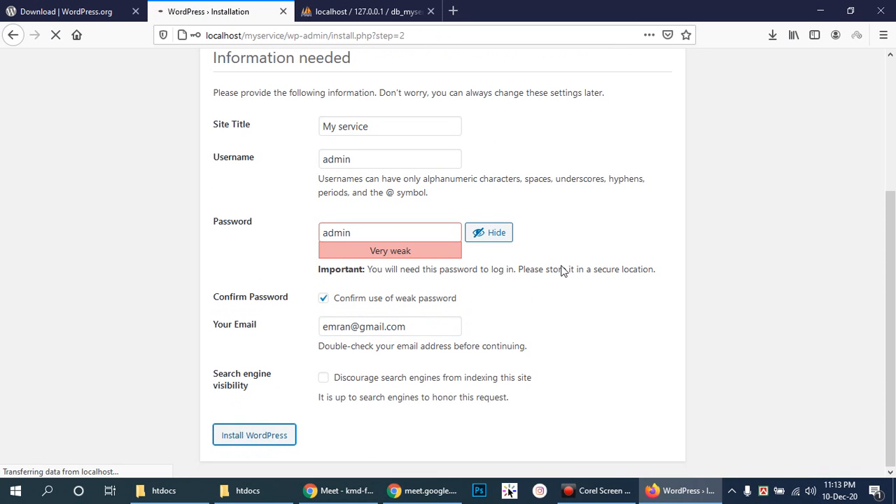
- Log in to the new site with the admin username and password
click(237, 315)
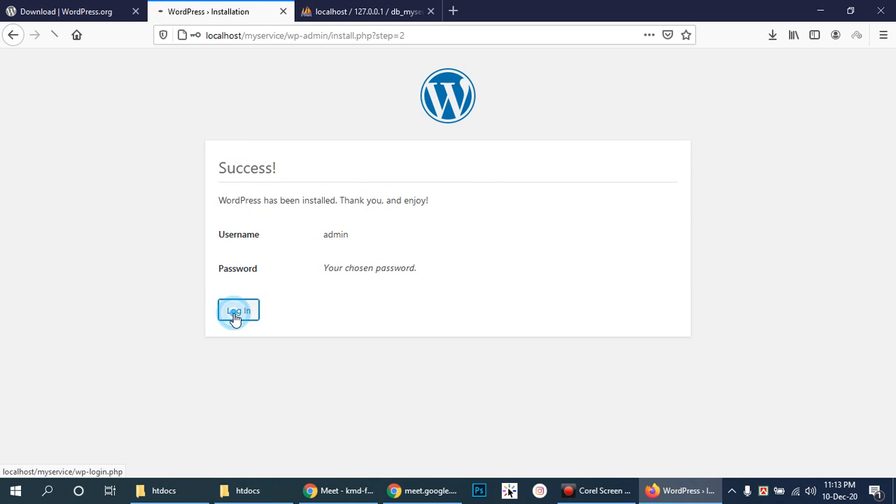
text(admin)
click(459, 295)
text(admin)
click(515, 334)
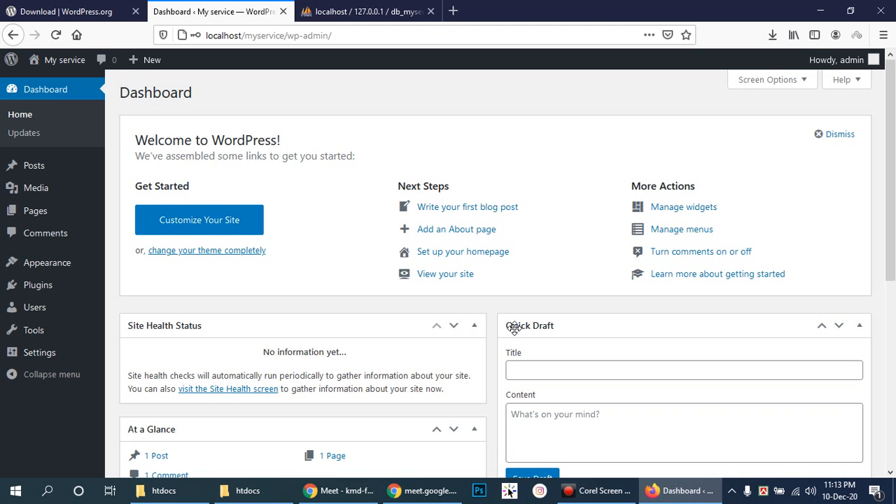
- Open the site's front page in a new tab and return to the My service dashboard
mouse_move(61, 63)
click(46, 83)
right_click(46, 84)
click(65, 89)
click(361, 7)
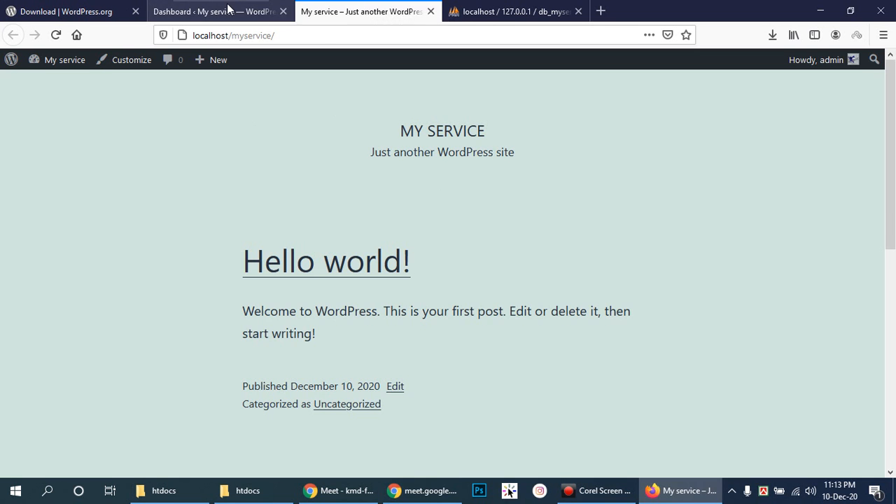
click(157, 11)
click(350, 7)
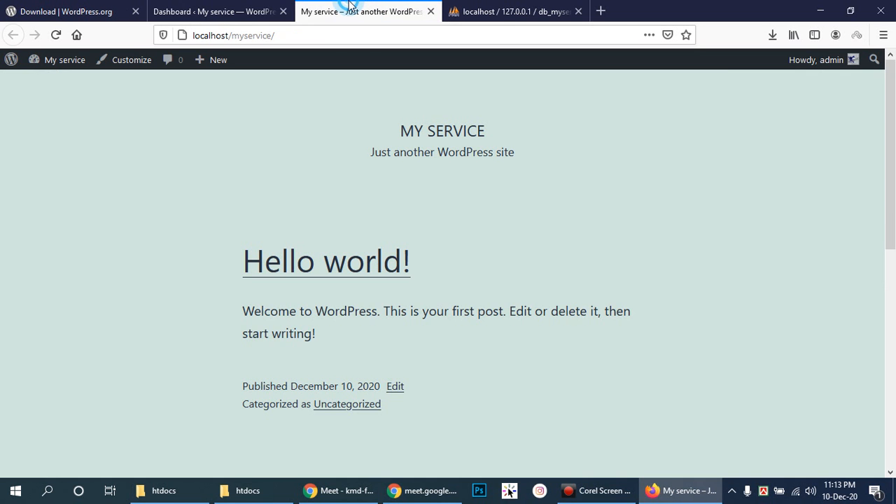
click(186, 7)
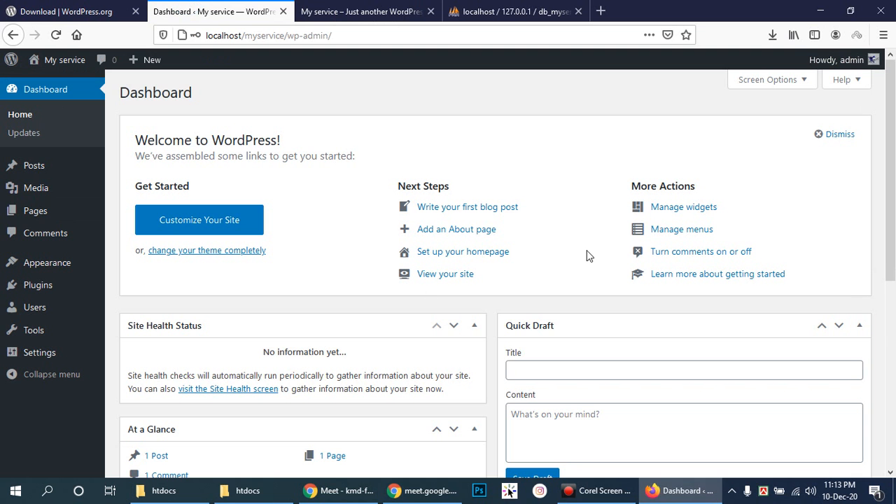
- Start a new post, dismiss the welcome guide, and title it 'Hello Student'
click(454, 208)
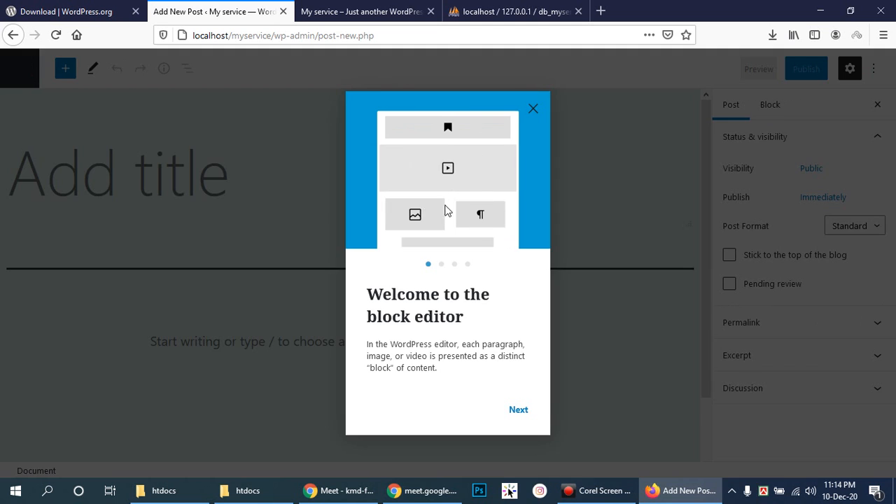
click(532, 112)
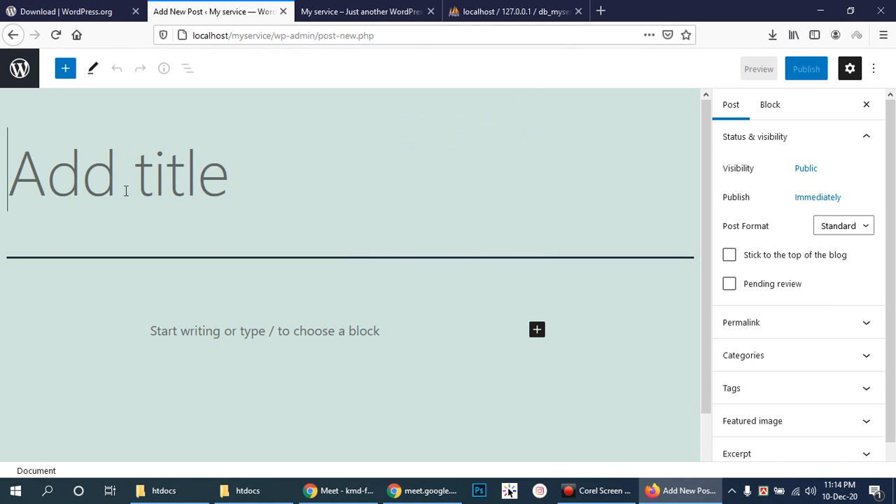
text(Hello)
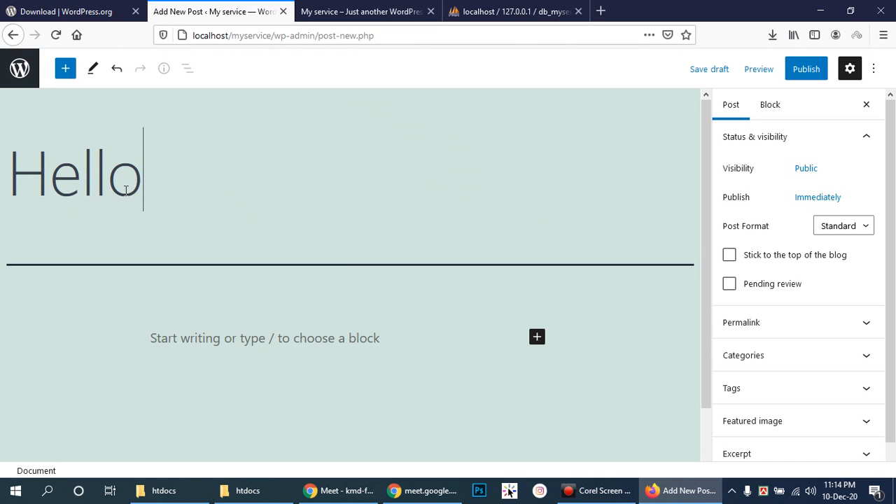
text( Student)
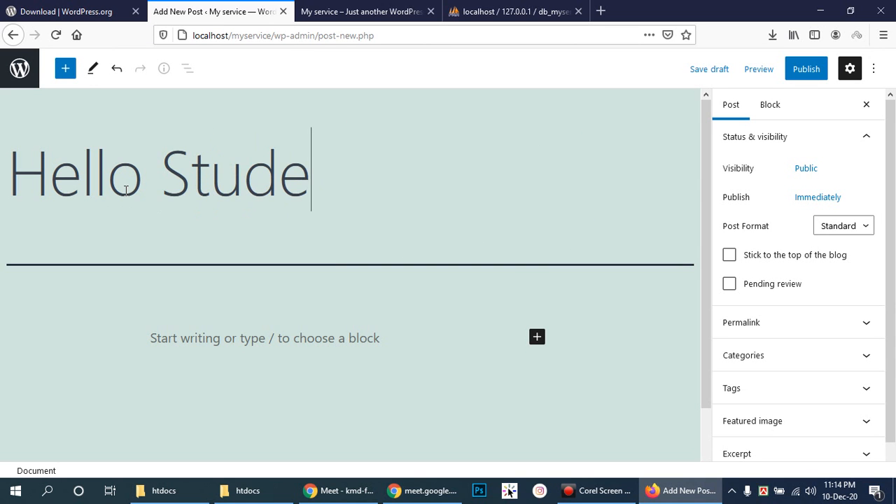
click(186, 327)
- In a new tab, search for 'dummy text' and open the lipsum.com result
click(600, 10)
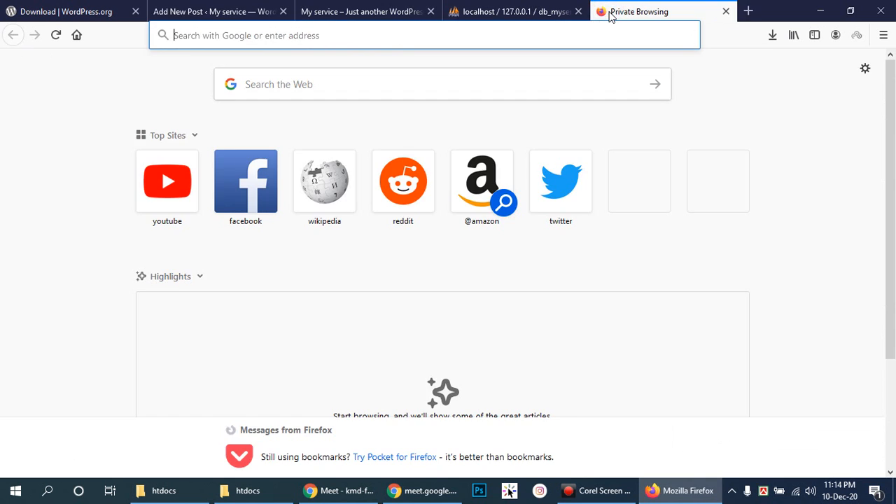
text(dummy text)
key(Return)
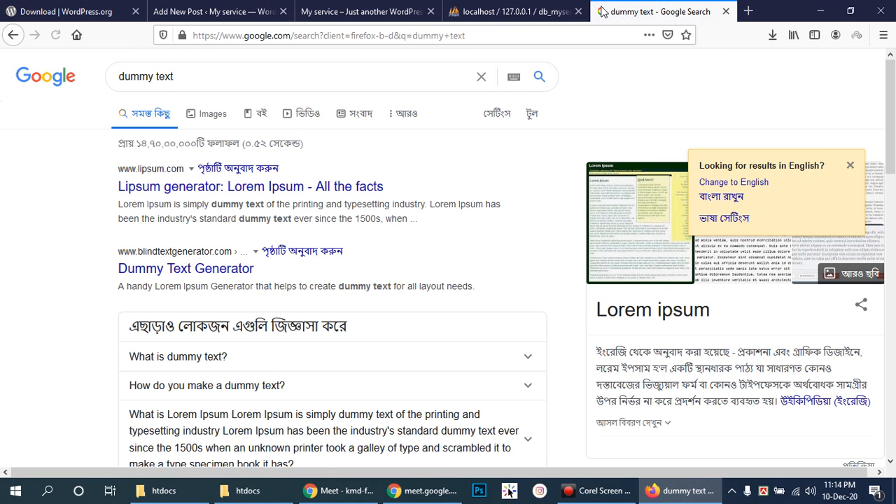
click(203, 187)
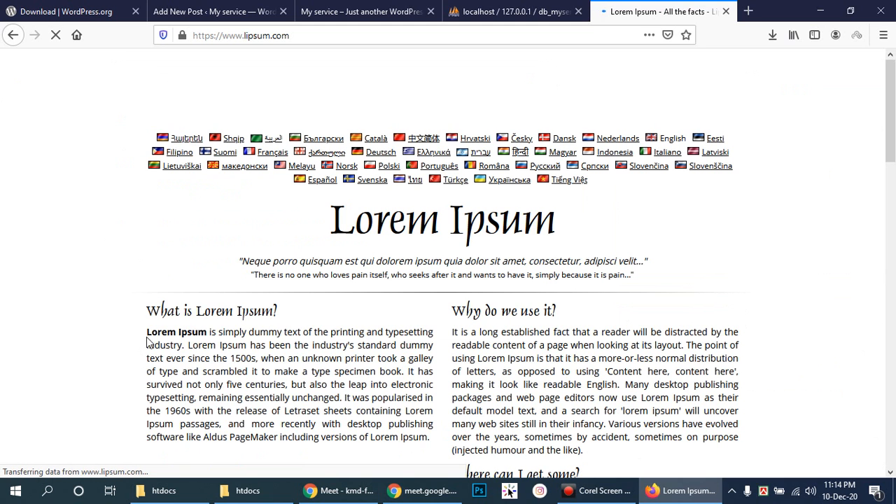
- Copy the 'What is Lorem Ipsum?' paragraph and paste it into the Hello Student post body
drag(147, 332, 432, 438)
key(ctrl+c)
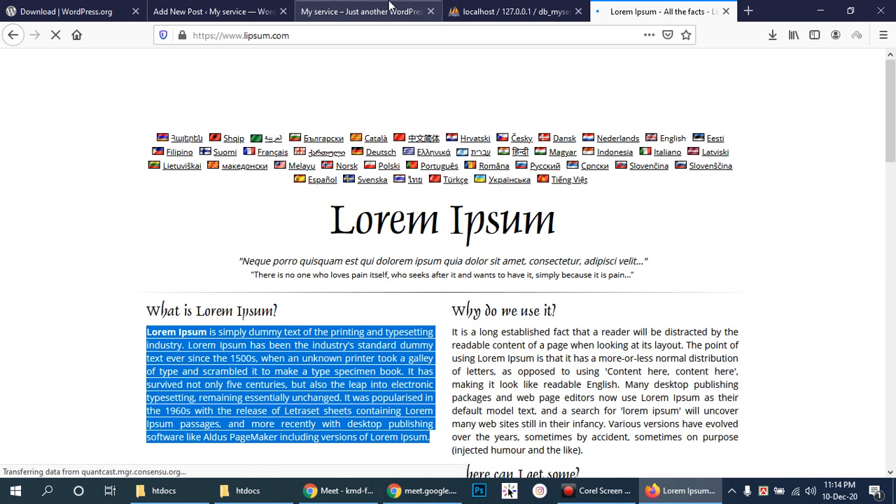
click(234, 11)
click(227, 326)
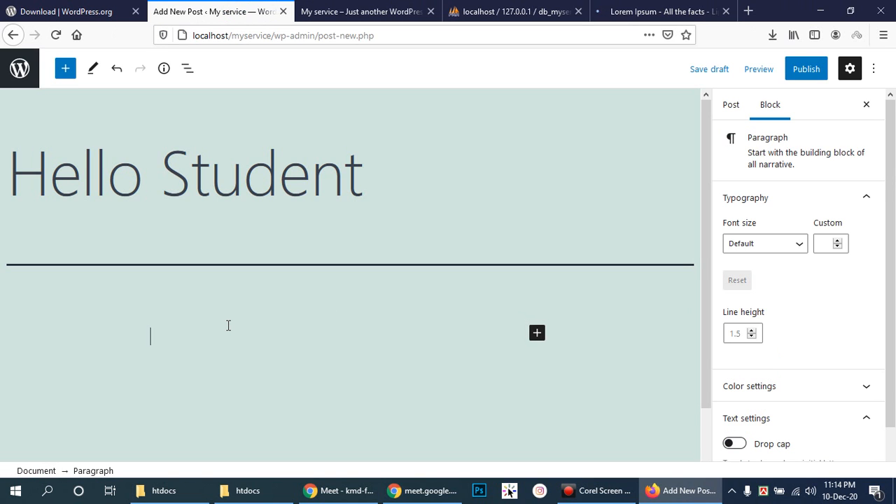
key(ctrl+v)
scroll(420, 308, down, 3)
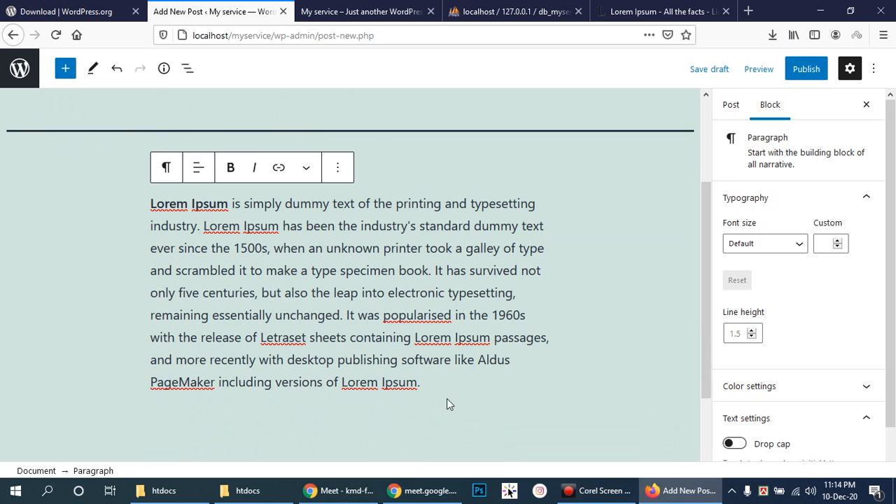
- Add an empty paragraph block below the Lorem Ipsum text and show the post's document settings
key(Return)
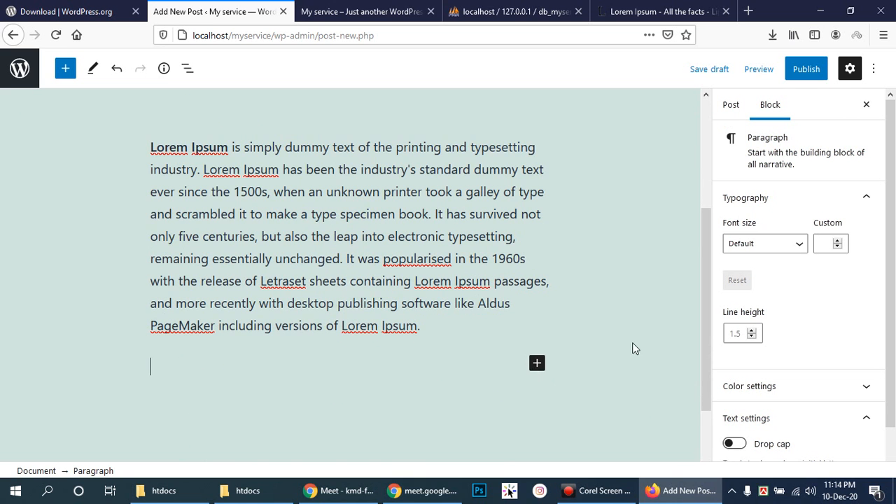
scroll(617, 333, up, 2)
scroll(616, 333, down, 2)
scroll(854, 356, down, 2)
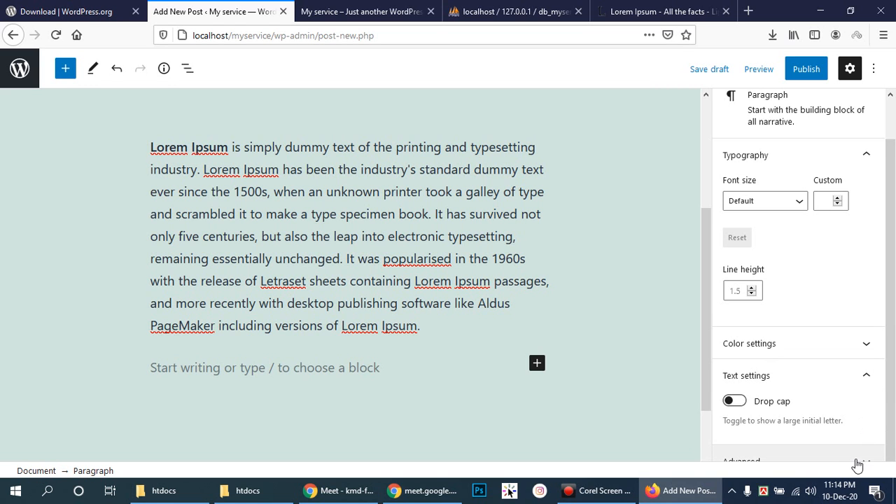
click(452, 388)
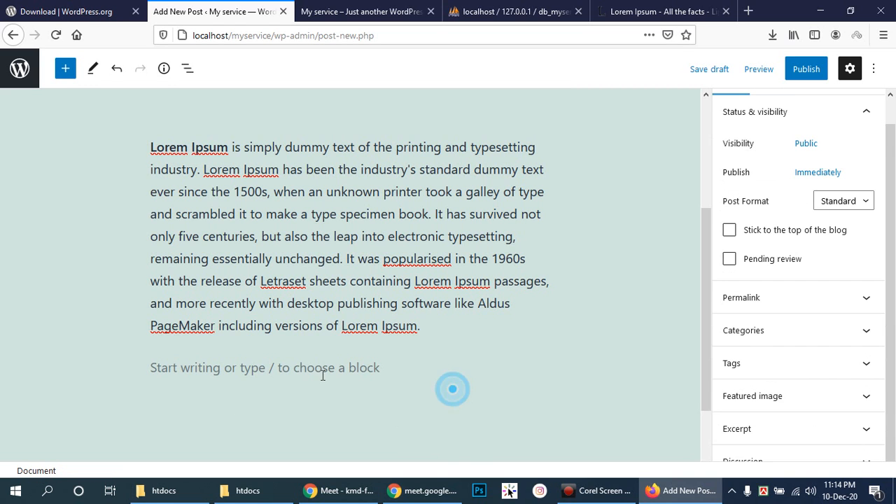
- Upload the green-stars download.jpg from Downloads through the featured image picker
click(869, 398)
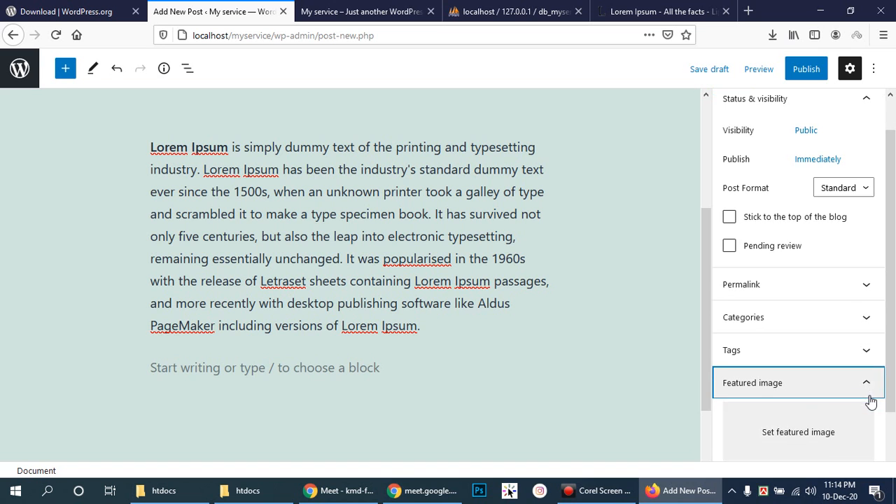
click(806, 436)
click(460, 286)
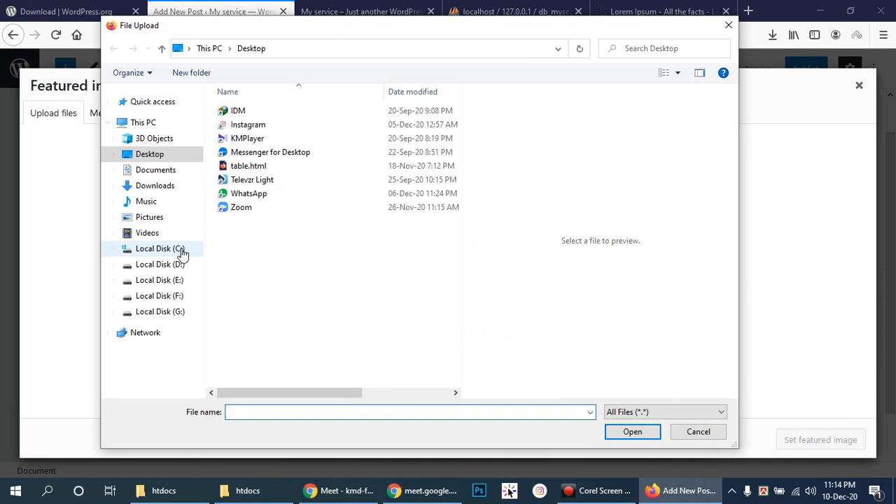
click(155, 186)
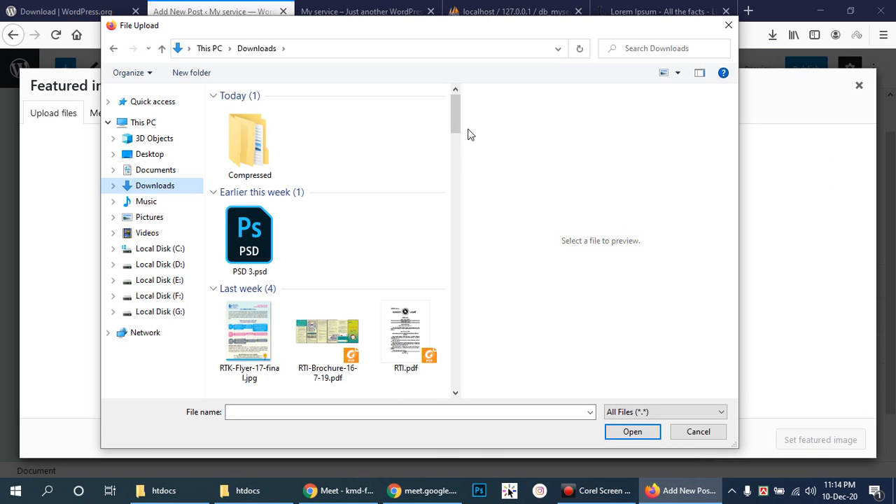
click(460, 114)
drag(455, 124, 467, 193)
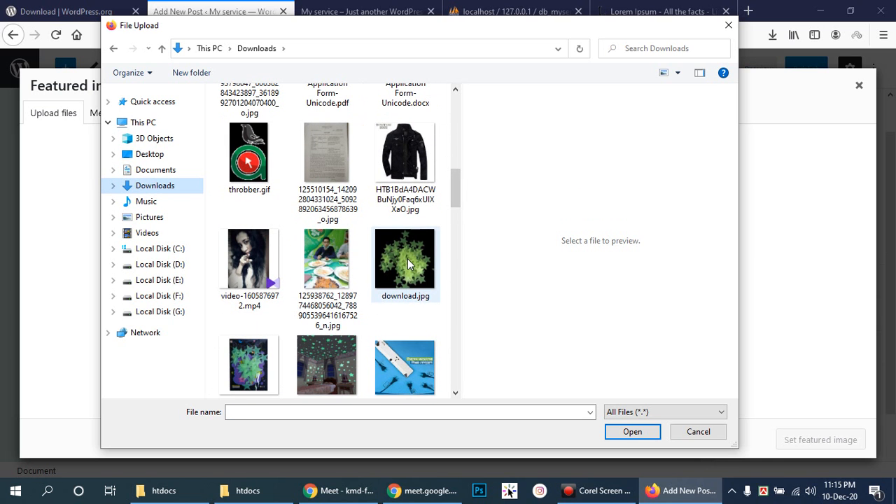
click(406, 261)
click(632, 432)
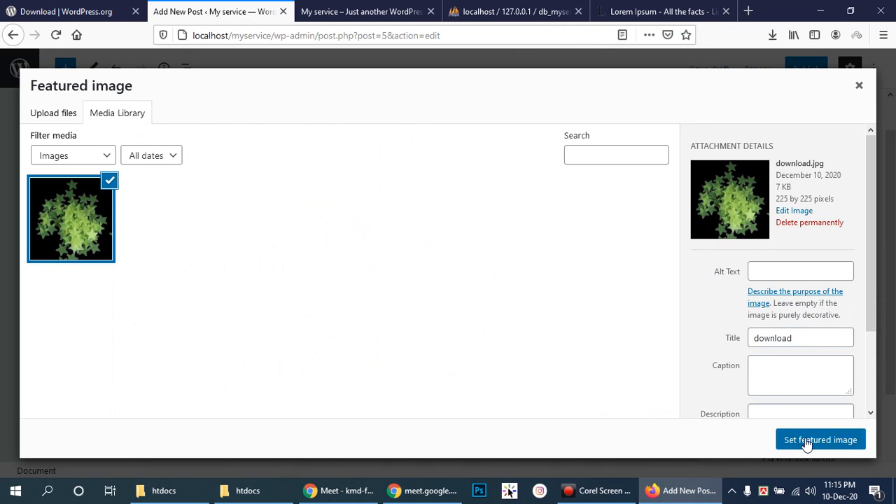
- Set the uploaded download.jpg as the Hello Student post's featured image
click(809, 440)
scroll(554, 256, down, 2)
scroll(828, 324, down, 3)
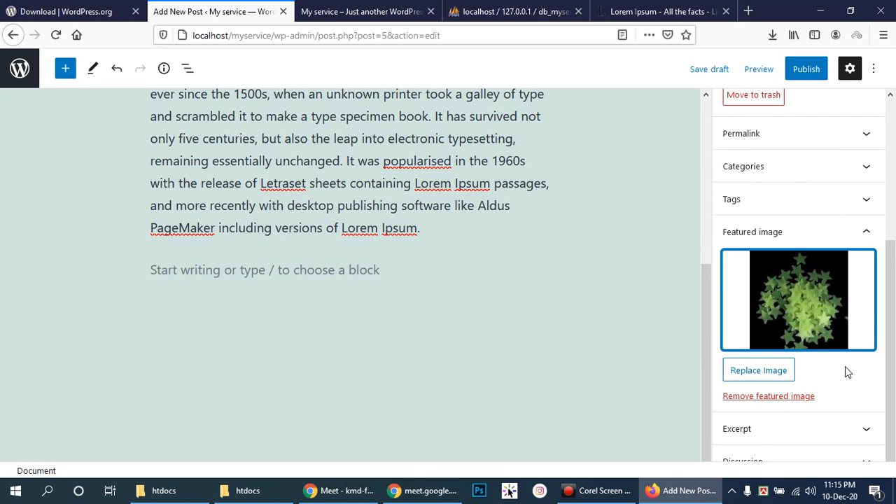
scroll(852, 370, up, 3)
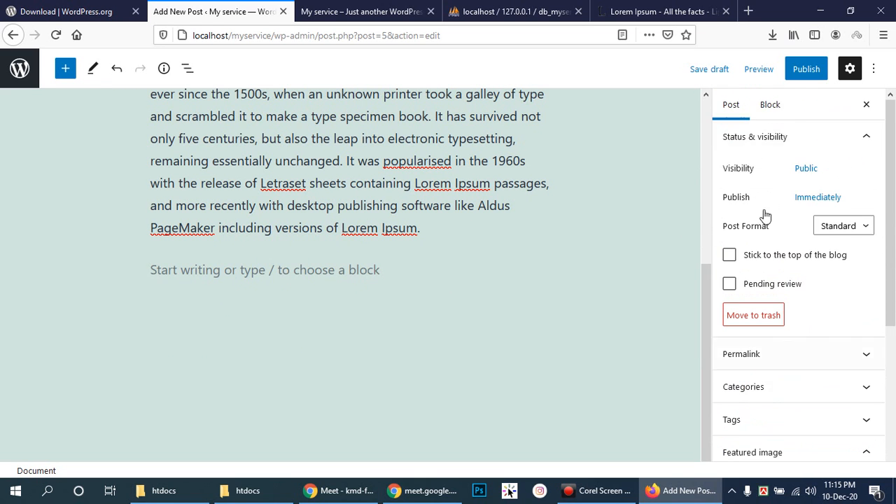
- Publish the Hello Student post and reload the site's front page
click(806, 70)
click(776, 67)
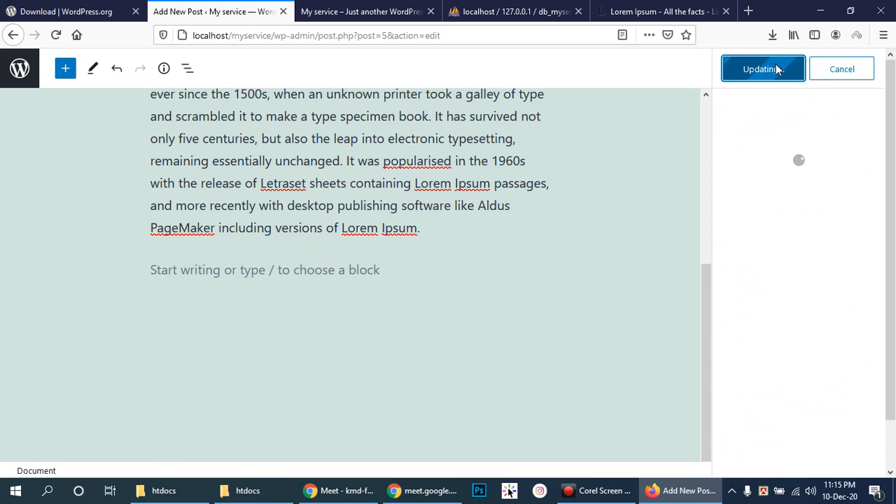
click(360, 11)
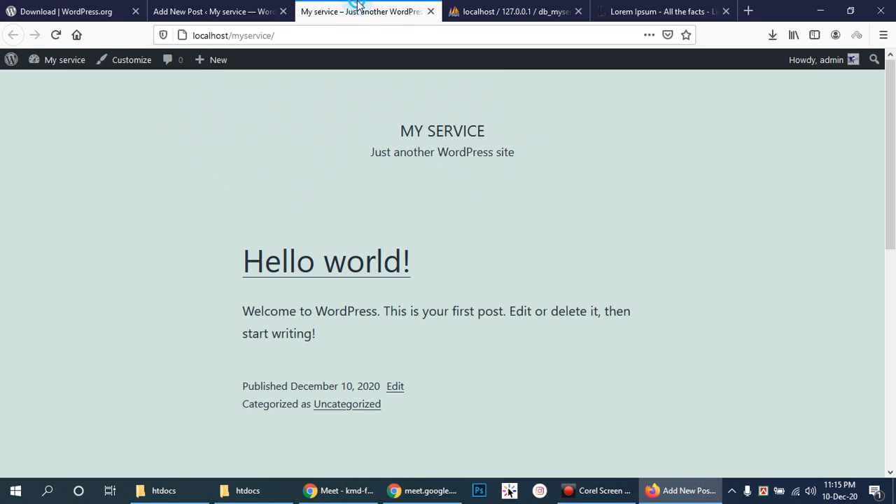
click(56, 35)
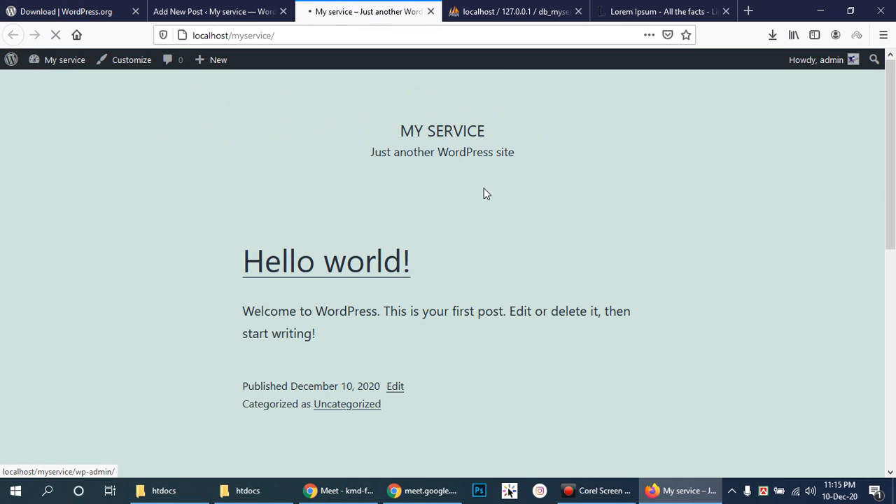
- Open the full Hello Student post from the front page and scroll through it
scroll(665, 231, down, 4)
scroll(668, 220, up, 2)
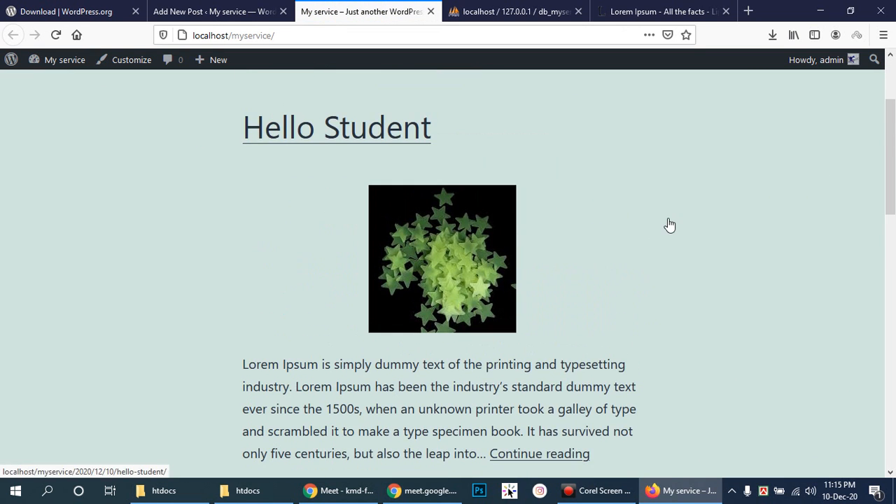
scroll(668, 221, down, 2)
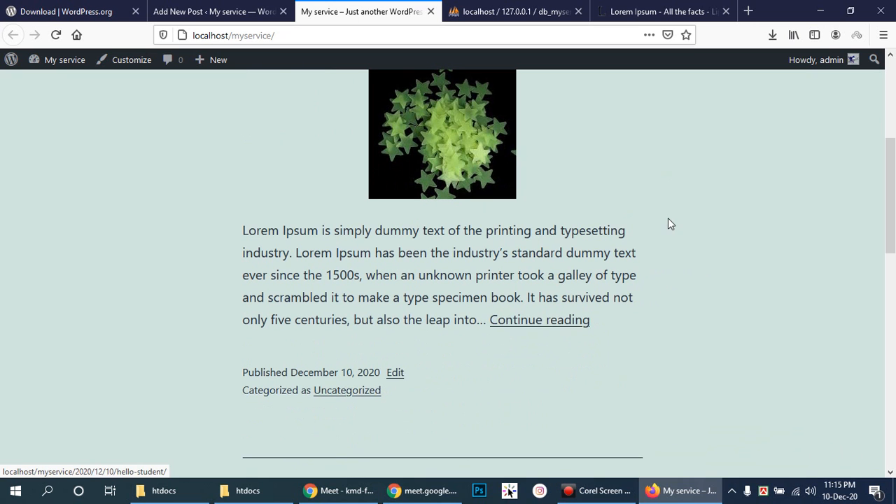
click(558, 314)
scroll(604, 288, down, 3)
scroll(605, 289, down, 5)
scroll(604, 288, up, 2)
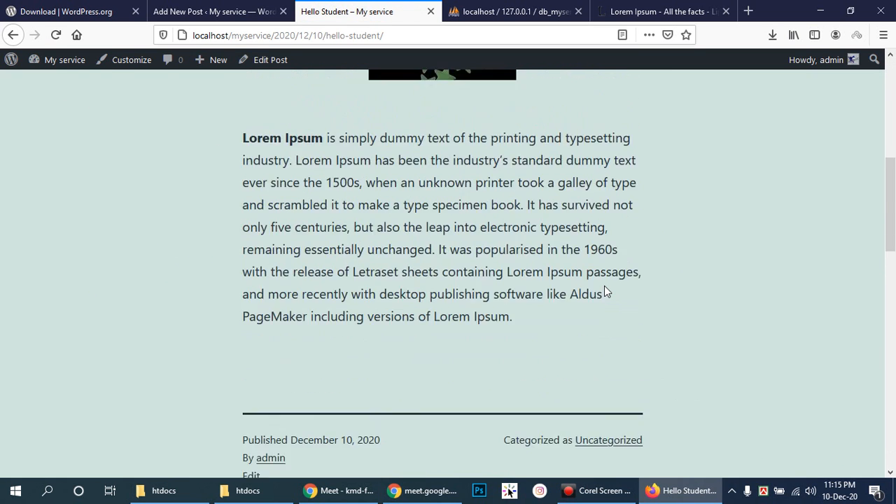
scroll(606, 291, up, 6)
scroll(607, 292, down, 2)
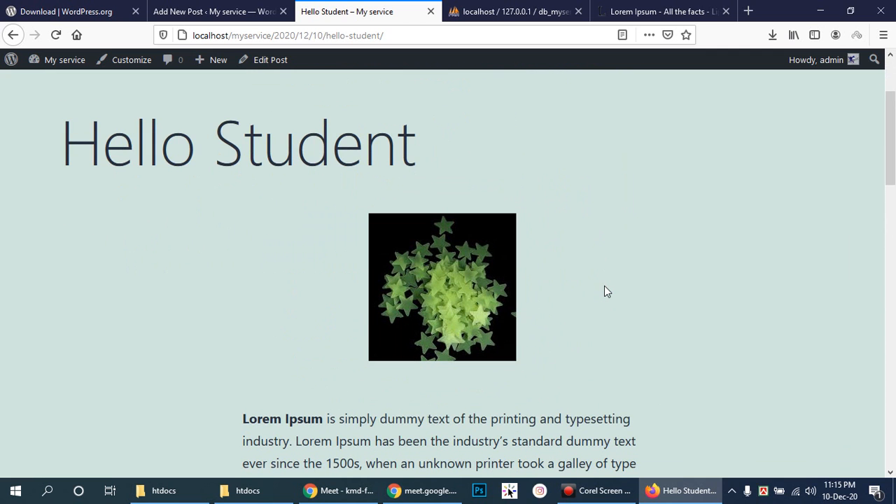
scroll(605, 288, down, 2)
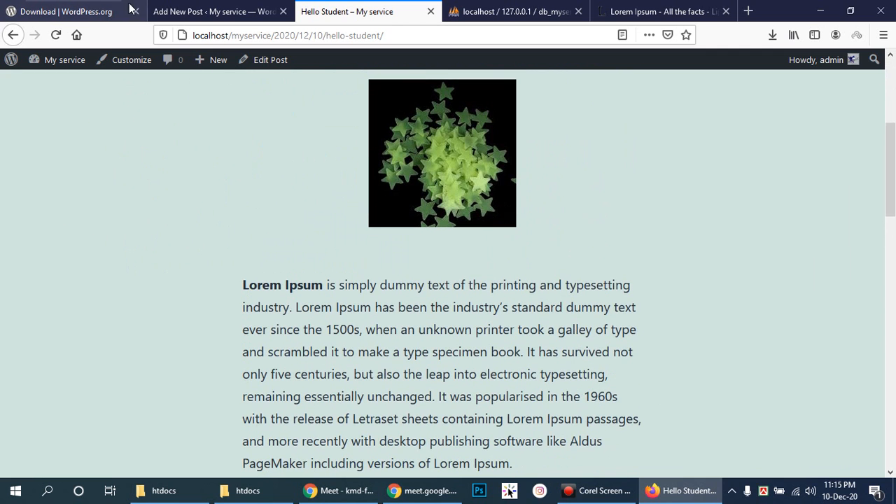
click(184, 7)
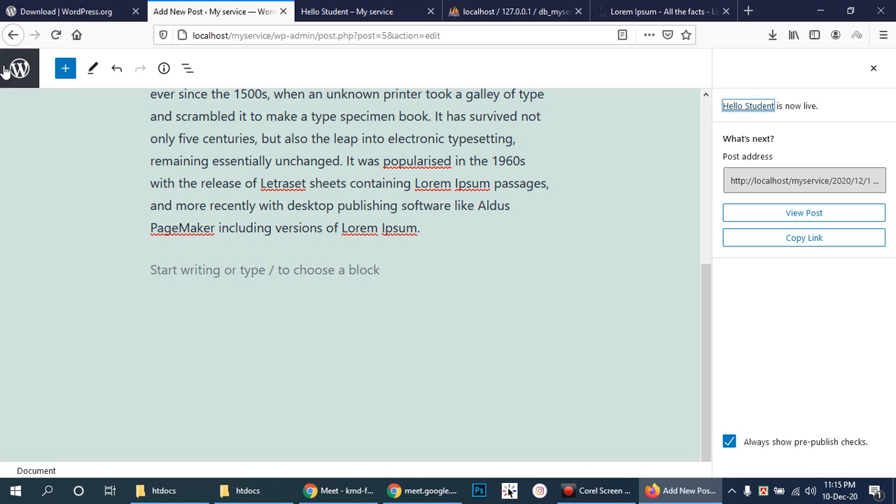
- Return to the WordPress Dashboard, then switch to the Hello Student post tab
click(14, 36)
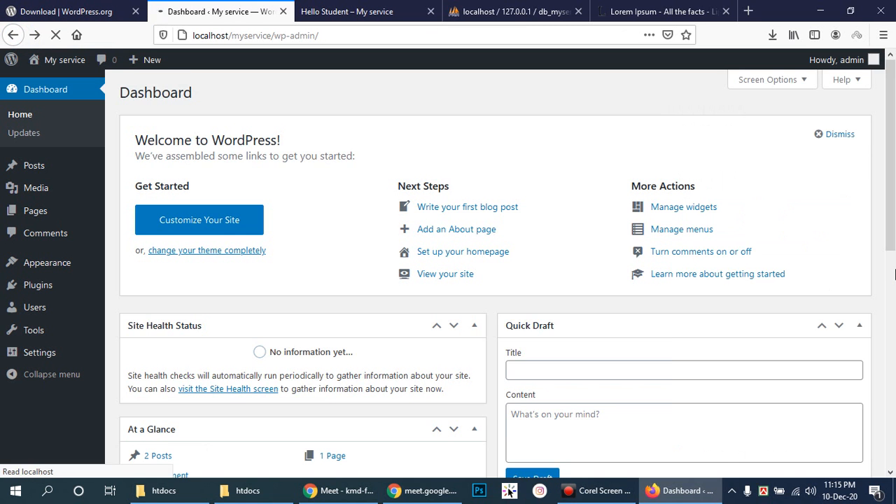
scroll(746, 252, down, 3)
mouse_move(28, 170)
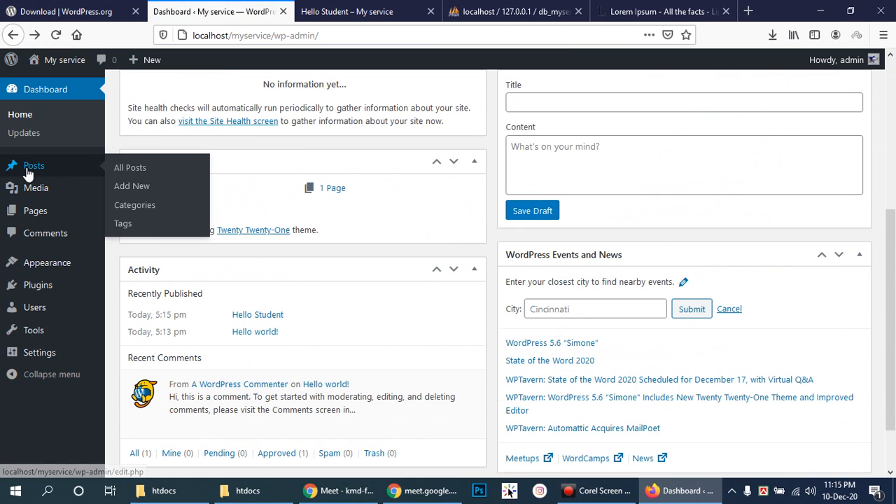
click(347, 11)
click(203, 7)
click(371, 10)
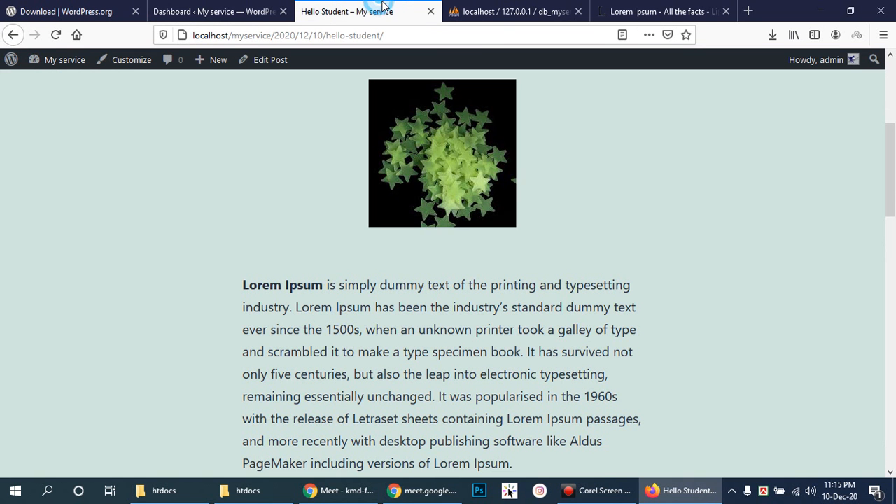
scroll(743, 230, up, 4)
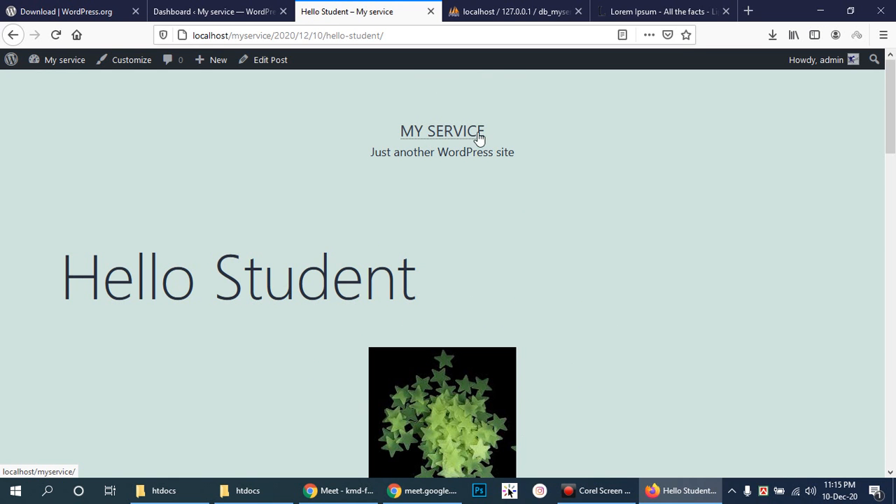
- Open the My service home page and scroll through its Hello Student listing
click(454, 136)
scroll(728, 254, down, 6)
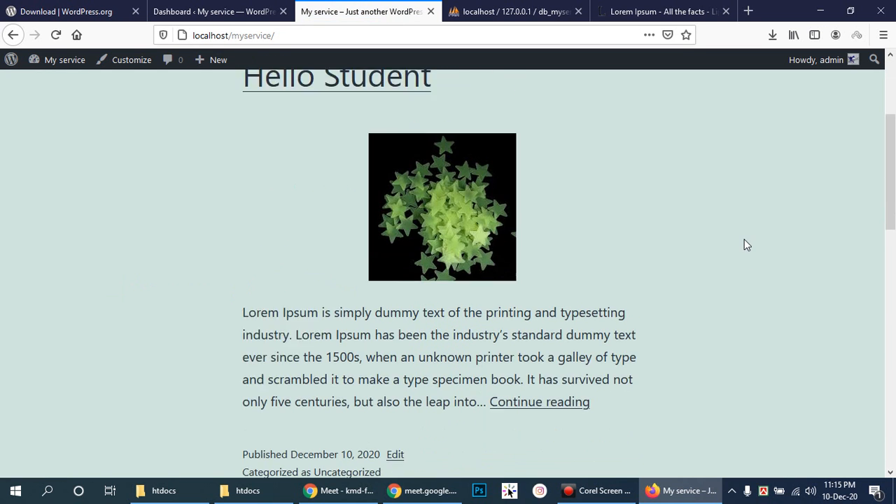
scroll(718, 224, down, 4)
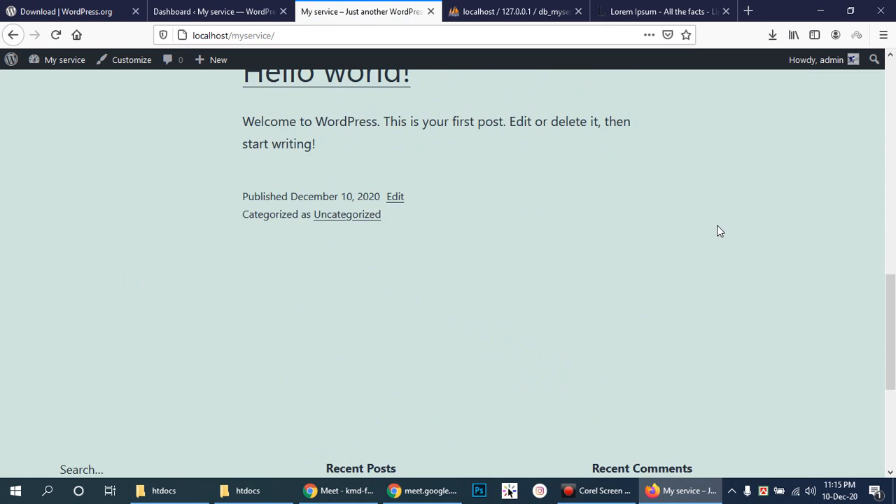
scroll(719, 218, up, 7)
scroll(722, 225, up, 4)
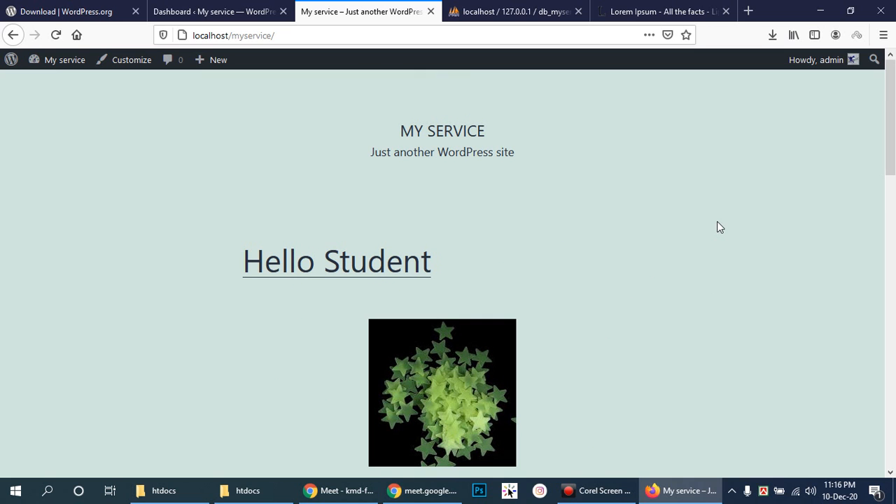
scroll(716, 220, down, 5)
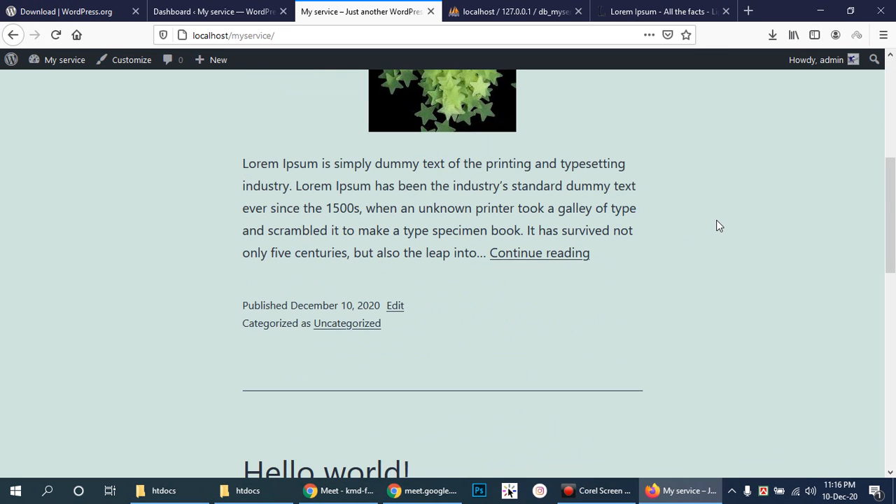
- Open the full Hello Student post via 'Continue reading' and scroll through the post and comment form
click(553, 253)
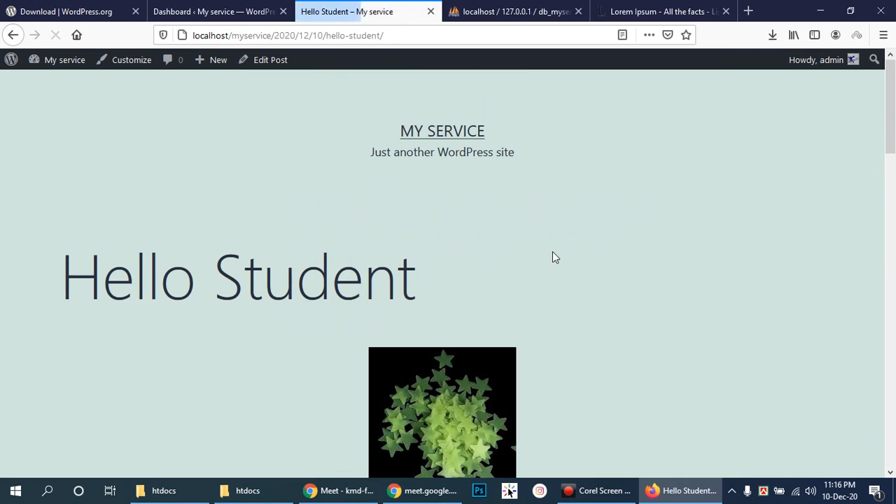
scroll(552, 251, down, 5)
scroll(553, 252, down, 3)
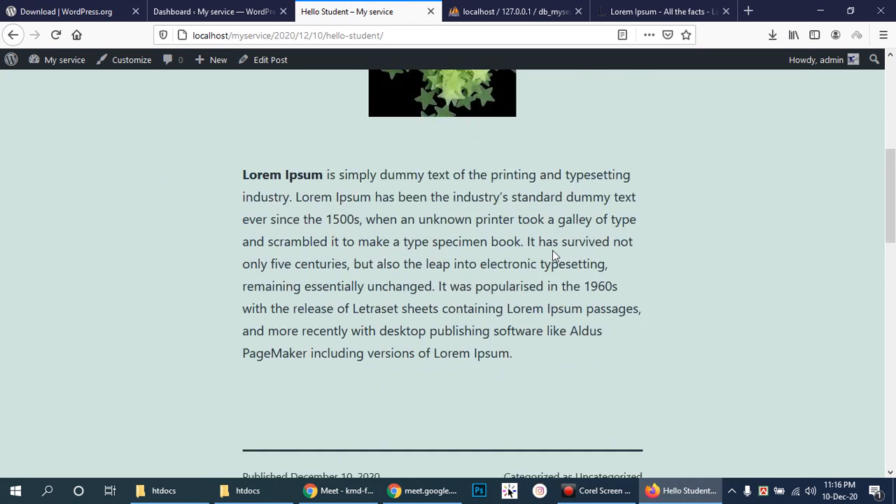
scroll(552, 252, up, 4)
scroll(552, 256, up, 4)
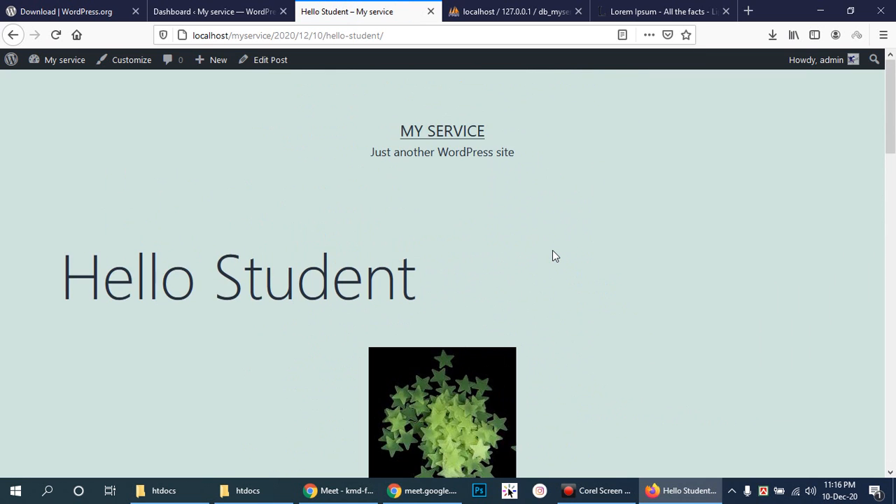
scroll(552, 256, down, 8)
scroll(554, 254, down, 5)
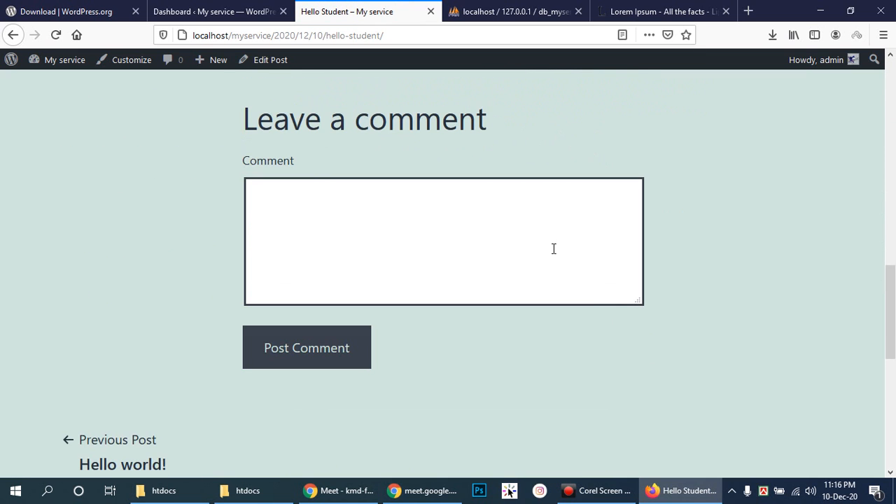
scroll(553, 249, up, 13)
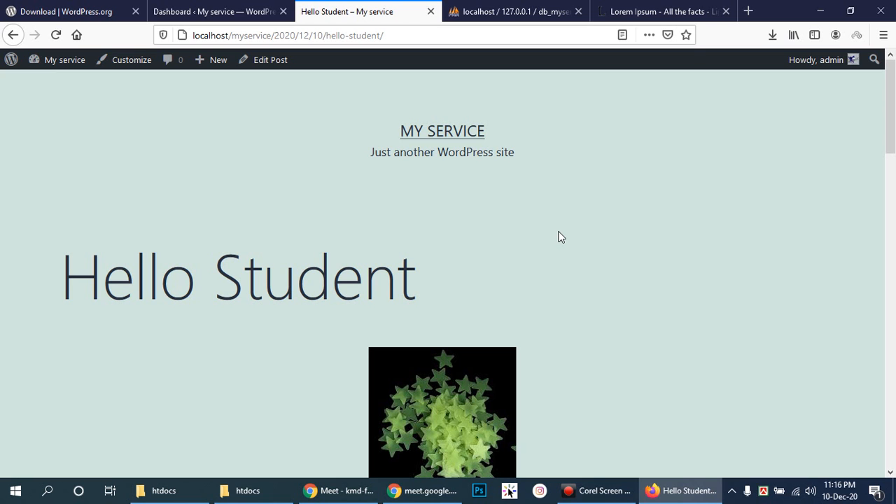
scroll(521, 248, down, 12)
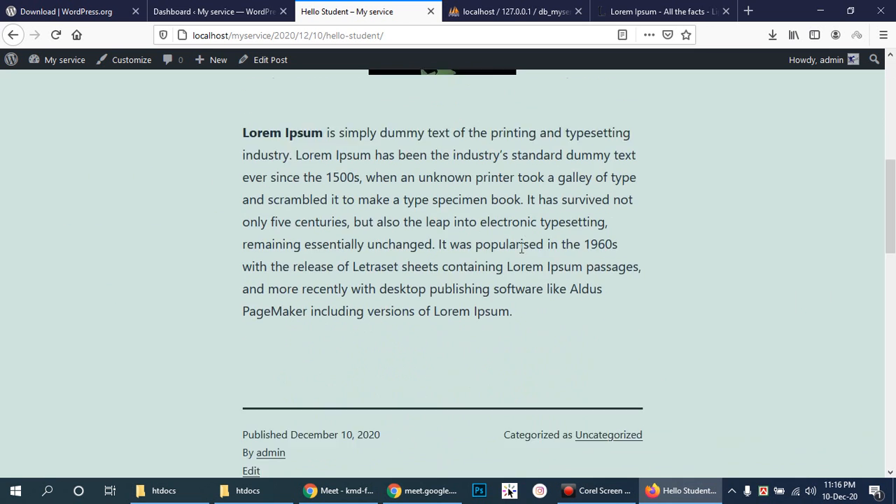
scroll(503, 246, down, 5)
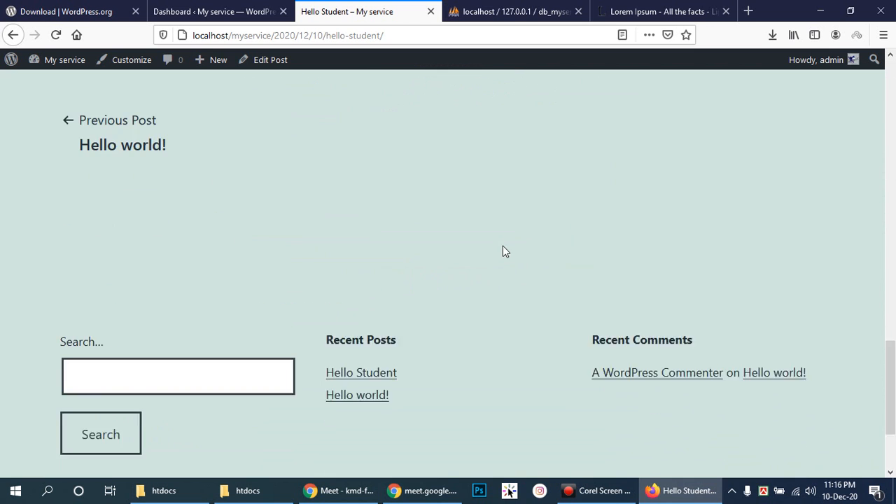
scroll(502, 241, up, 5)
scroll(503, 239, up, 5)
scroll(219, 181, up, 5)
- Flip between the Dashboard and Hello Student tabs, ending on the phpMyAdmin db_myservice tab
click(217, 11)
click(66, 11)
click(275, 7)
click(367, 13)
click(224, 10)
click(337, 10)
click(219, 8)
click(329, 10)
click(234, 9)
click(358, 9)
click(257, 6)
click(328, 8)
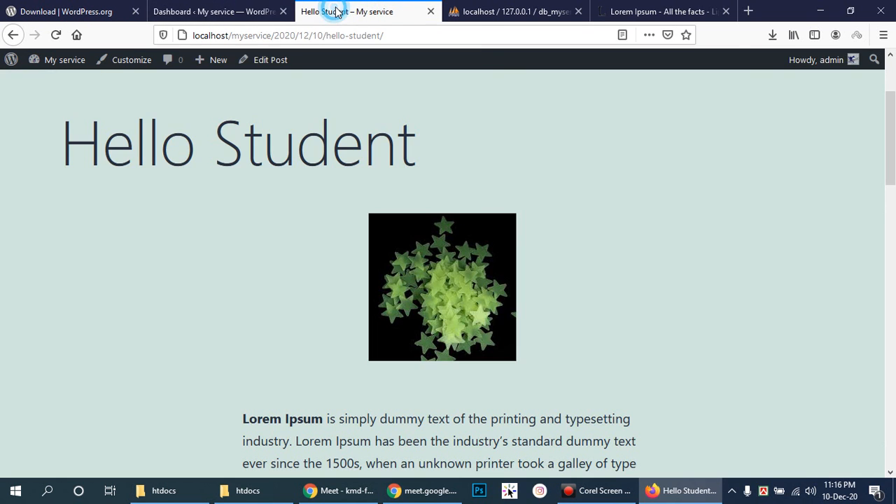
click(240, 7)
click(360, 10)
click(499, 10)
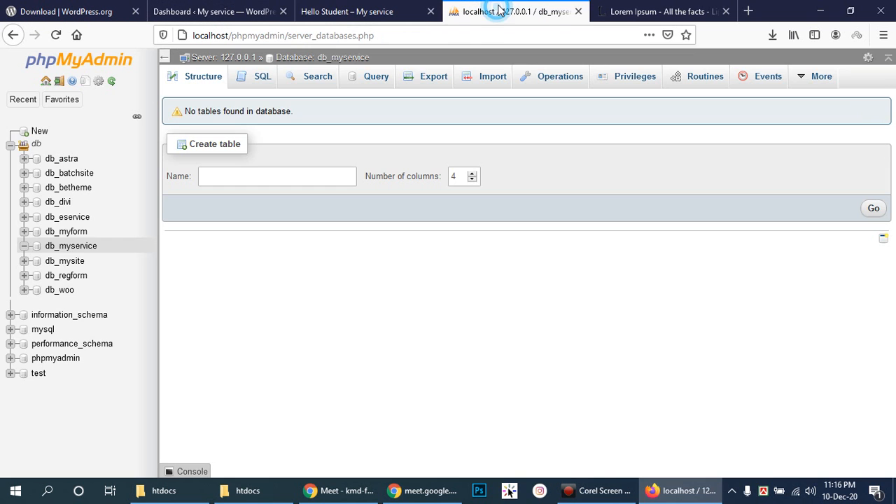
- Return to the WordPress Dashboard and scroll through it
click(388, 10)
click(232, 9)
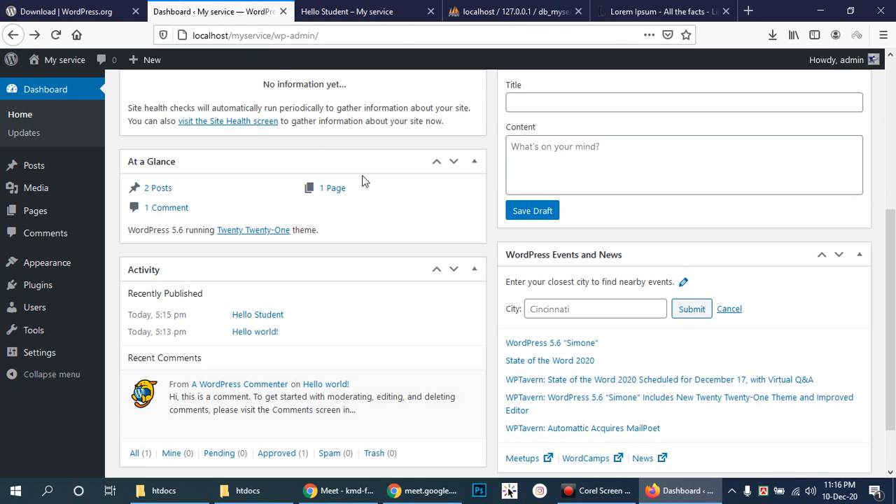
scroll(362, 179, up, 5)
scroll(378, 172, down, 5)
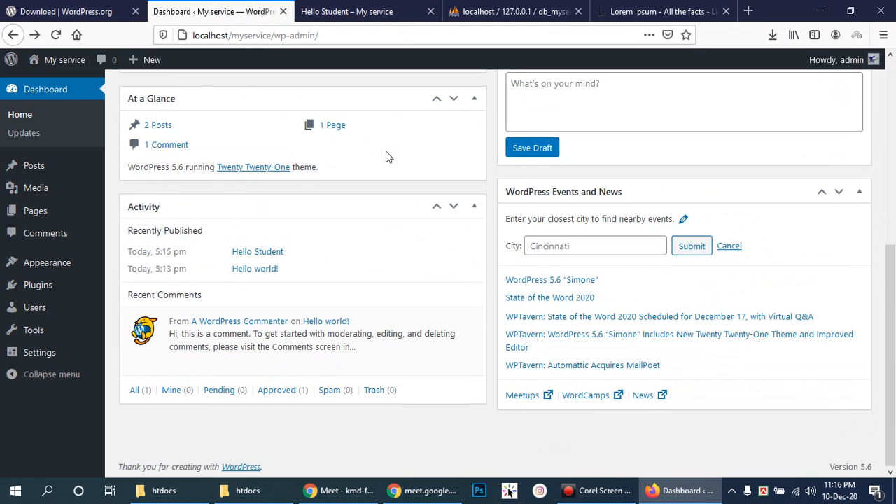
scroll(389, 157, up, 5)
scroll(380, 155, down, 5)
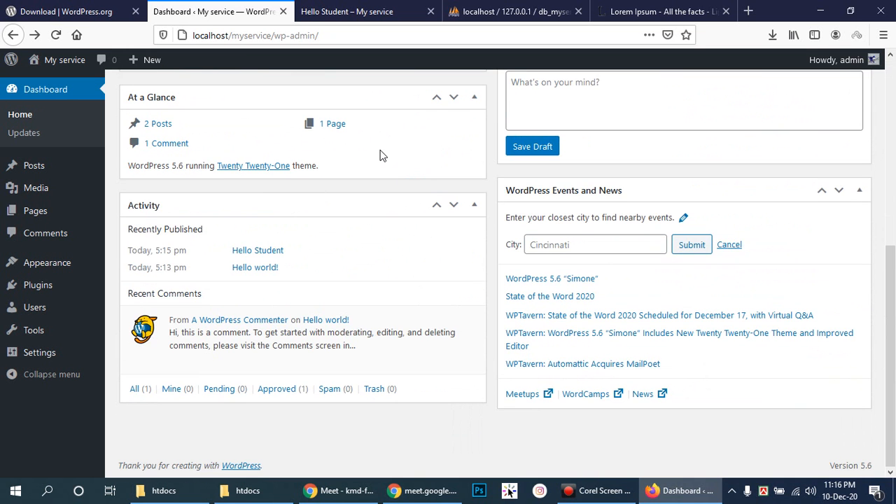
scroll(381, 153, up, 5)
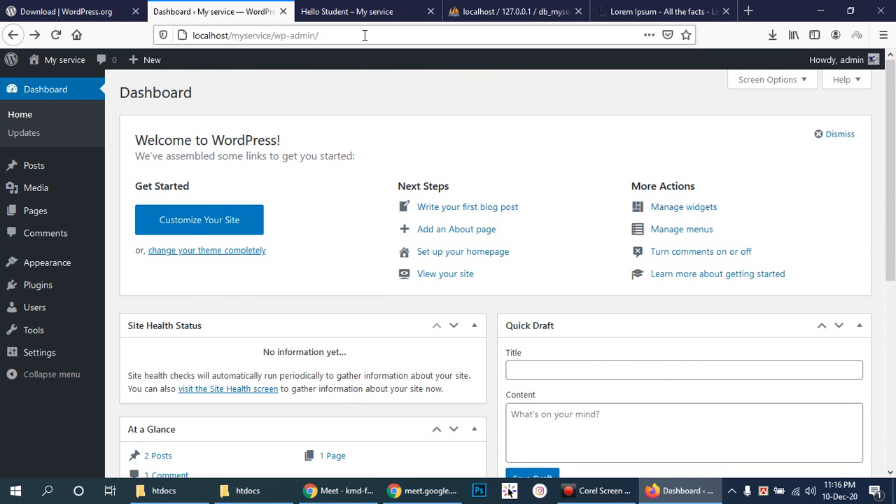
- View the Hello Student post, then bring the Google Meet call window to the front
click(364, 12)
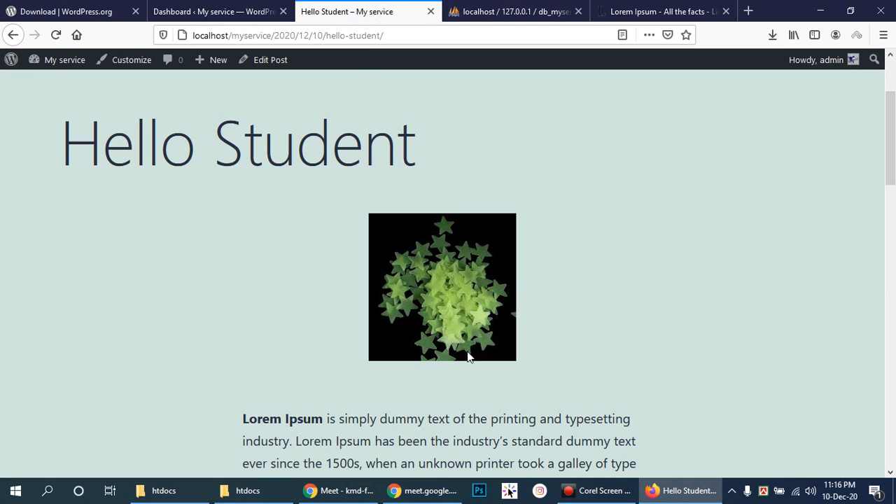
drag(891, 148, 892, 107)
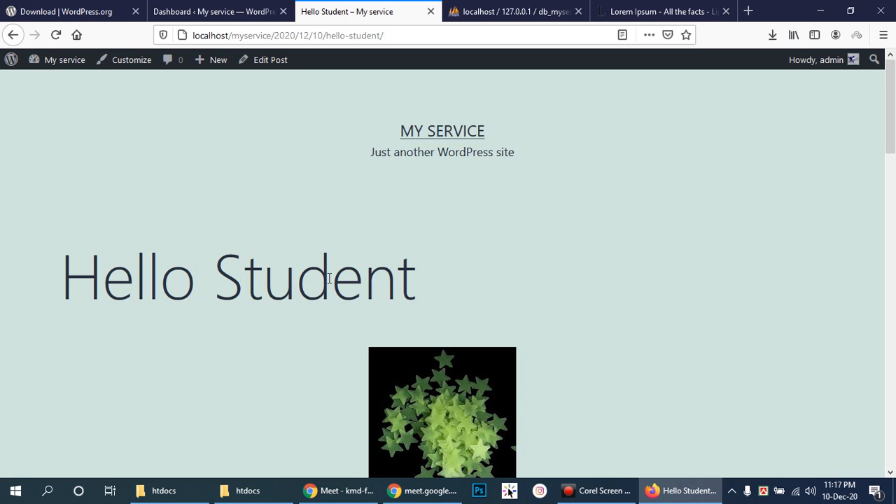
click(340, 490)
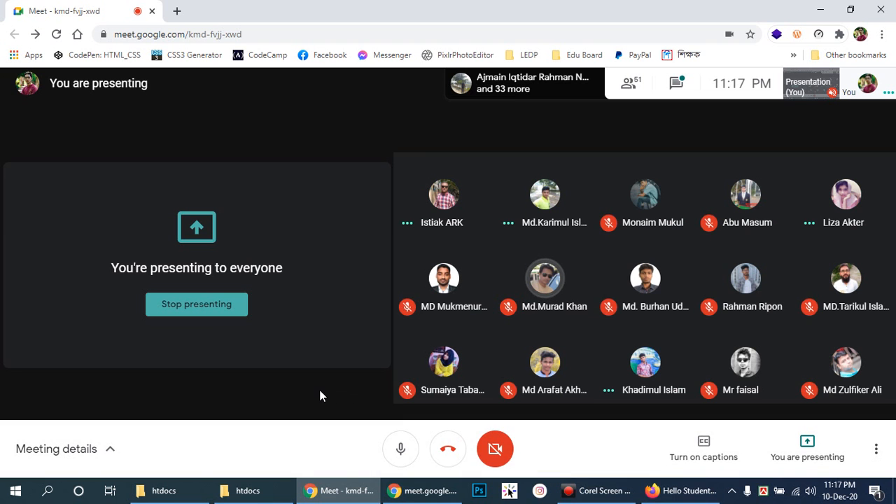